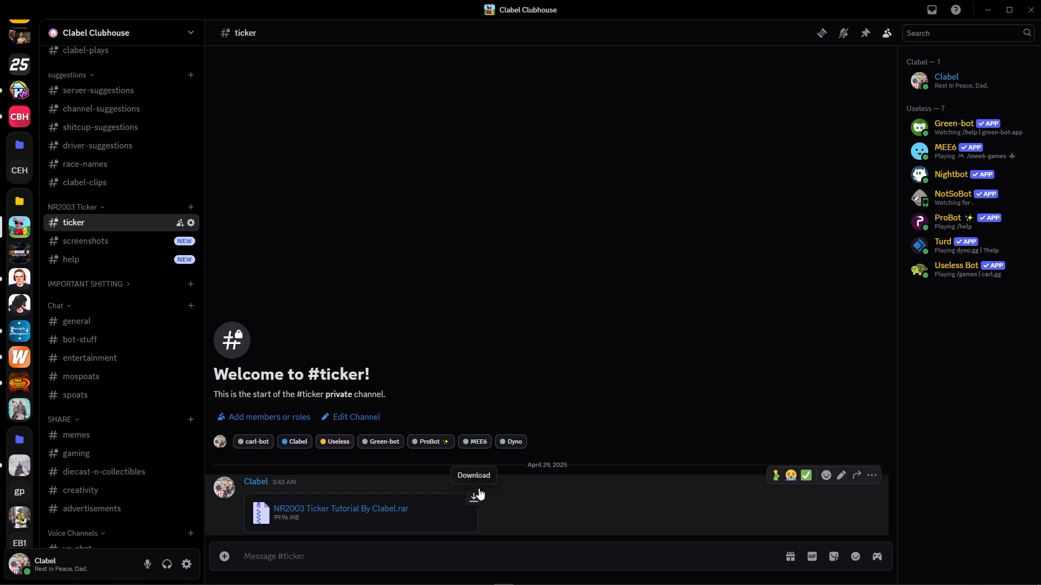
Leave Discord and extract the downloaded NR2003 Ticker Tutorial By Clabel archive on the desktop into a folder of the same name.
click(987, 10)
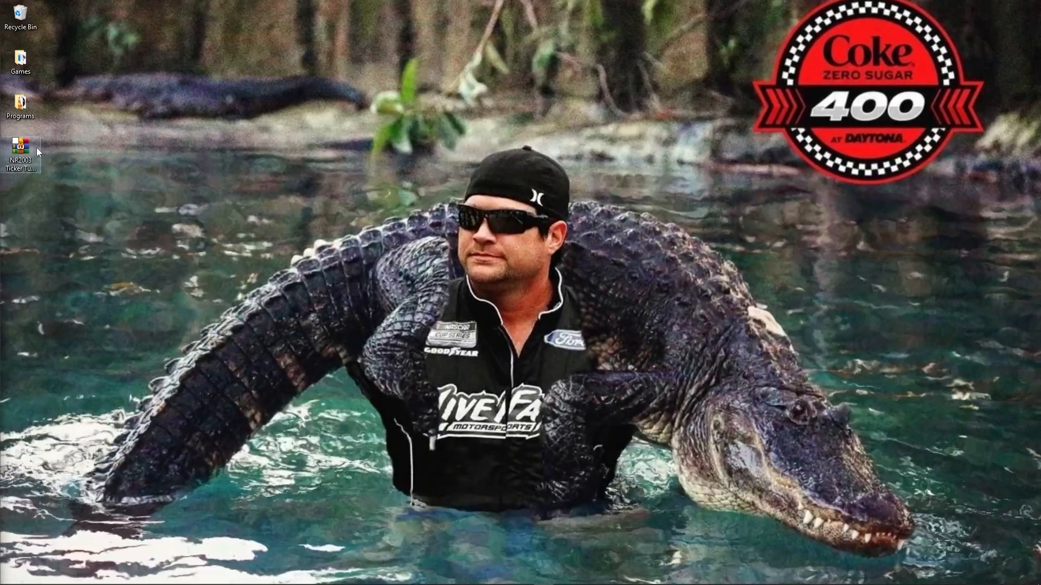
right_click(27, 148)
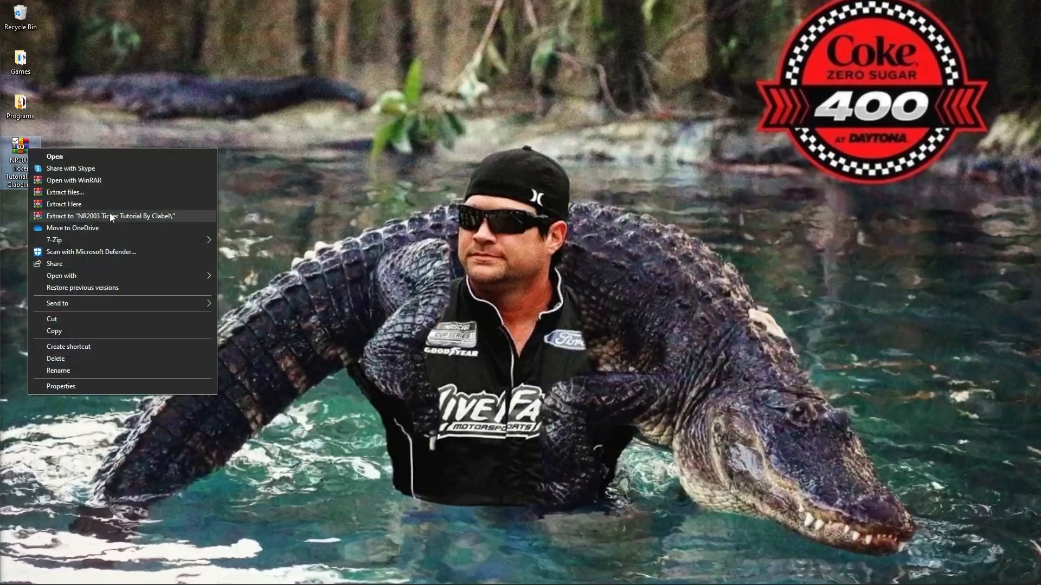
click(93, 217)
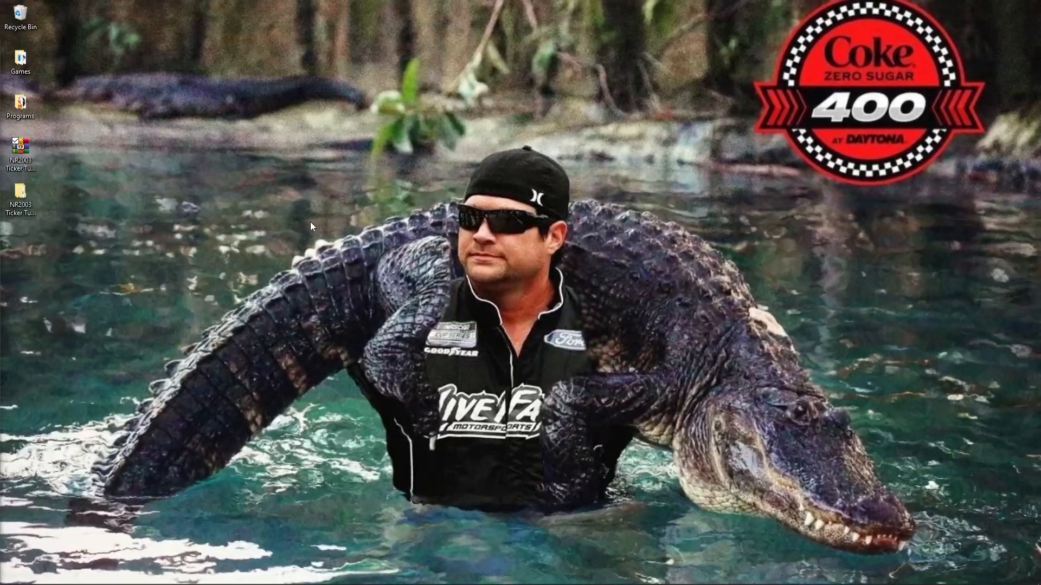
Open the extracted NR2003 Ticker Tutorial By Clabel folder and its inner folder, and go through the subfolders it contains.
double_click(21, 194)
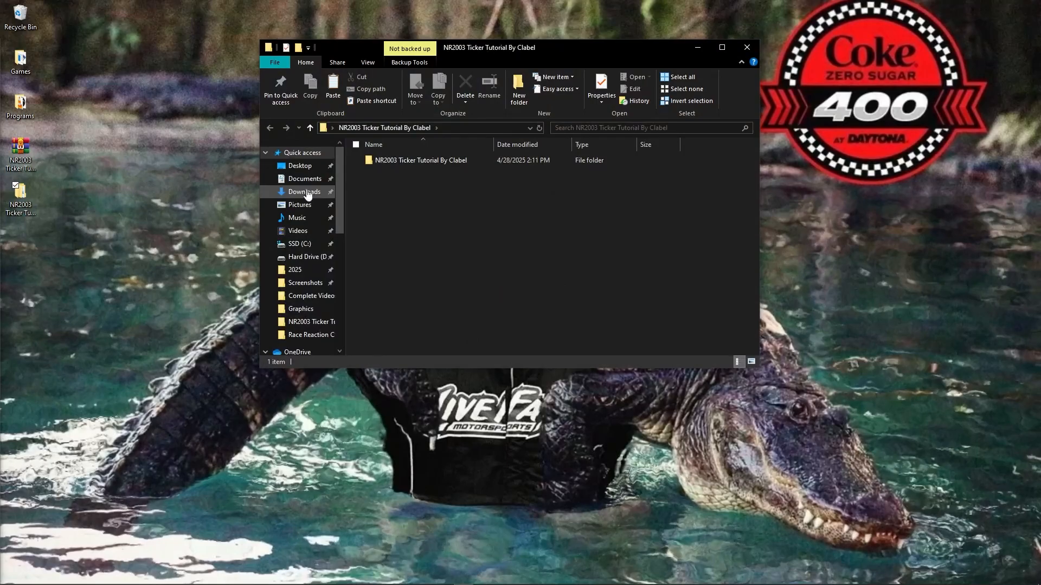
double_click(397, 162)
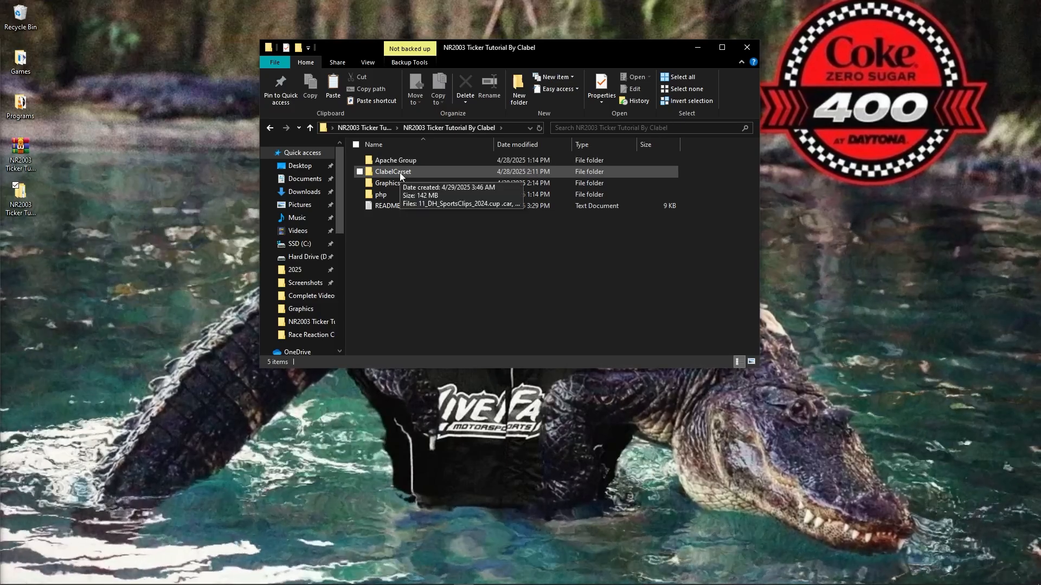
double_click(399, 172)
click(270, 128)
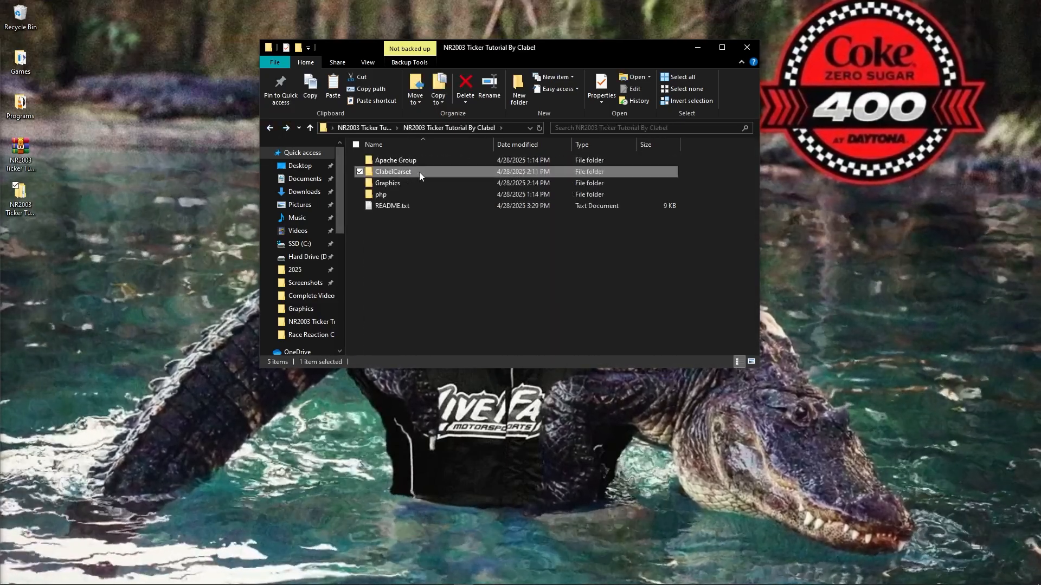
click(406, 184)
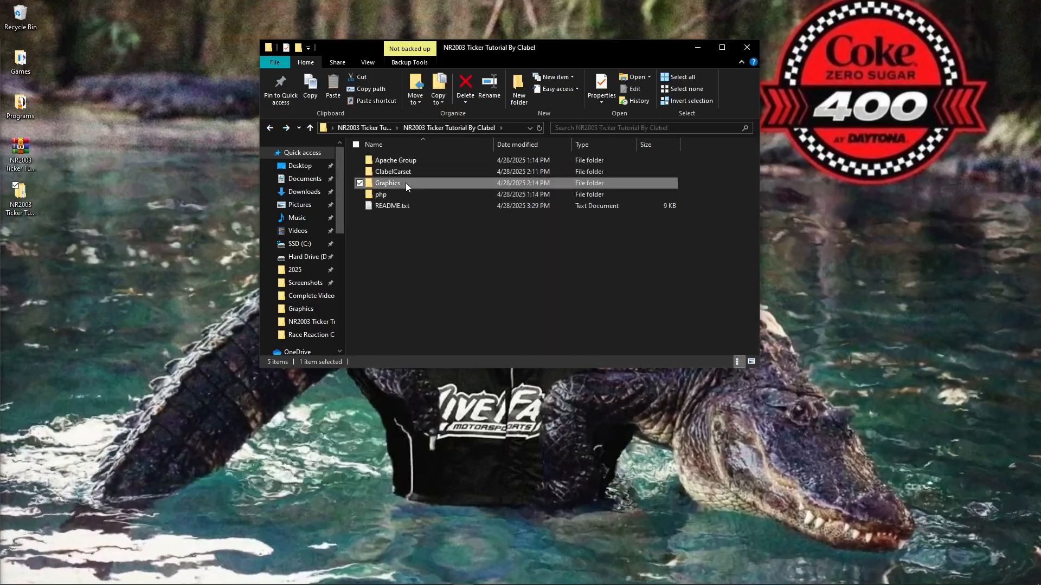
click(398, 194)
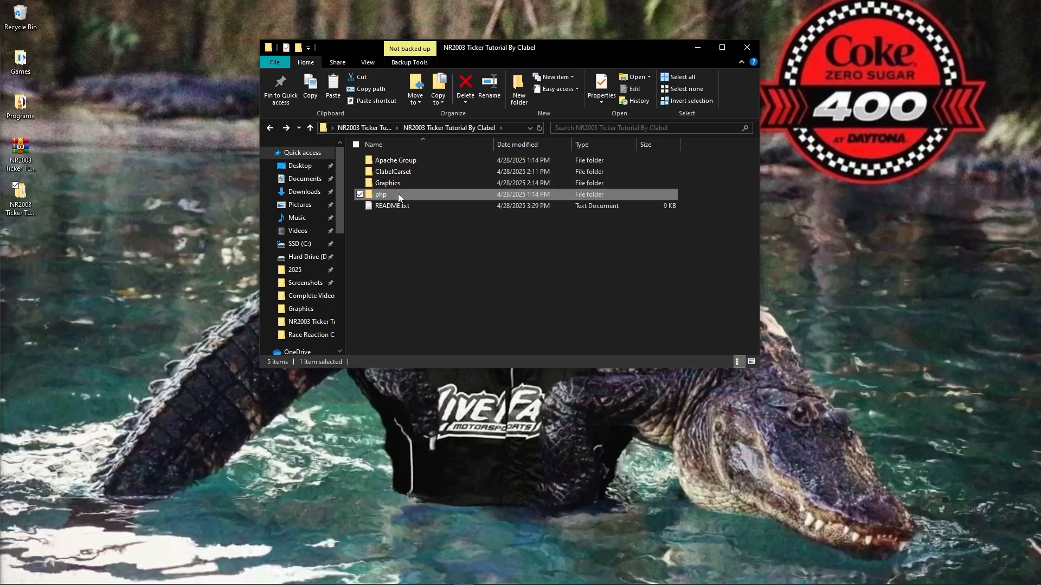
Open a second File Explorer window on SSD (C:) and arrange it beside the tutorial folder.
drag(484, 46, 318, 32)
mouse_move(459, 580)
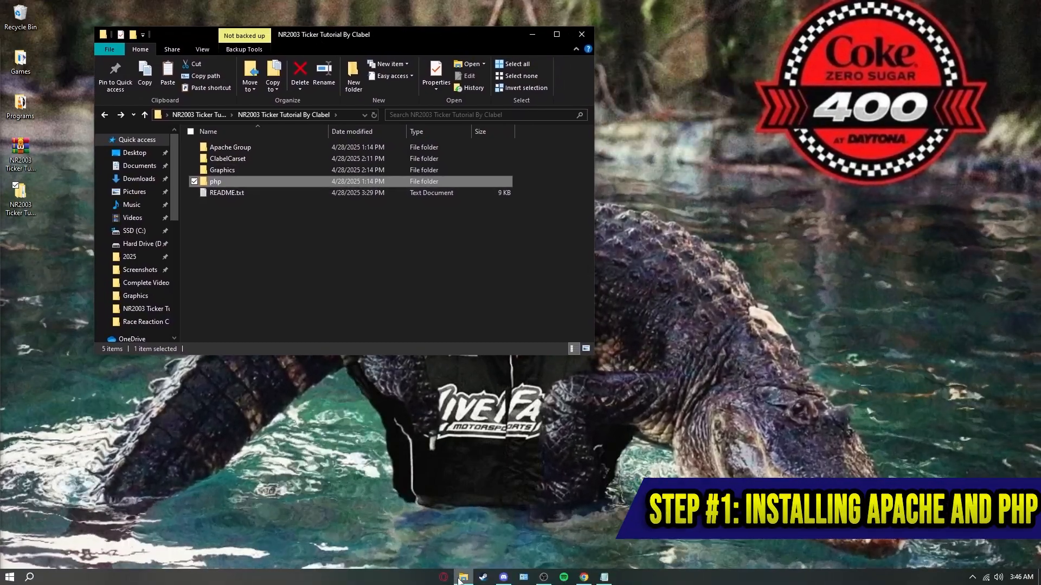
middle_click(459, 580)
drag(580, 24, 712, 136)
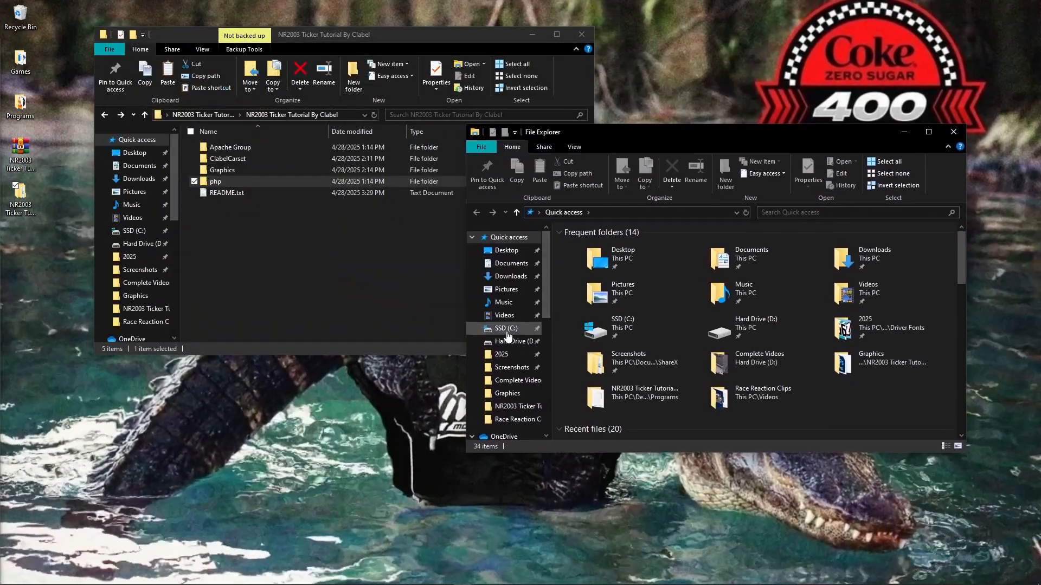
click(506, 332)
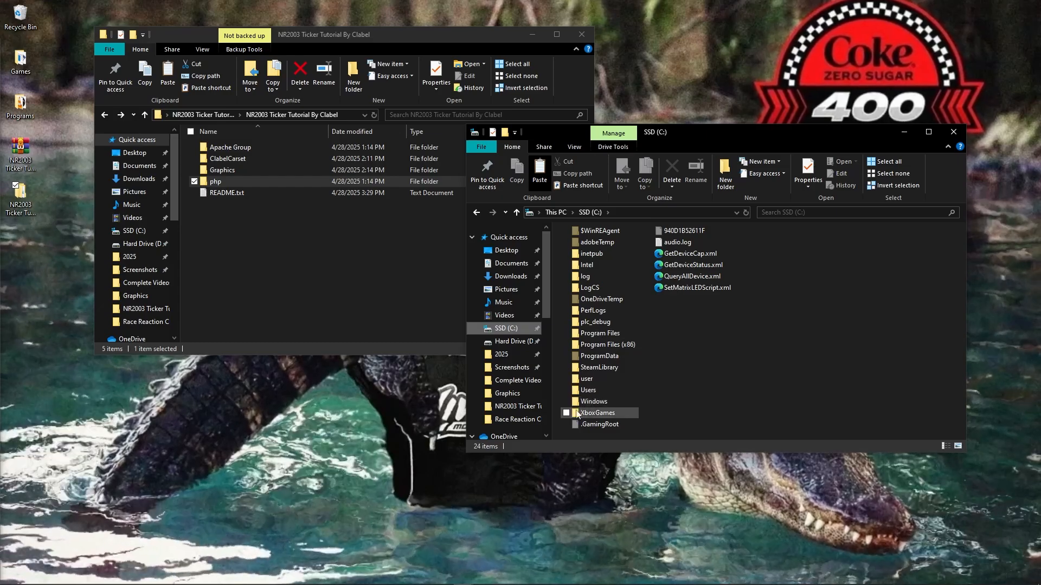
Copy the php folder from the tutorial folder to the root of SSD (C:) and refresh the listing.
click(217, 182)
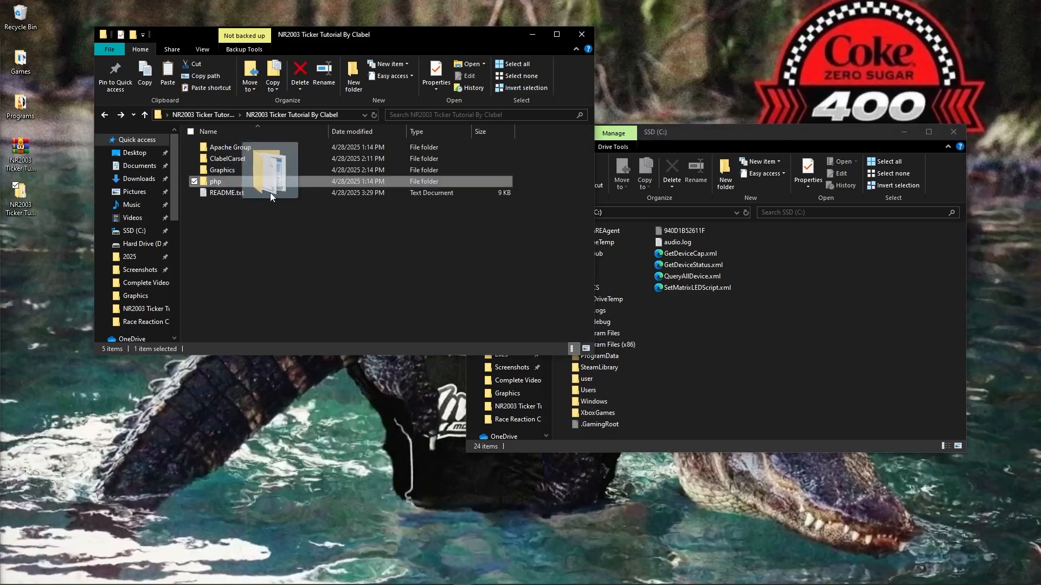
drag(270, 193, 473, 238)
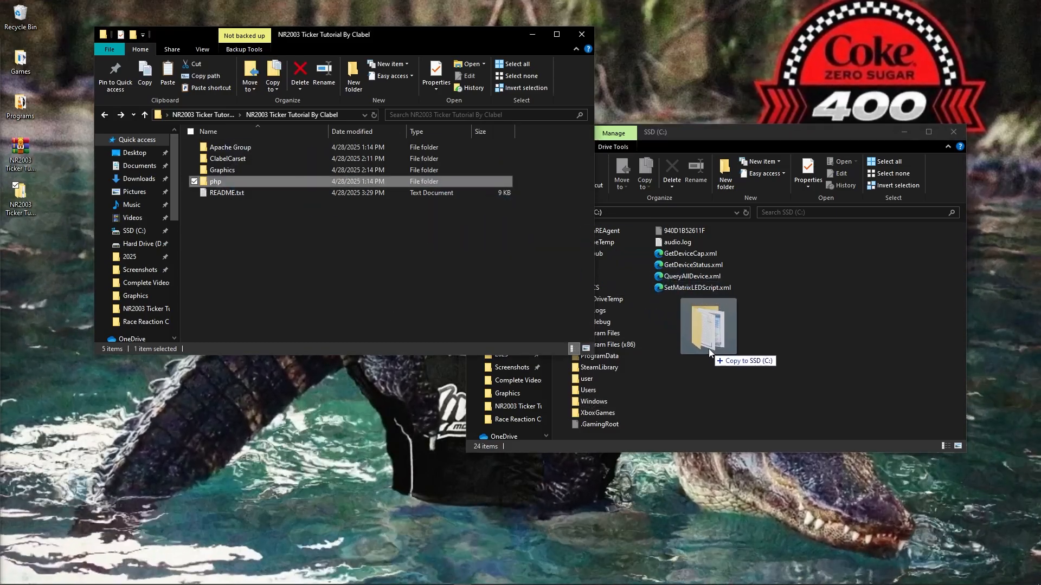
drag(709, 351, 710, 351)
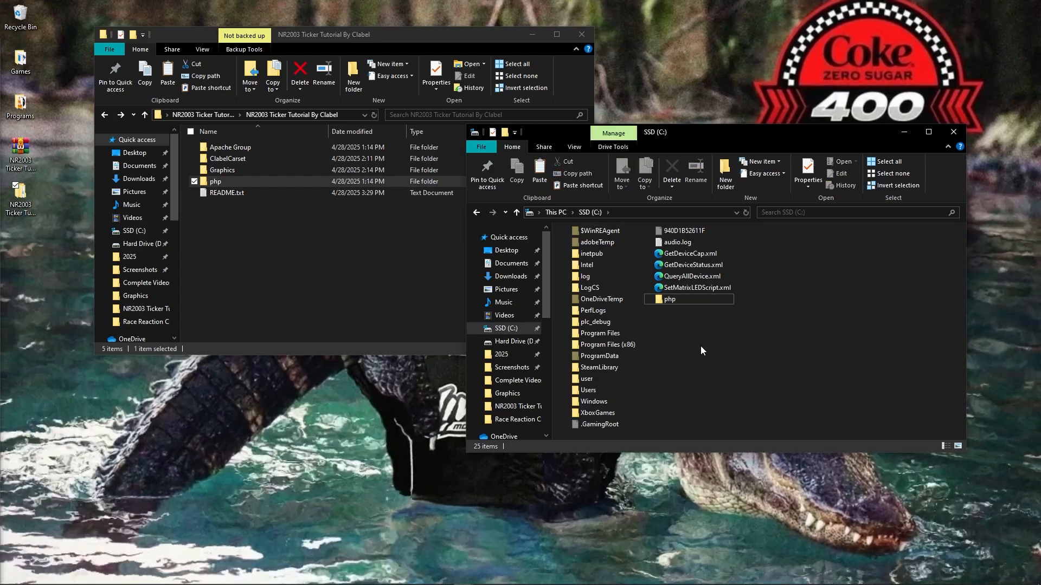
right_click(701, 350)
click(720, 376)
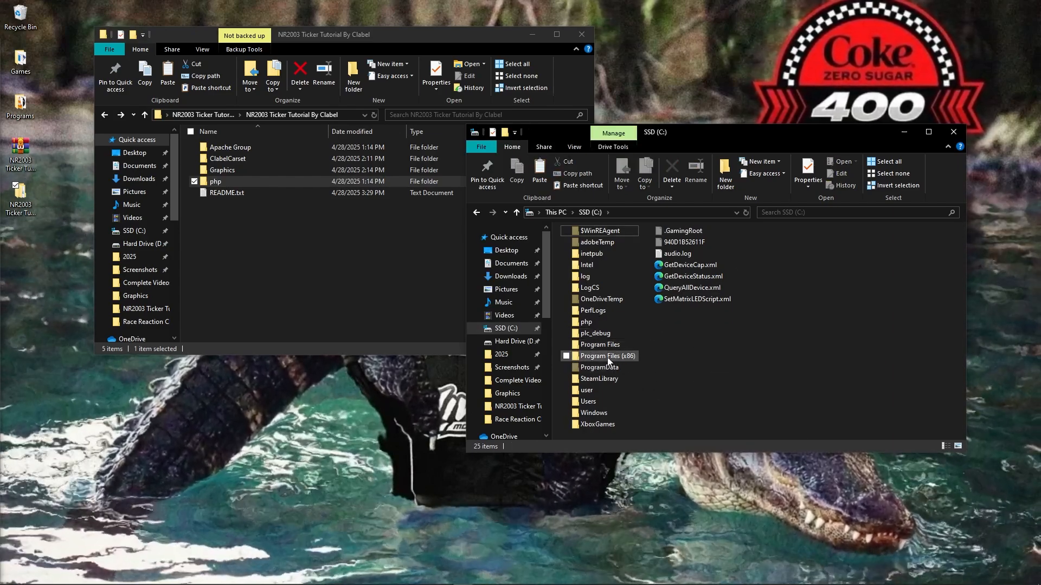
Copy the Apache Group folder into Program Files (x86) on SSD (C:), granting administrator permission.
double_click(602, 358)
drag(230, 147, 906, 288)
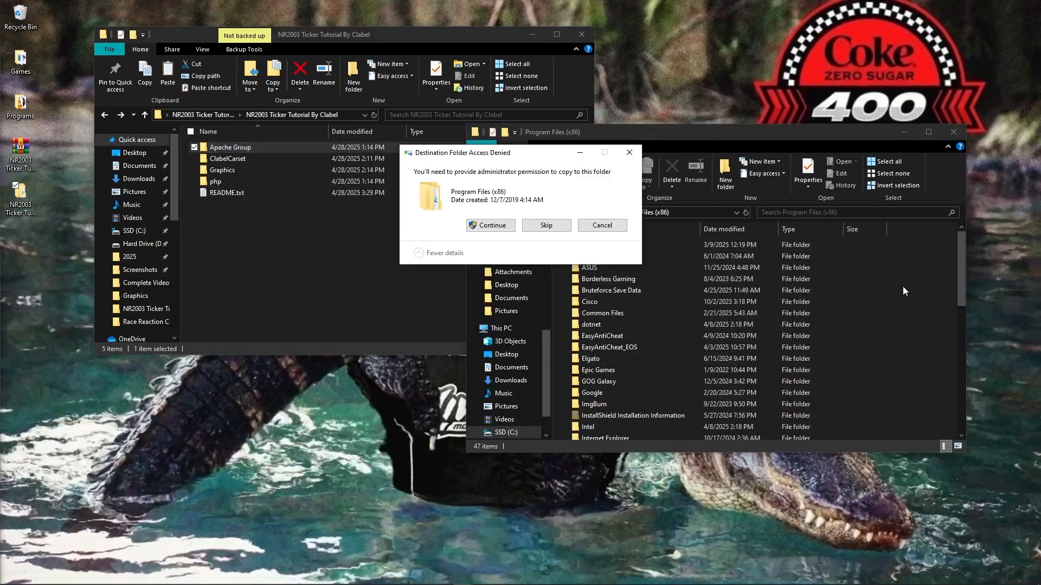
click(491, 225)
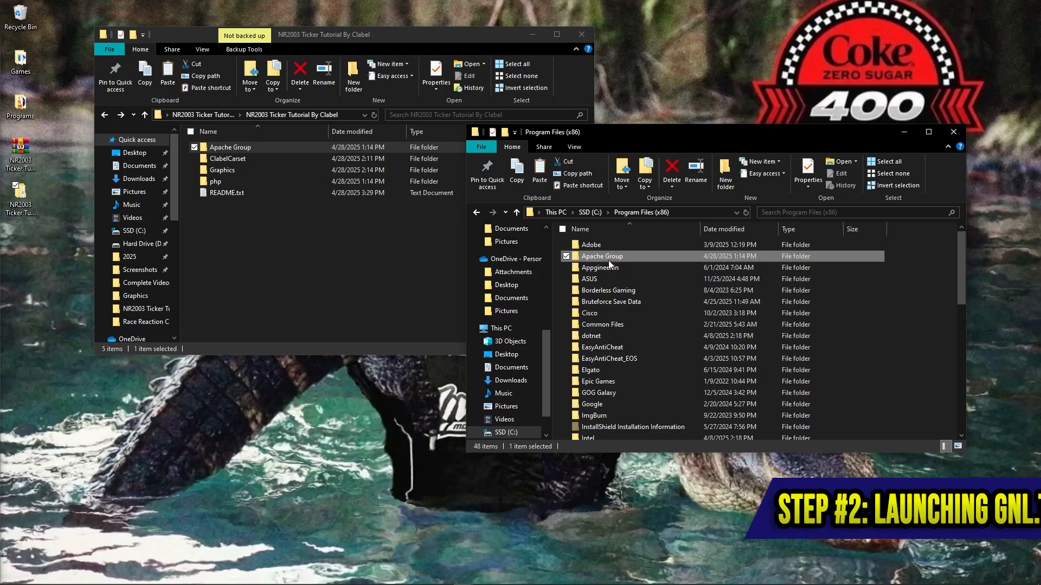
Open the Apache folder inside the copied Apache Group folder and bring its program files into view.
double_click(606, 258)
double_click(590, 245)
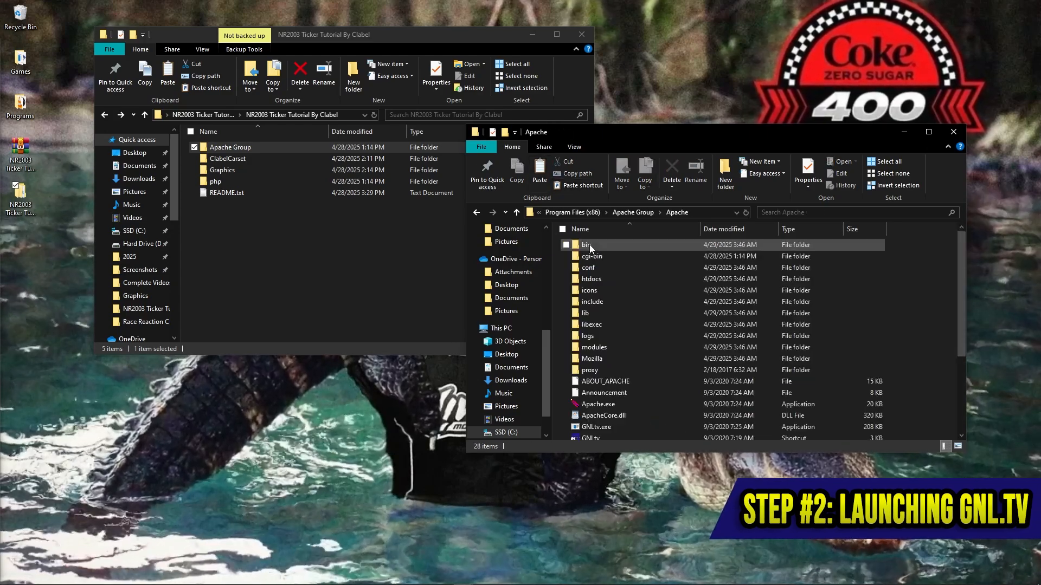
scroll(629, 333, down, 3)
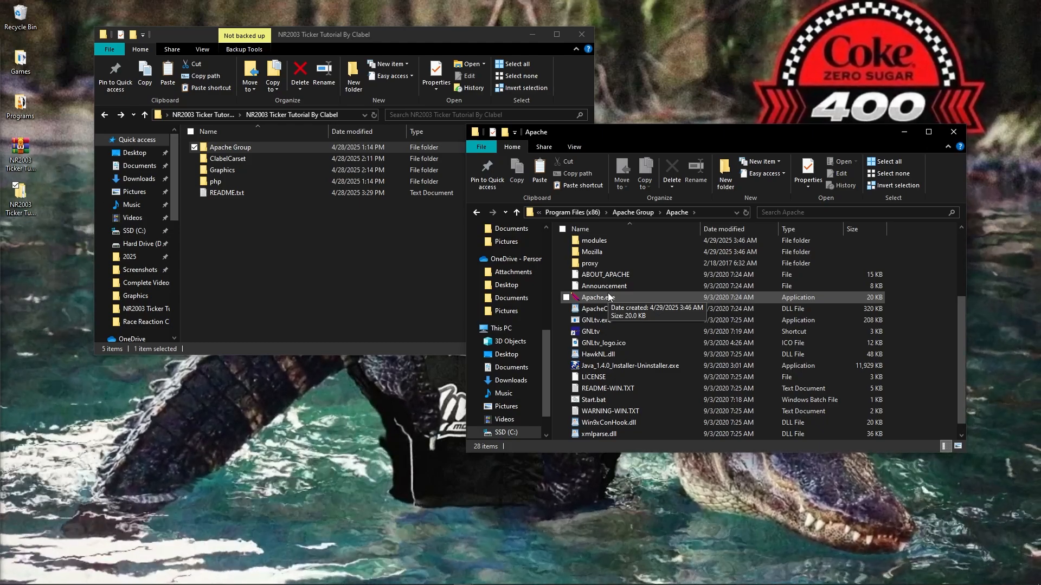
Look at the NR2003 AutoStages v3 programs under Documents > NR2003, and return to the NR2003 Ticker Tutorial By Clabel folder.
click(136, 170)
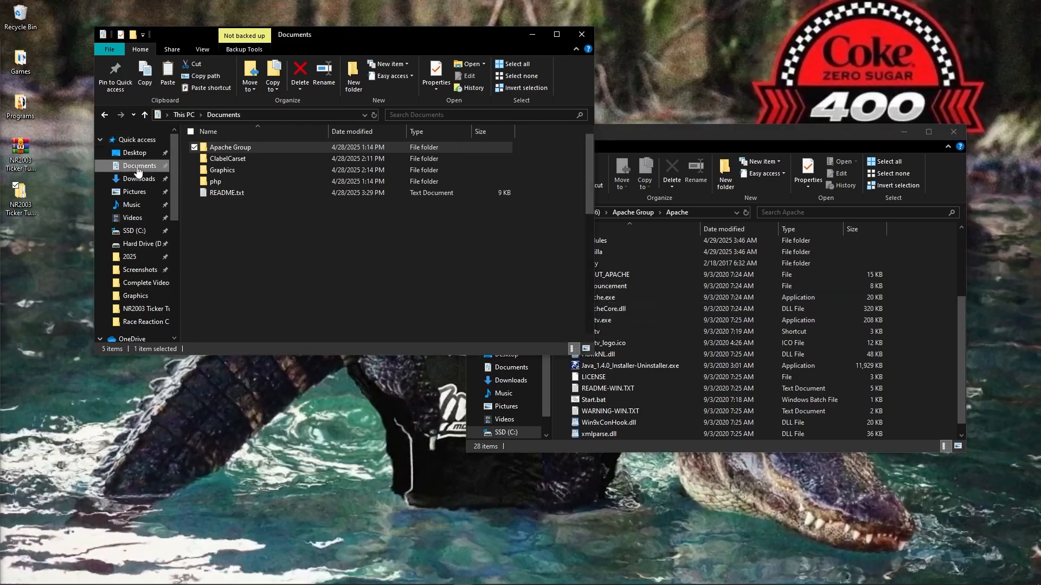
double_click(422, 297)
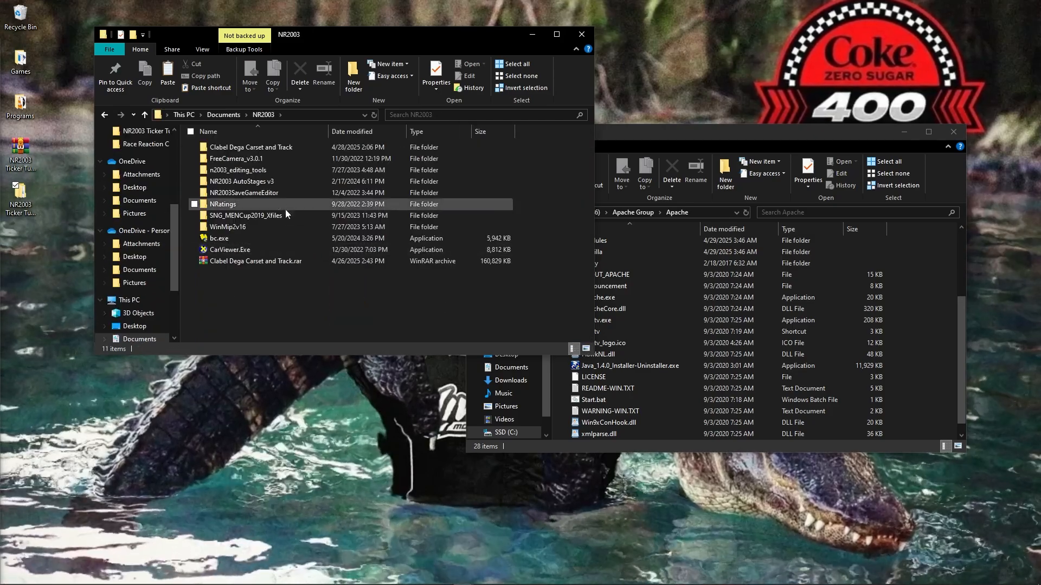
double_click(260, 182)
double_click(218, 148)
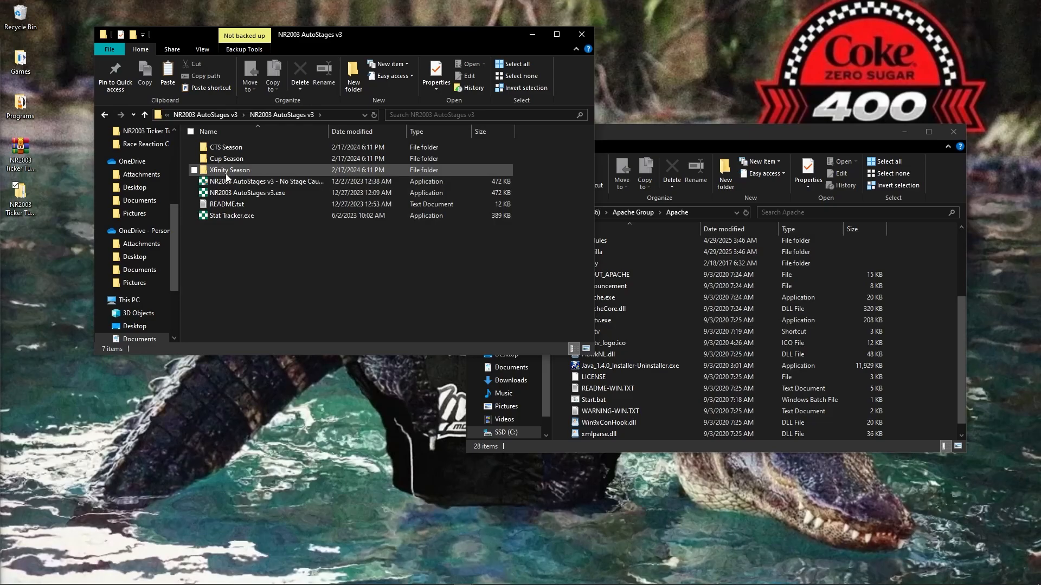
scroll(143, 217, up, 3)
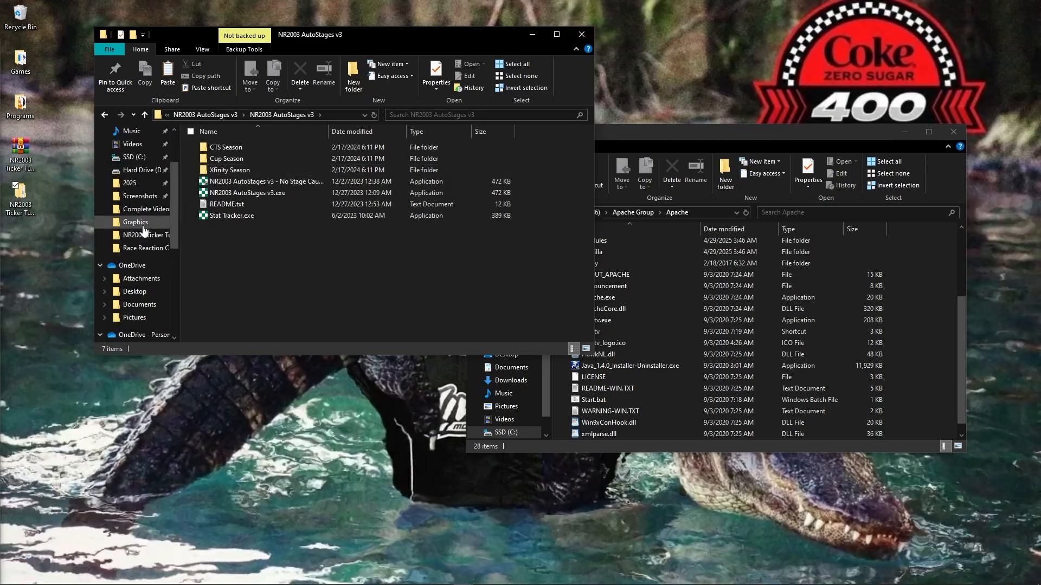
click(144, 234)
Launch Apache.exe and GNLtv.exe from the Apache folder and minimize both console windows.
click(616, 142)
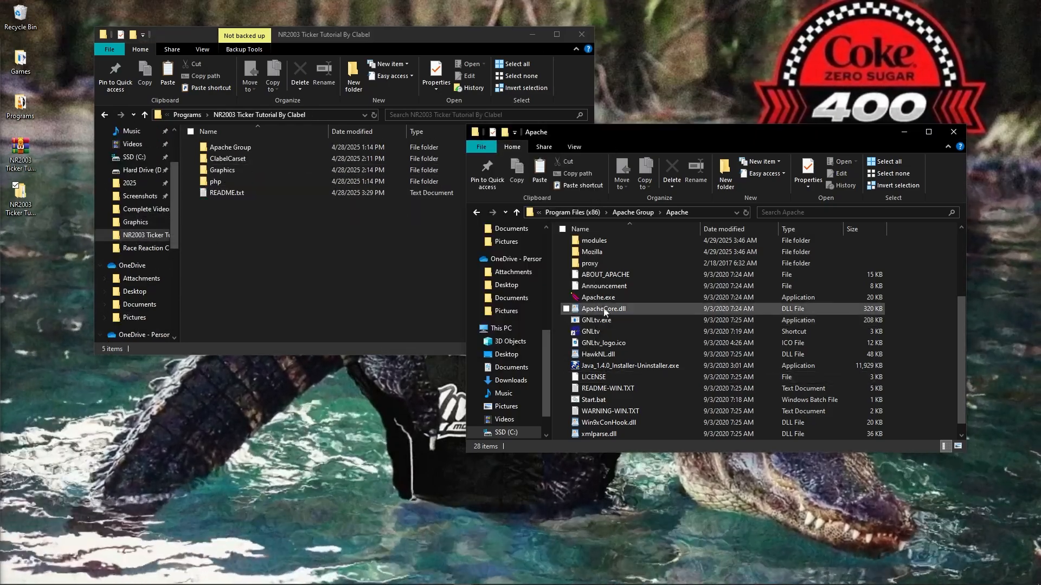
double_click(598, 297)
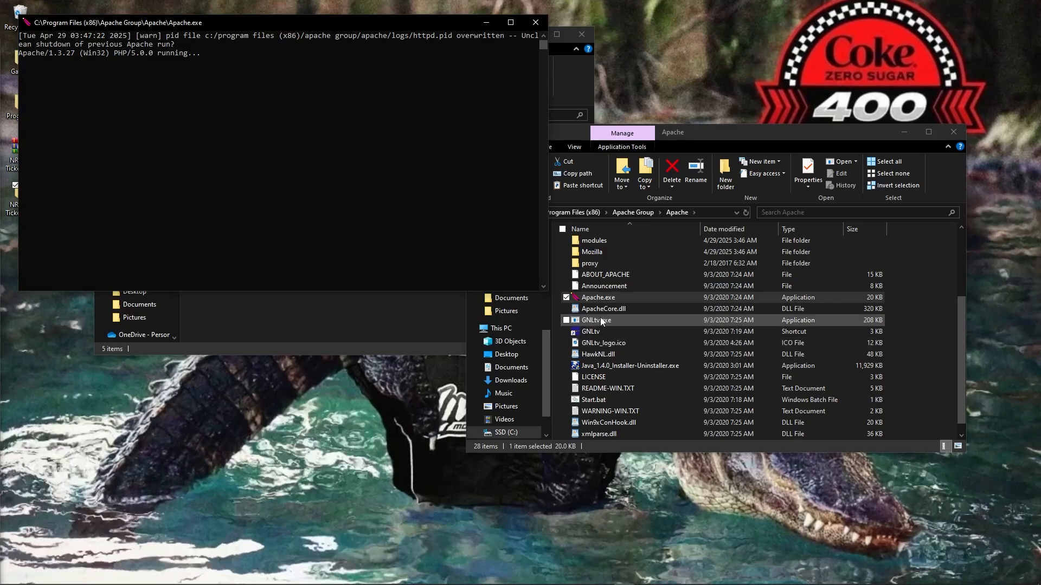
double_click(596, 320)
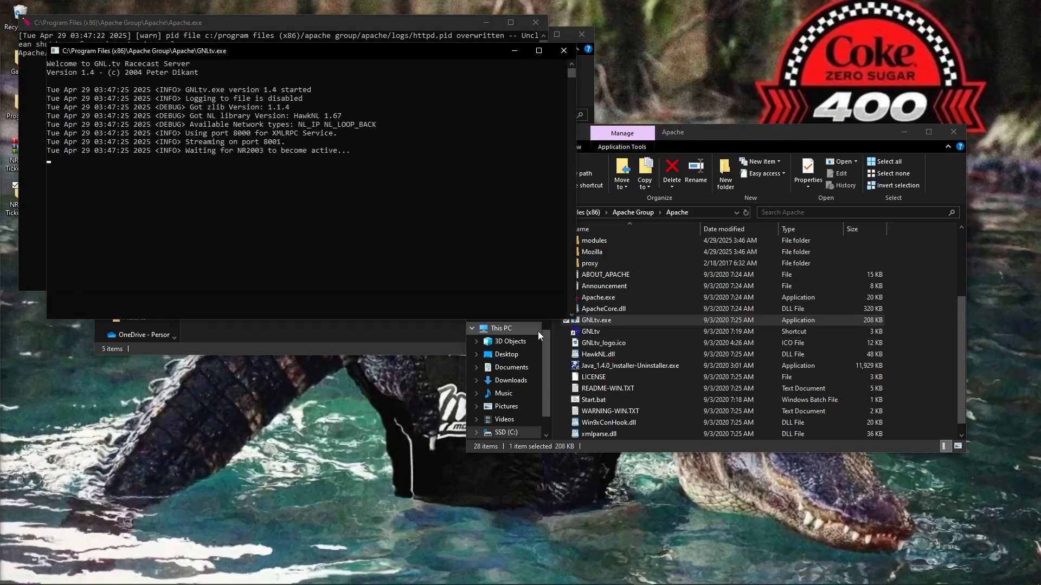
click(514, 50)
click(487, 23)
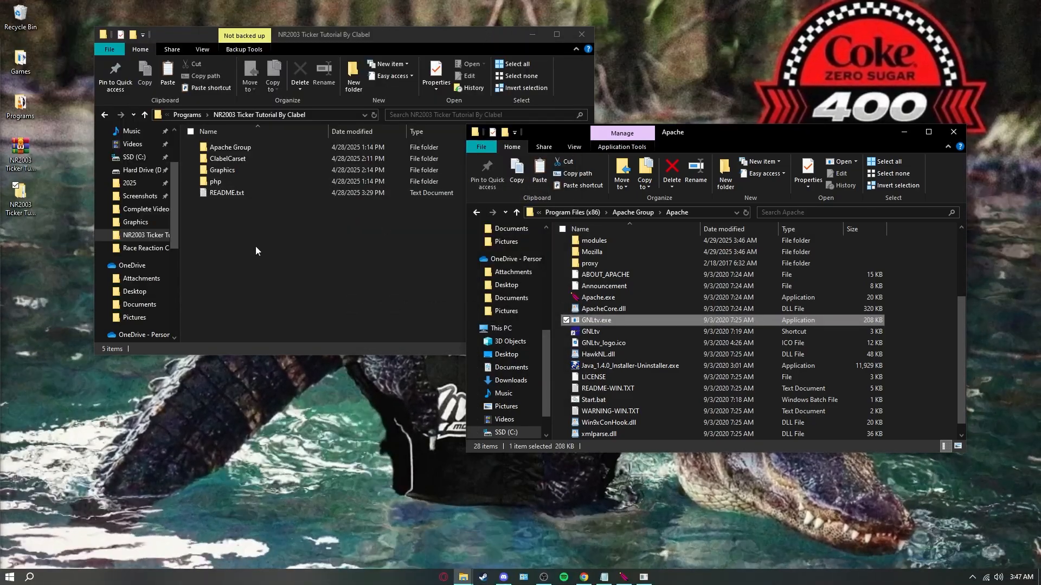
Open the Papyrus game folder on Hard Drive (D:) in the window showing the Apache folder.
scroll(624, 300, up, 3)
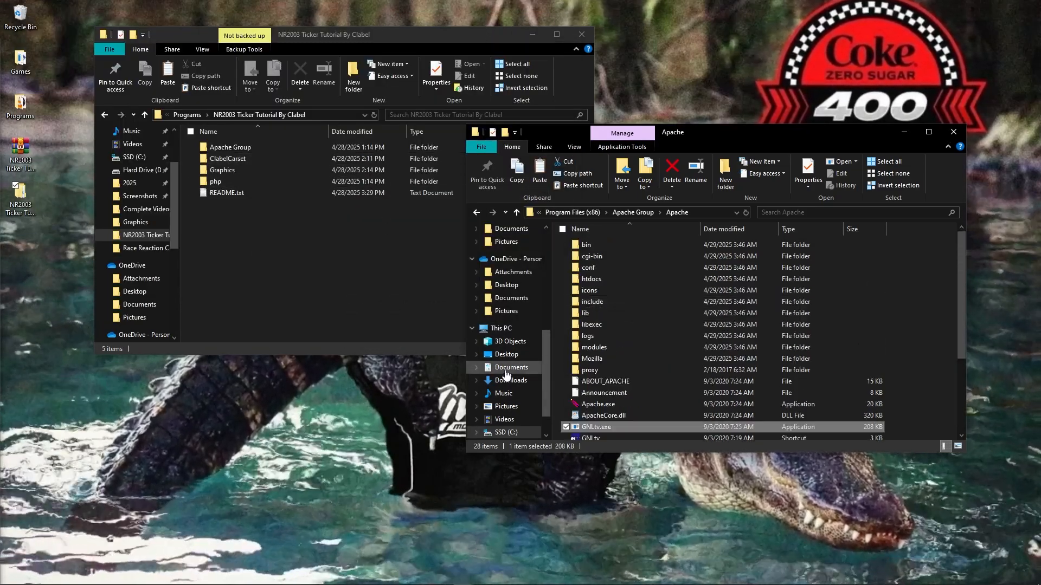
scroll(509, 382, down, 1)
click(506, 402)
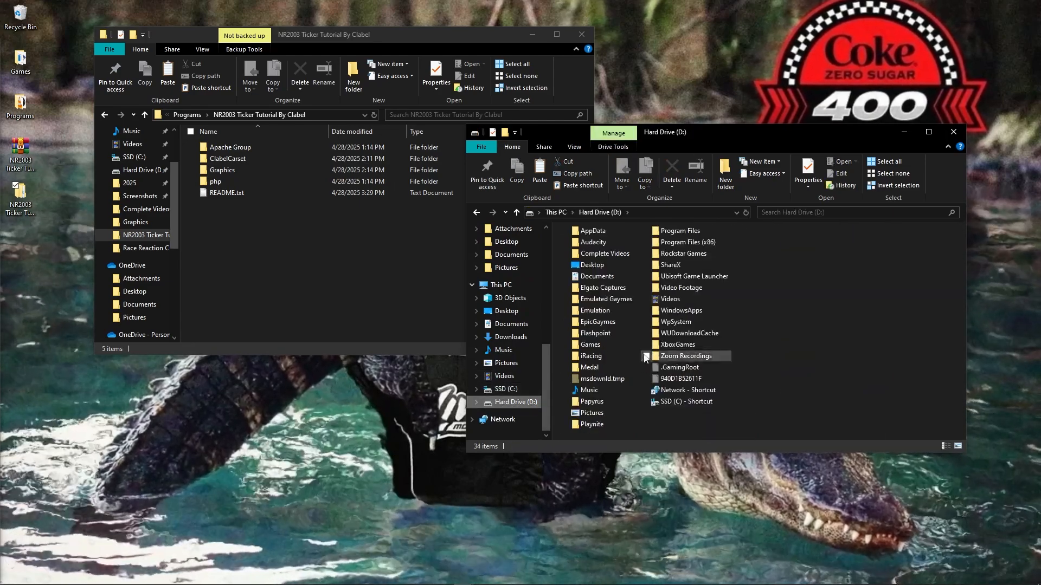
double_click(592, 402)
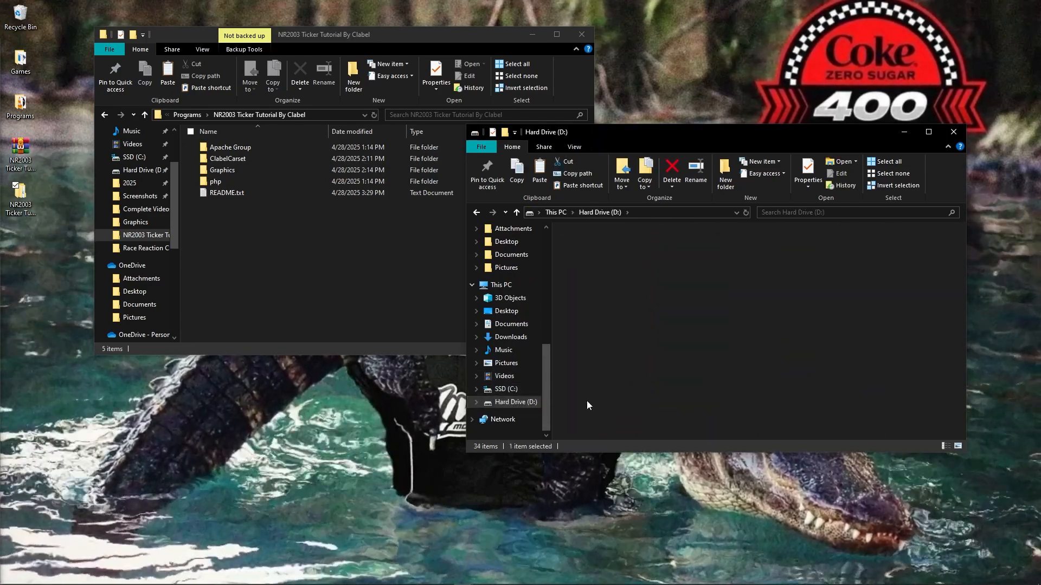
scroll(613, 304, down, 2)
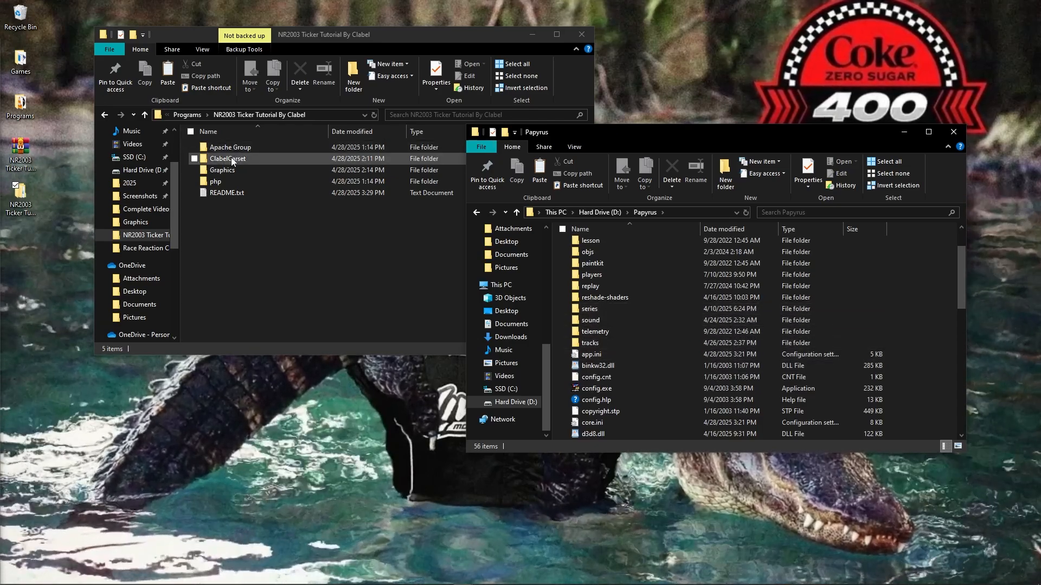
Open the ClabelCarset folder in the tutorial folder and look through its car files.
double_click(231, 157)
scroll(254, 283, down, 7)
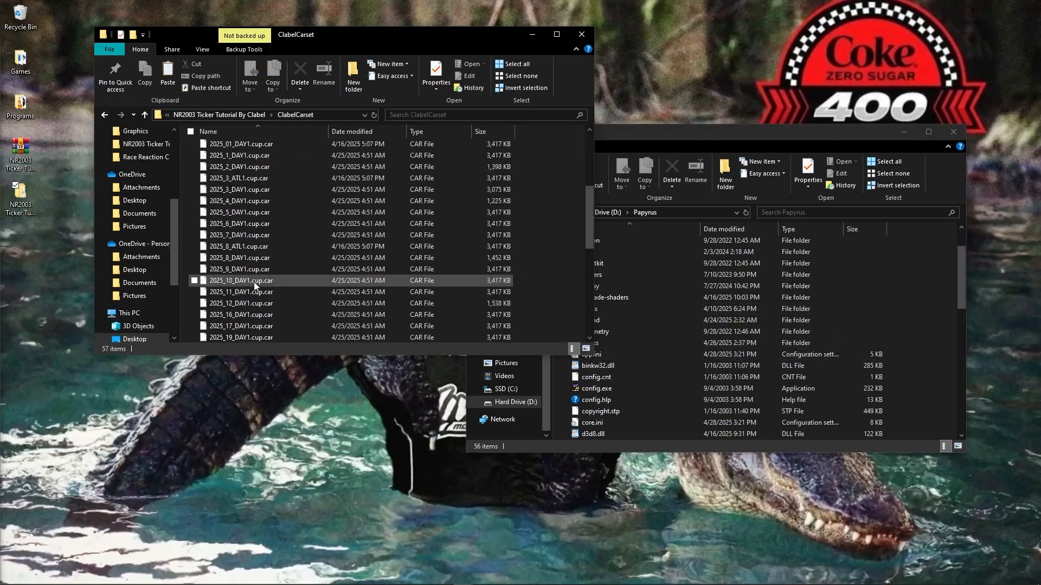
scroll(253, 282, up, 10)
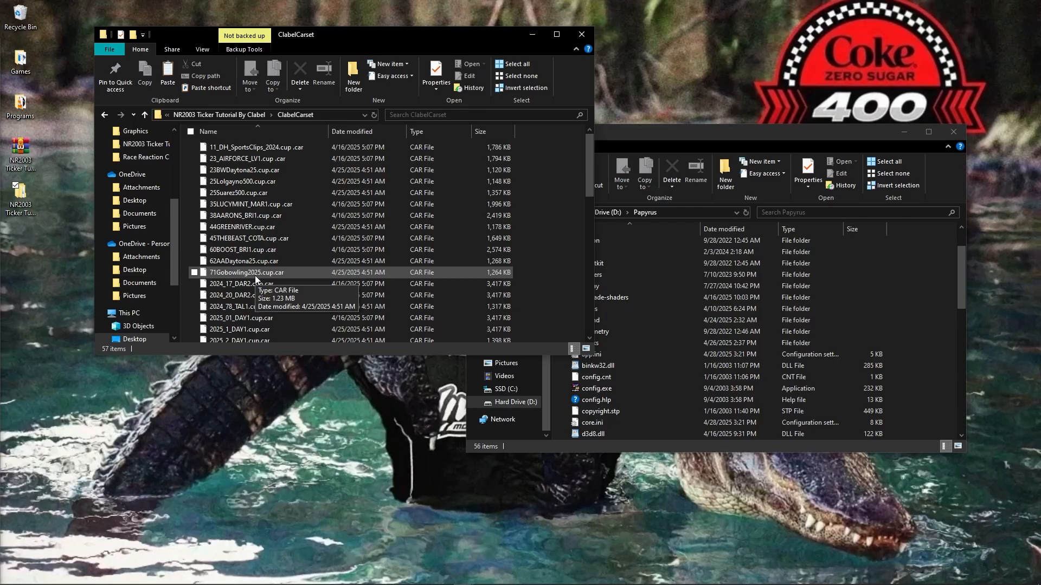
Open the cars folder under series > FCRD NCS22 v1 in the Papyrus game folder.
click(666, 331)
click(603, 309)
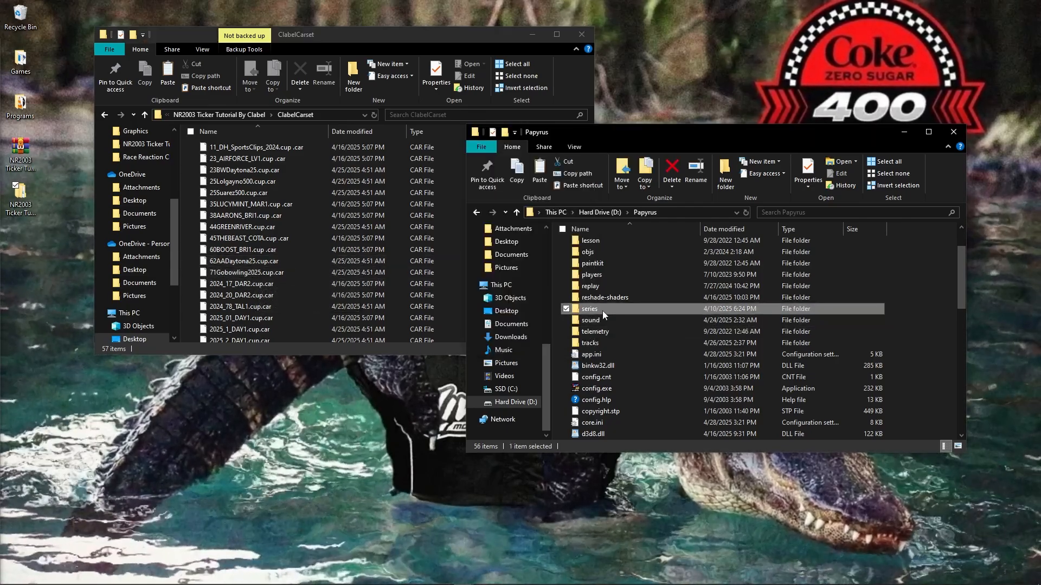
double_click(603, 309)
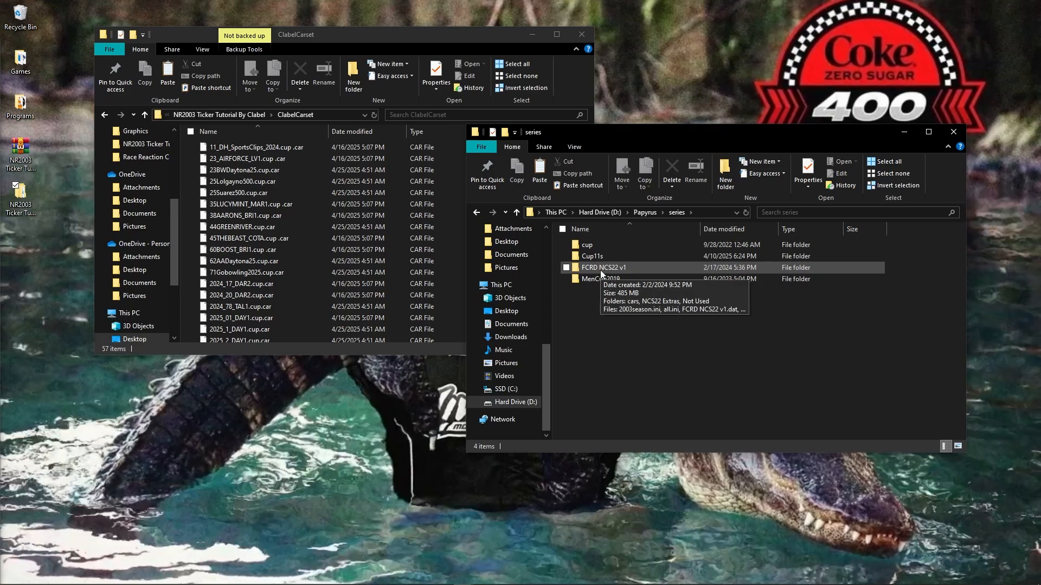
double_click(600, 269)
click(594, 247)
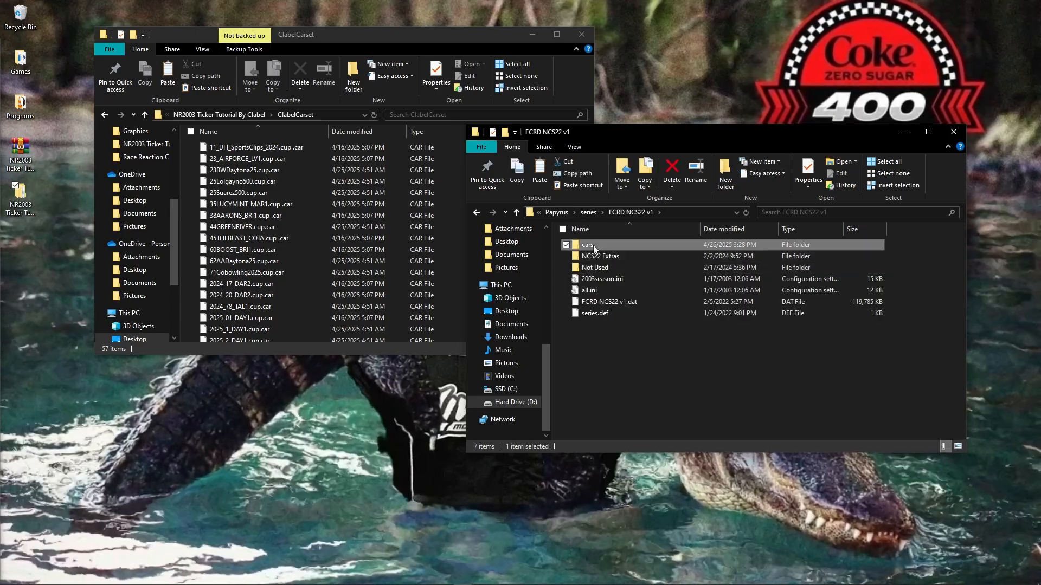
double_click(593, 248)
Compare the ClabelCarset car files and Dega.lst with the contents of the game's cars folder, and return to the tutorial folder.
scroll(623, 342, down, 15)
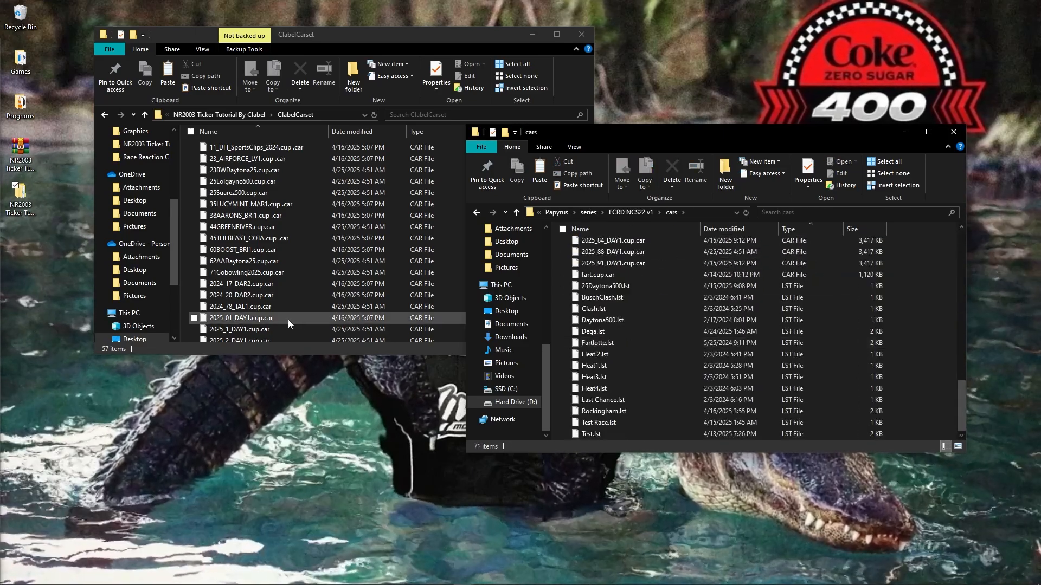
scroll(288, 320, down, 12)
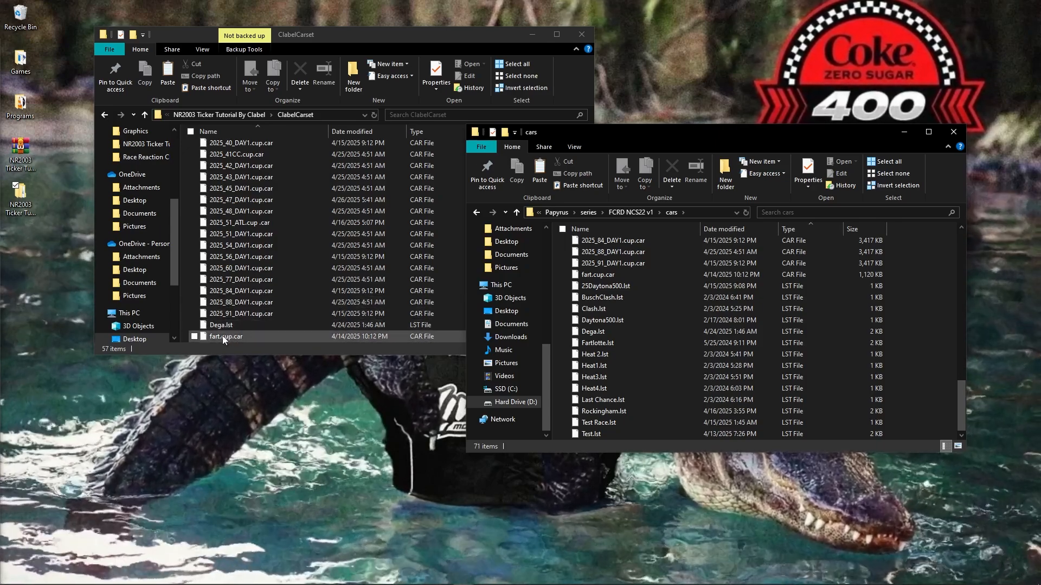
click(242, 325)
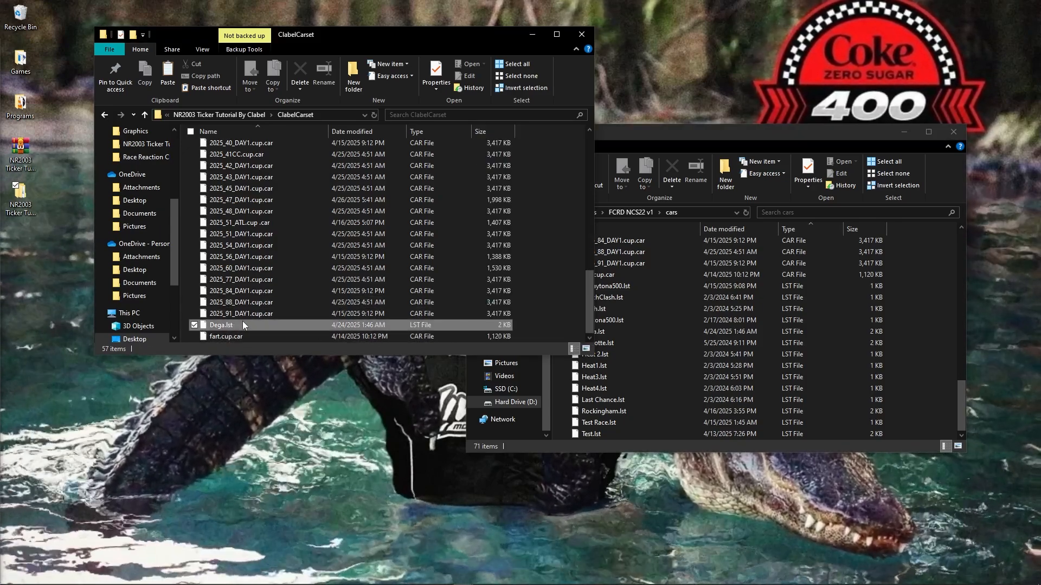
scroll(240, 321, up, 12)
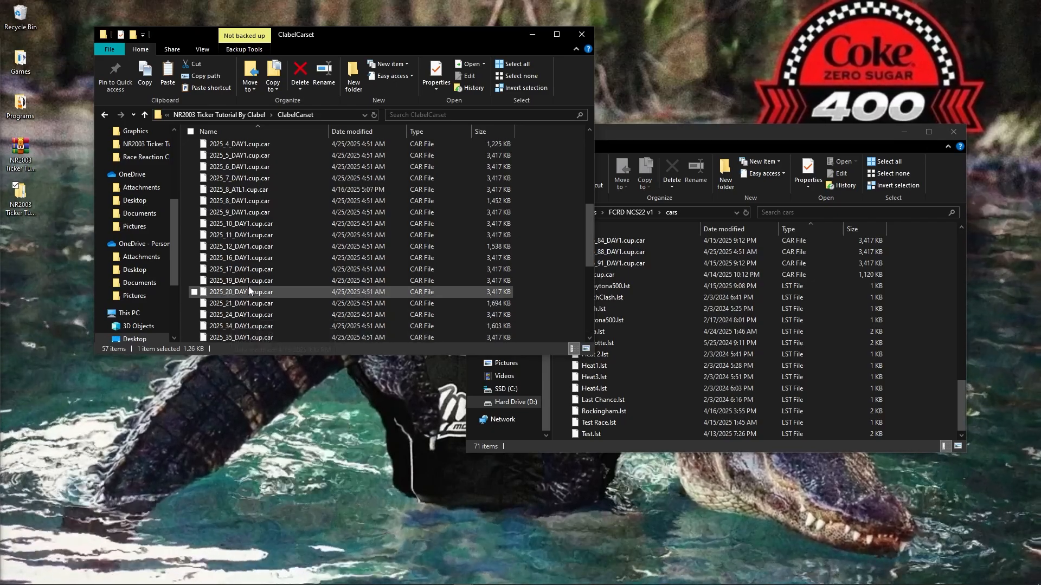
scroll(260, 280, down, 12)
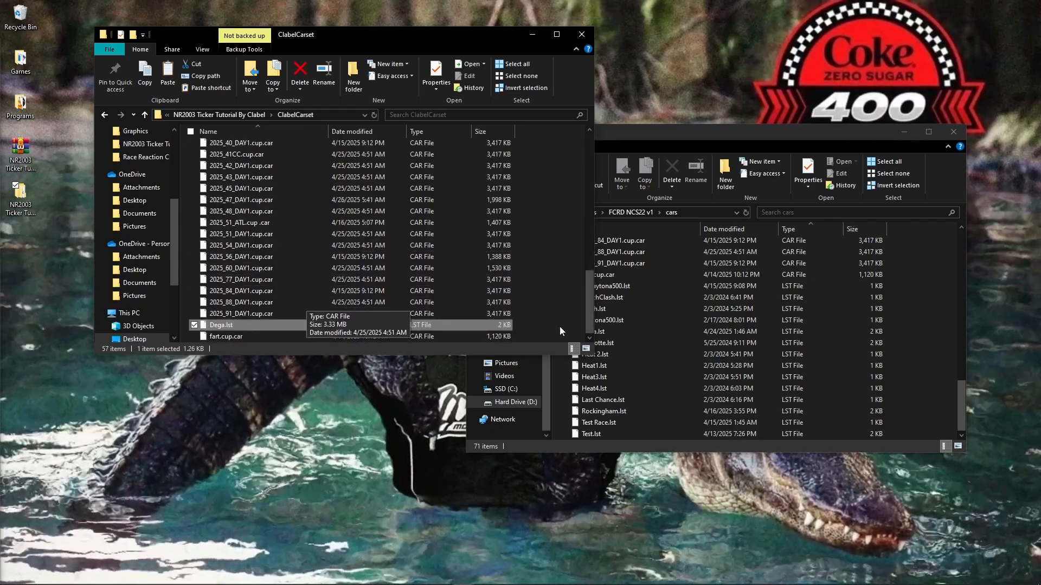
scroll(727, 353, up, 8)
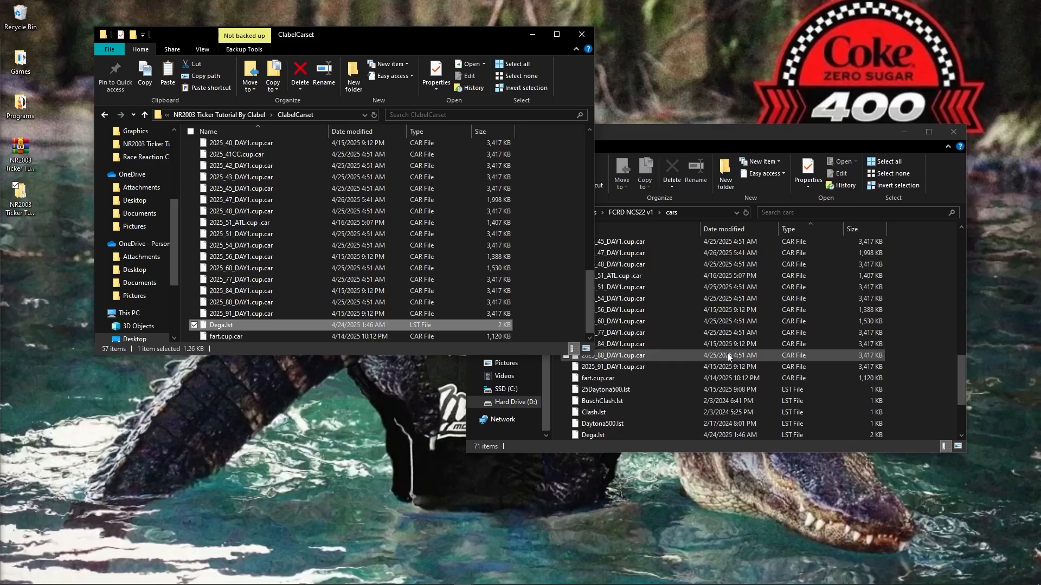
scroll(692, 386, up, 8)
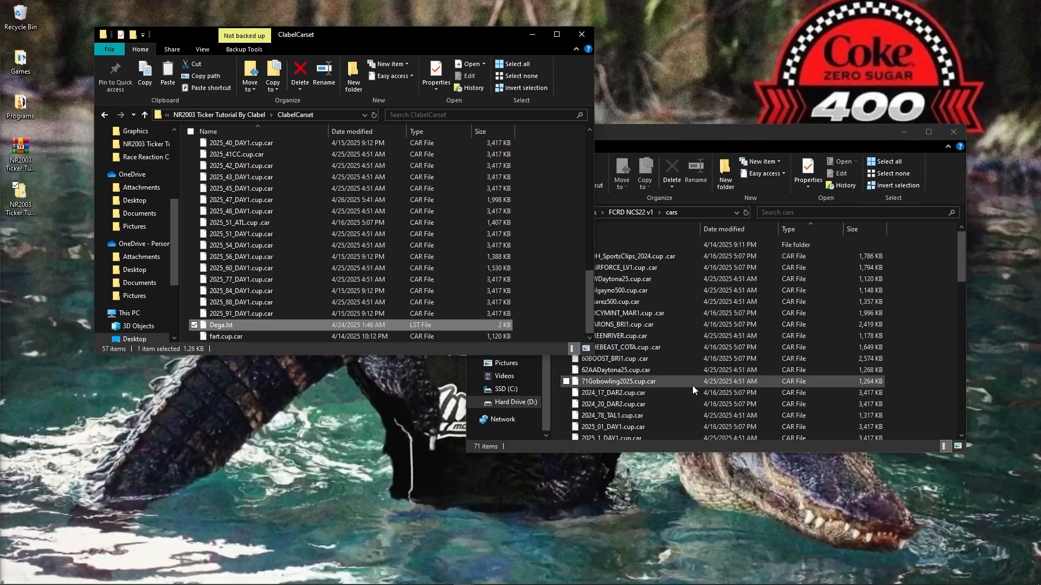
scroll(717, 360, down, 8)
scroll(331, 245, up, 8)
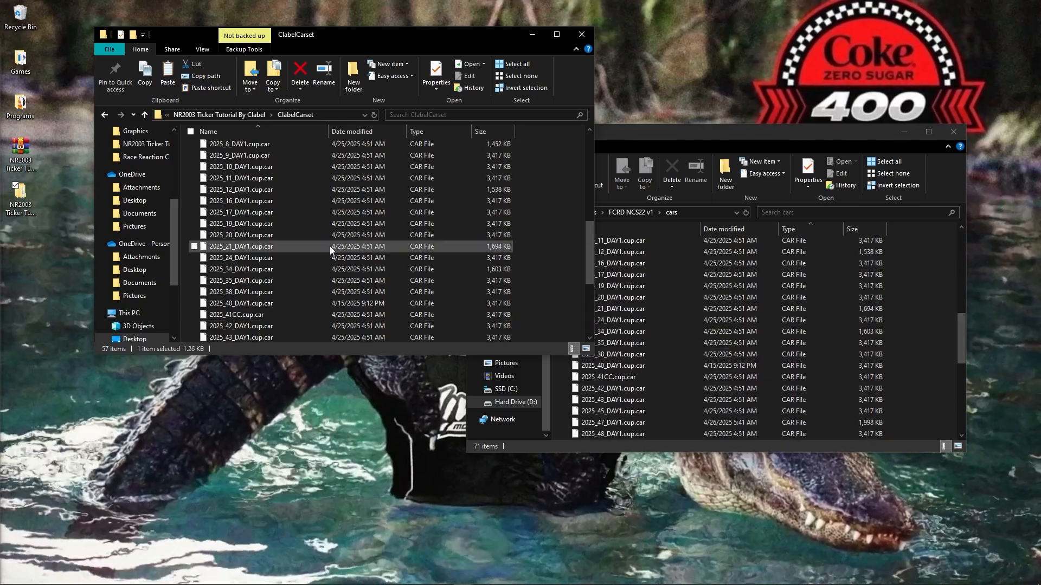
scroll(658, 320, down, 3)
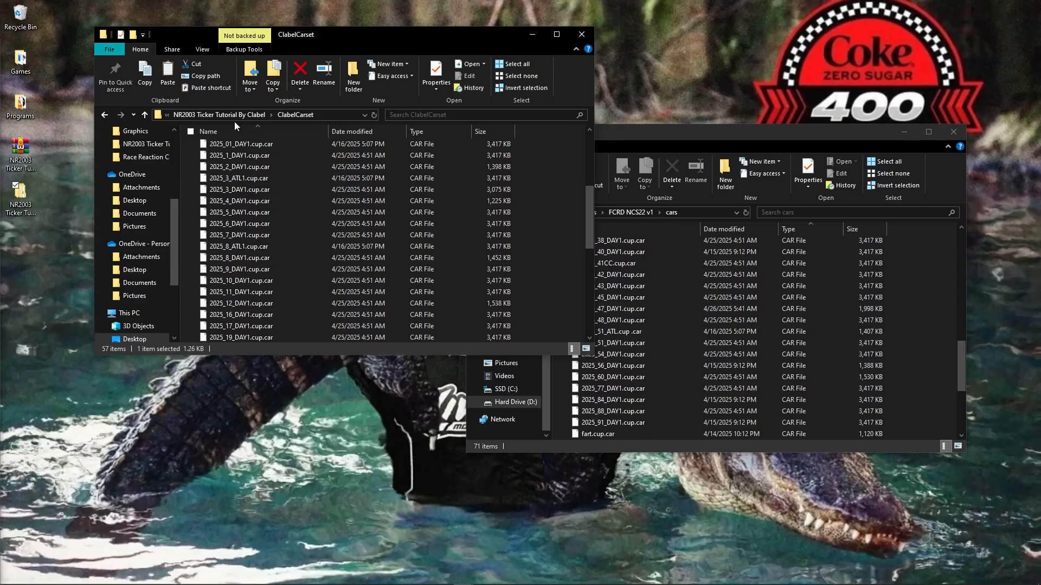
click(226, 117)
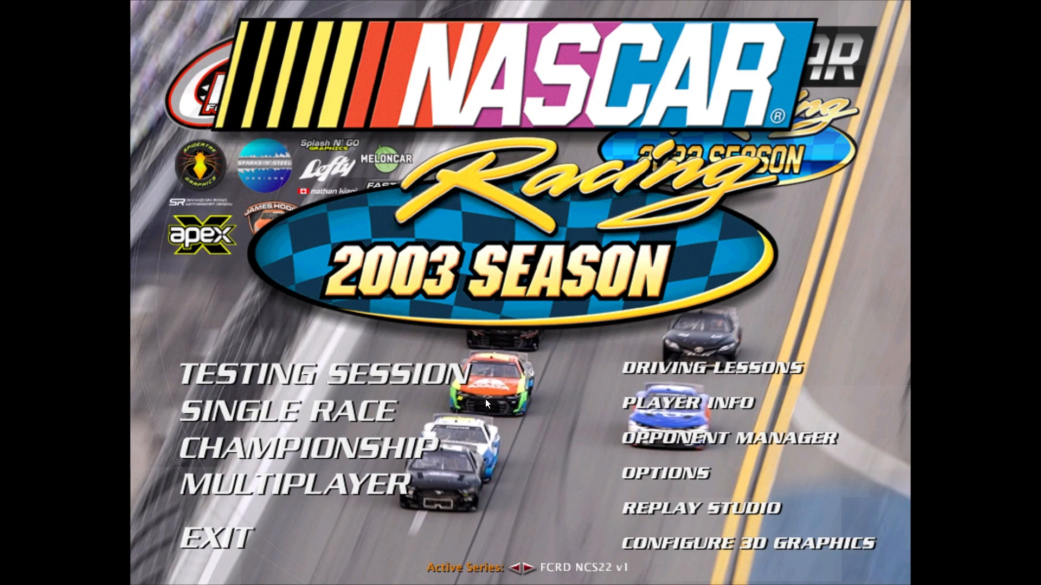
Set up a single race at Talladega 2019 with Quick Race enabled, 100% race length and the Dega opponent roster.
click(337, 408)
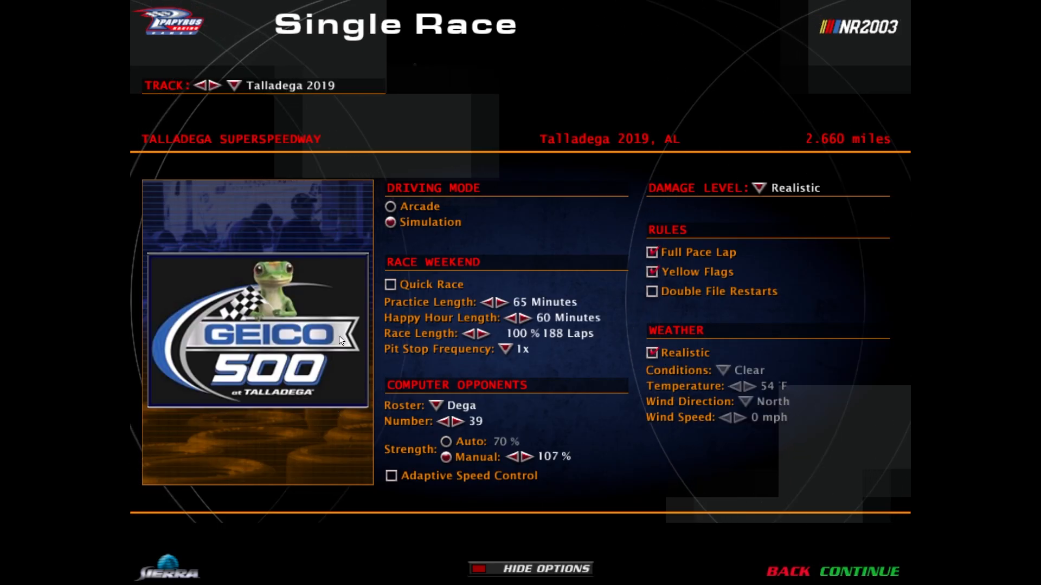
click(468, 334)
click(483, 334)
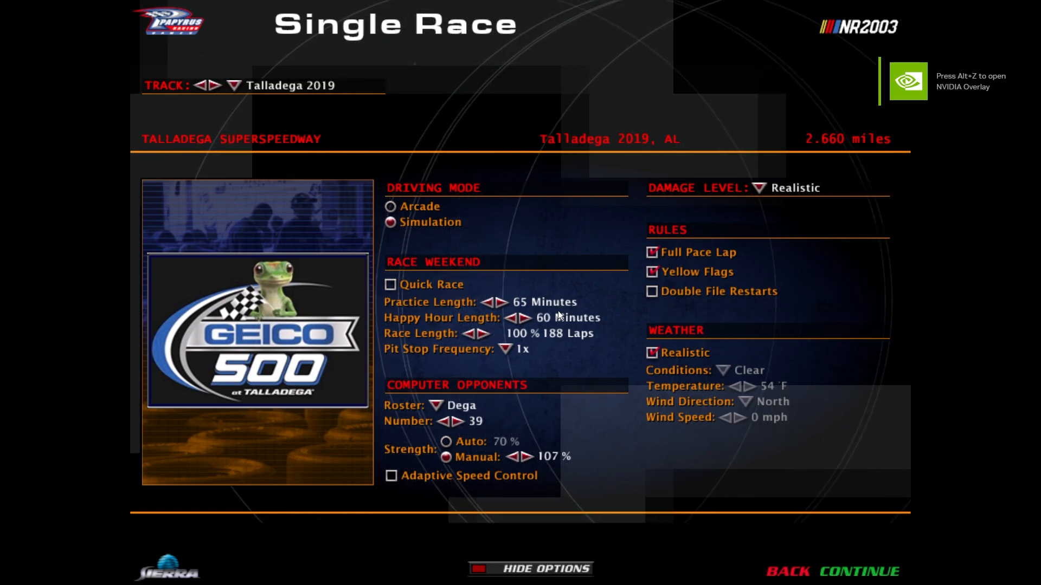
click(386, 281)
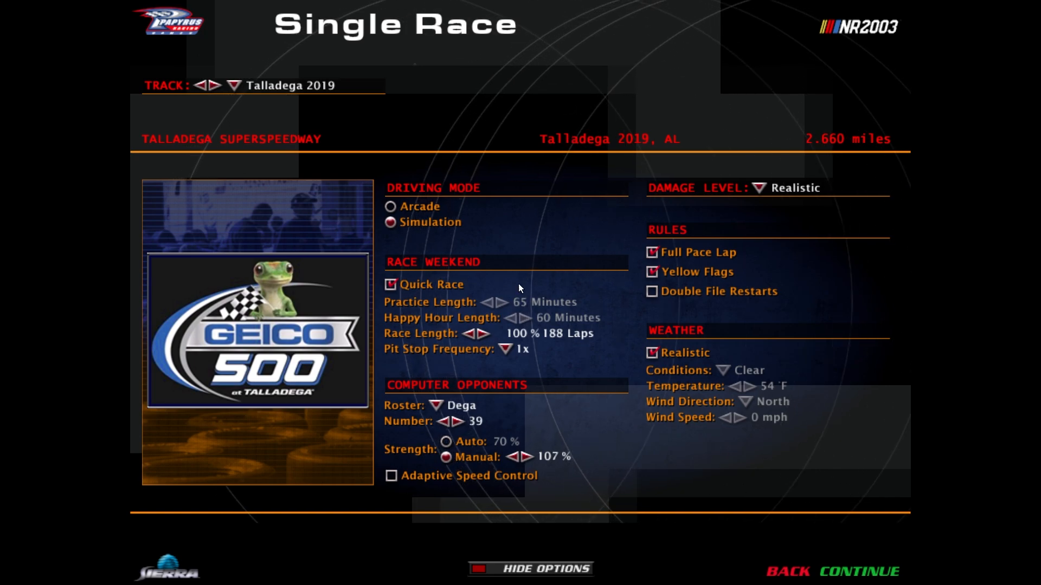
click(437, 405)
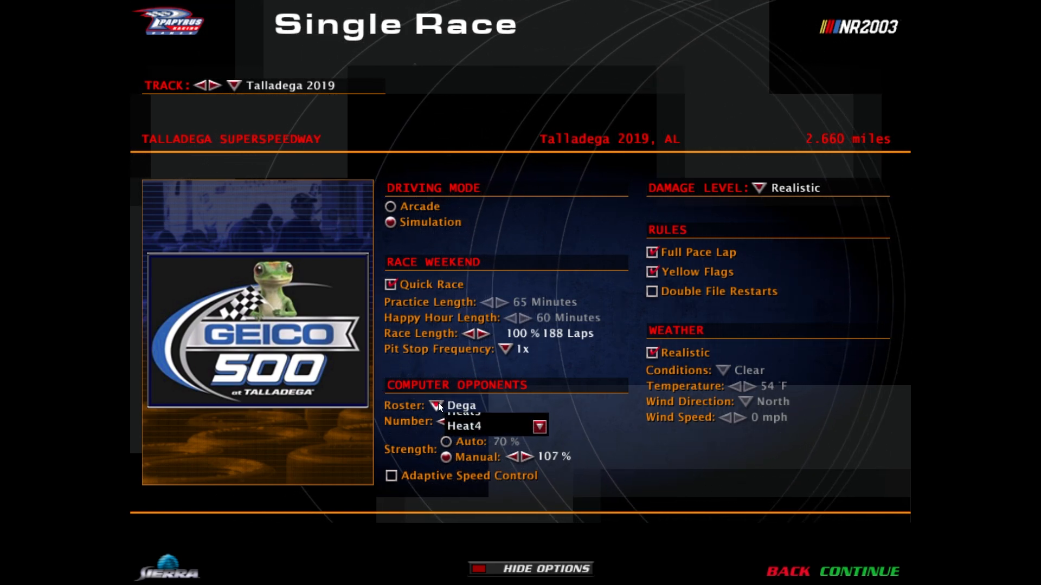
click(469, 480)
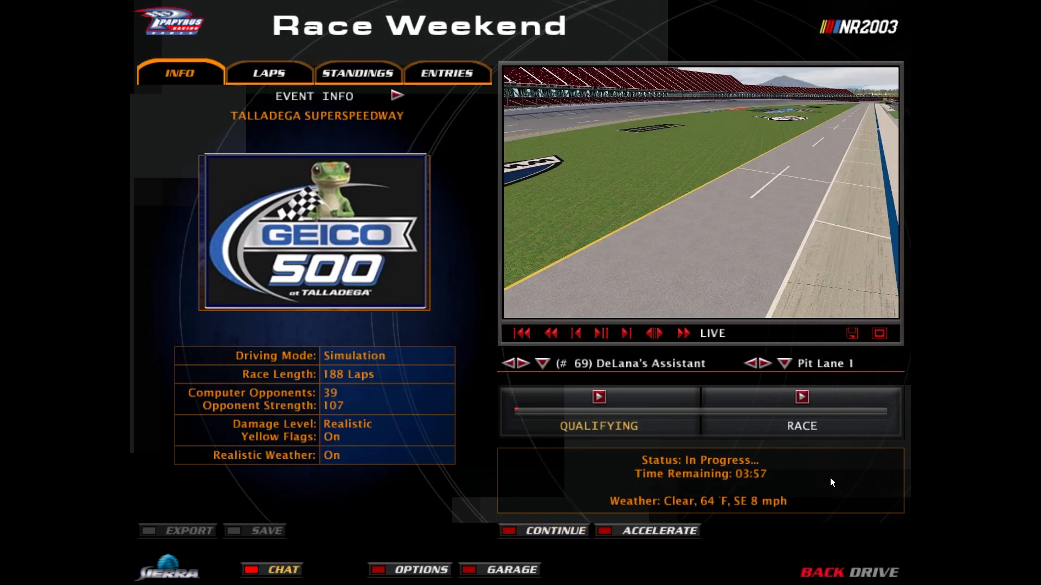
Advance the race weekend to the race session and accelerate through the opening laps before returning to normal speed.
click(801, 402)
click(669, 533)
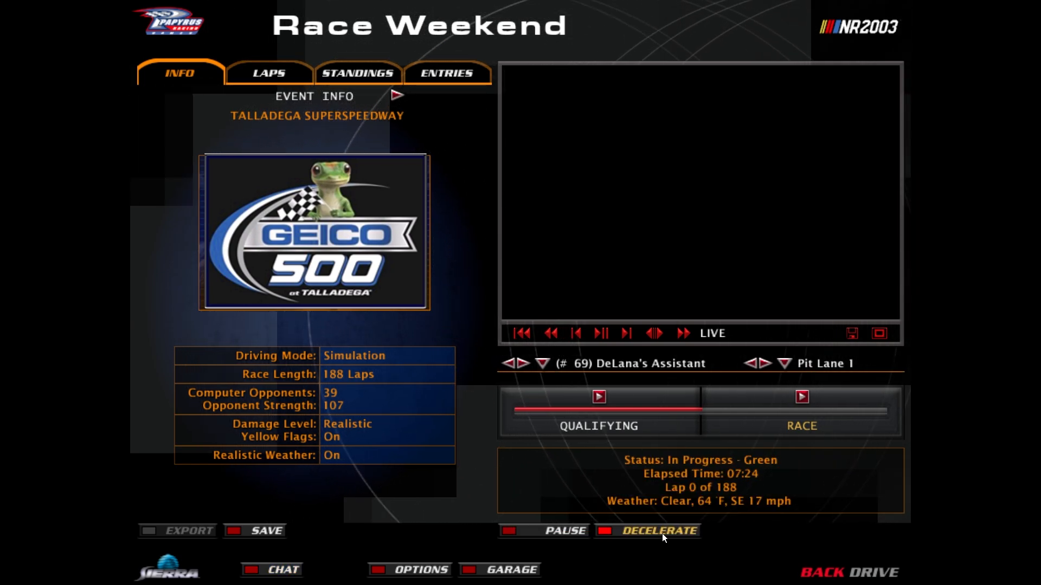
click(668, 531)
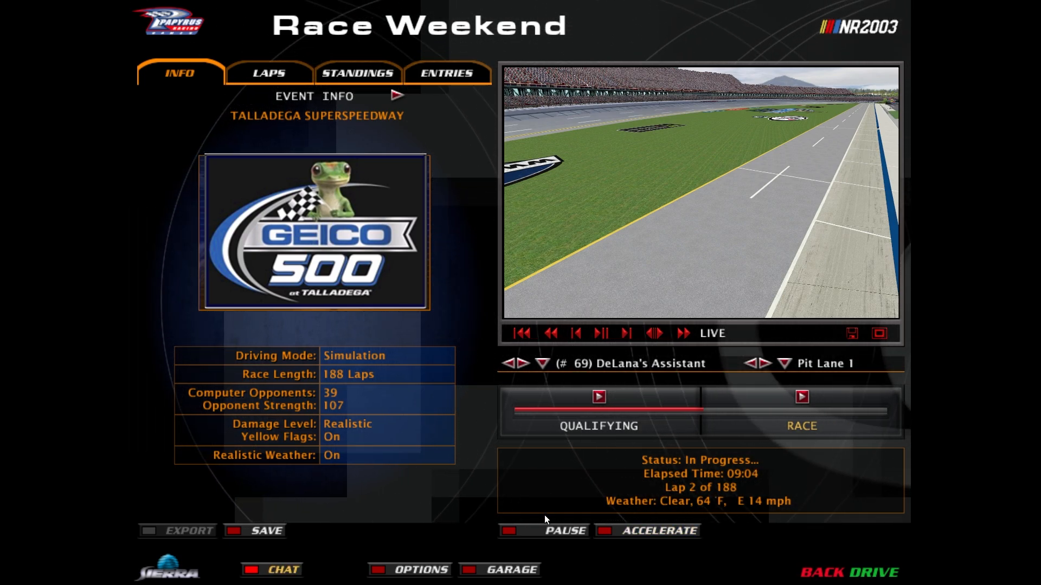
click(598, 335)
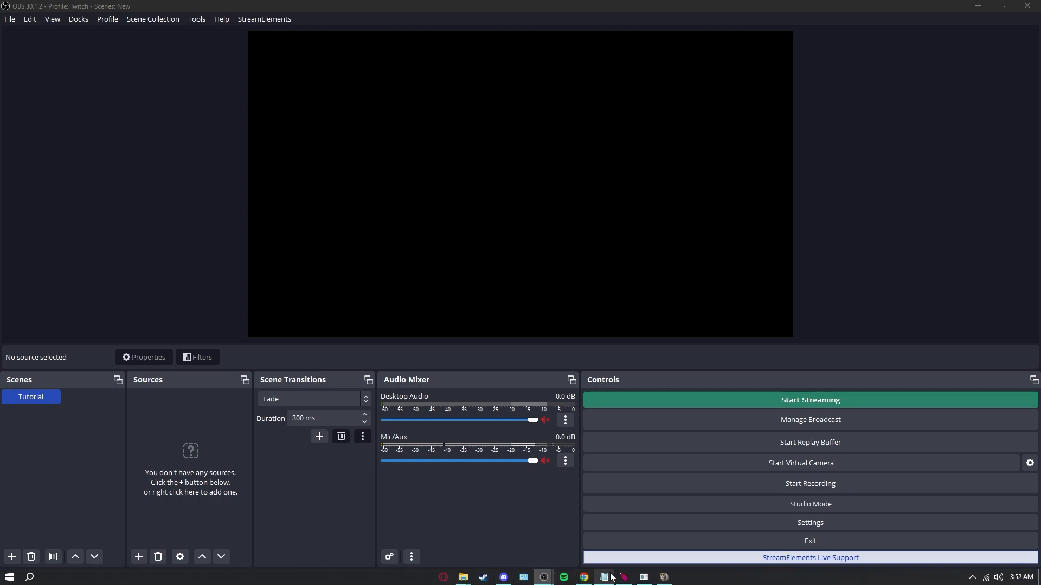
Switch to Chrome and look at the Source Switcher and Source Clone plugin pages on the OBS Forums.
click(589, 581)
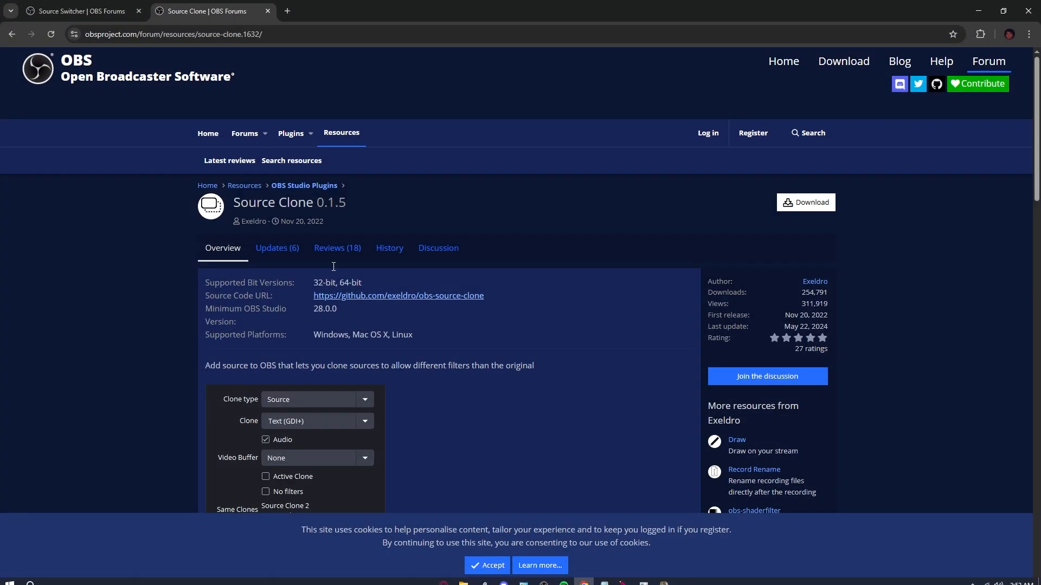
click(73, 14)
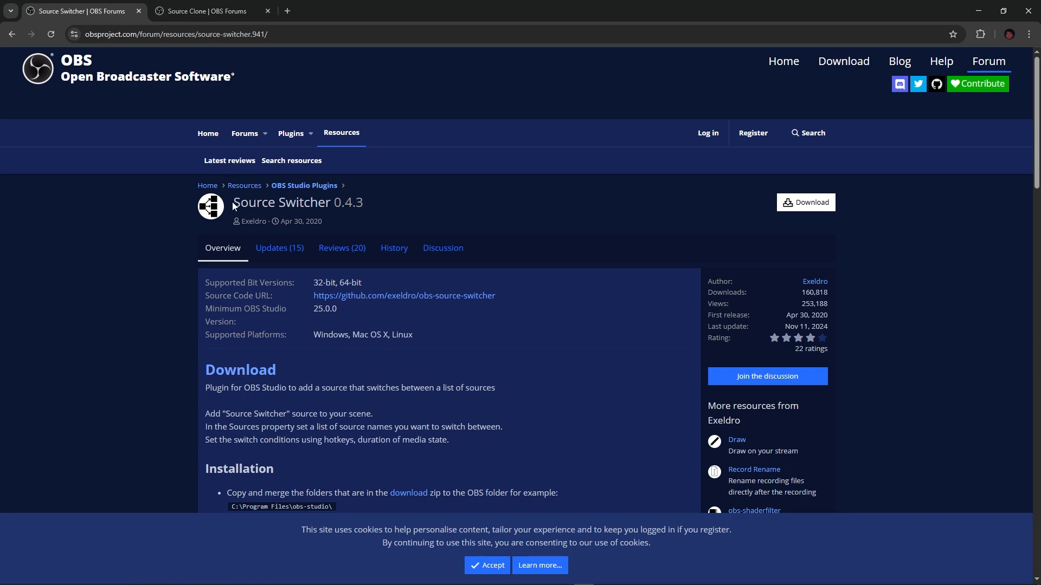
click(179, 11)
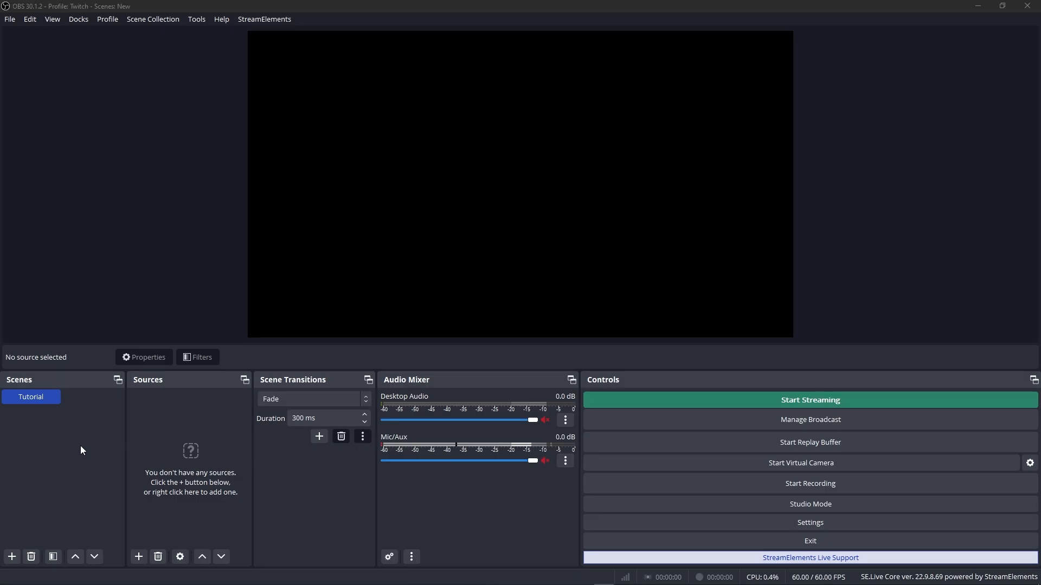
Add a new scene named Ticker in OBS.
click(80, 447)
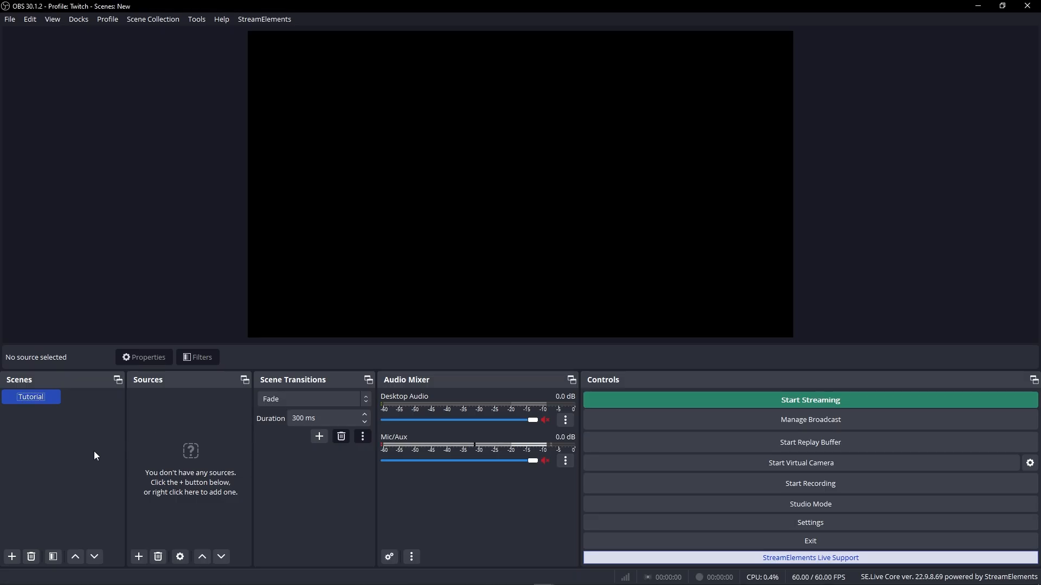
right_click(68, 438)
click(91, 457)
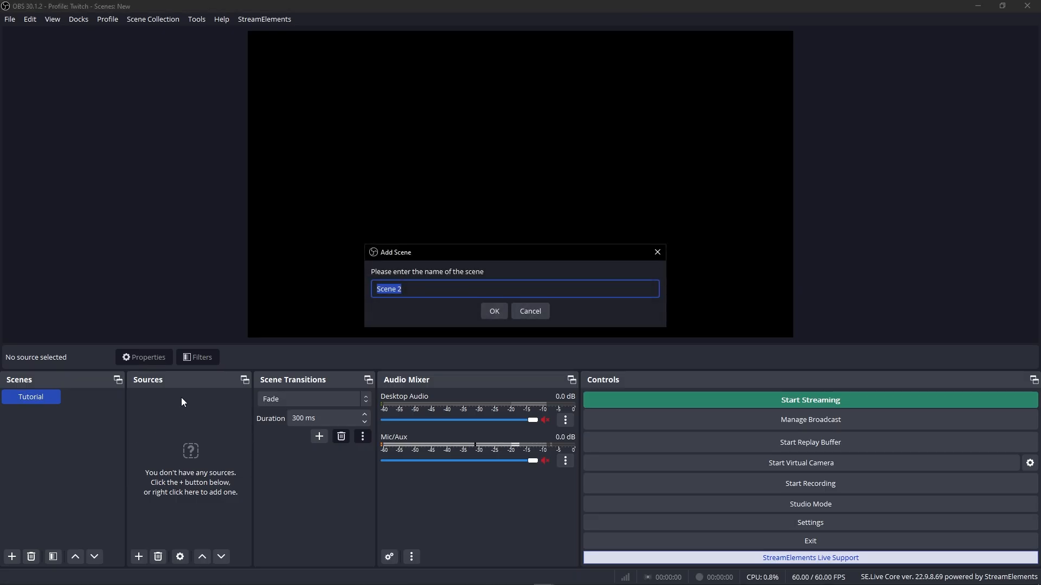
text(Ticker)
key(Return)
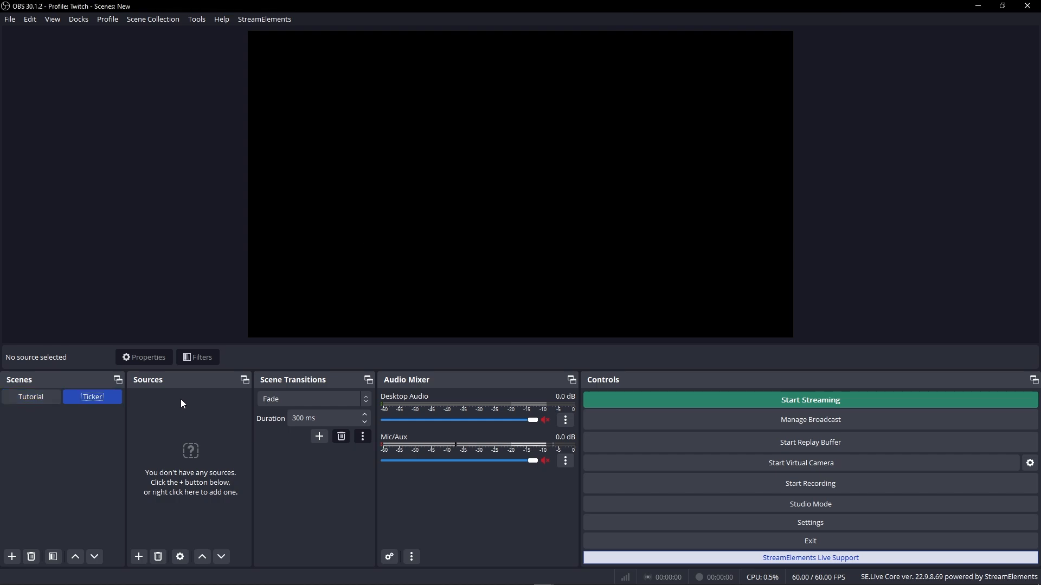
Add a new Browser source named Top10 to the Ticker scene.
right_click(180, 401)
mouse_move(228, 410)
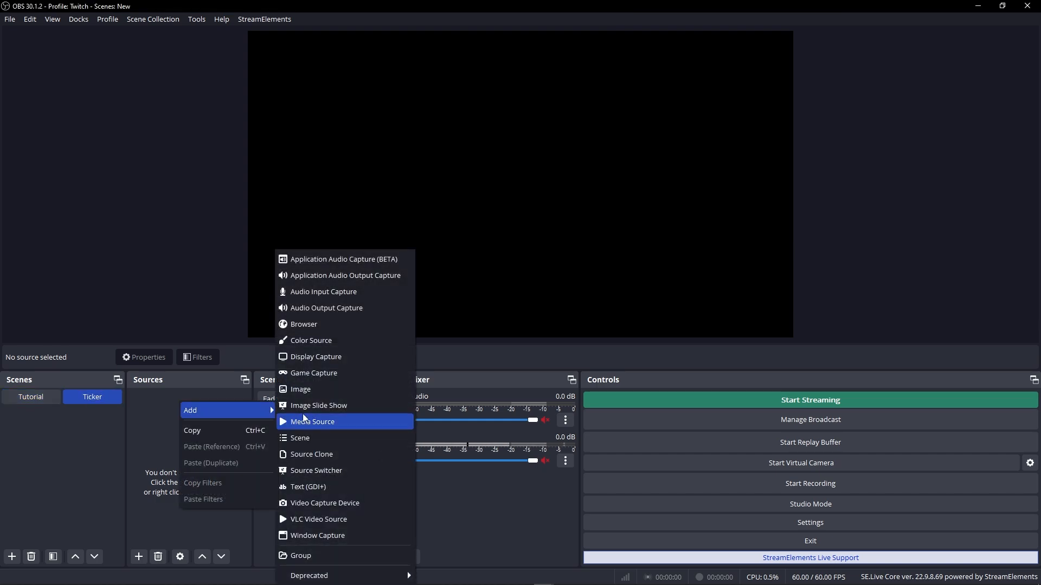
click(348, 328)
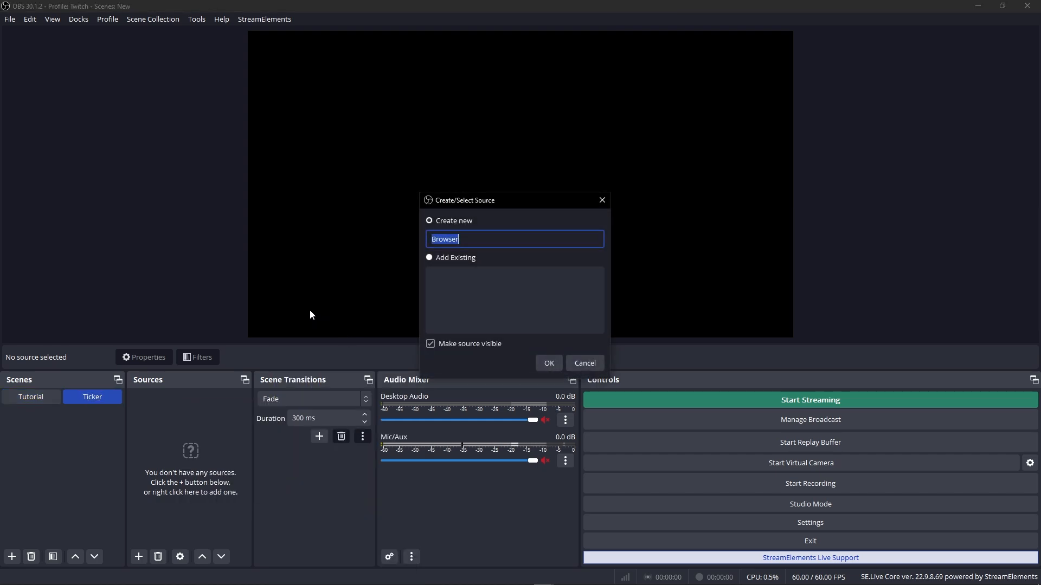
text(Top10)
key(Return)
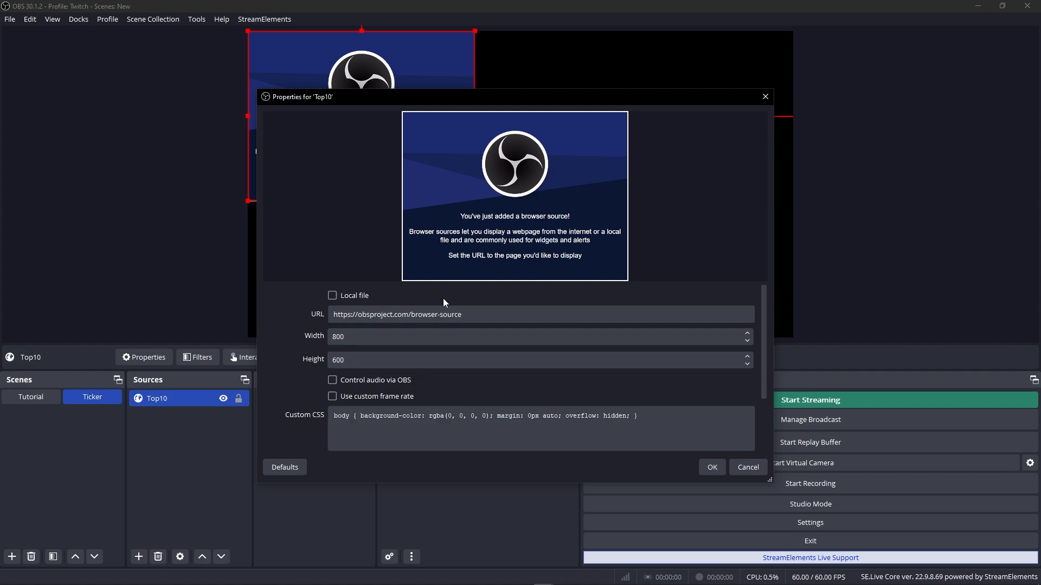
triple_click(419, 313)
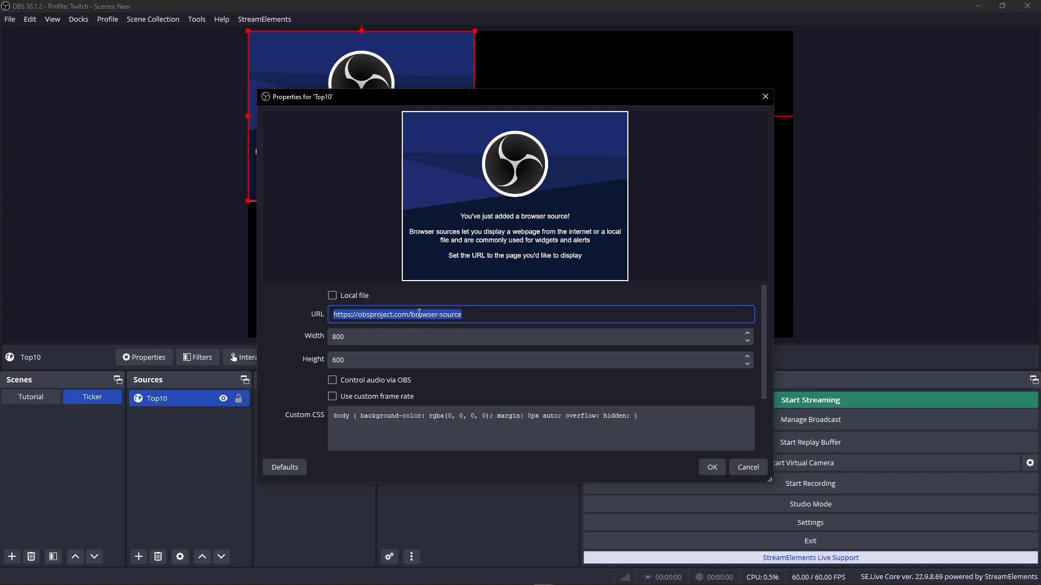
text(http://127.0.0.1/web/ticker.php)
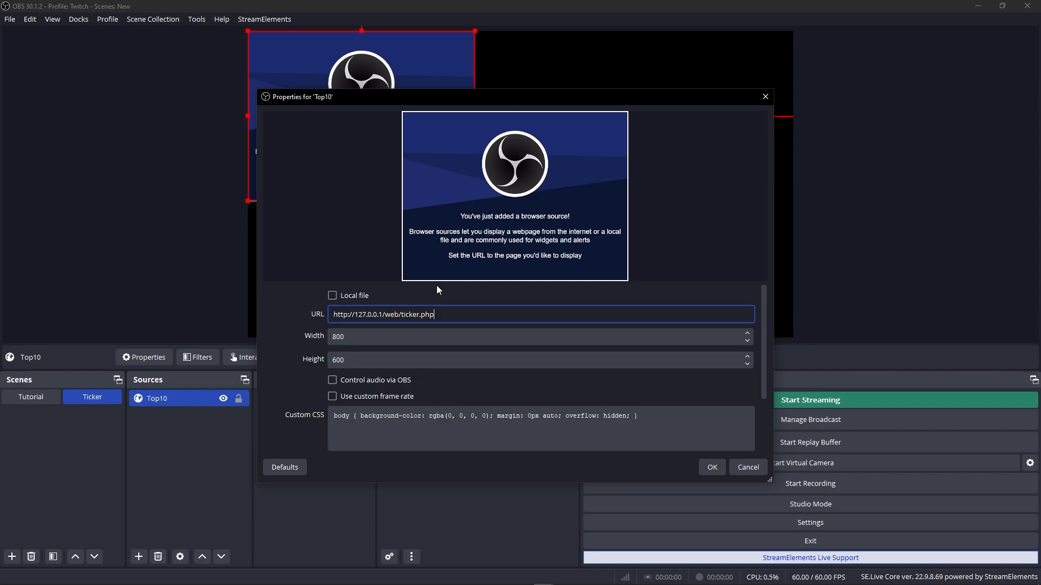
double_click(398, 332)
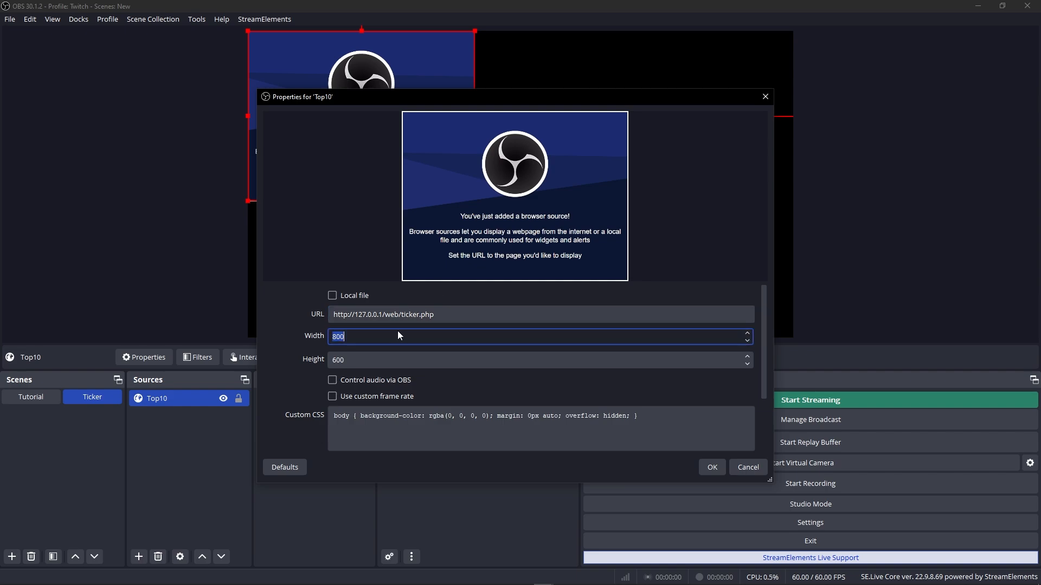
text(1920)
key(Tab)
text(1080)
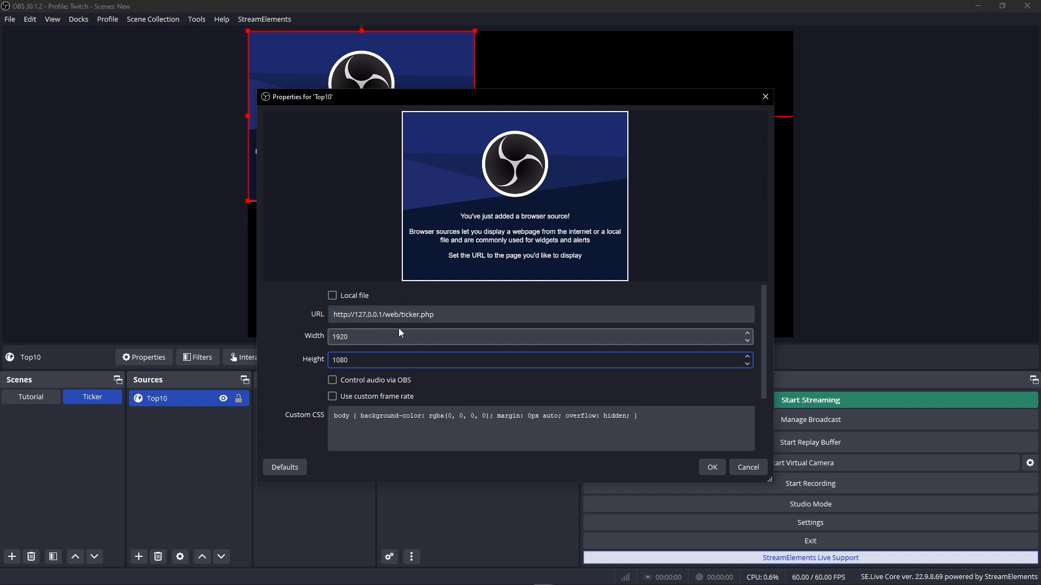
scroll(288, 349, down, 5)
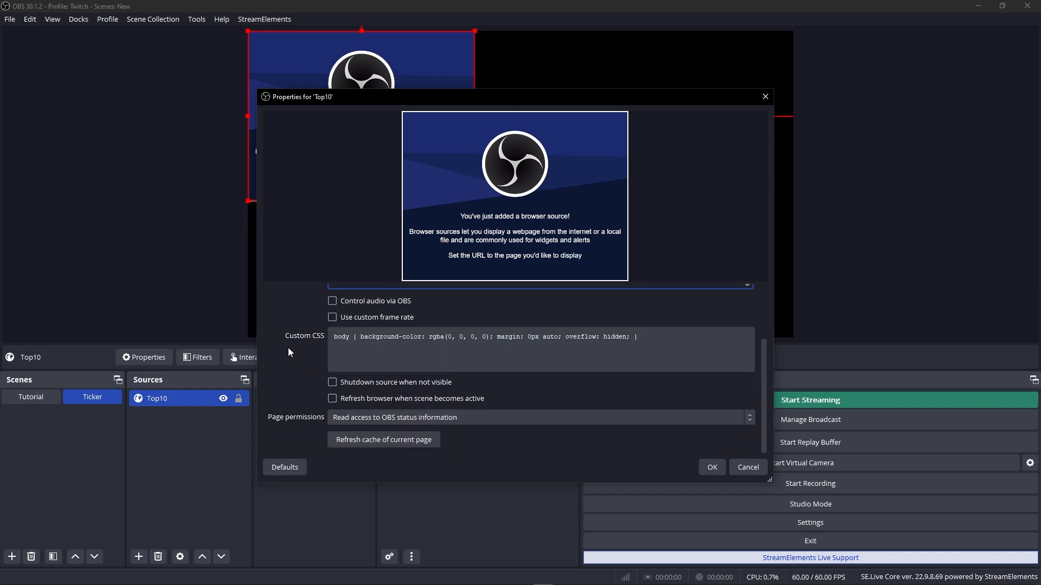
scroll(288, 350, up, 5)
click(712, 468)
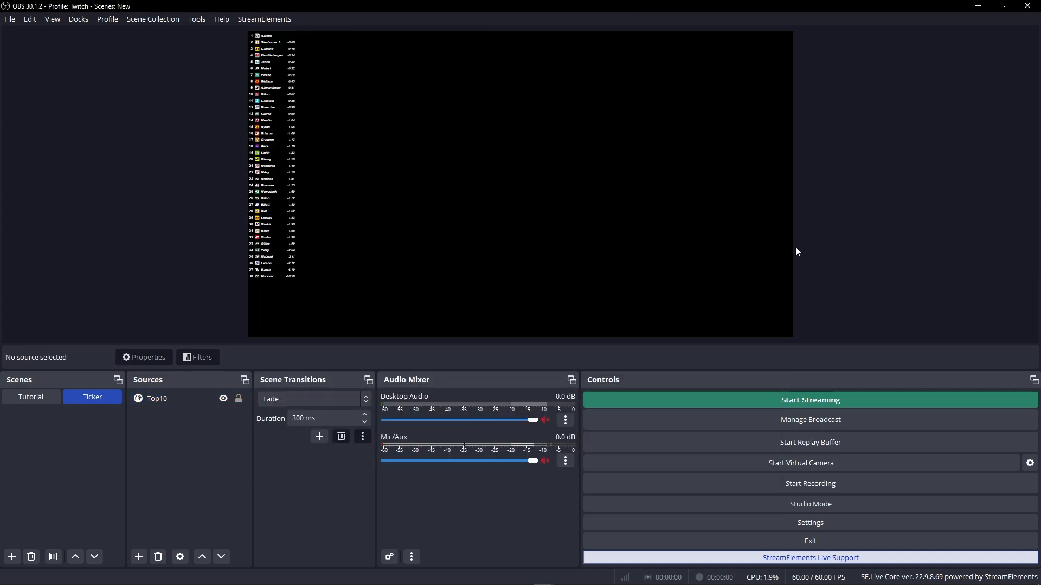
click(411, 182)
mouse_move(411, 181)
mouse_down()
mouse_move(444, 223)
mouse_move(479, 228)
mouse_move(508, 266)
mouse_move(427, 209)
mouse_move(428, 227)
mouse_move(372, 207)
mouse_move(415, 184)
mouse_up()
click(874, 231)
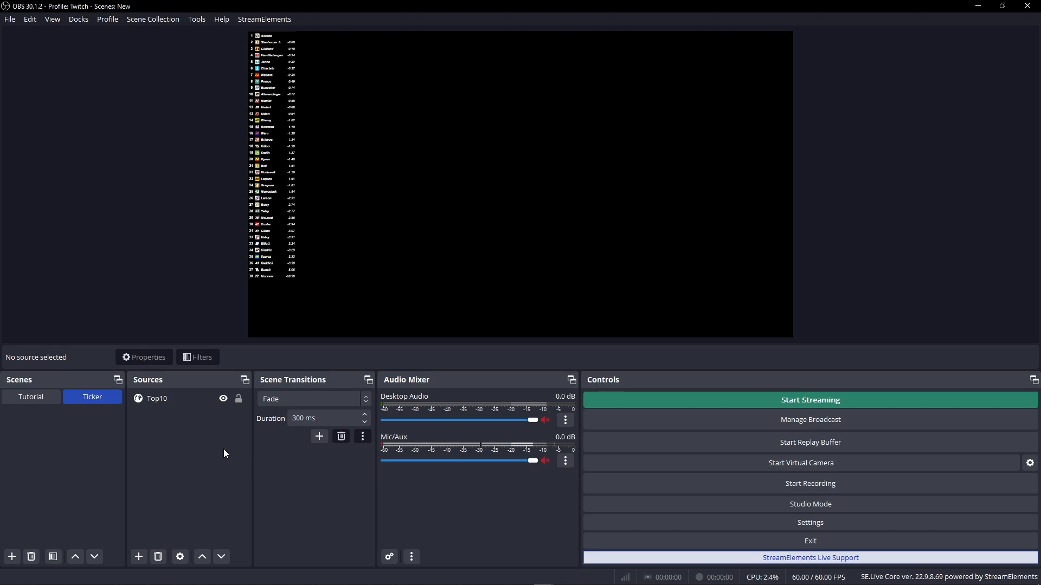
Add a new Image source named Base Ticker to the Ticker scene.
right_click(169, 428)
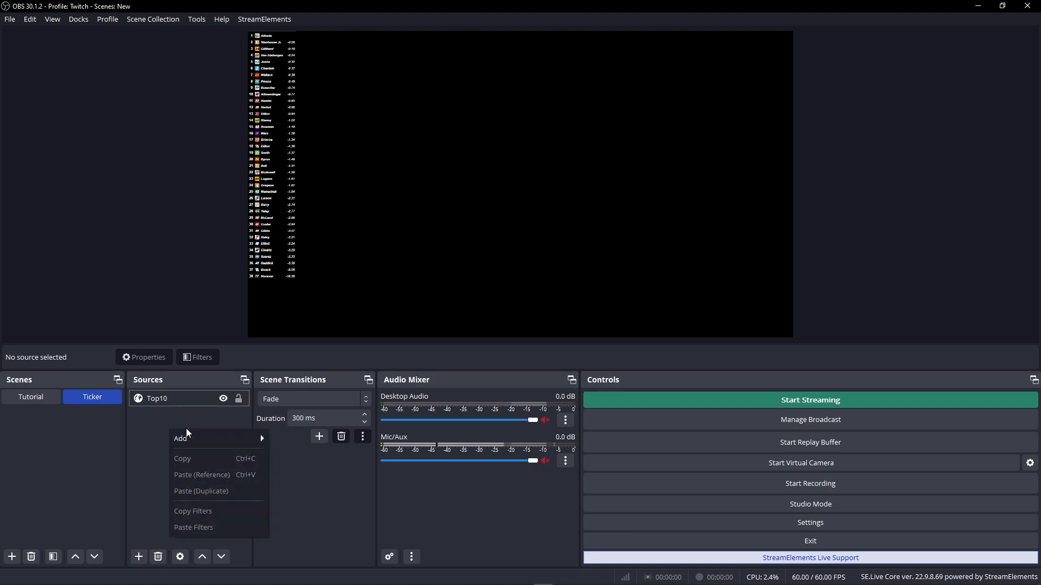
mouse_move(204, 436)
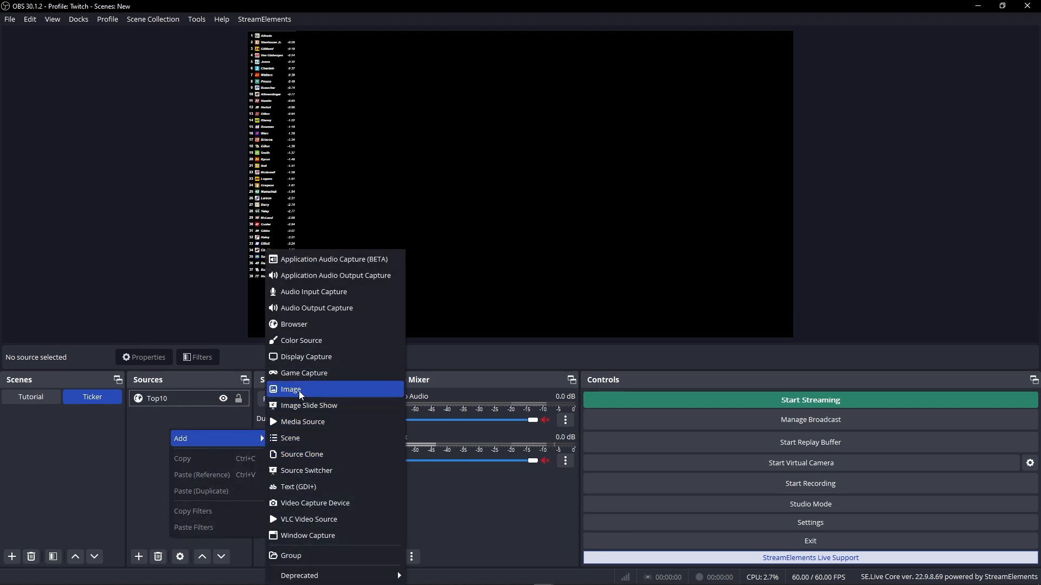
click(317, 389)
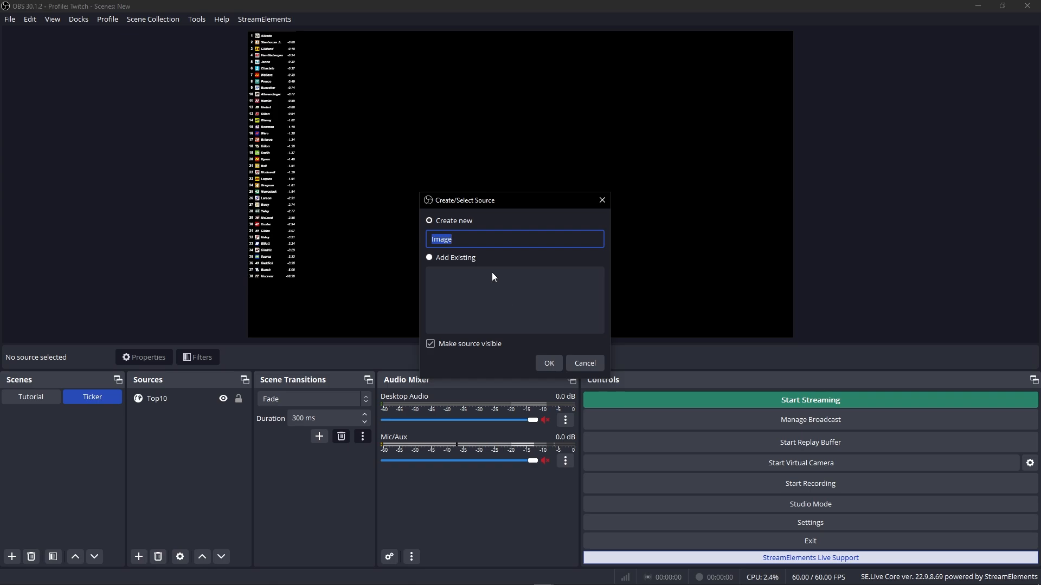
text(Base Ticker)
key(Return)
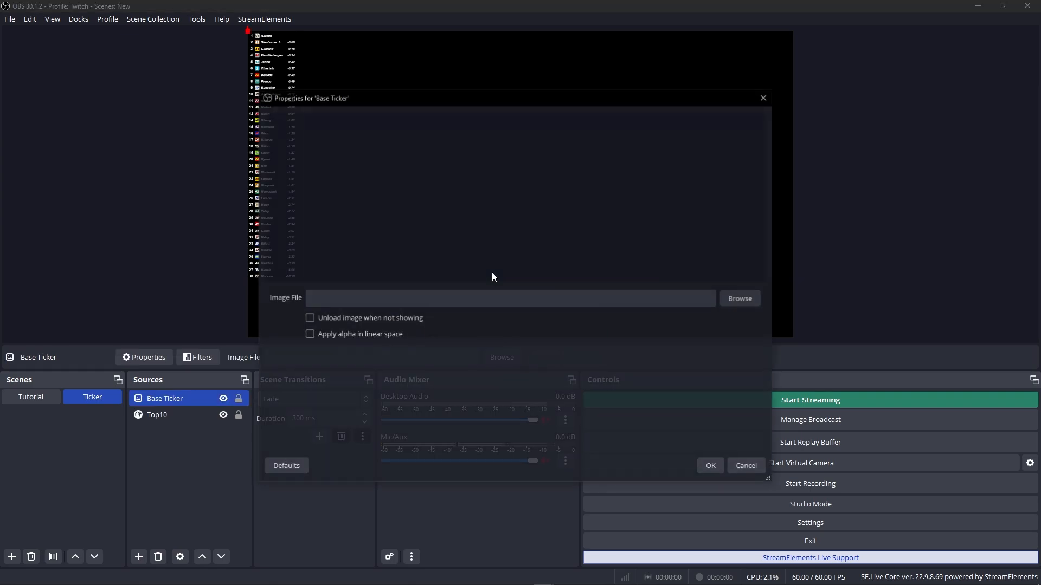
Load Base Ticker.png from the Graphics folder of the NR2003 Ticker Tutorial By Clabel download on the Desktop as the Base Ticker image.
click(741, 299)
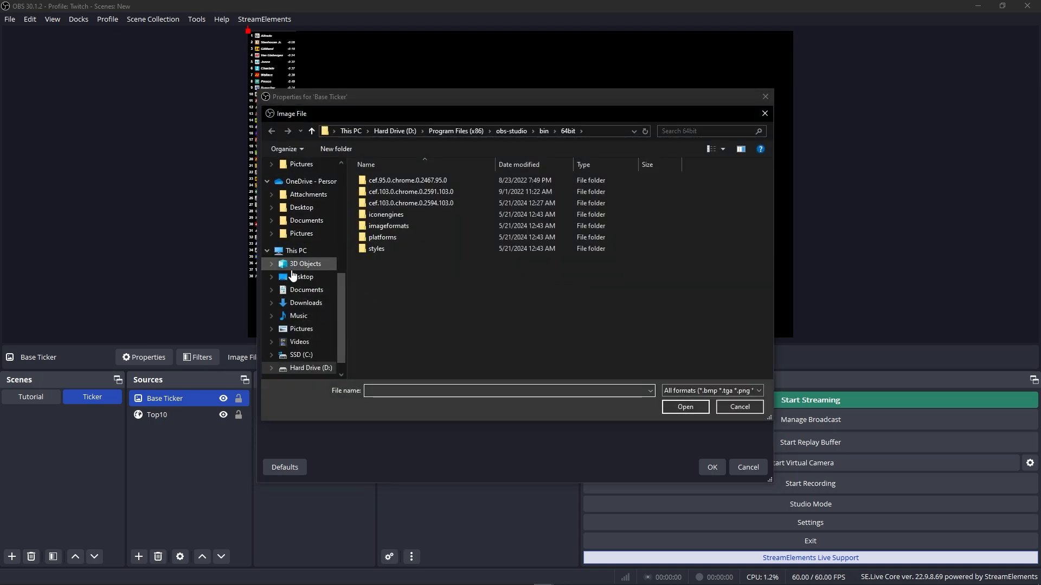
click(298, 277)
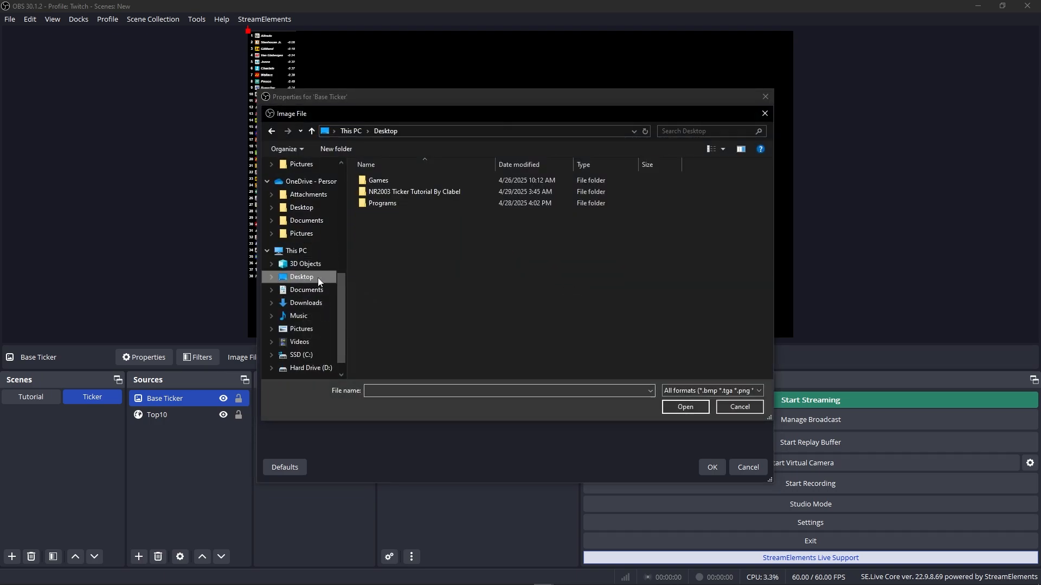
double_click(408, 194)
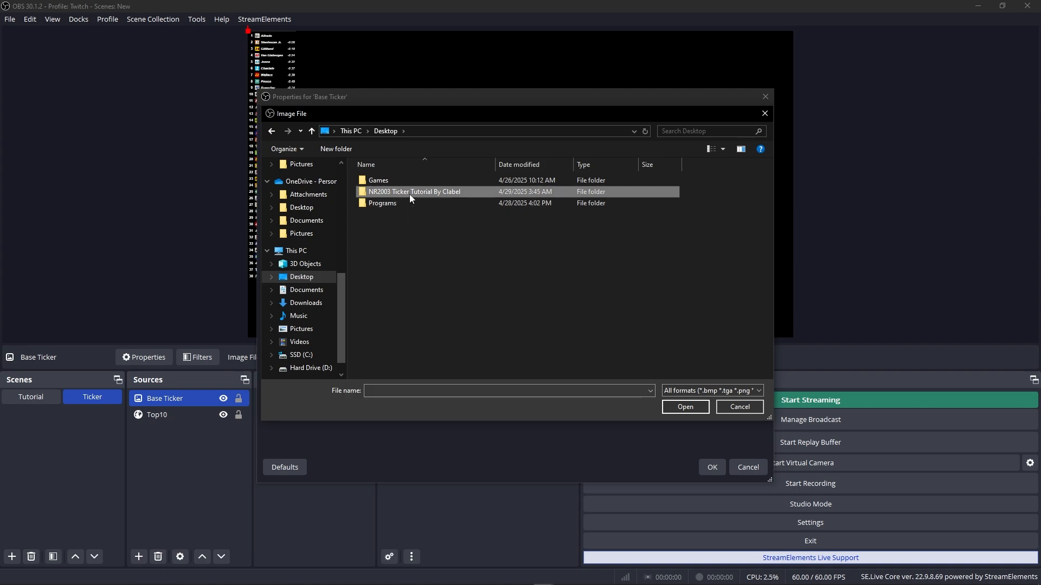
double_click(395, 182)
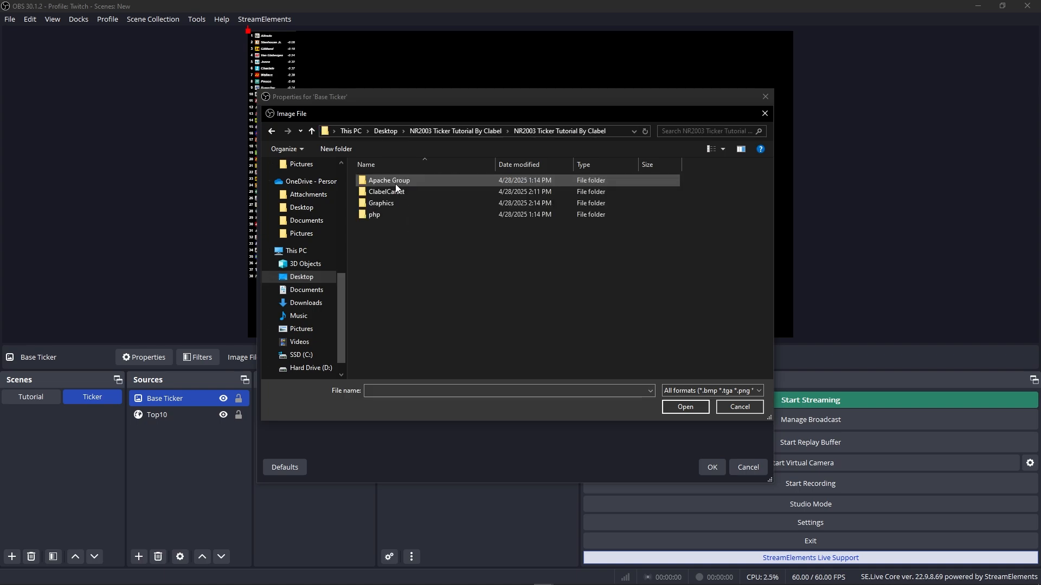
double_click(394, 198)
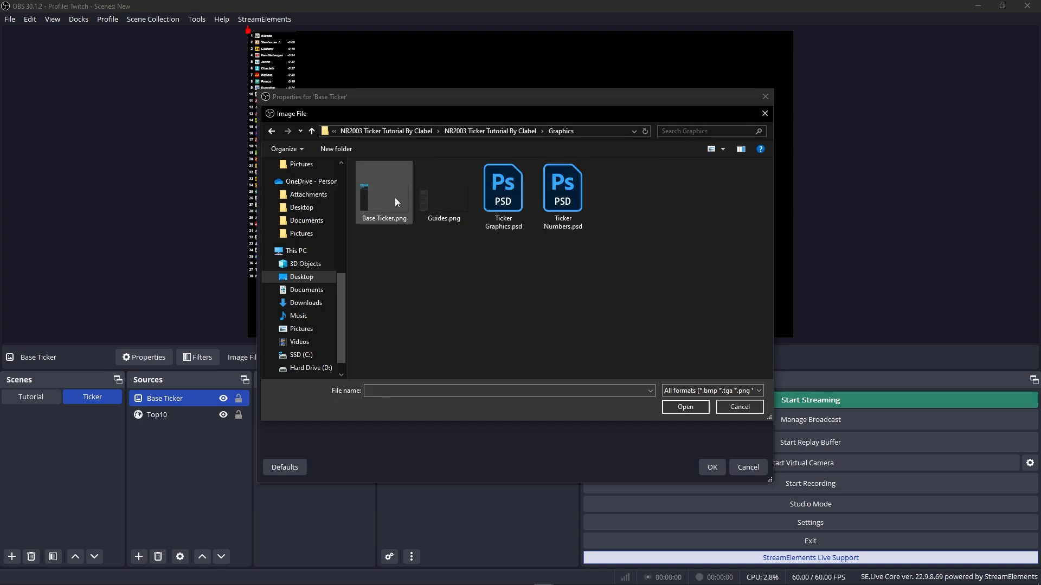
double_click(395, 198)
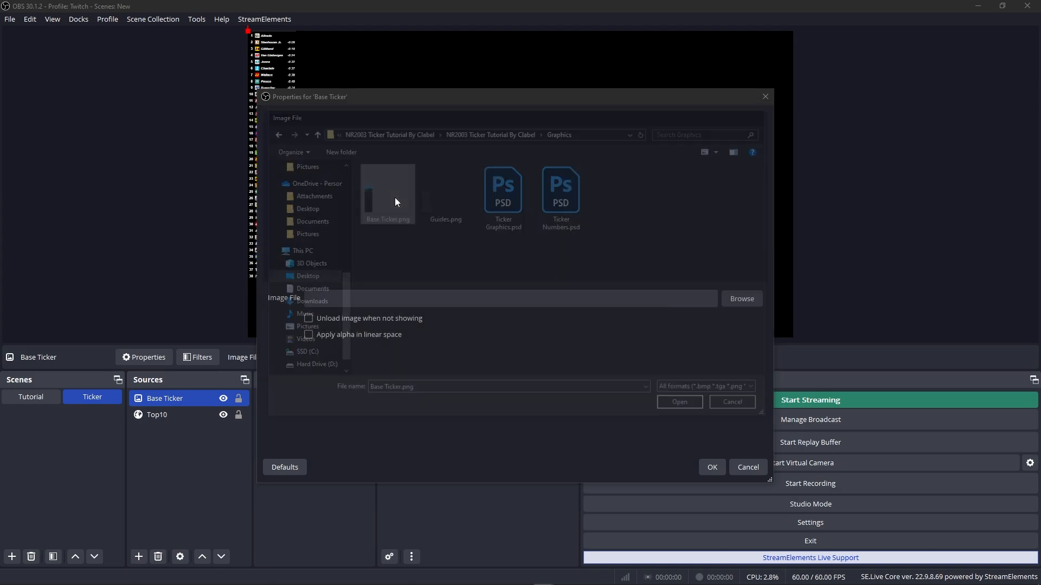
click(705, 464)
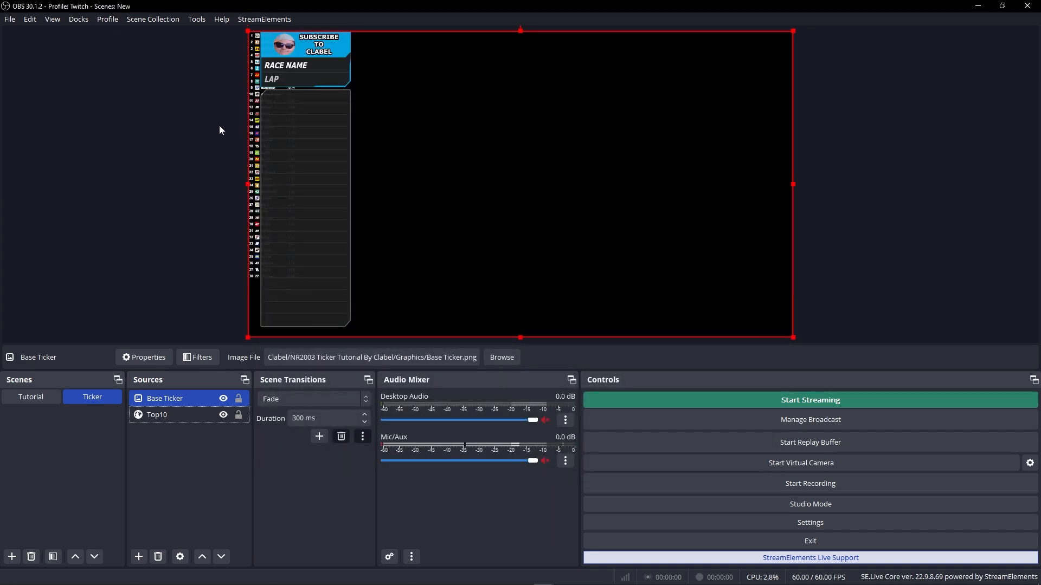
Add another new Image source named Guides to the Ticker scene.
click(182, 444)
right_click(179, 440)
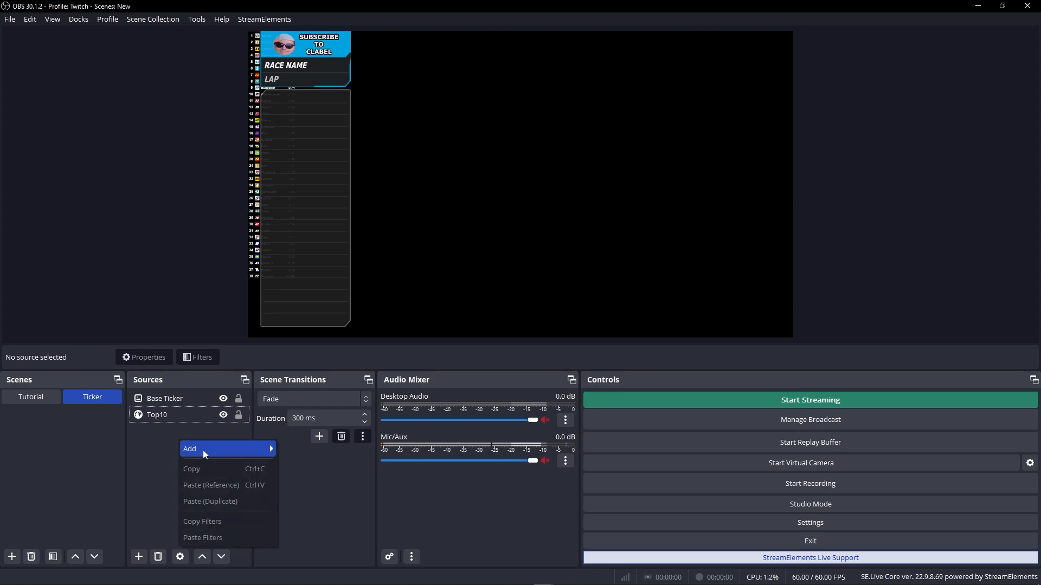
mouse_move(202, 450)
click(320, 406)
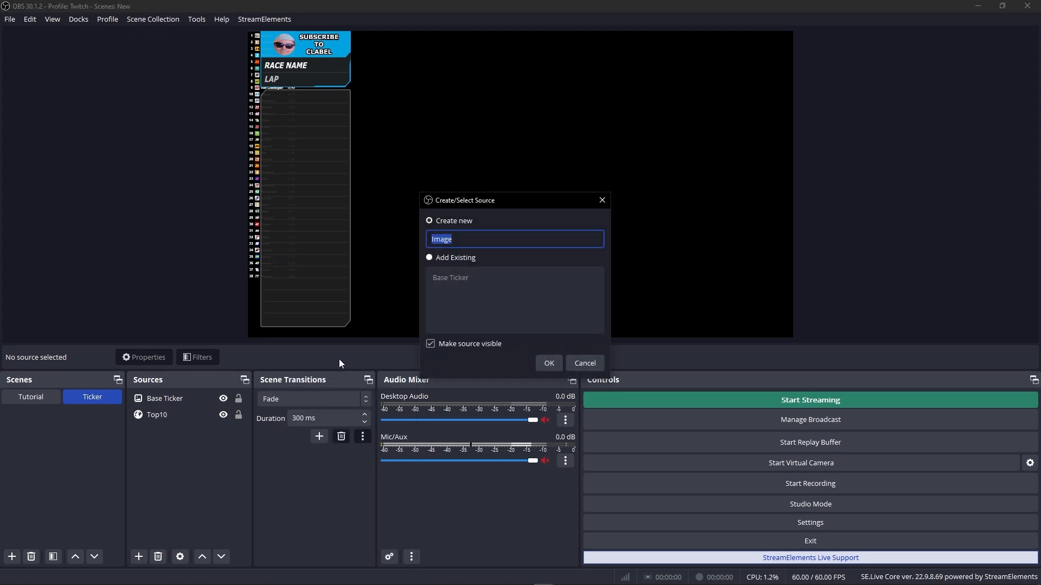
text(Guides)
key(Return)
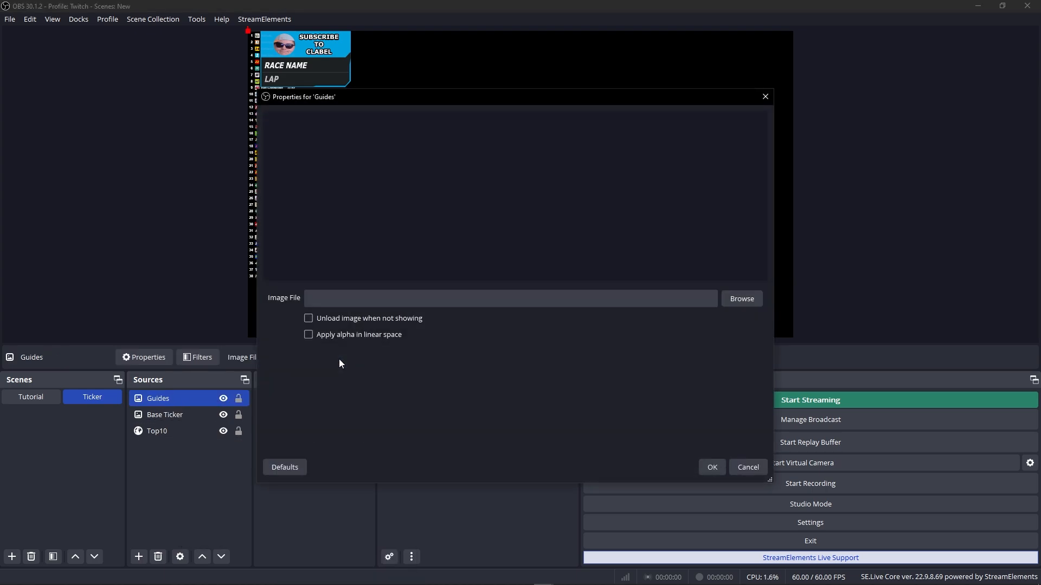
Load Guides.png from the same Graphics folder as the Guides source's image.
click(727, 298)
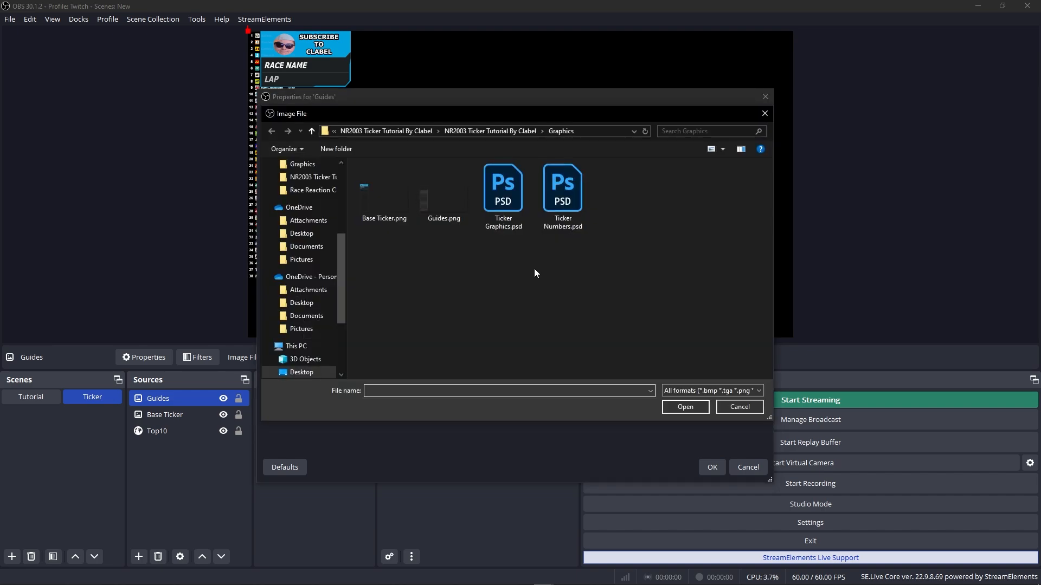
click(453, 198)
double_click(454, 198)
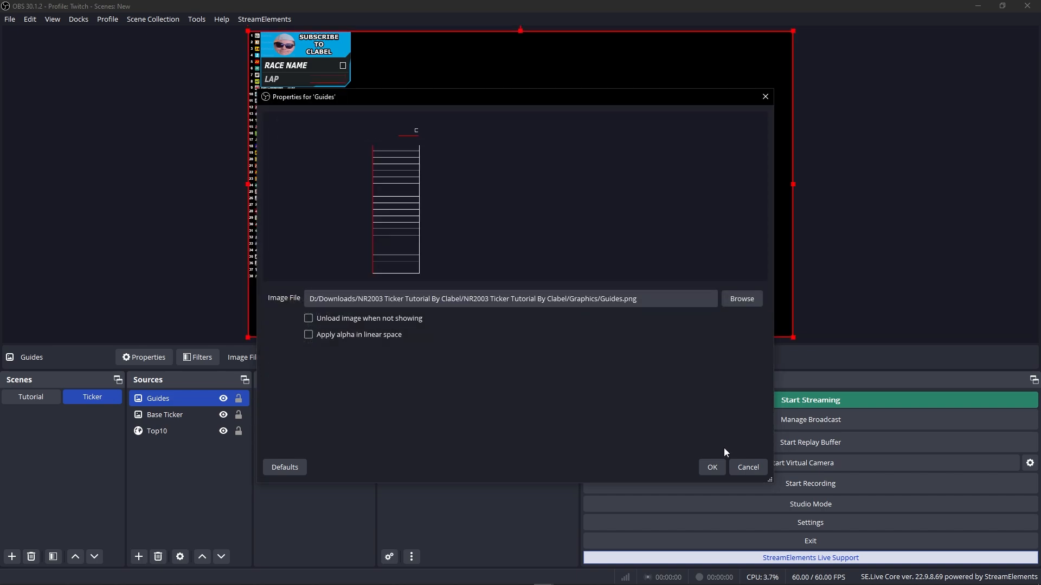
click(711, 468)
click(226, 440)
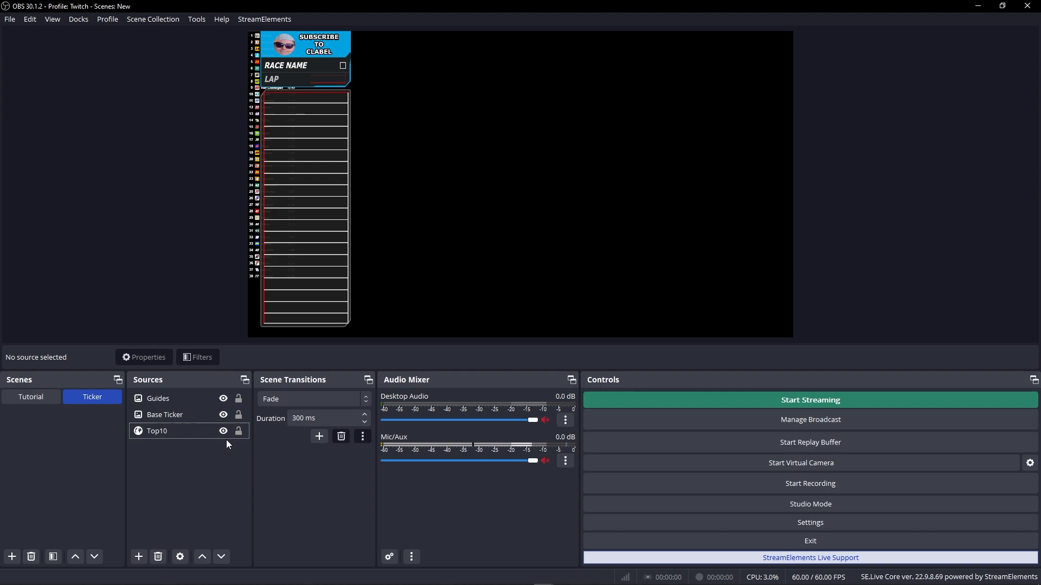
Order the Top10 source above Guides and Base Ticker, and shift it over the ticker grid in the preview.
click(154, 433)
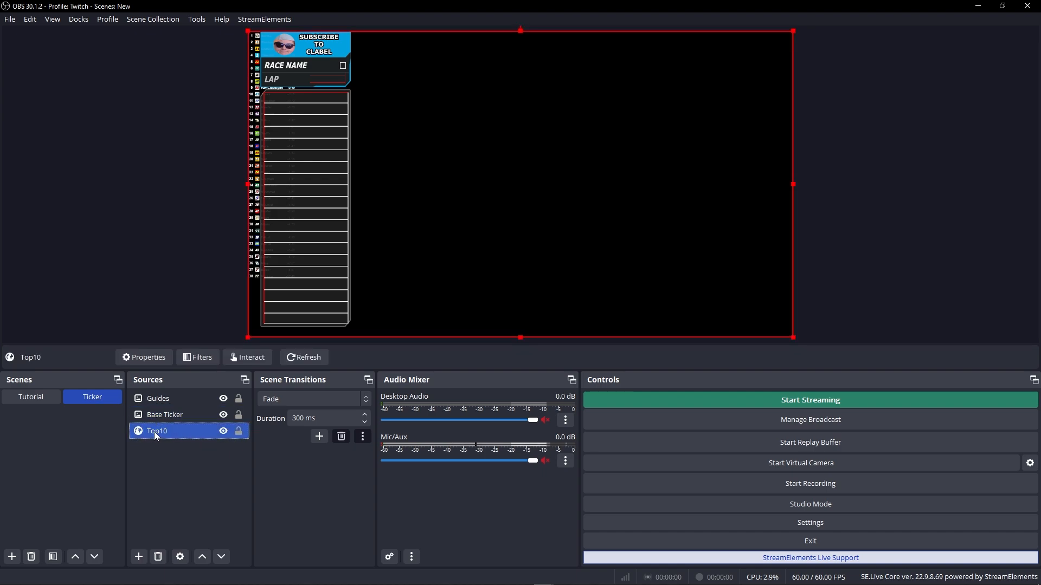
drag(154, 432, 164, 392)
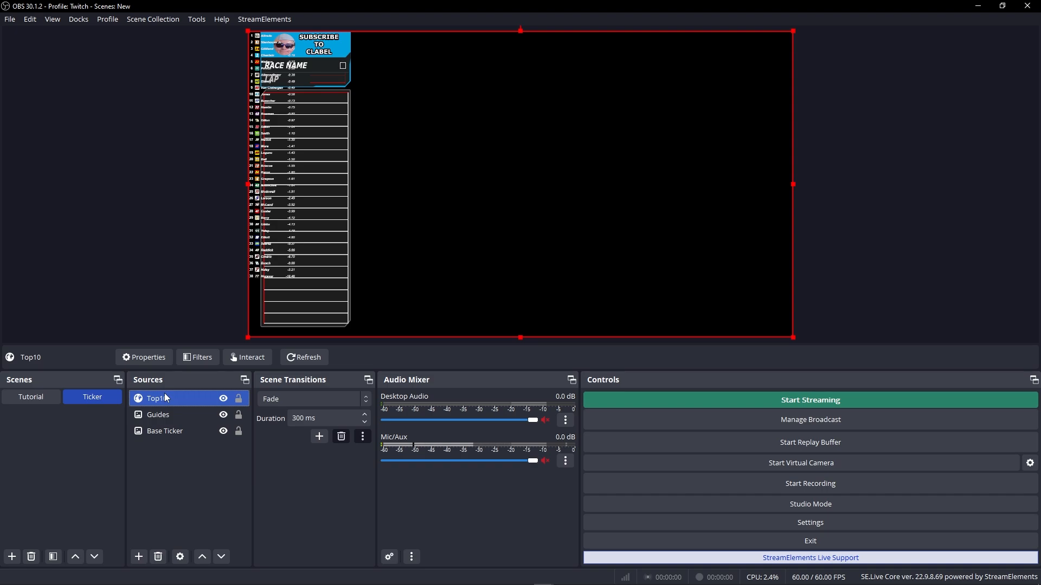
mouse_move(459, 173)
mouse_down()
mouse_move(511, 211)
mouse_move(477, 242)
mouse_move(500, 227)
mouse_move(470, 188)
mouse_up()
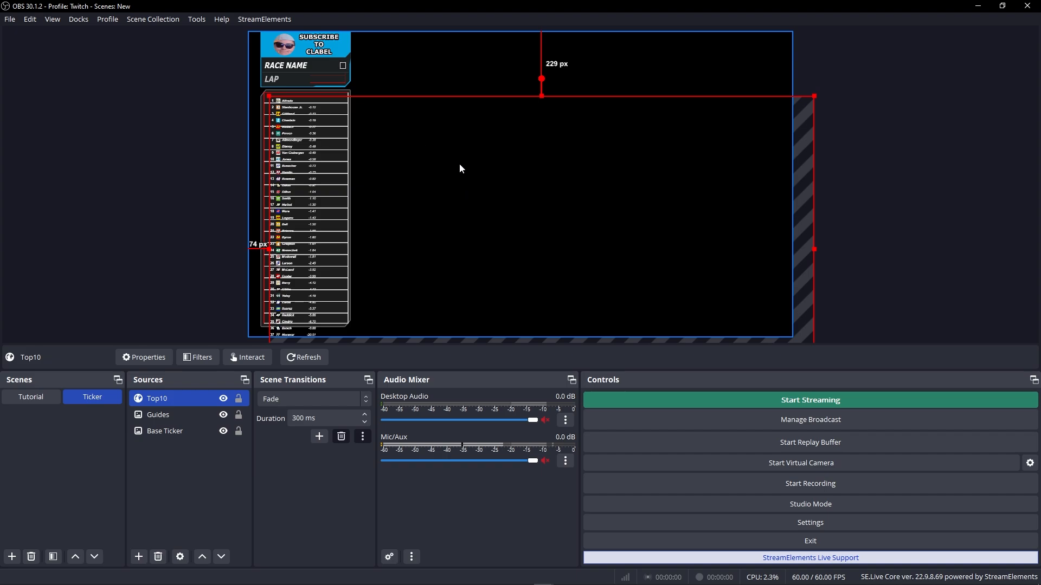
mouse_move(551, 188)
mouse_down()
mouse_move(530, 162)
mouse_move(601, 169)
mouse_move(558, 189)
mouse_up()
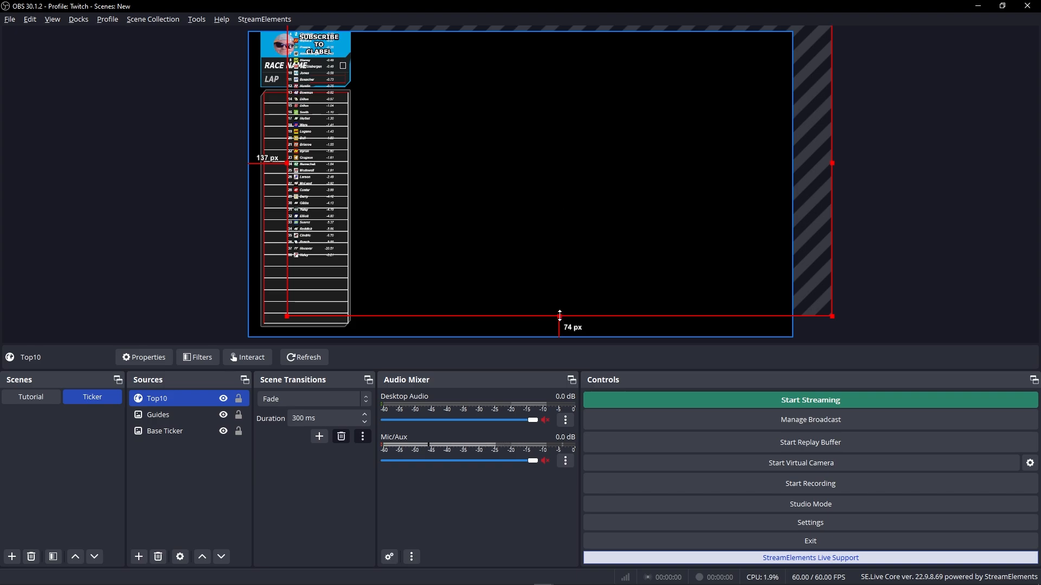
Crop the Top10 source's right and bottom edges so only the first ten rows of standings remain, and enlarge it for easier trimming.
drag(559, 316, 527, 277)
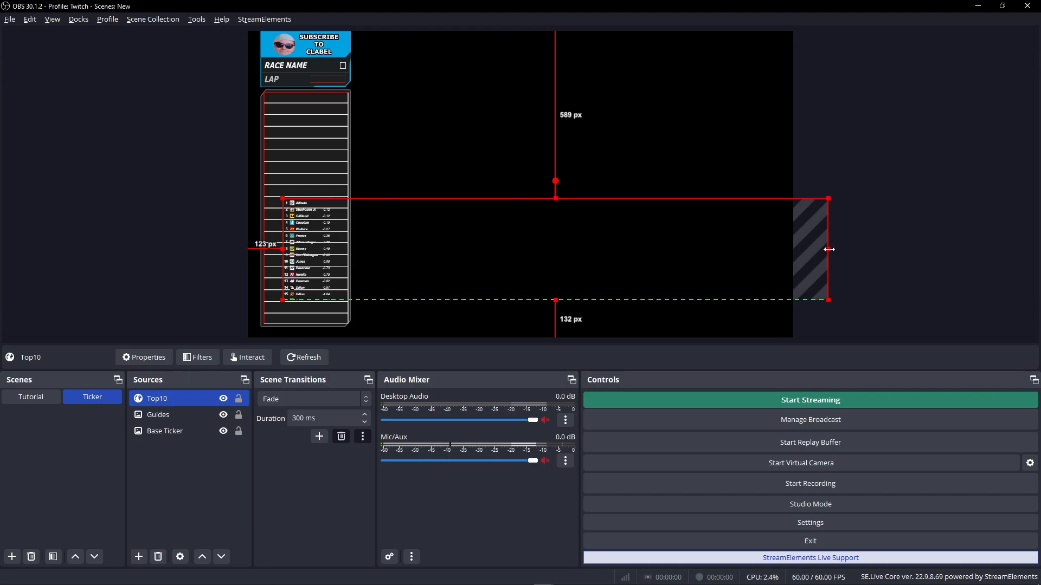
drag(829, 249, 321, 249)
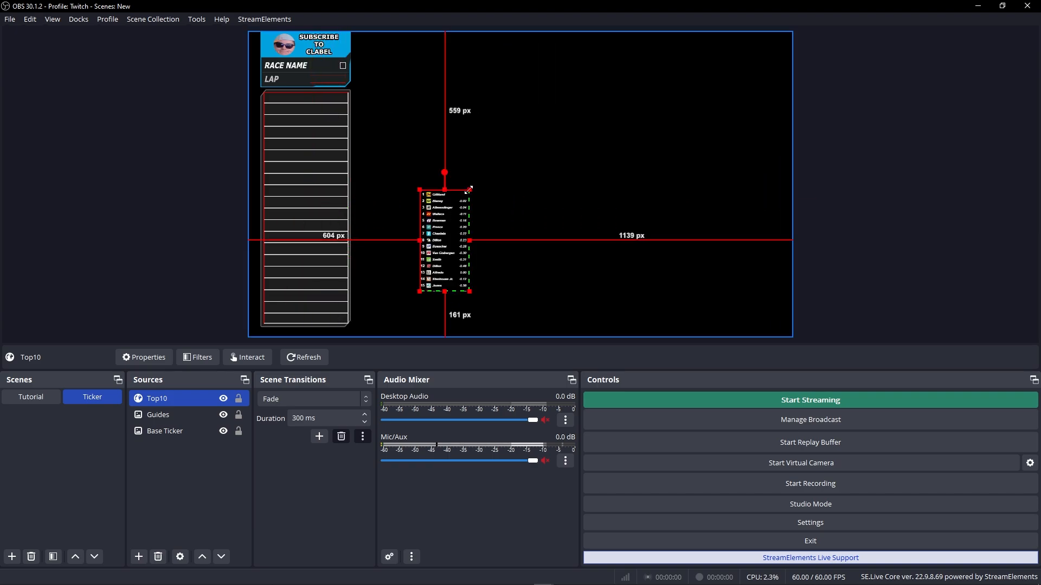
drag(468, 190, 534, 139)
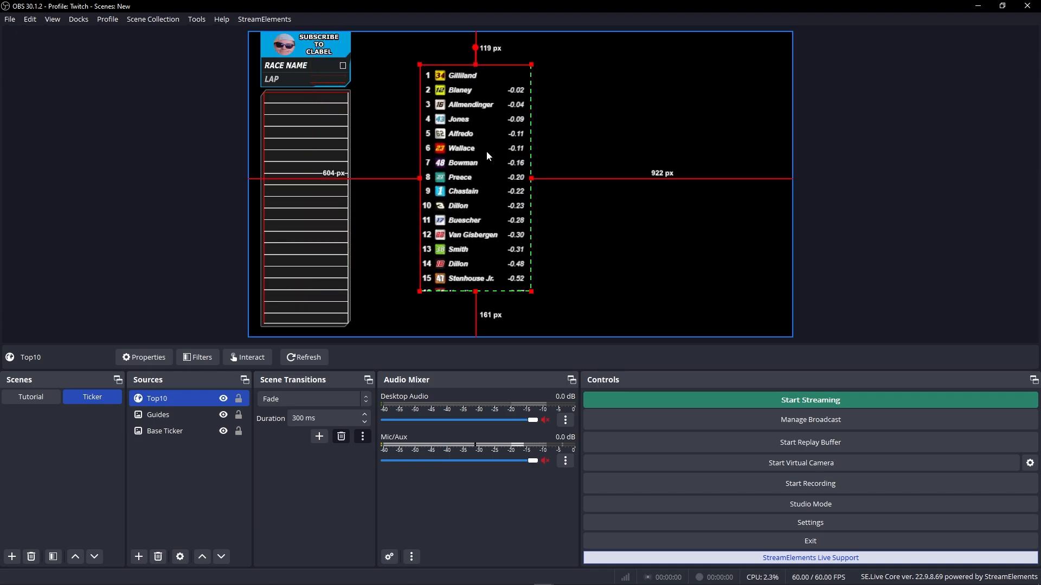
drag(476, 291, 478, 212)
click(515, 243)
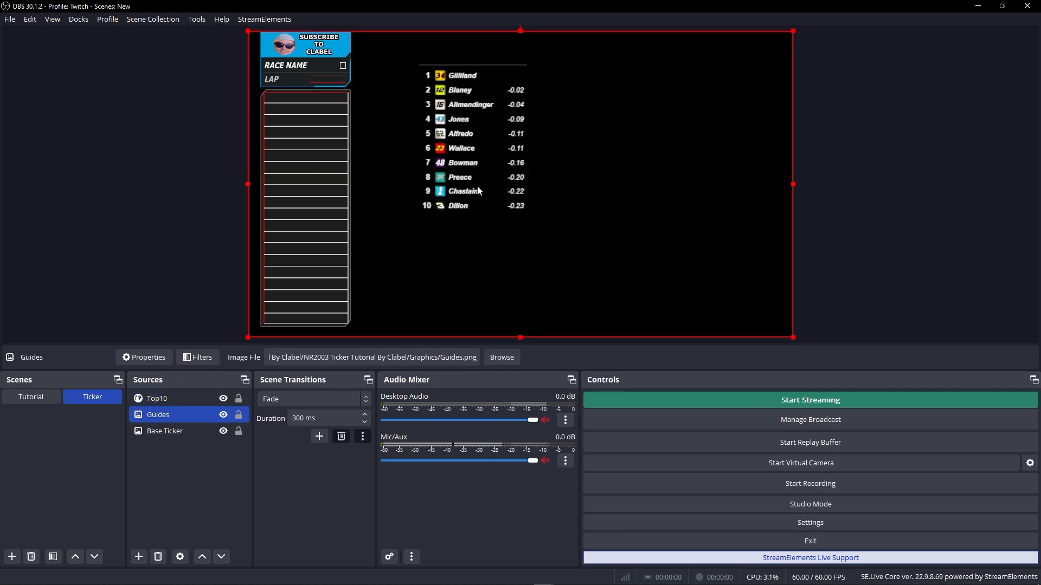
Move the cropped Top10 list to the guide grid's upper-left corner and scale it down so its ten rows fit the guide lines.
click(516, 144)
drag(485, 106, 330, 130)
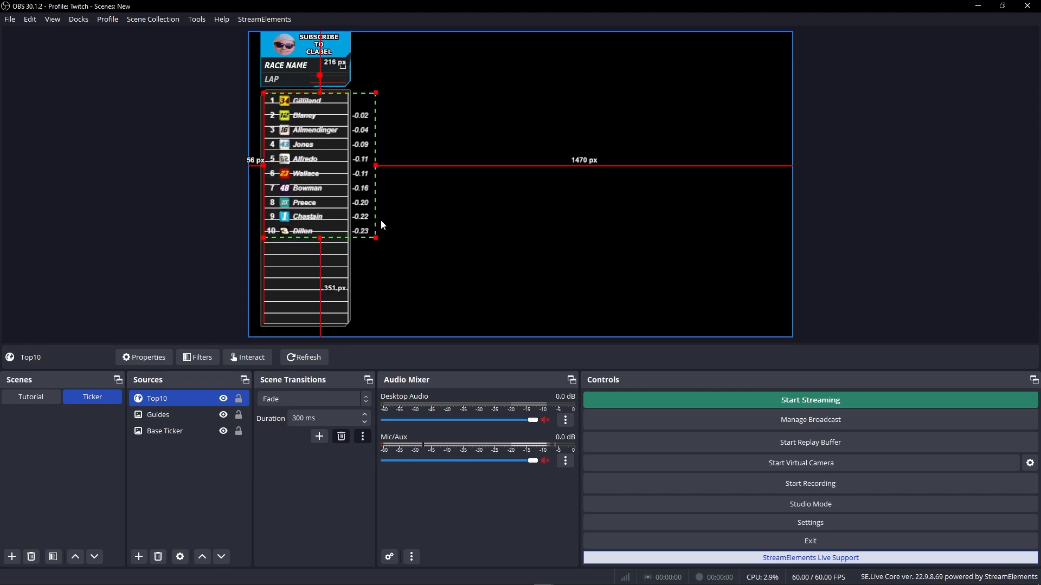
drag(376, 239, 334, 207)
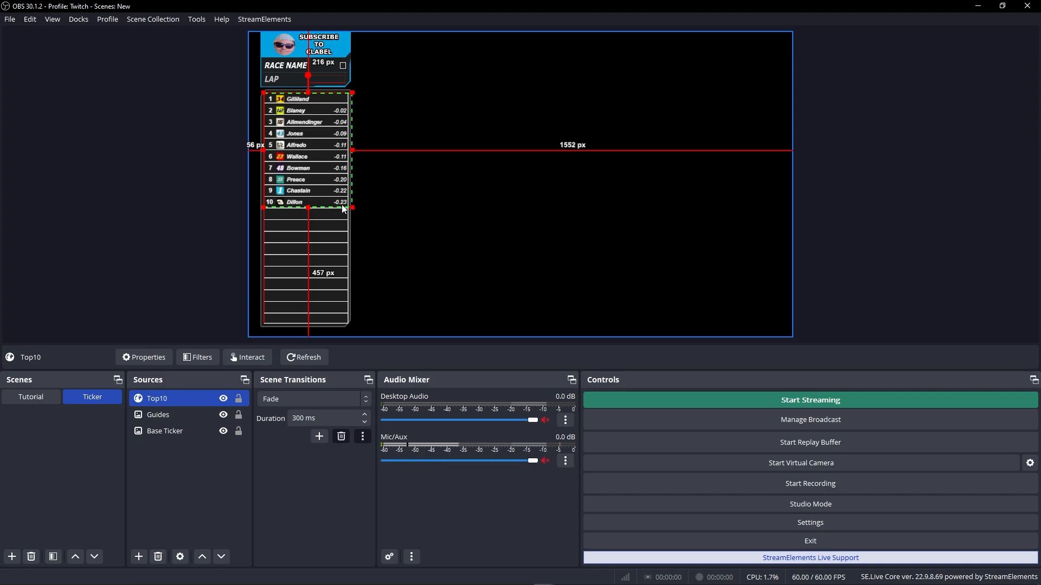
Nudge the Top10 list 4 px to the left to align it within the guide grid.
key(Left)
key(Left)
key(Left)
key(Left)
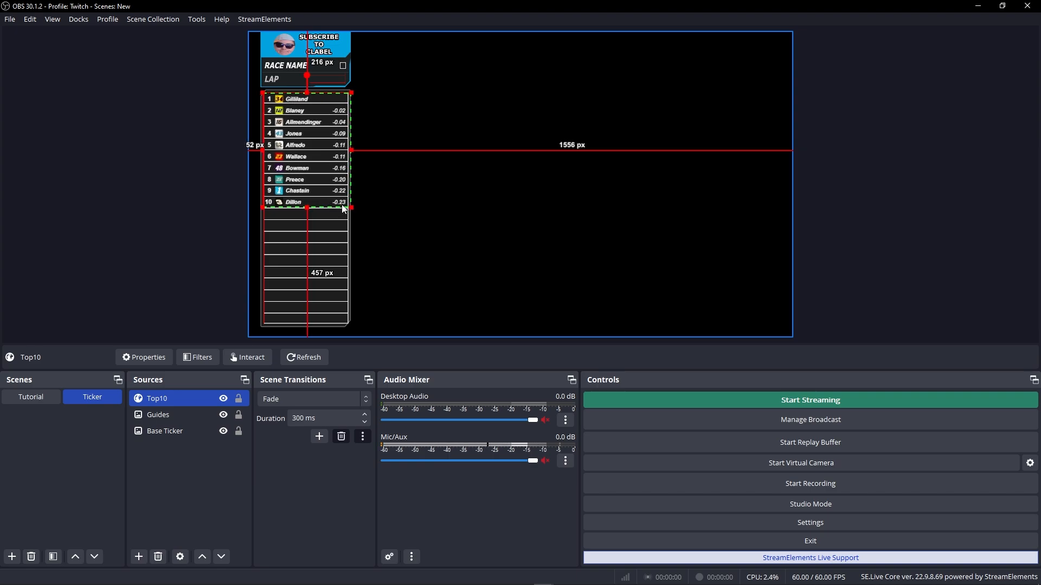
Nudge the Top10 list about 3 px down and 2 px to the left within the guide grid.
key(Down)
key(Down)
key(Down)
key(Left)
key(Left)
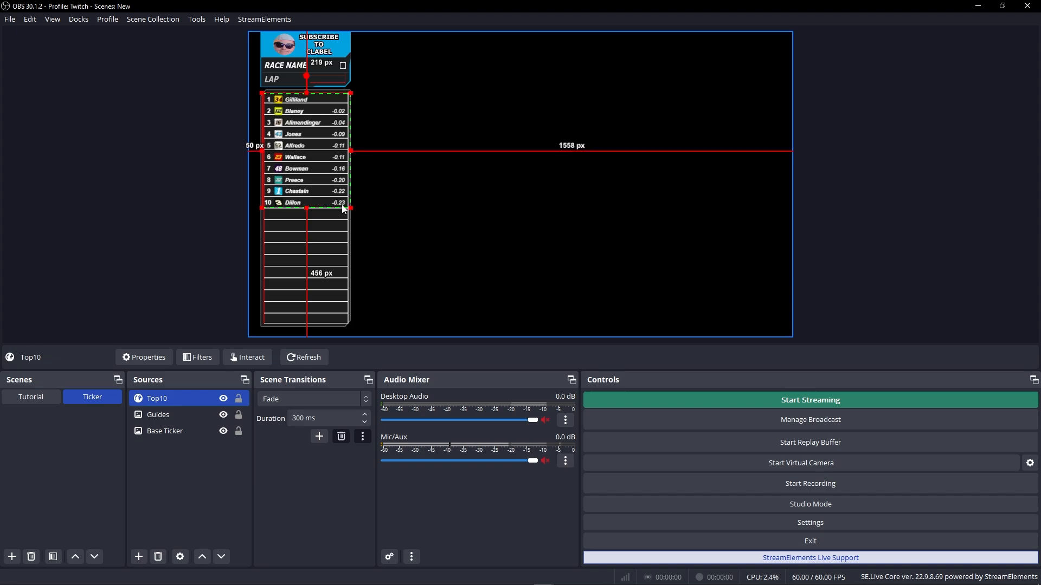
key(Down)
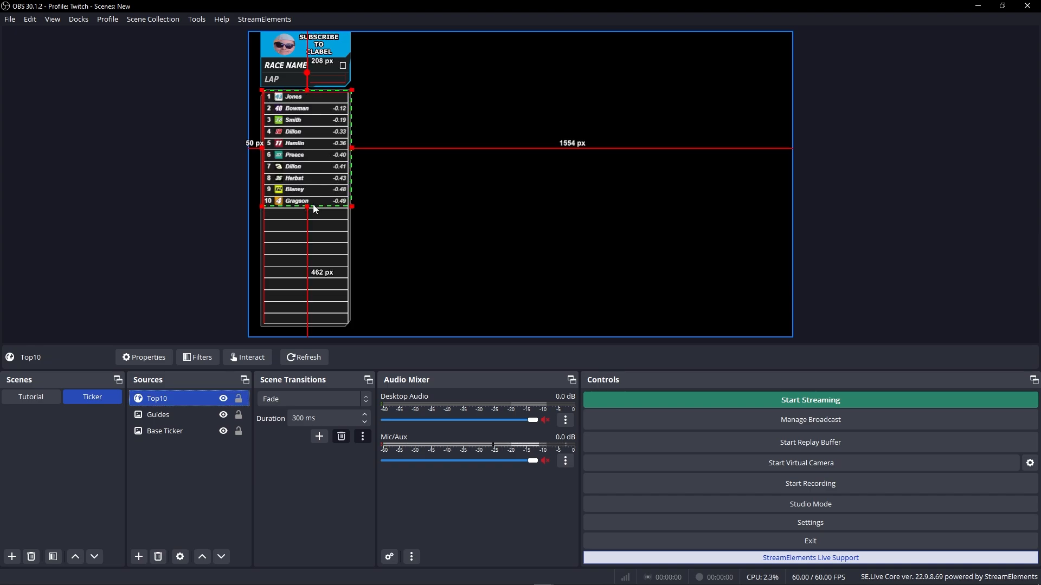
Fine-tune the Top10 list's size and move it 2 px down so its ten rows line up with the guide lines.
drag(308, 207, 308, 209)
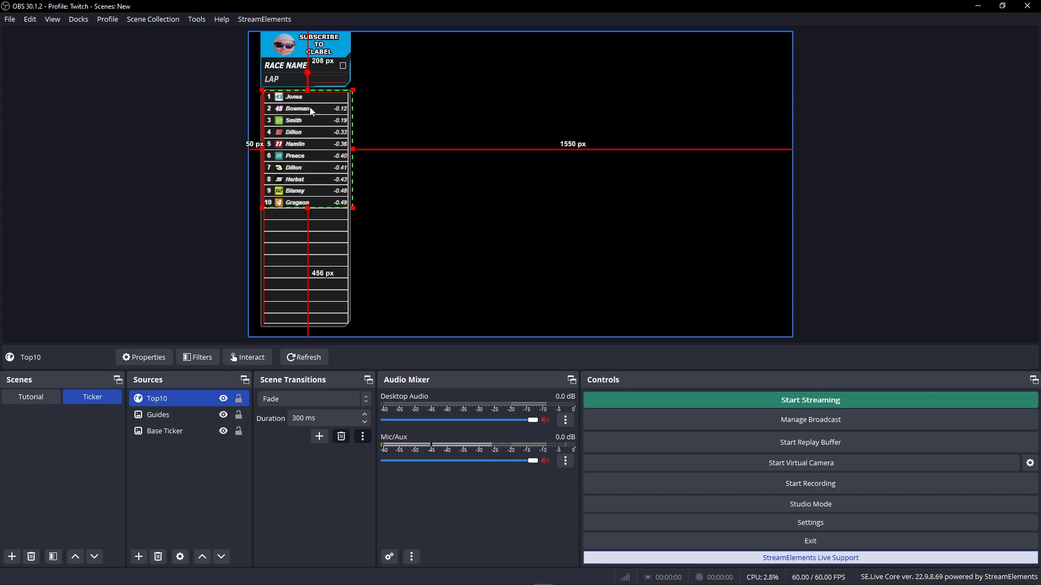
key(Down)
key(Down)
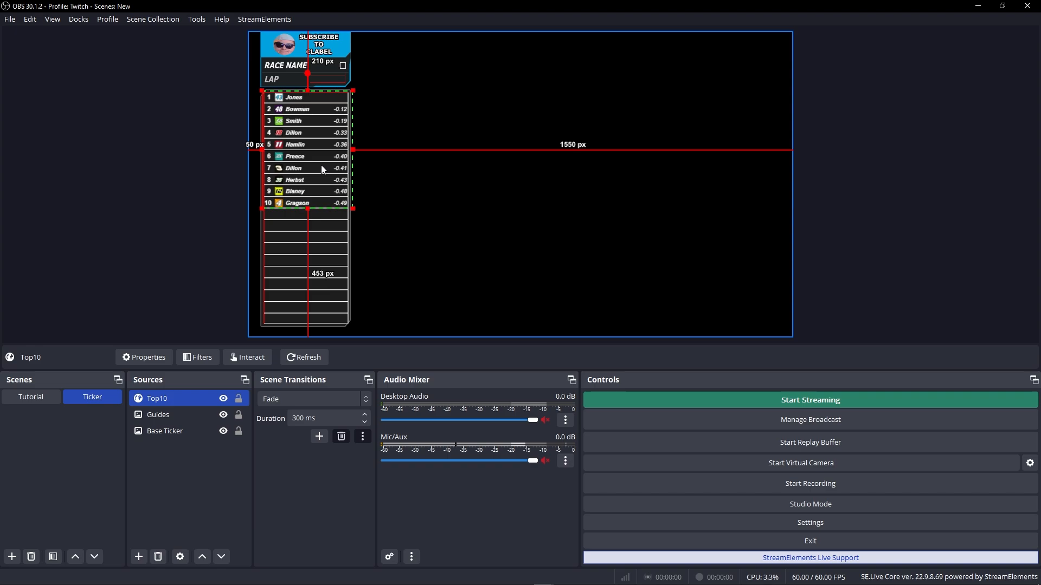
drag(308, 208, 307, 209)
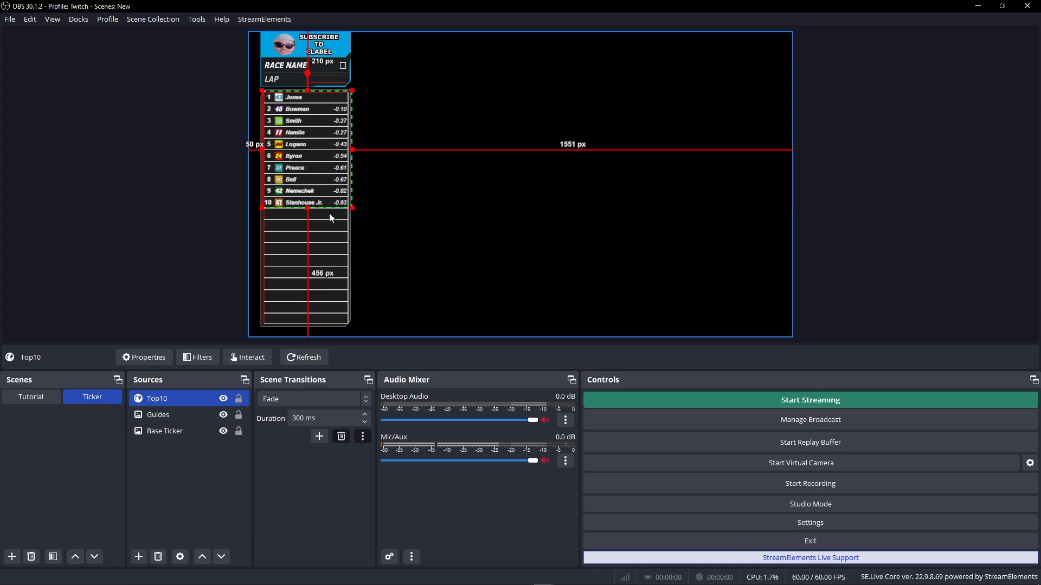
Hide the Guides source and clear the source selection.
click(393, 219)
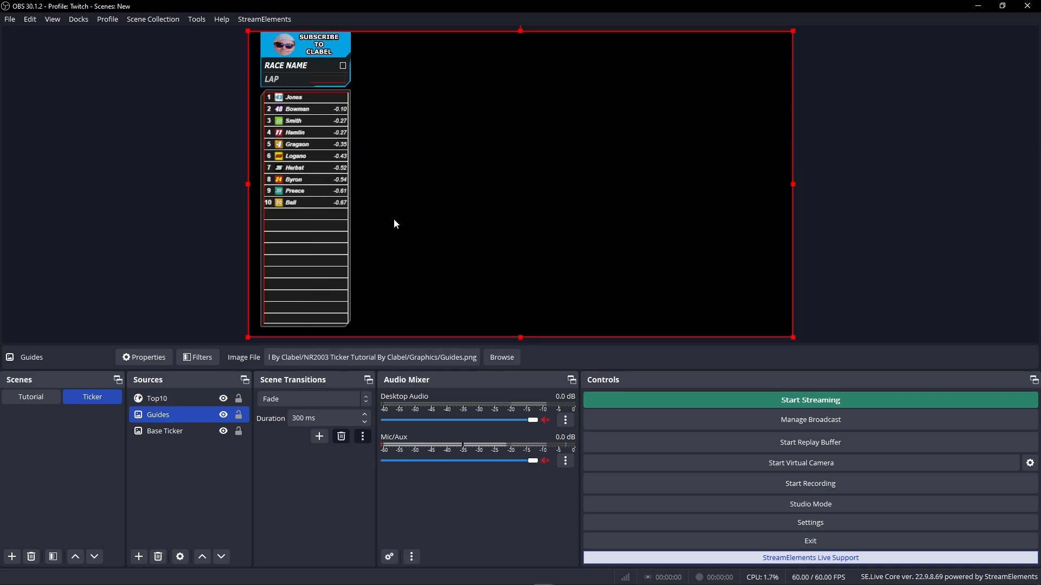
click(223, 415)
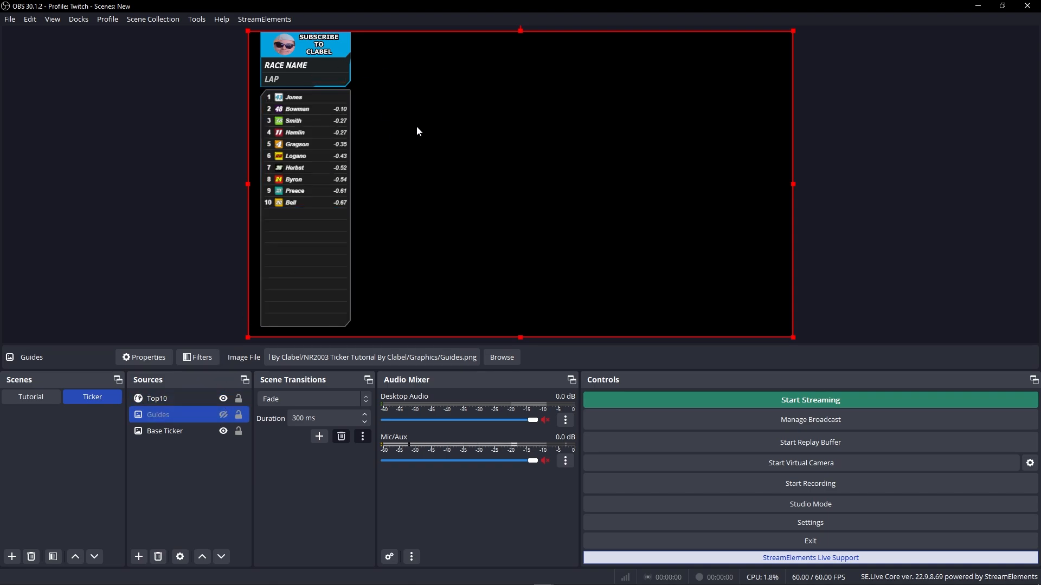
click(158, 503)
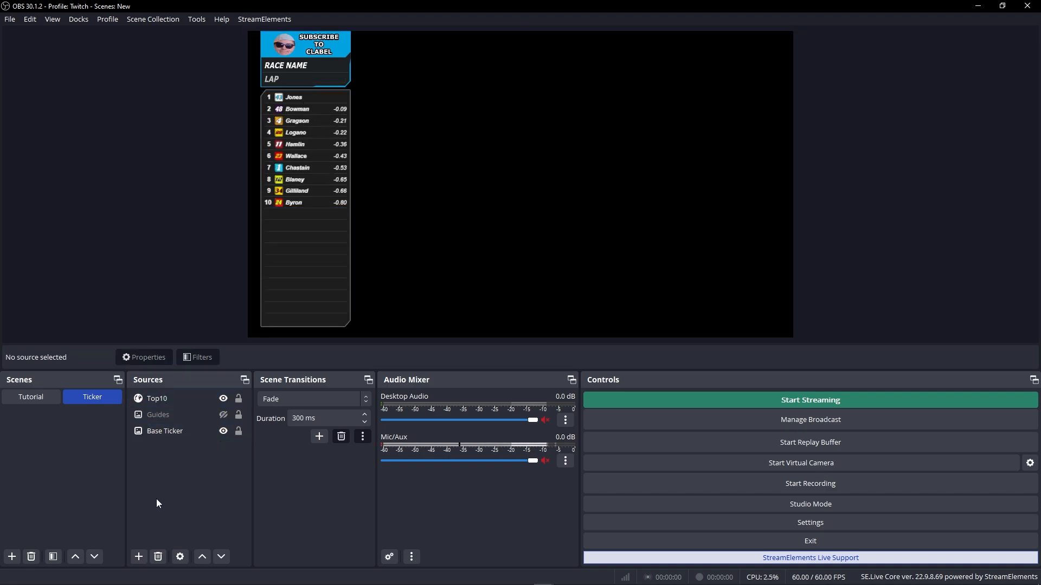
Add a Source Clone named 10thto20th that clones the Top10 source.
click(137, 559)
click(178, 428)
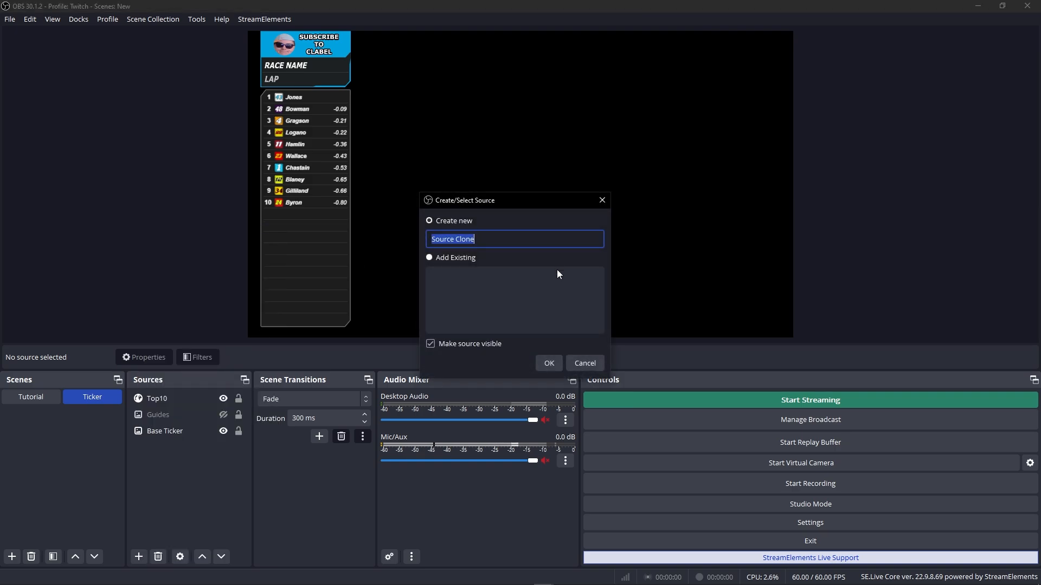
text(10thto20th)
key(Return)
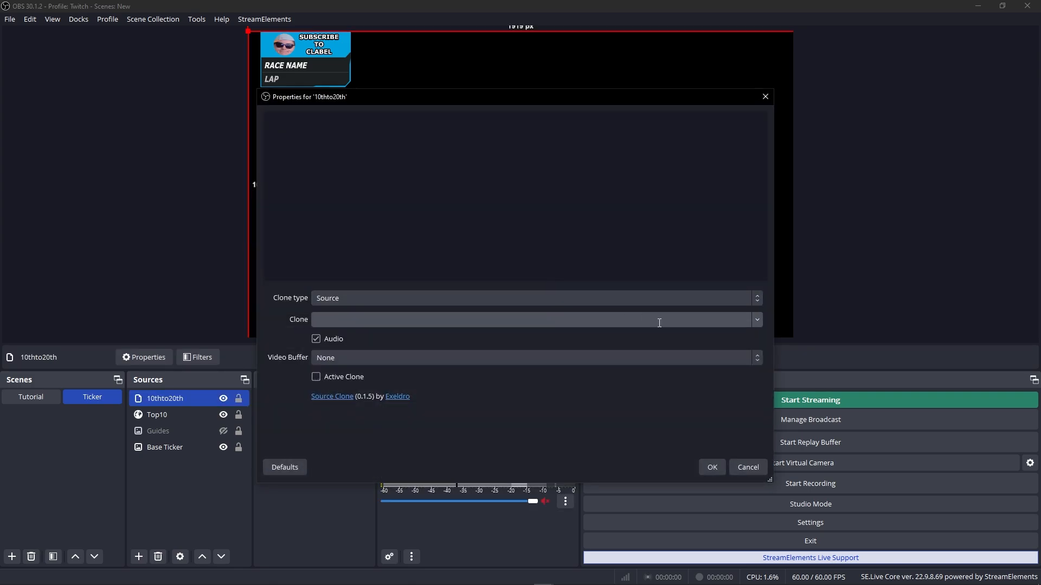
click(657, 320)
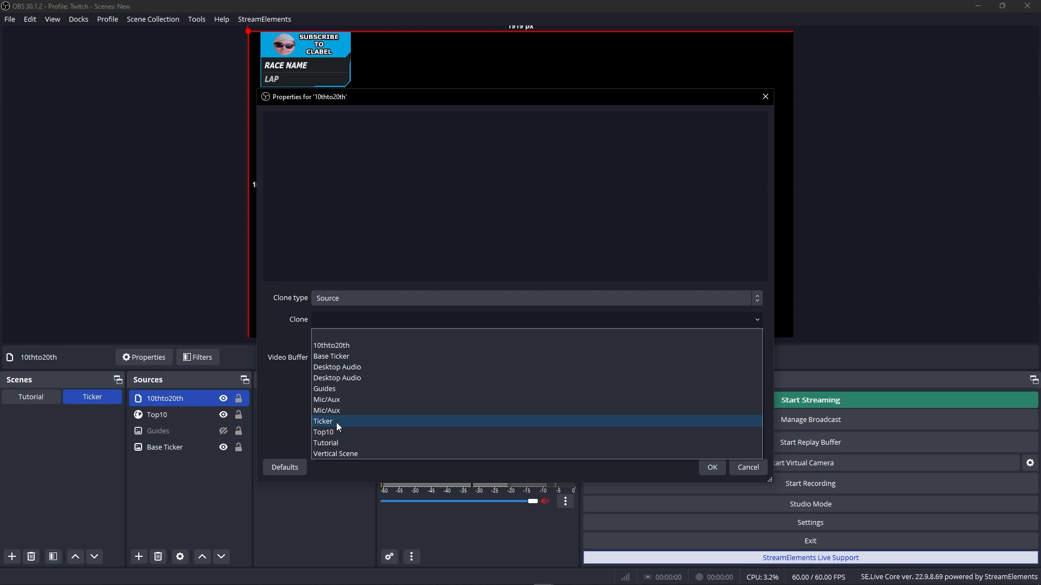
click(378, 432)
click(712, 467)
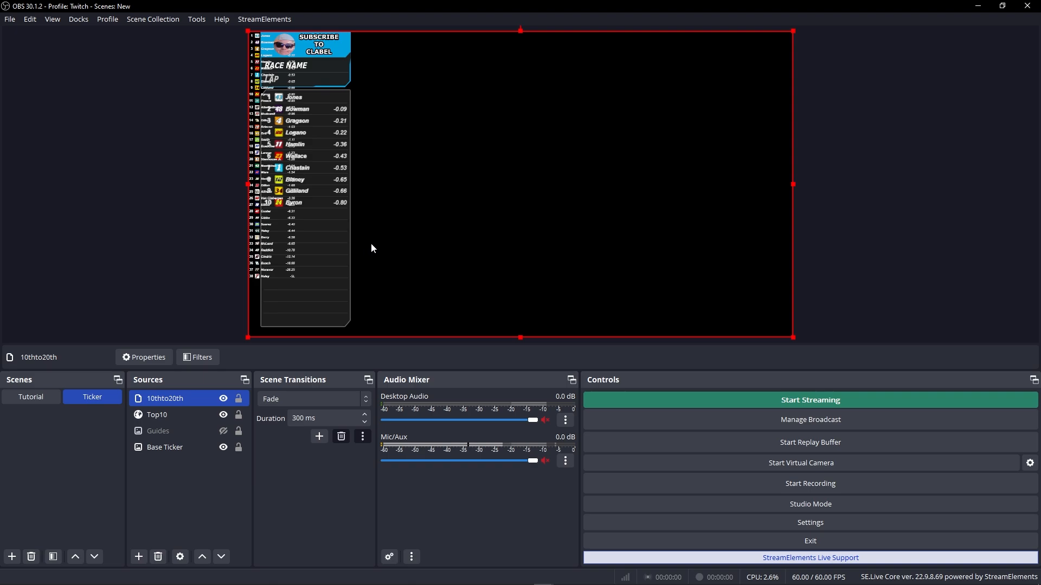
Copy the Top10 source's transform and paste it onto the 10thto20th source.
click(165, 416)
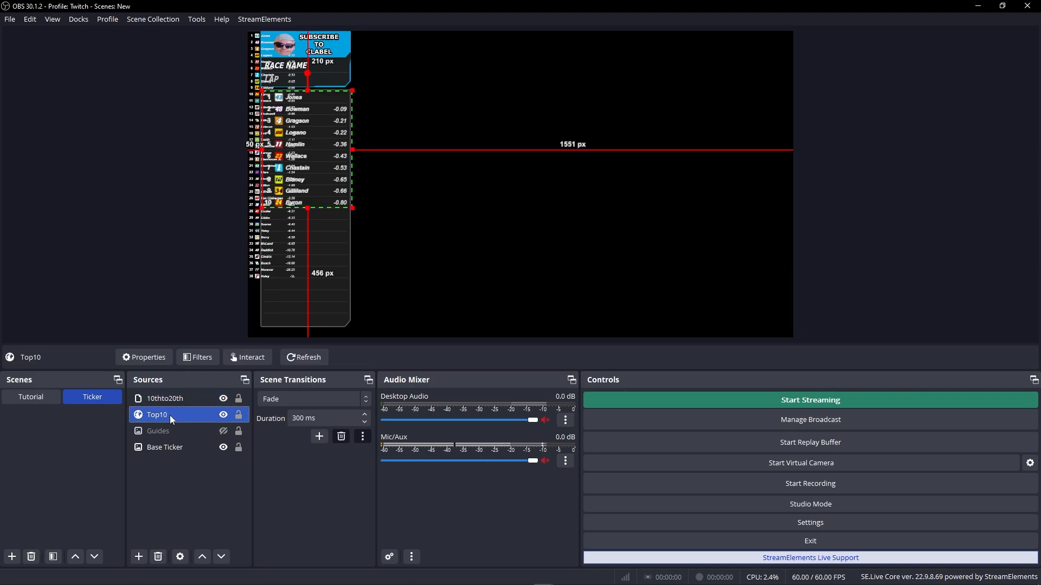
right_click(170, 415)
mouse_move(242, 211)
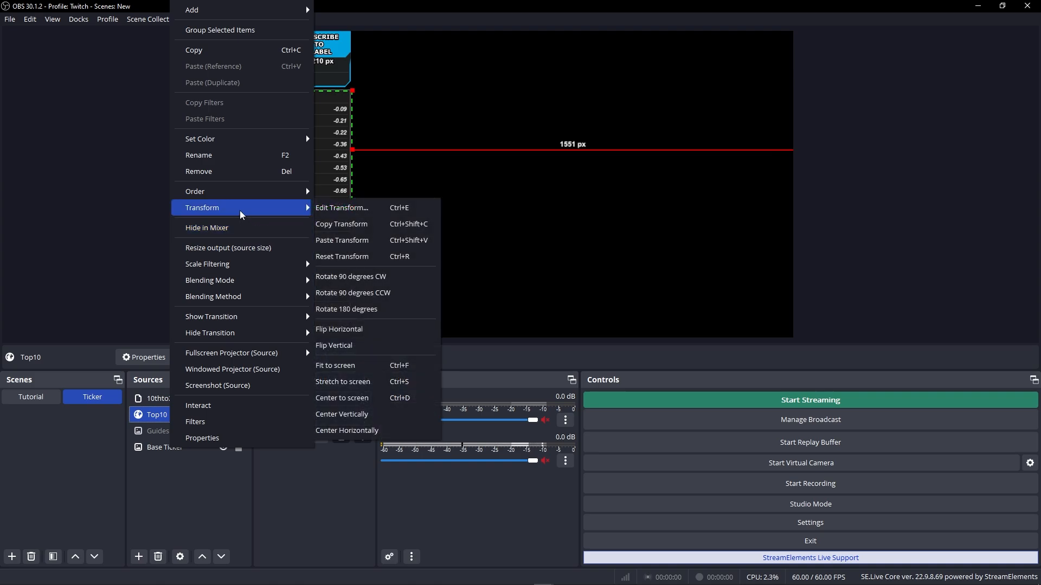
click(353, 223)
click(176, 402)
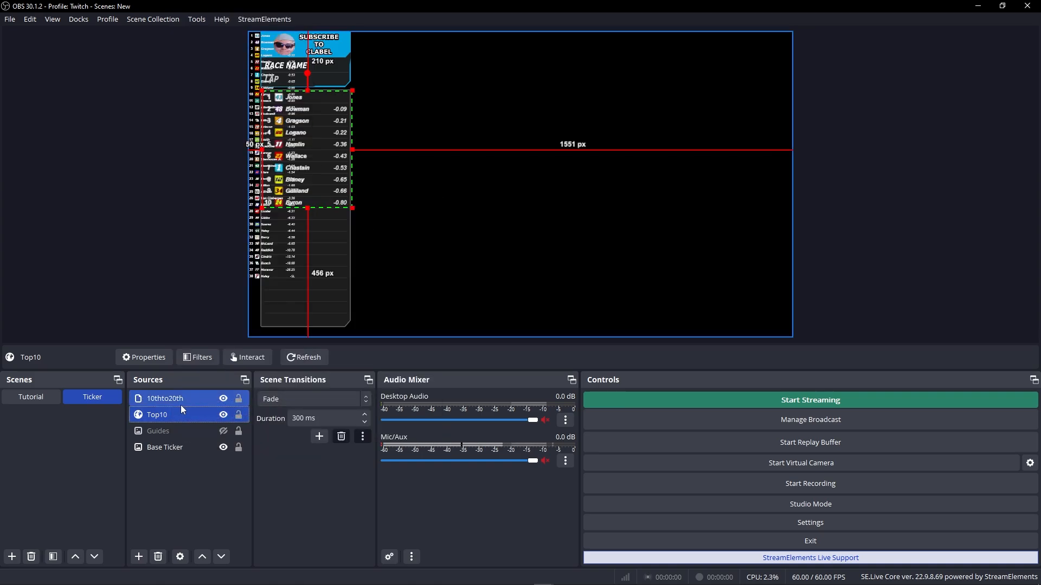
right_click(171, 401)
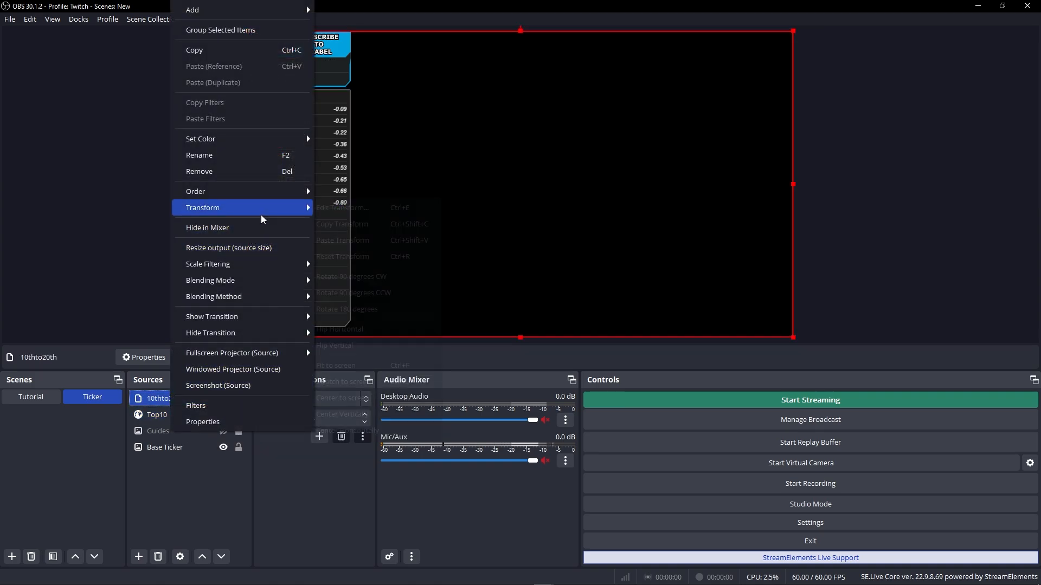
mouse_move(238, 208)
click(342, 240)
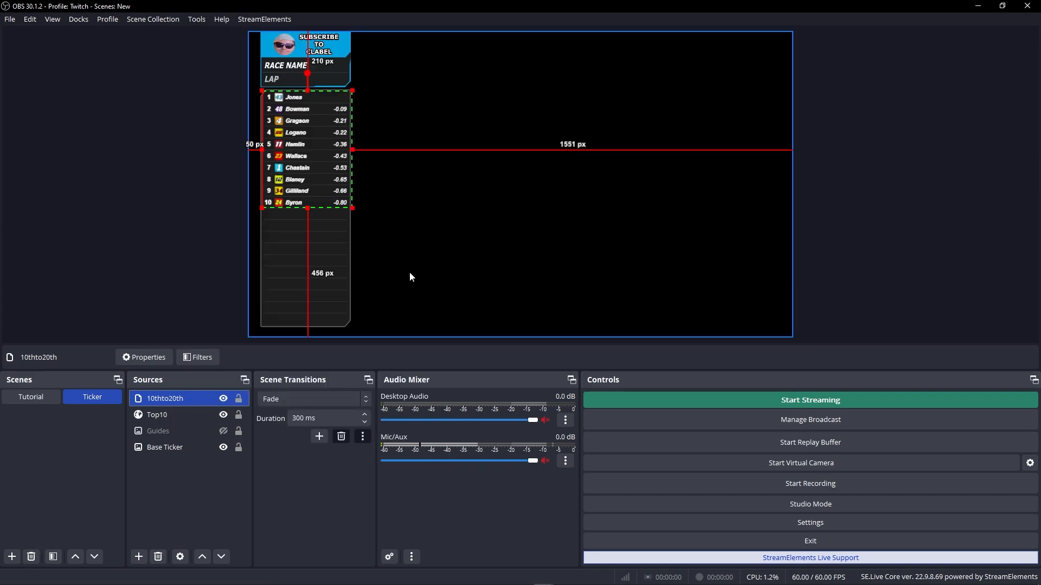
Adjust the 10thto20th source's bottom and top crops so that it shows only standings rows 11 to 20.
drag(308, 208, 326, 327)
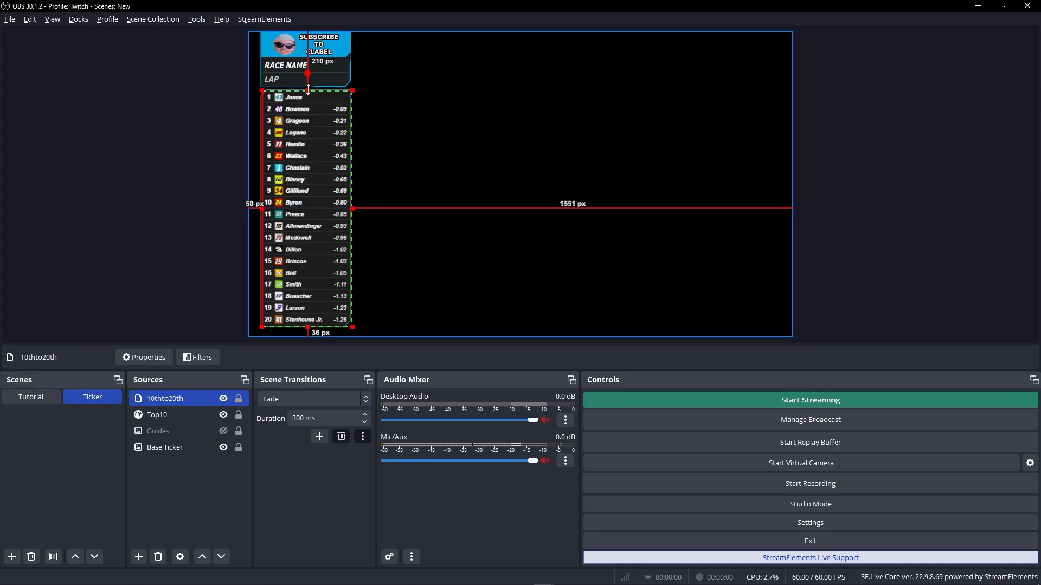
drag(308, 90, 308, 206)
click(179, 222)
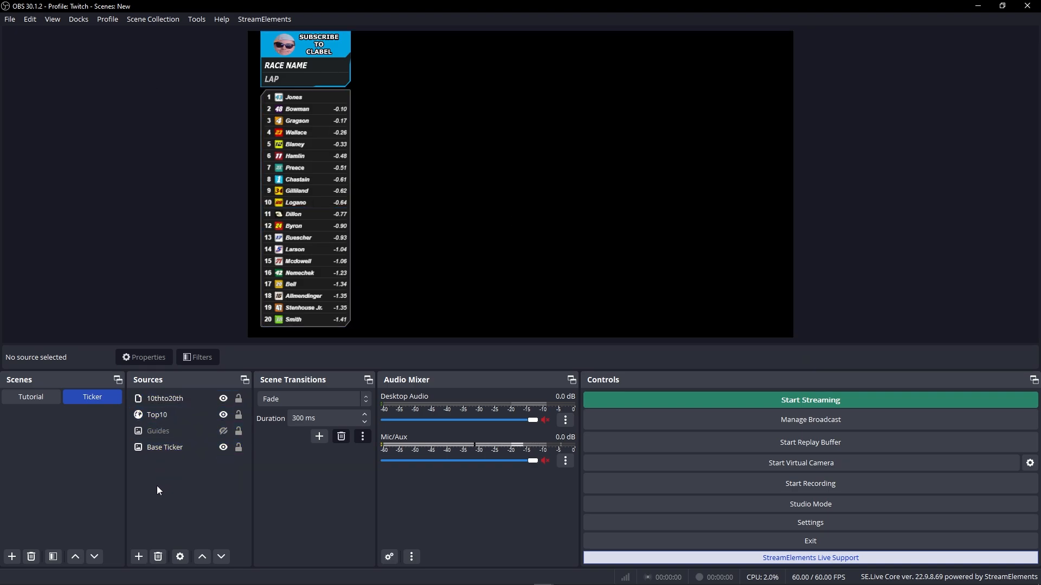
Add another Source Clone named 21stto30th that clones the Top10 source.
click(139, 557)
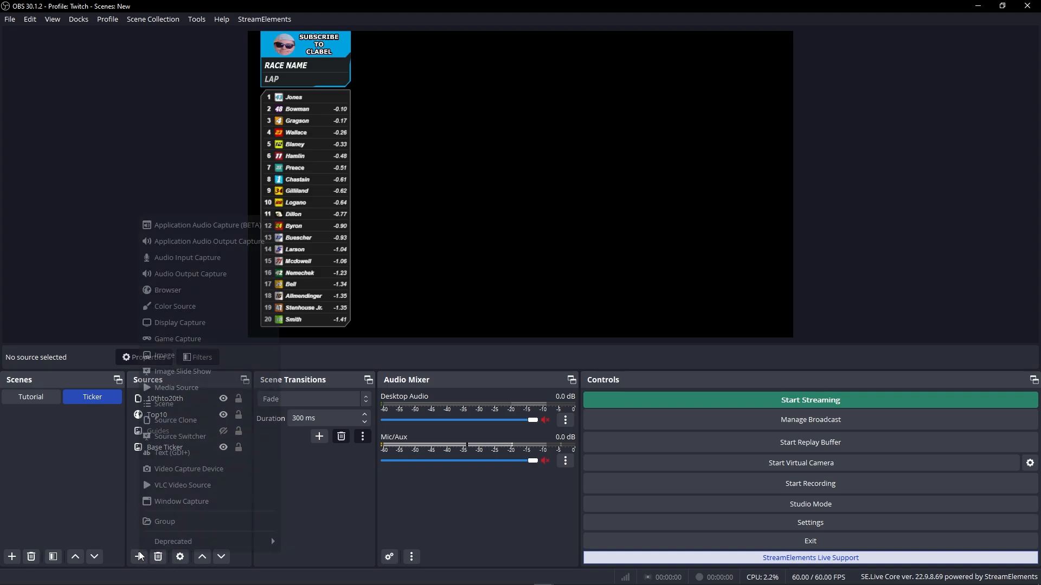
click(217, 420)
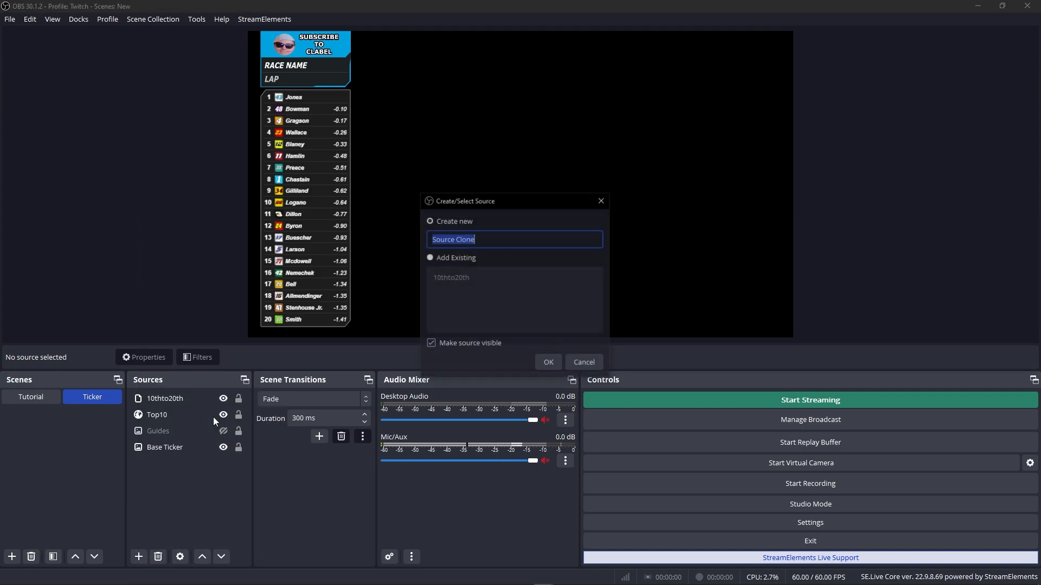
text(2)
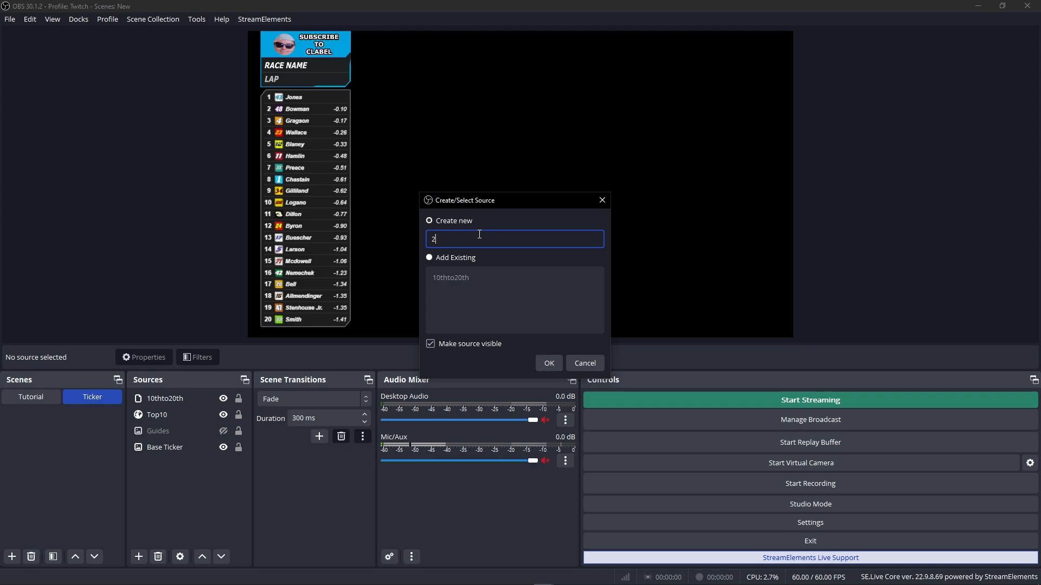
text(1stto30th)
key(Return)
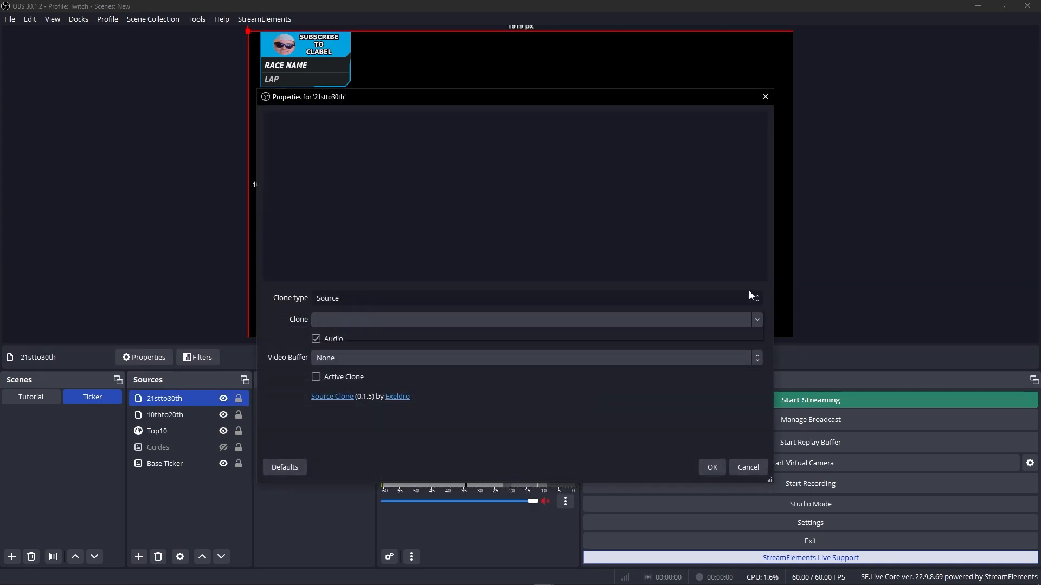
click(750, 295)
click(563, 313)
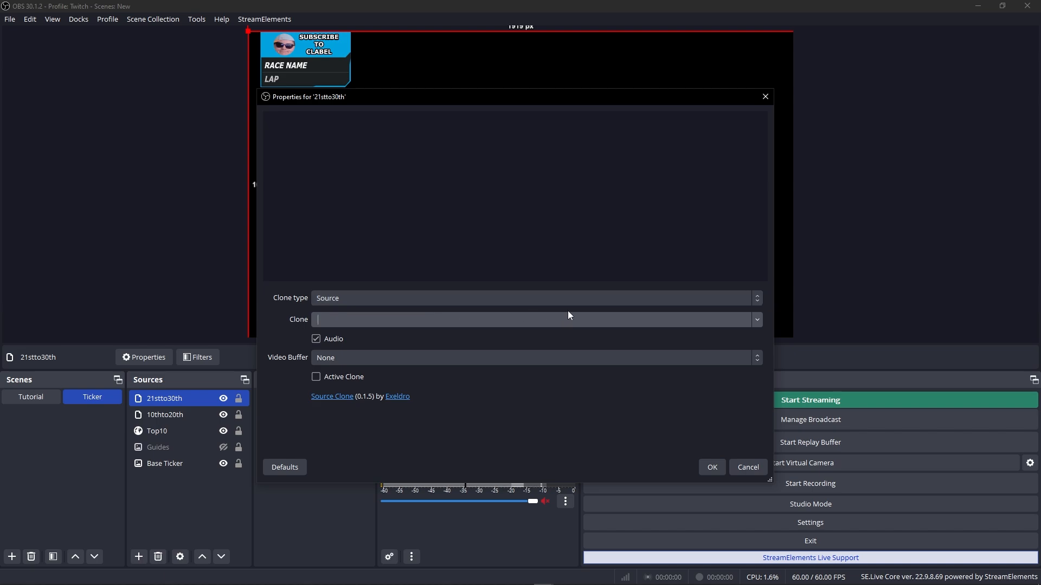
click(756, 320)
click(325, 432)
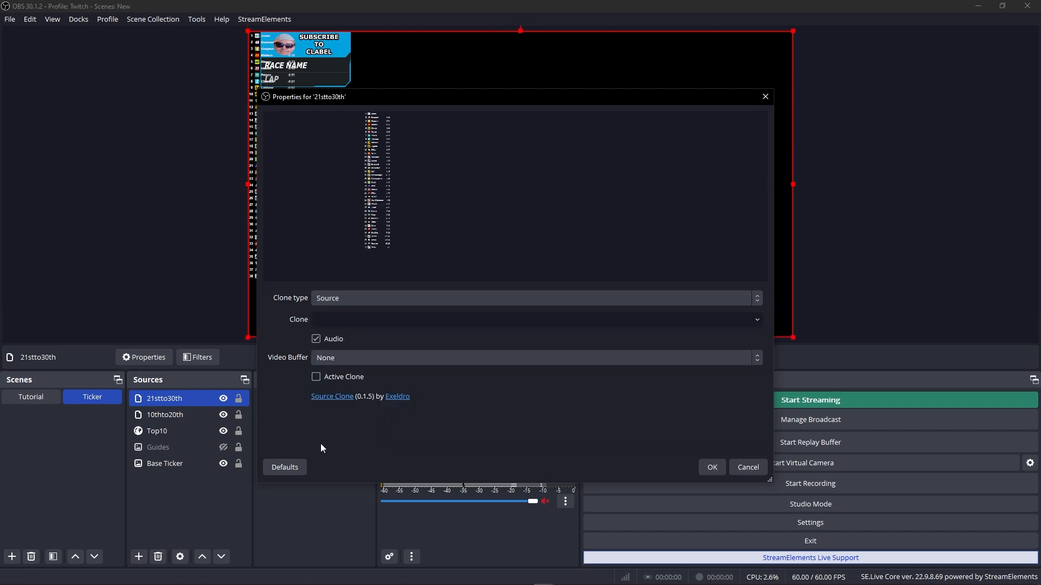
click(711, 466)
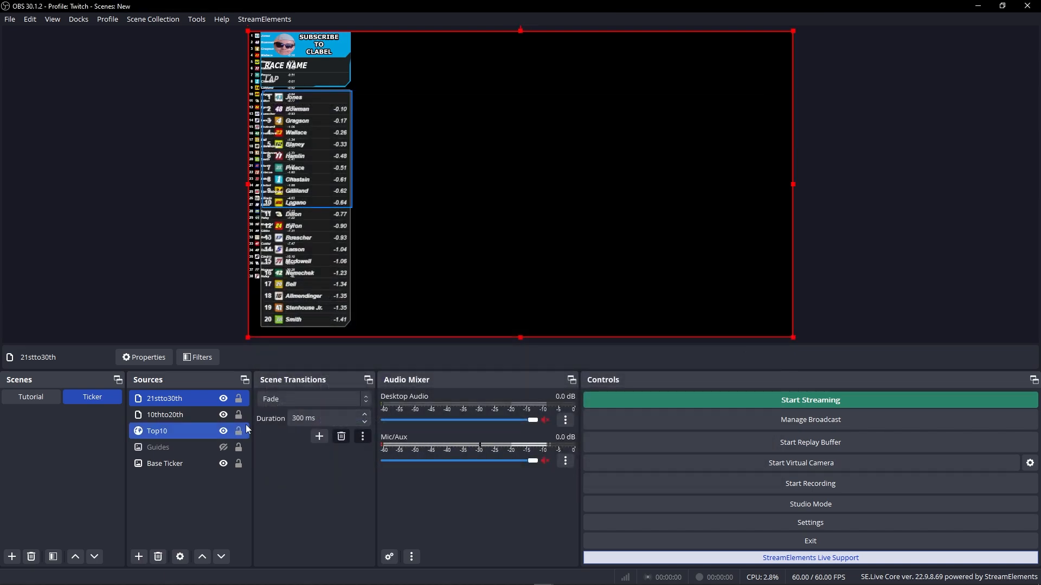
Paste the copied Top10 transform onto the 21stto30th source.
right_click(184, 399)
mouse_move(292, 207)
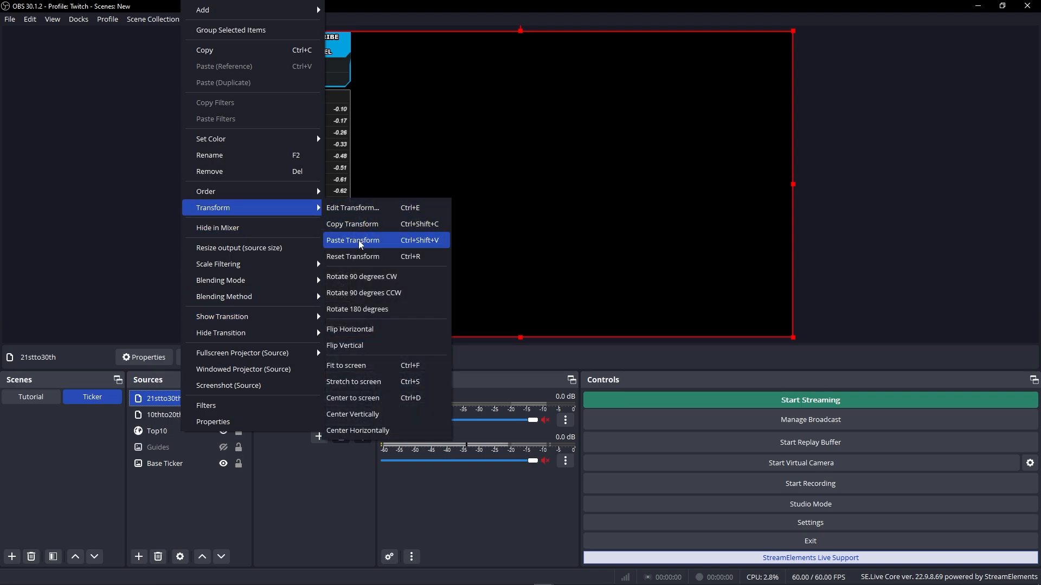
click(359, 237)
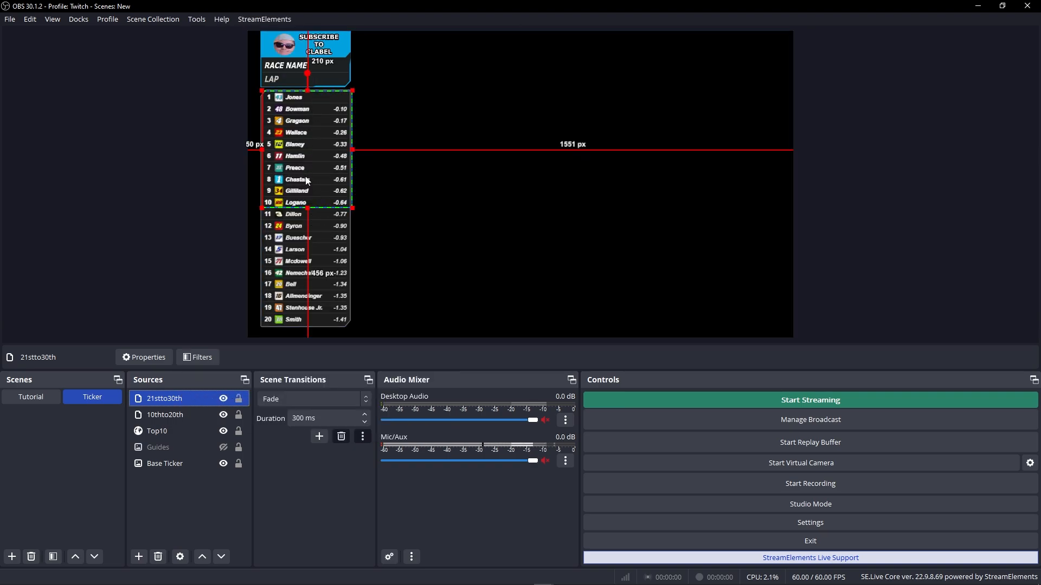
Extend the 21stto30th source's bottom crop beyond the canvas and crop its top so the list starts at row 21.
drag(307, 209, 324, 336)
drag(311, 91, 305, 326)
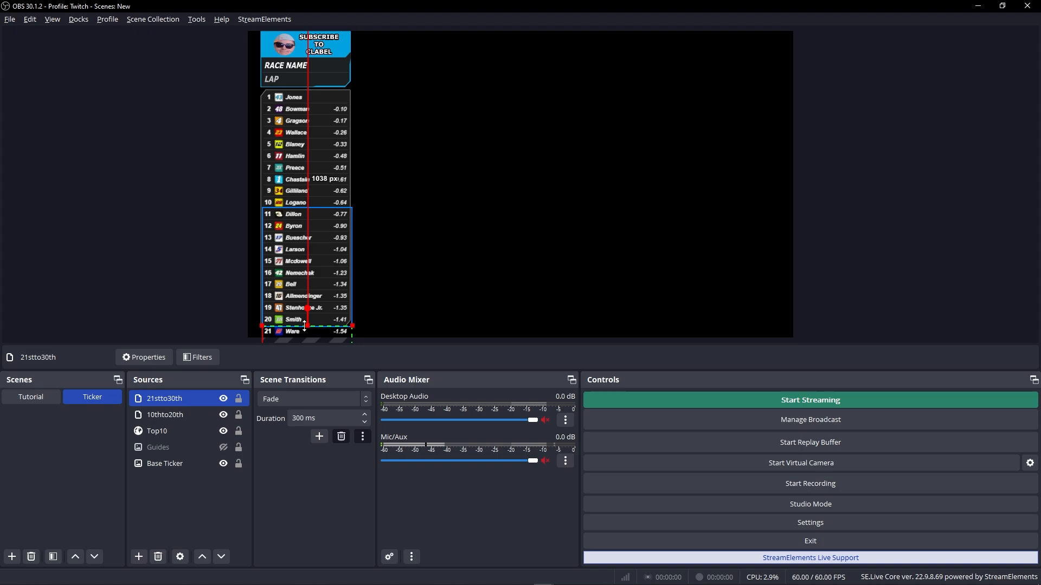
right_click(188, 404)
click(182, 405)
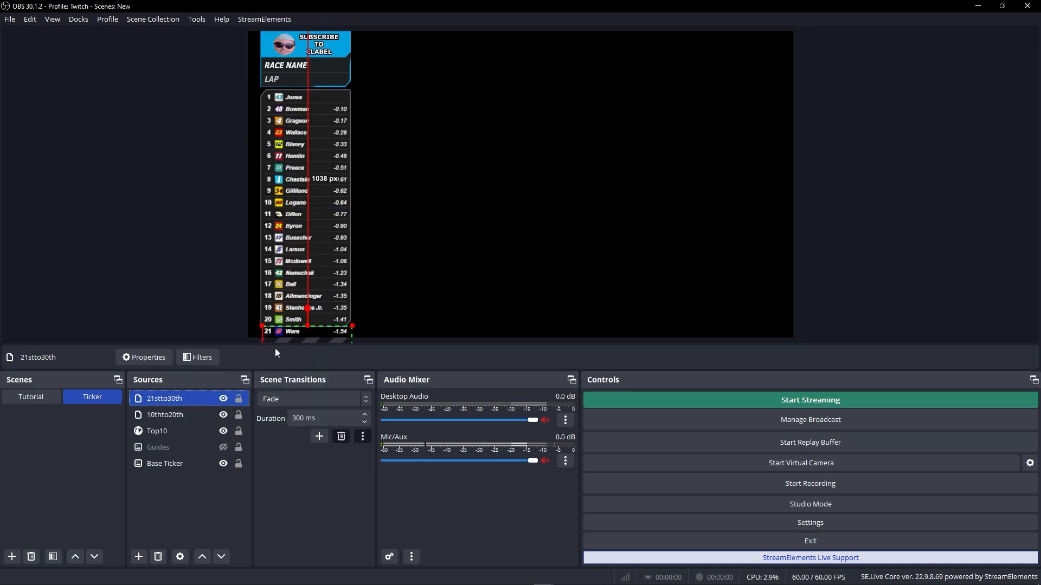
Move the 21stto30th source straight up until its top edge sits about 162 px below the canvas top and its bottom edge is on the canvas.
click(307, 333)
click(306, 333)
key(Up)
key(Up)
key(Up)
key(Up)
key(Up)
key(Up)
key(Up)
key(Up)
key(Up)
key(Up)
key(Up)
key(Up)
key(Up)
key(Up)
key(Up)
key(Up)
key(Up)
key(Up)
key(Up)
key(Up)
key(Up)
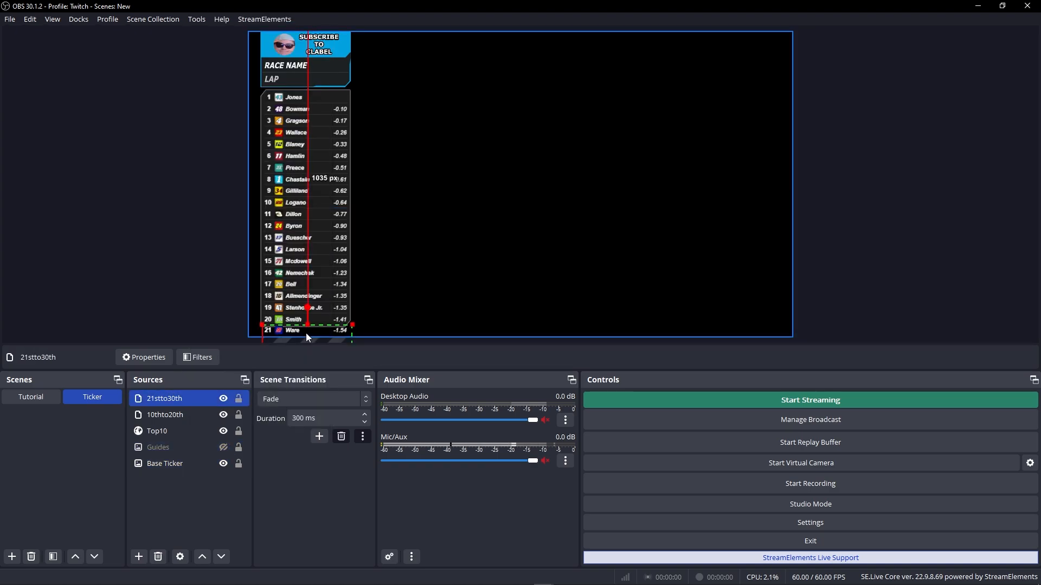
key(Up)
key(Up)
key(Up)
key(Up)
key(Up)
key(Up)
key(Up)
key(Up)
key(Up)
key(Up)
key(Up)
key(Up)
key(Up)
key(Up)
key(Up)
key(Up)
key(Up)
key(Up)
key(Up)
key(Up)
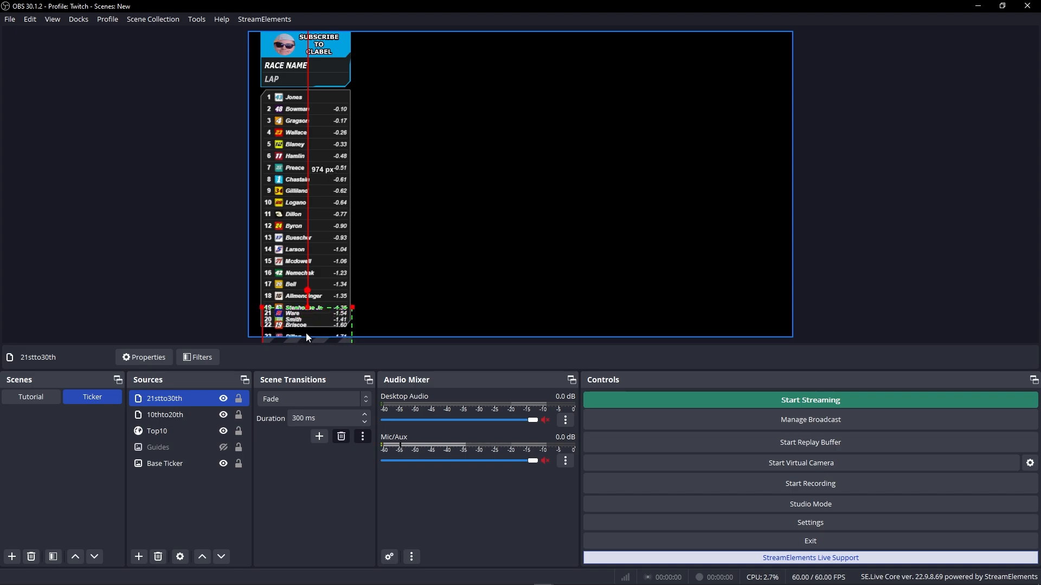
key(Up)
key(Up)
key(Up)
key(Up)
key(Up)
key(Up)
key(Up)
key(Up)
key(Up)
key(Up)
key(Up)
key(Up)
key(Up)
key(Up)
key(Up)
key(Up)
key(Up)
key(Up)
key(Up)
key(Up)
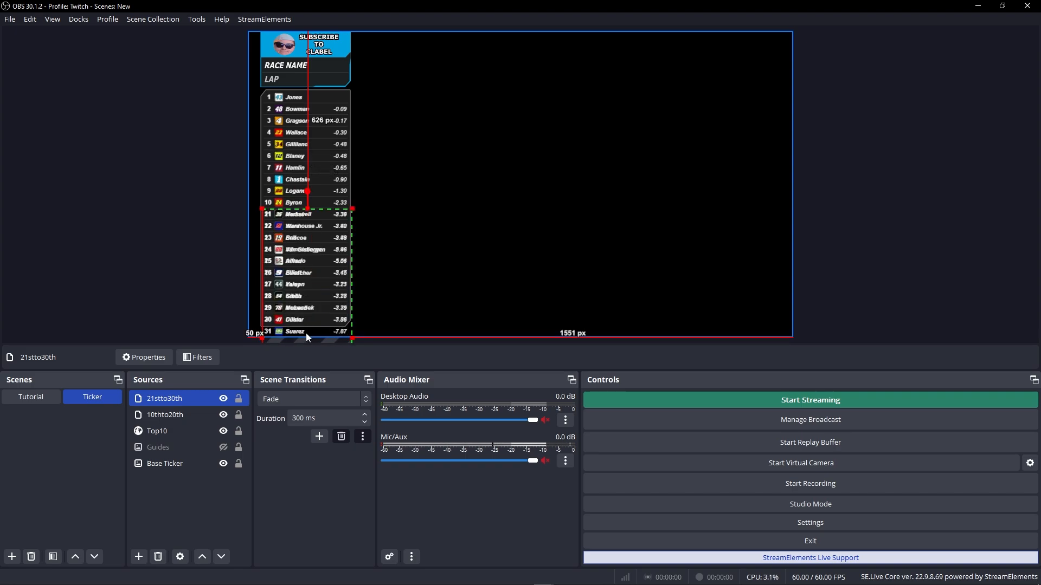
key(Up)
key(Up)
key(Up)
key(Up)
key(Up)
key(Up)
key(Up)
key(Up)
key(Up)
key(Up)
key(Up)
key(Up)
key(Up)
key(Up)
key(Up)
key(Up)
key(Up)
key(Up)
key(Up)
key(Up)
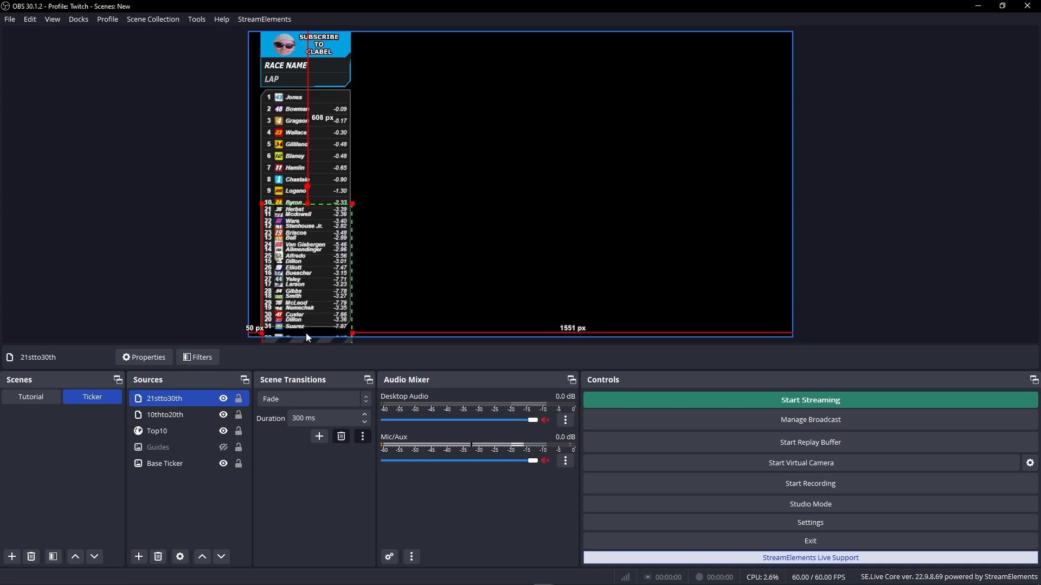
key(Up)
key(Up)
key(Up)
key(Up)
key(Up)
key(Up)
key(Up)
key(Up)
key(Up)
key(Up)
key(Up)
key(Up)
key(Up)
key(Up)
key(Up)
key(Up)
key(Up)
key(Up)
key(Up)
key(Up)
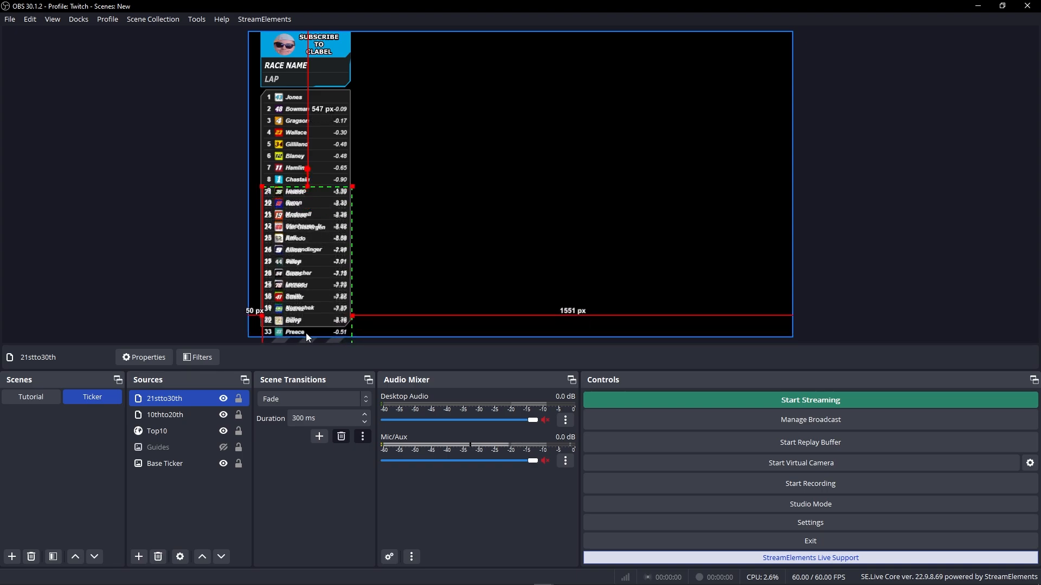
key(Up)
key(Up)
key(Up)
key(Up)
key(Up)
key(Up)
key(Up)
key(Up)
key(Up)
key(Up)
key(Up)
key(Up)
key(Up)
key(Up)
key(Up)
key(Up)
key(Up)
key(Up)
key(Up)
key(Up)
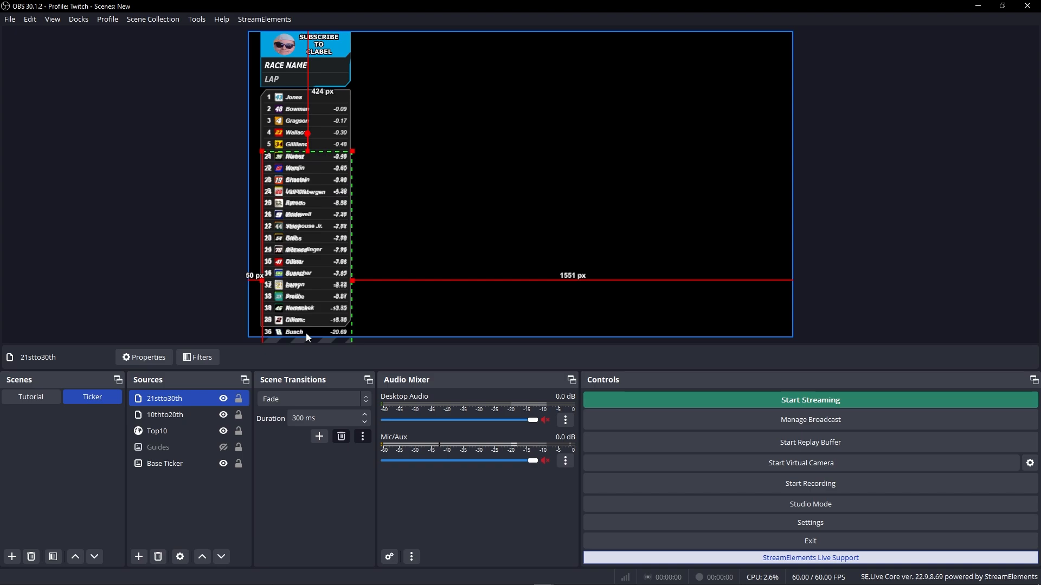
key(Up)
key(Up)
key(Up)
key(Up)
key(Up)
key(Up)
key(Up)
key(Up)
key(Up)
key(Up)
key(Up)
key(Up)
key(Up)
key(Up)
key(Up)
key(Up)
key(Up)
key(Up)
key(Up)
key(Up)
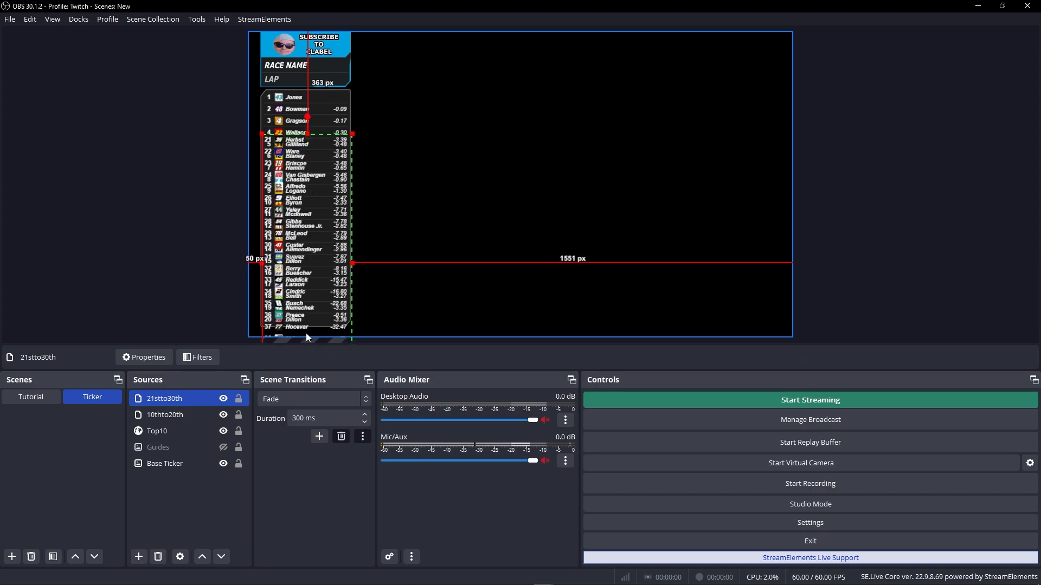
key(Up)
key(Up)
key(Up)
key(Up)
key(Up)
key(Up)
key(Up)
key(Up)
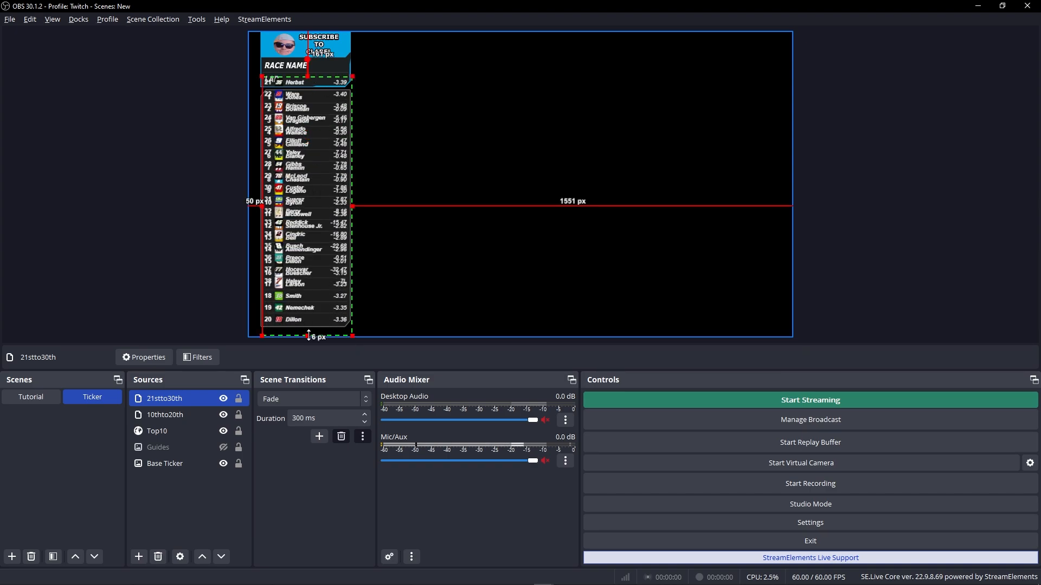
Crop the bottom of the 21stto30th source so that its list ends just below row 30.
drag(307, 333, 321, 195)
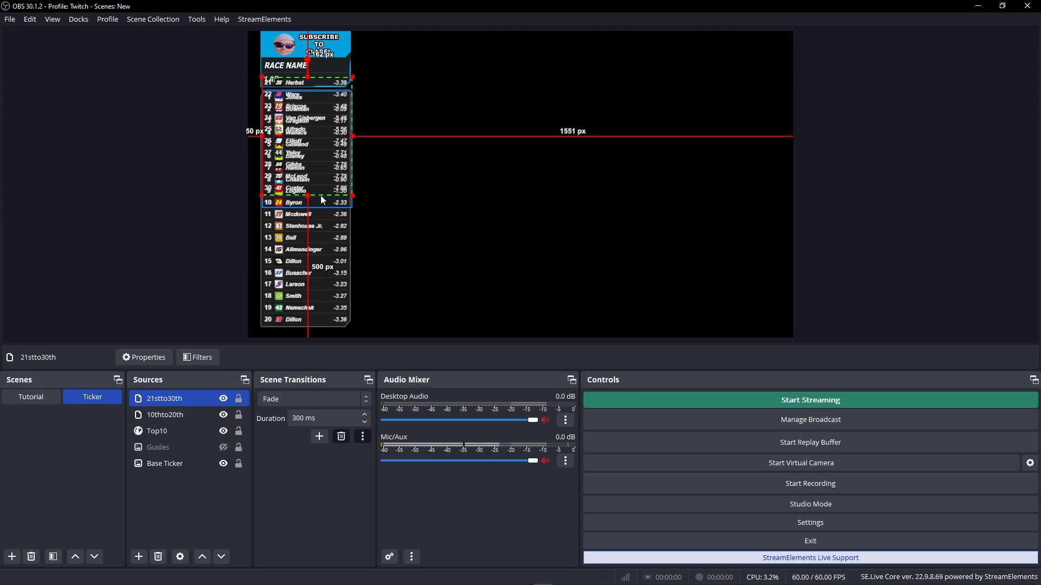
Move the 21stto30th source straight down until its top edge sits about 626 px below the canvas top, and hide the 10thto20th source.
key(Down)
key(Down)
key(Down)
key(Down)
key(Down)
key(Down)
key(Down)
key(Down)
key(Down)
key(Down)
key(Down)
key(Down)
key(Down)
key(Down)
key(Down)
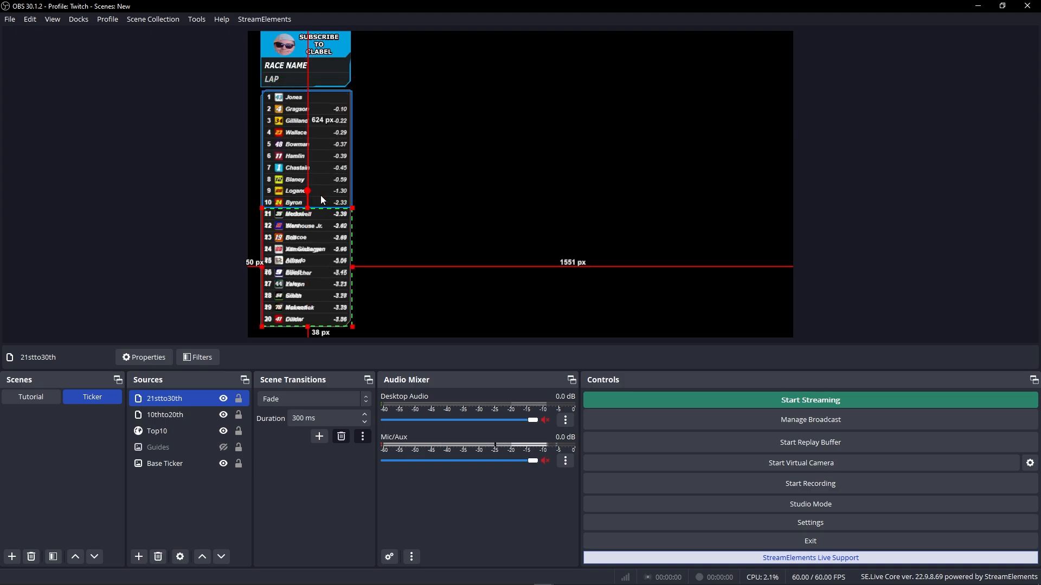
key(Down)
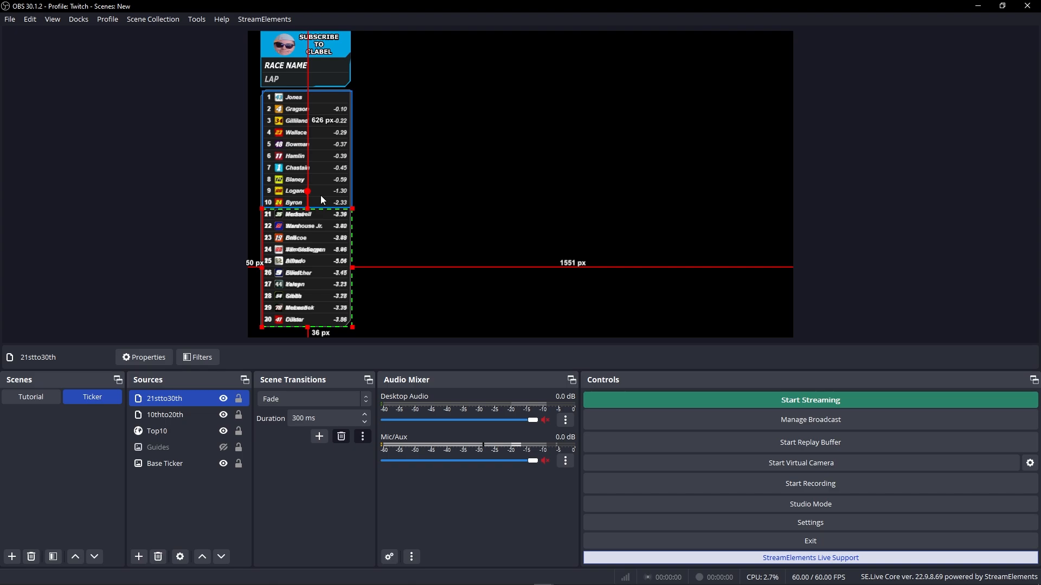
key(Down)
key(Up)
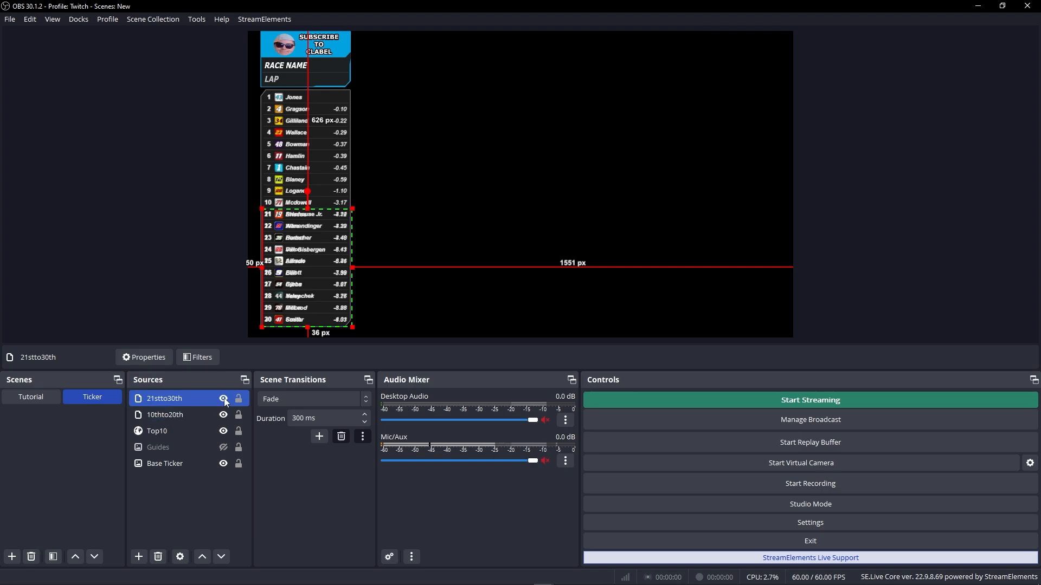
click(223, 415)
click(151, 272)
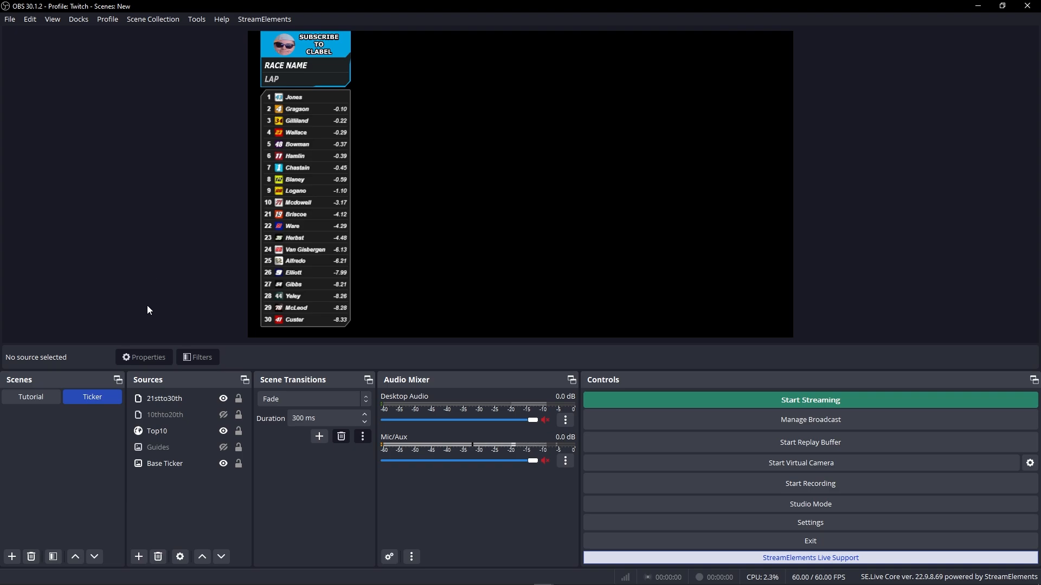
Add a new Source Clone named 31stto40th to the Ticker scene.
click(138, 561)
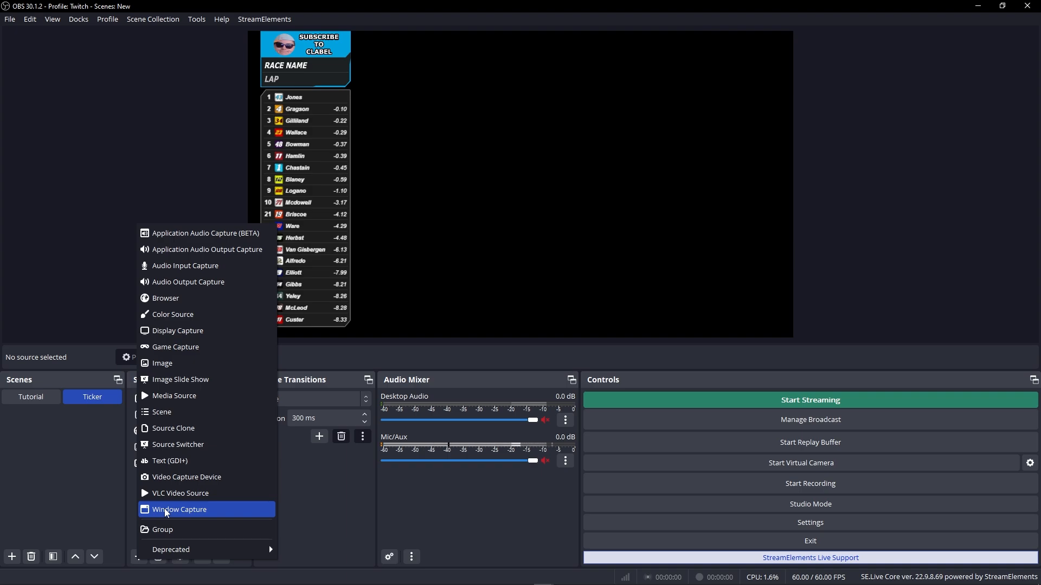
click(196, 431)
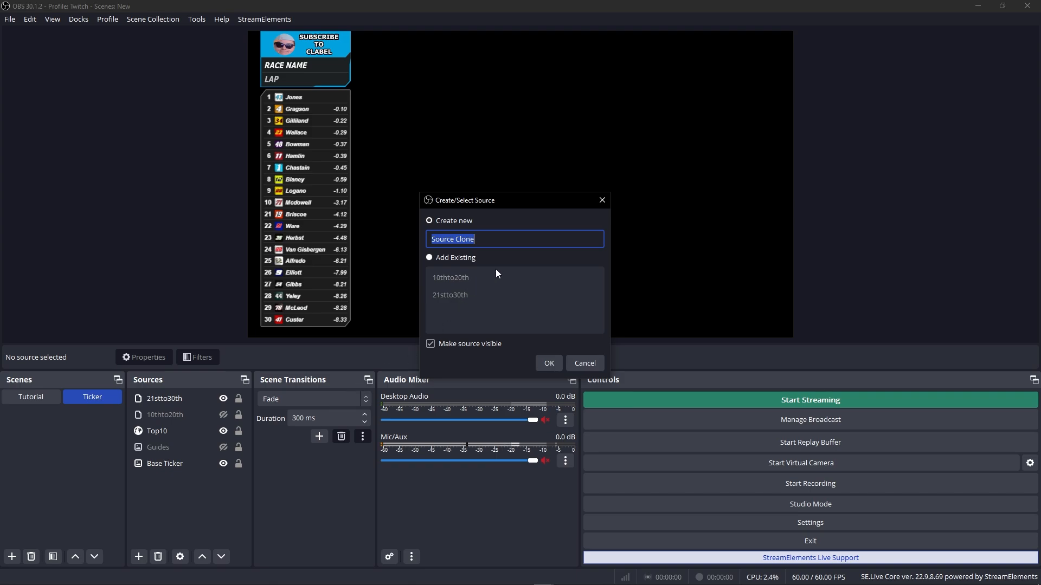
text(31stto40th)
key(Return)
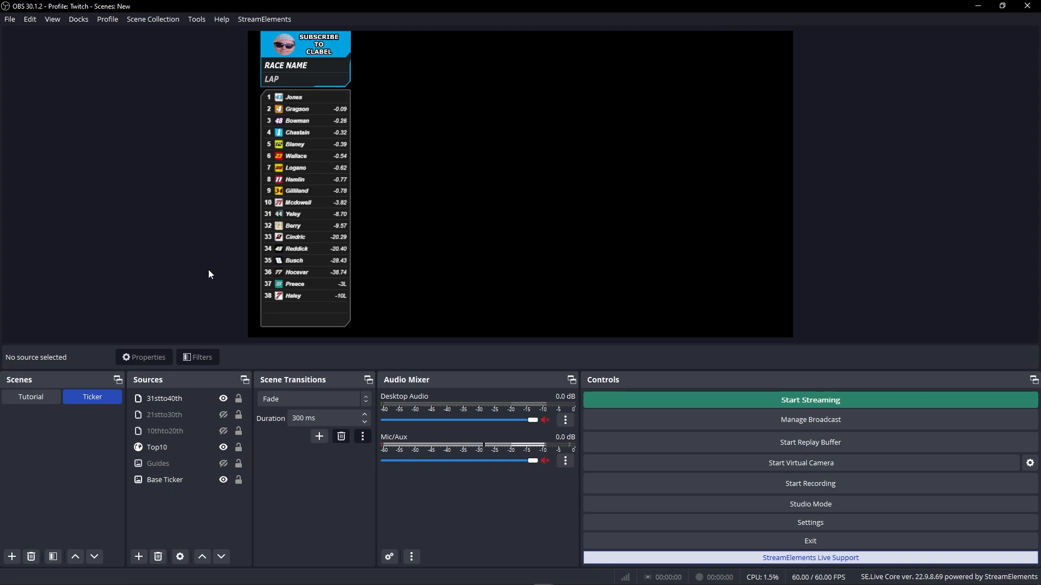
Hide the 31stto40th source and show the 10thto20th source in the Ticker scene.
click(219, 401)
click(224, 399)
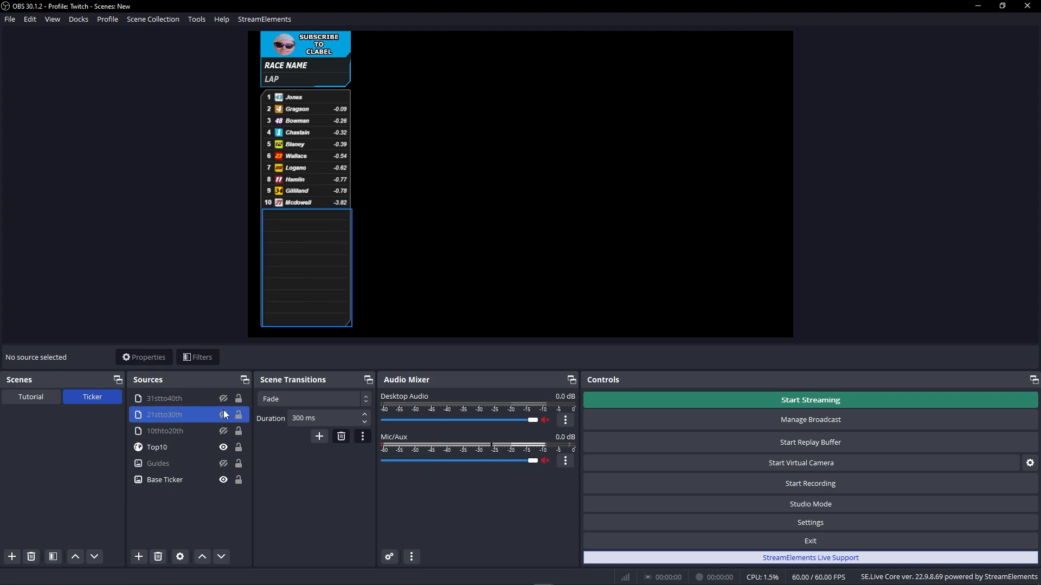
click(223, 431)
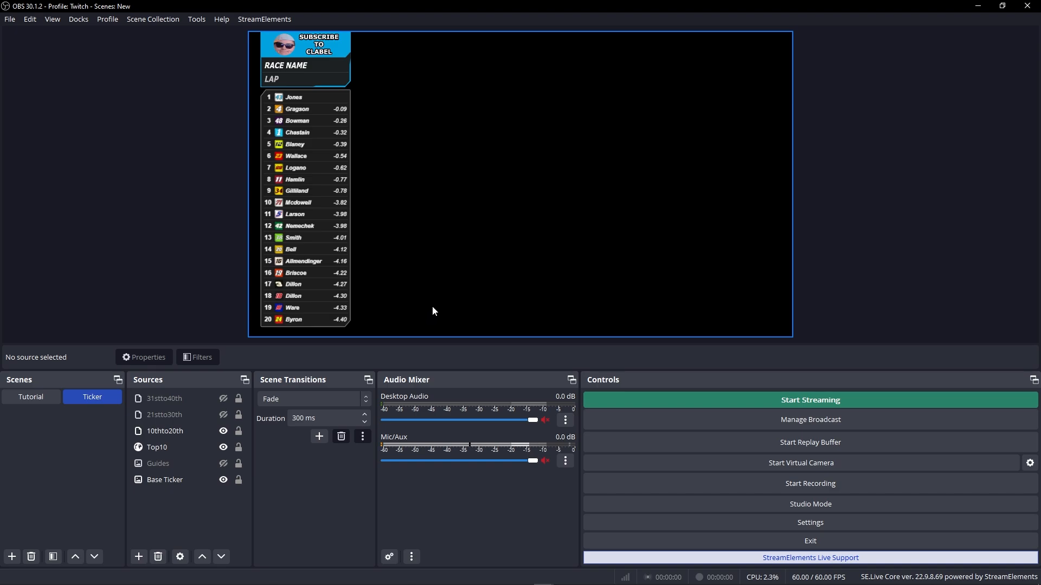
Remove the Tutorial scene from the scene collection.
right_click(37, 397)
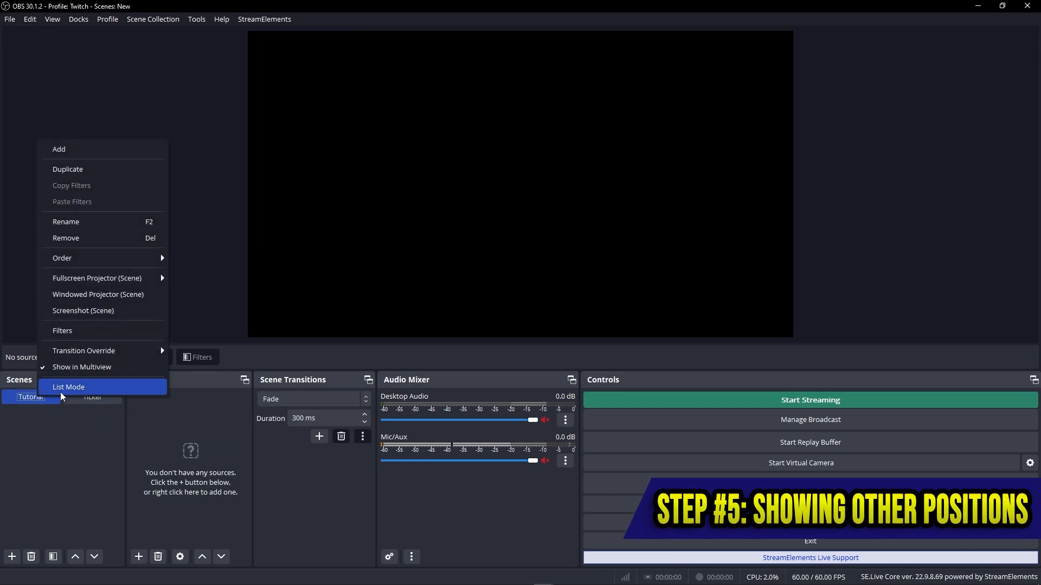
click(66, 238)
click(545, 310)
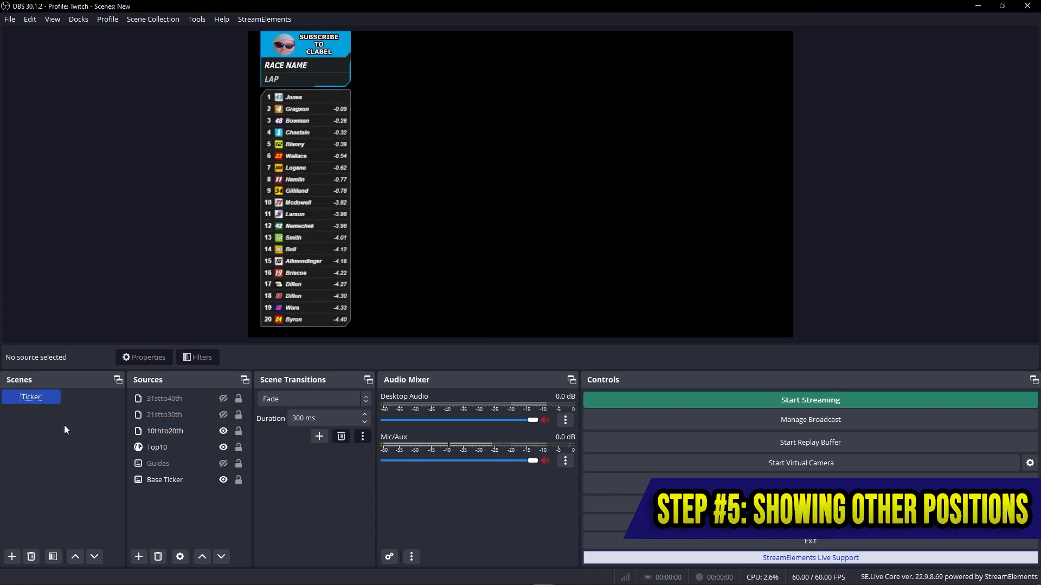
Create a new scene named 10to20.
right_click(65, 424)
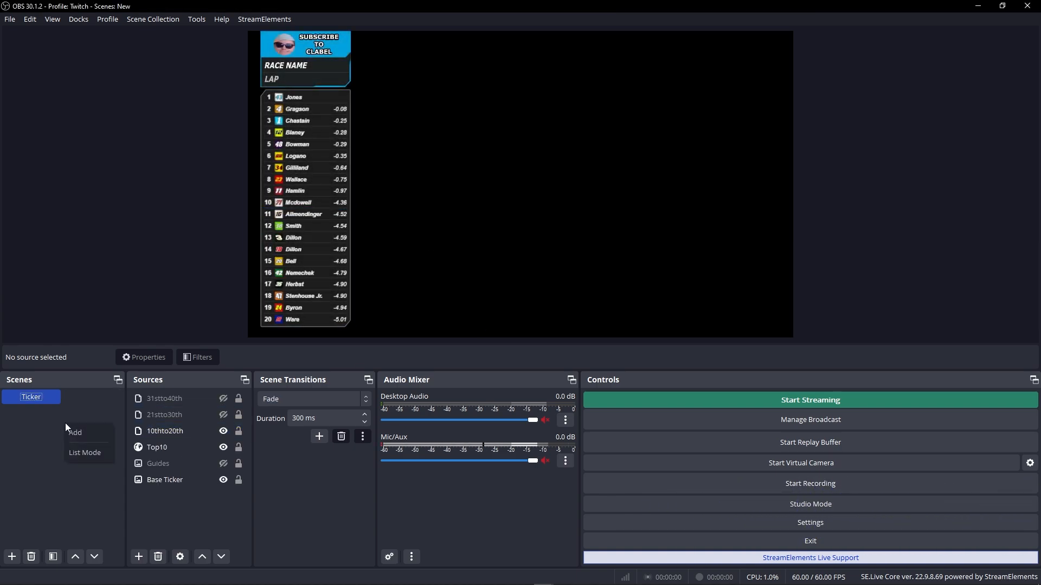
click(81, 432)
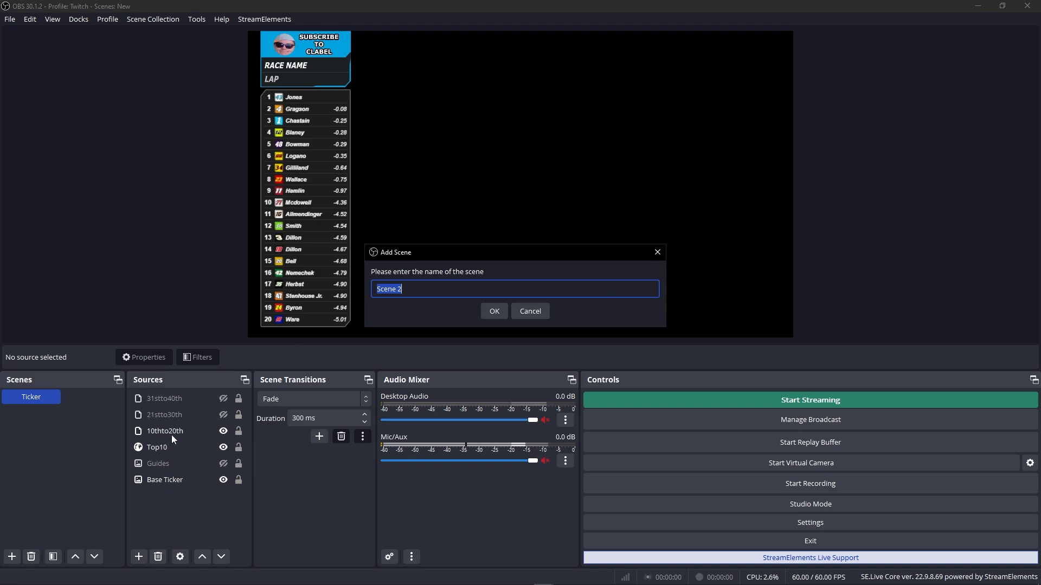
text(10to20)
key(Return)
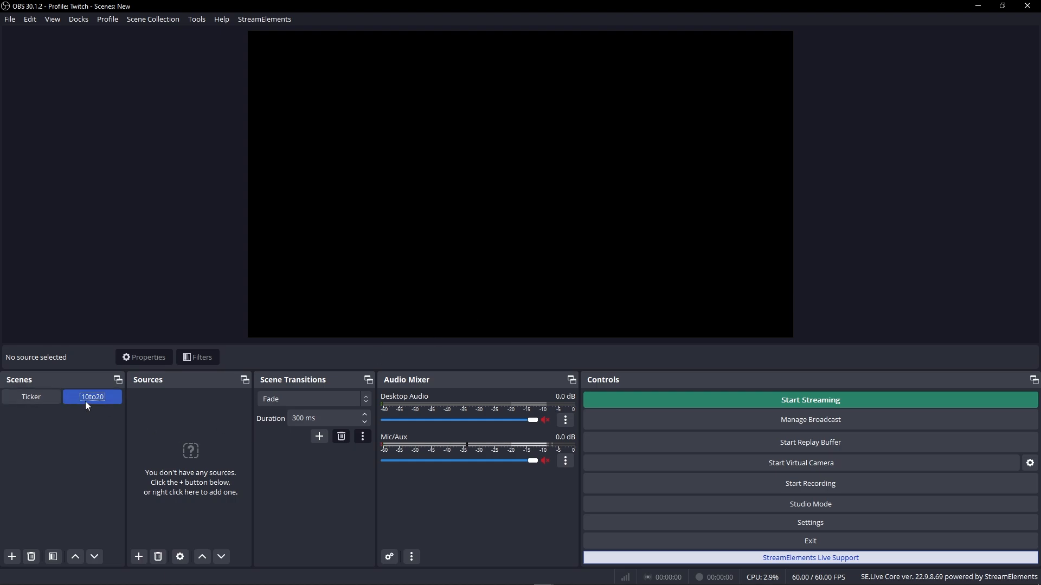
Copy the 10thto20th source from the Ticker scene and paste it as a duplicate into the 10to20 scene.
click(32, 399)
click(160, 432)
right_click(158, 431)
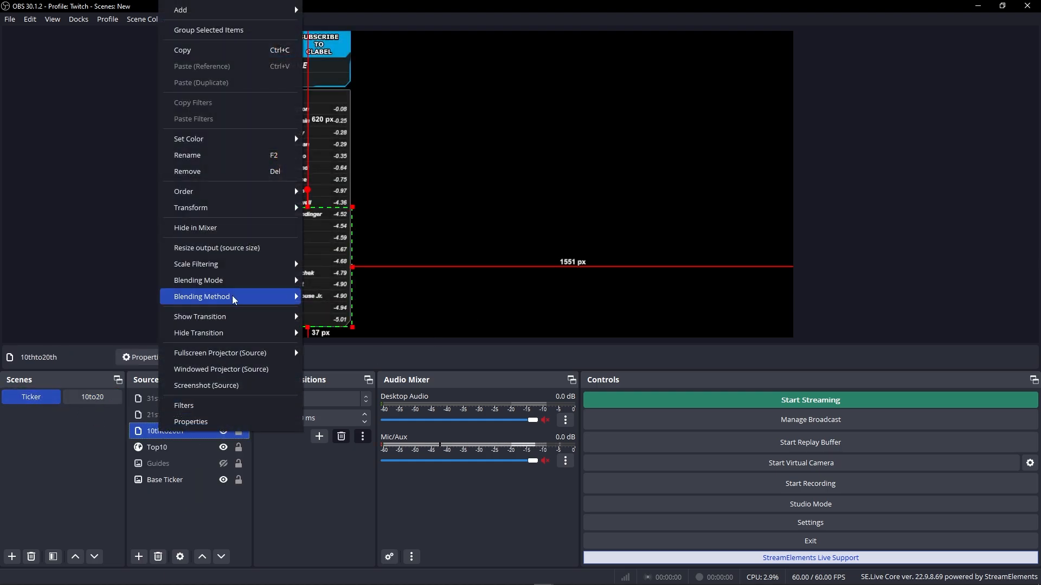
click(238, 51)
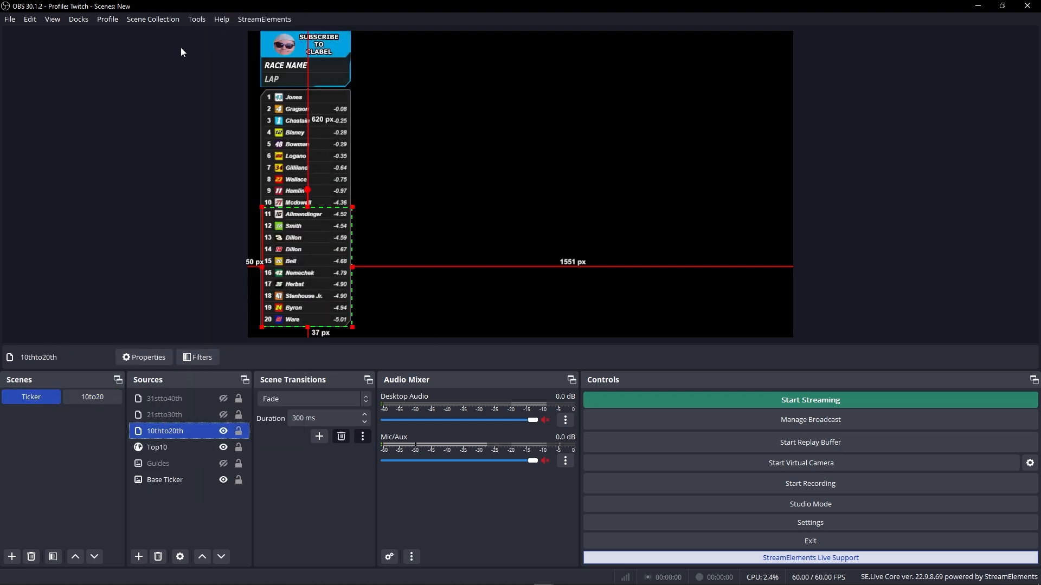
click(92, 399)
right_click(175, 407)
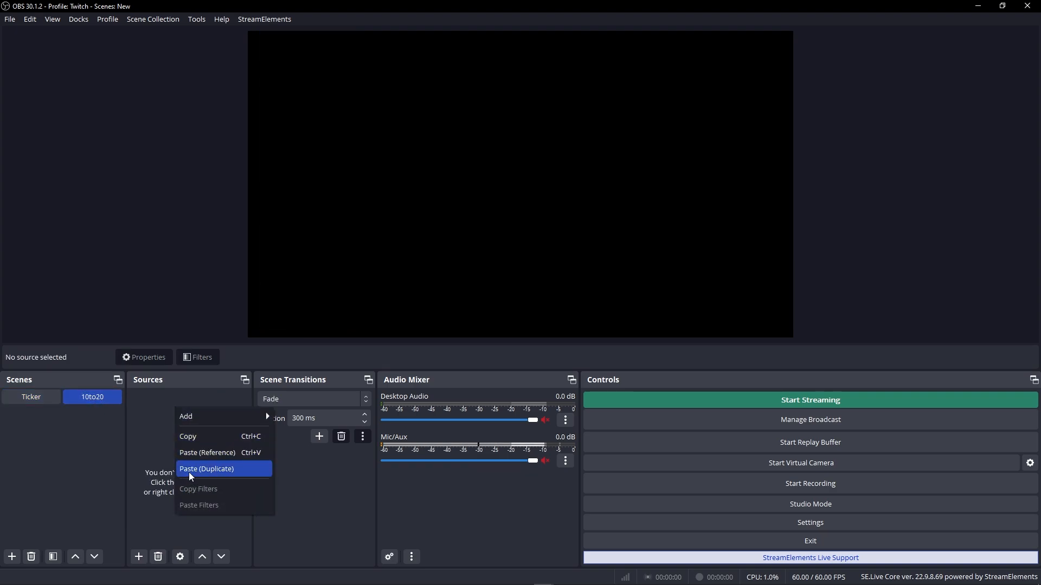
click(226, 473)
click(131, 251)
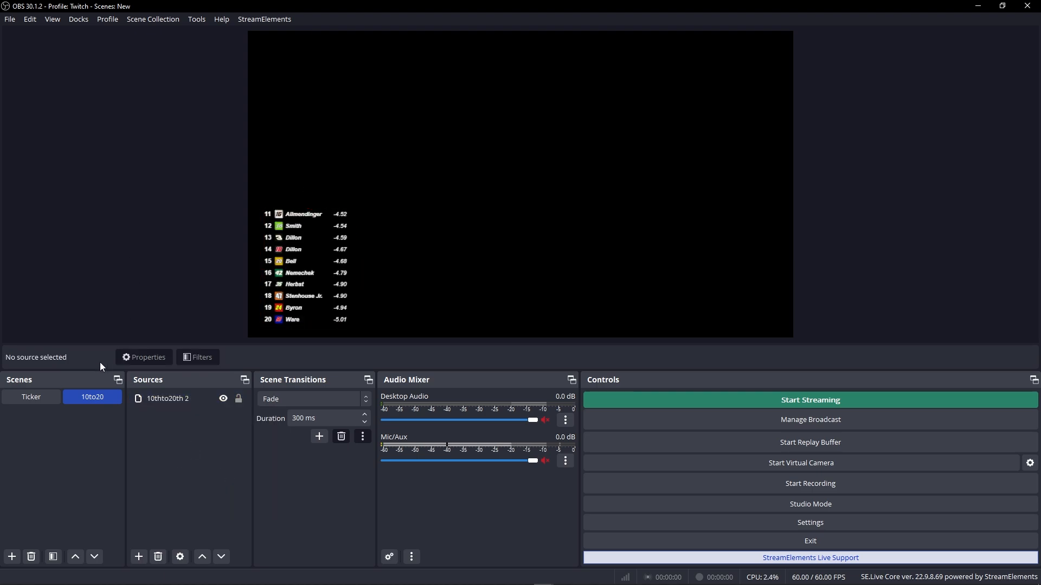
Create a new scene named 21to30.
click(81, 432)
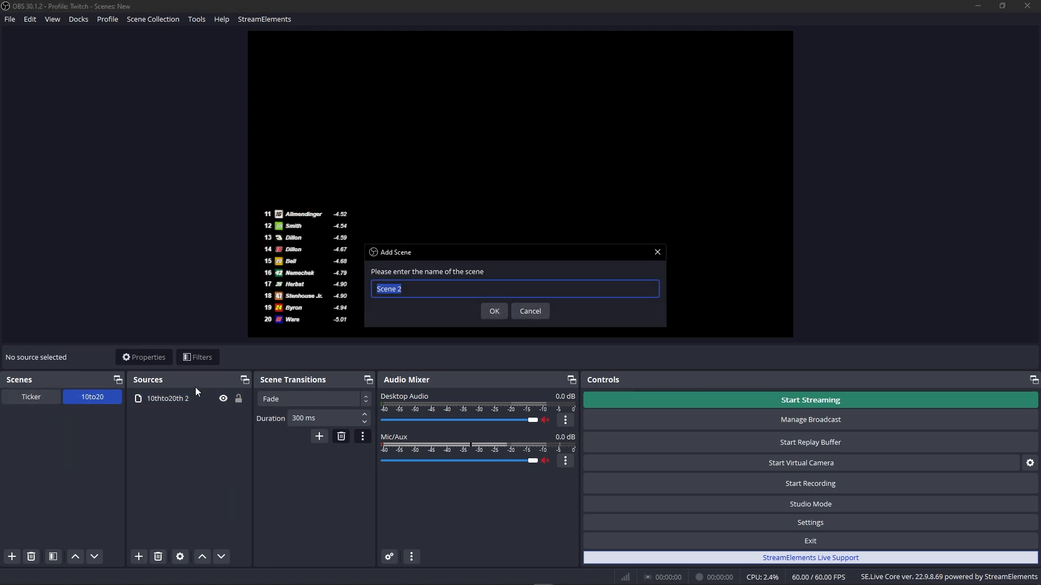
text(21stt)
text(o30)
key(Return)
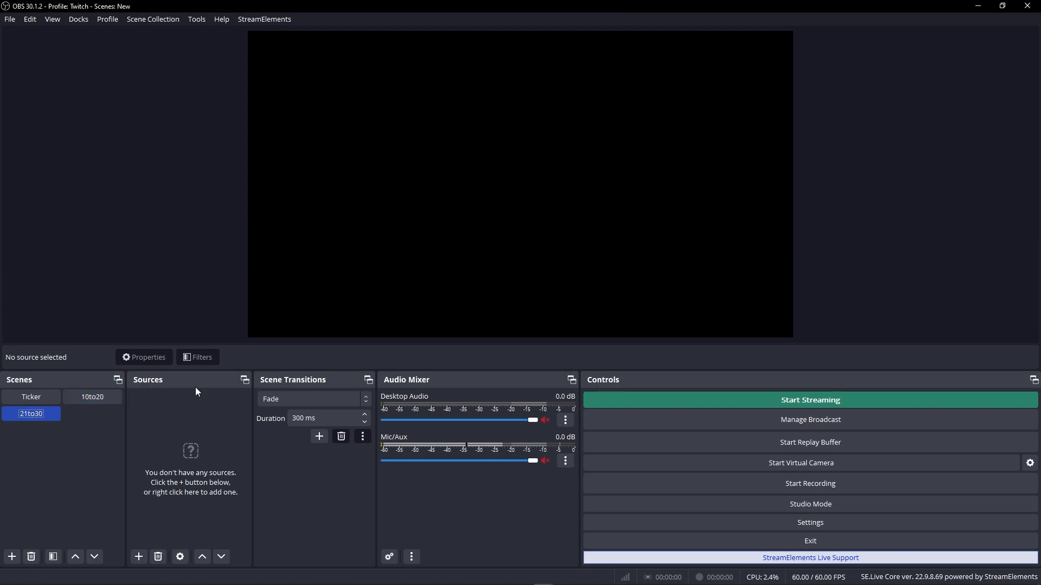
Hide the 10thto20th source in the Ticker scene and copy the 21stto30th source.
click(47, 398)
click(142, 434)
click(223, 431)
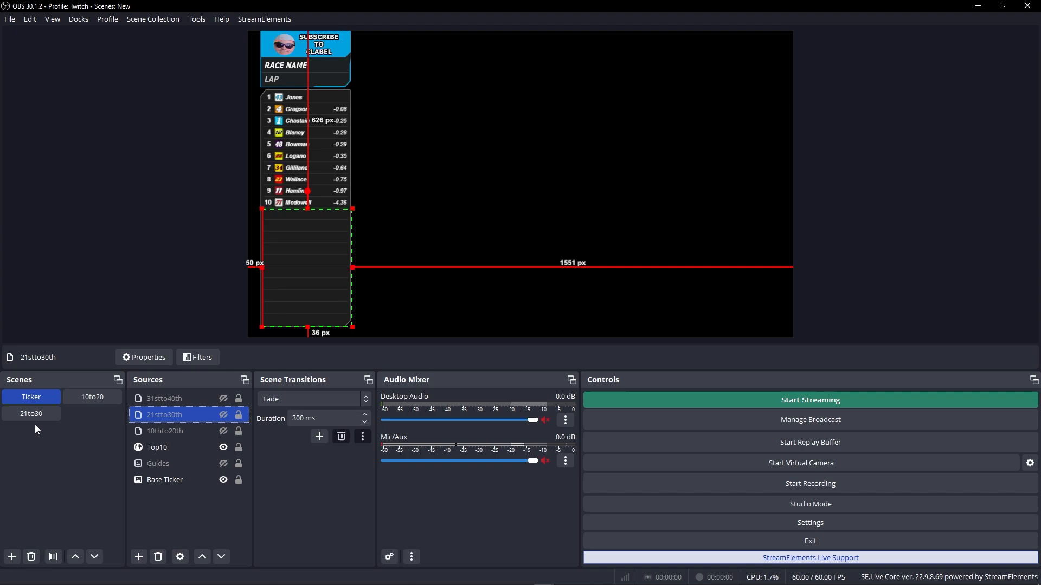
Paste the copied 21stto30th source as a duplicate into the 21to30 scene and make it visible.
click(33, 415)
right_click(171, 417)
click(221, 477)
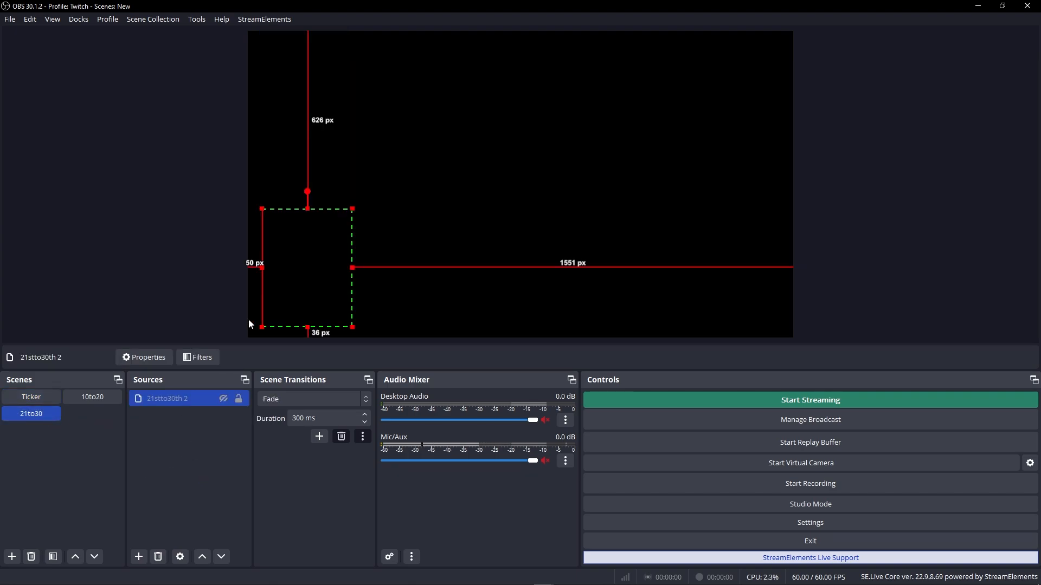
click(223, 399)
click(160, 307)
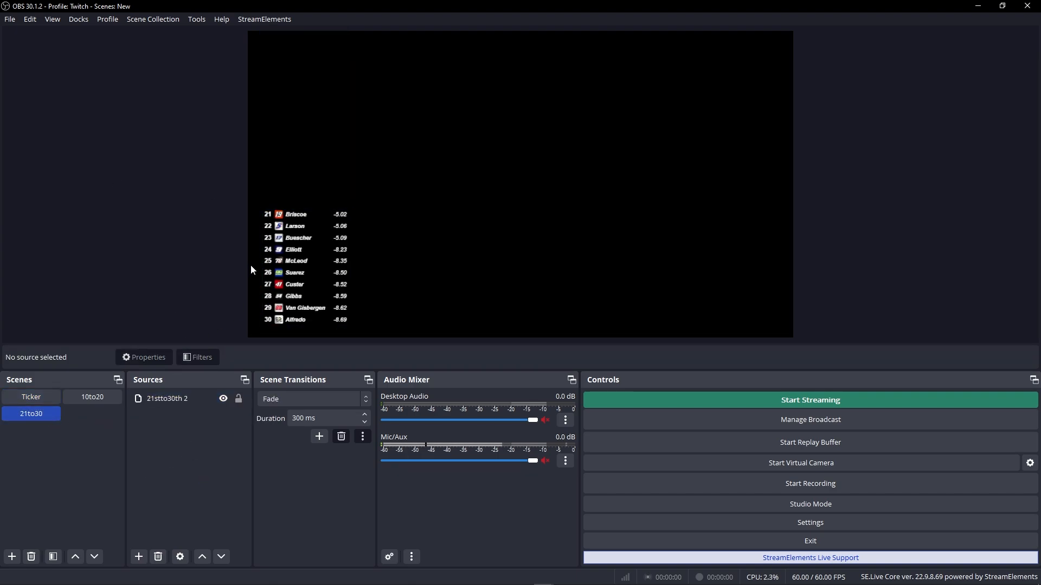
Create a new scene named 31to40.
right_click(67, 421)
click(82, 427)
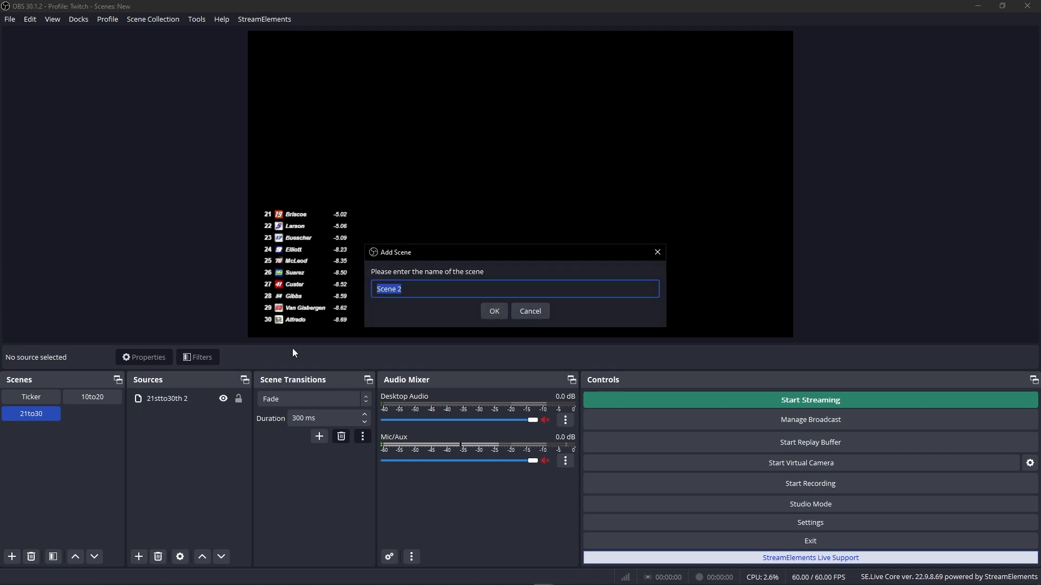
text(31to40)
key(Return)
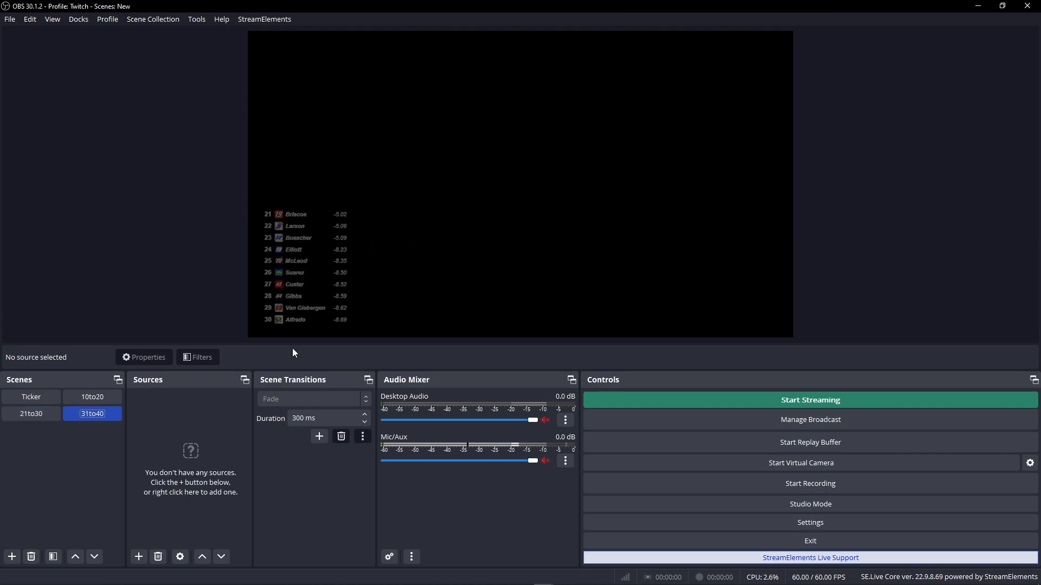
Copy the 31stto40th source from the Ticker scene and paste it as a duplicate into the 31to40 scene.
click(49, 392)
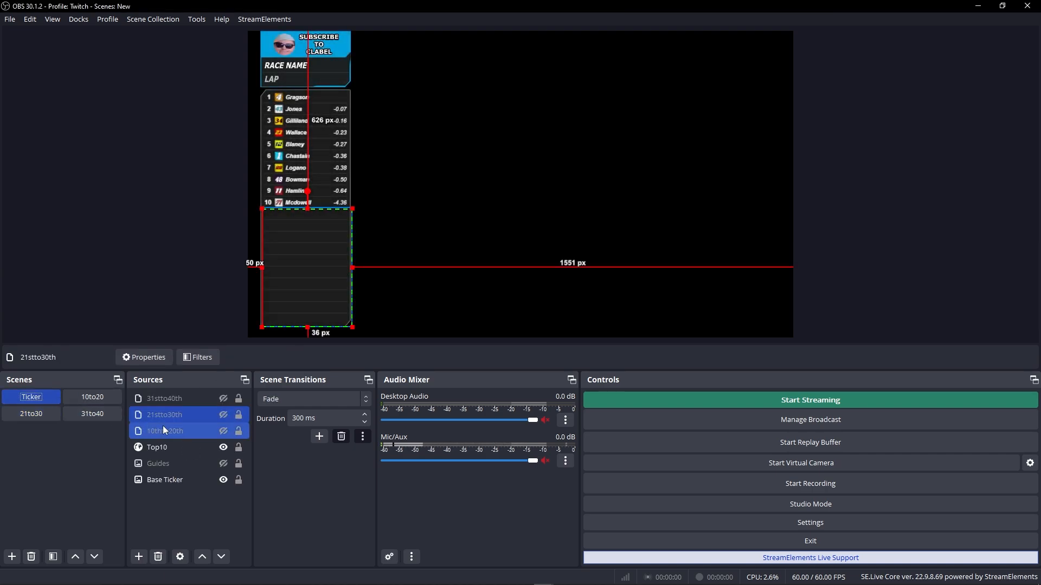
right_click(187, 399)
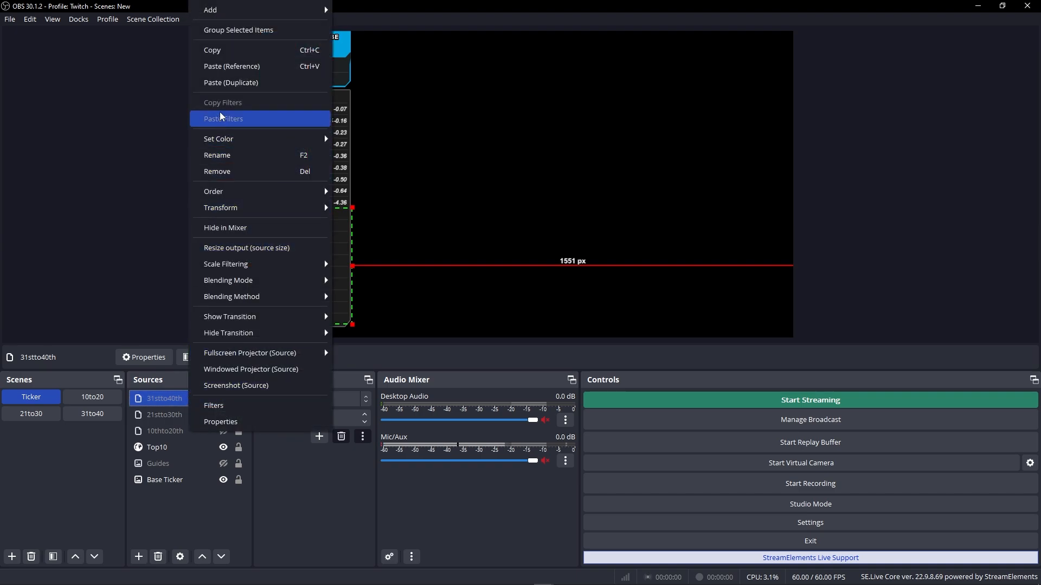
click(206, 51)
click(105, 416)
right_click(169, 417)
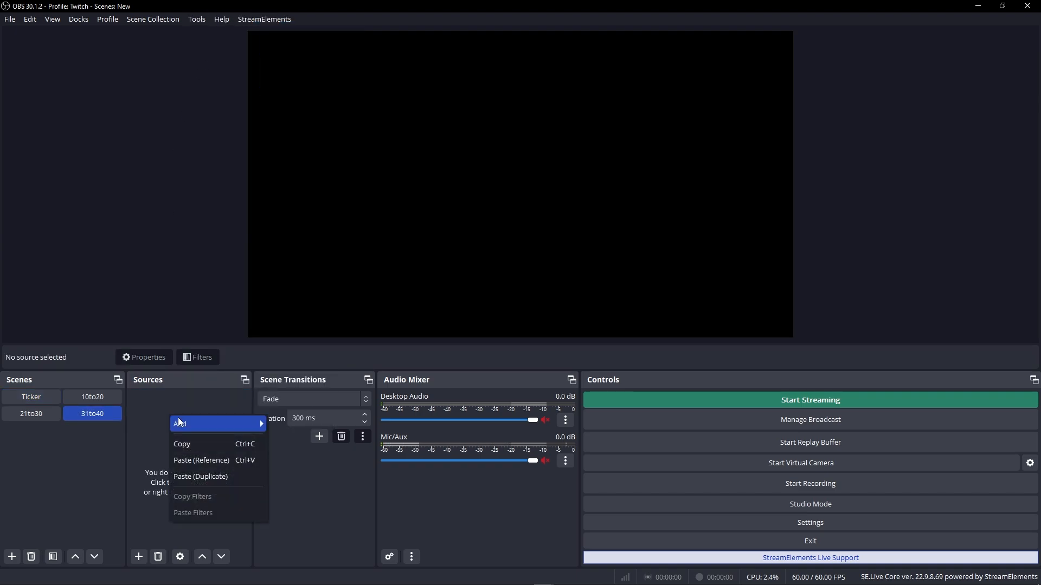
click(196, 477)
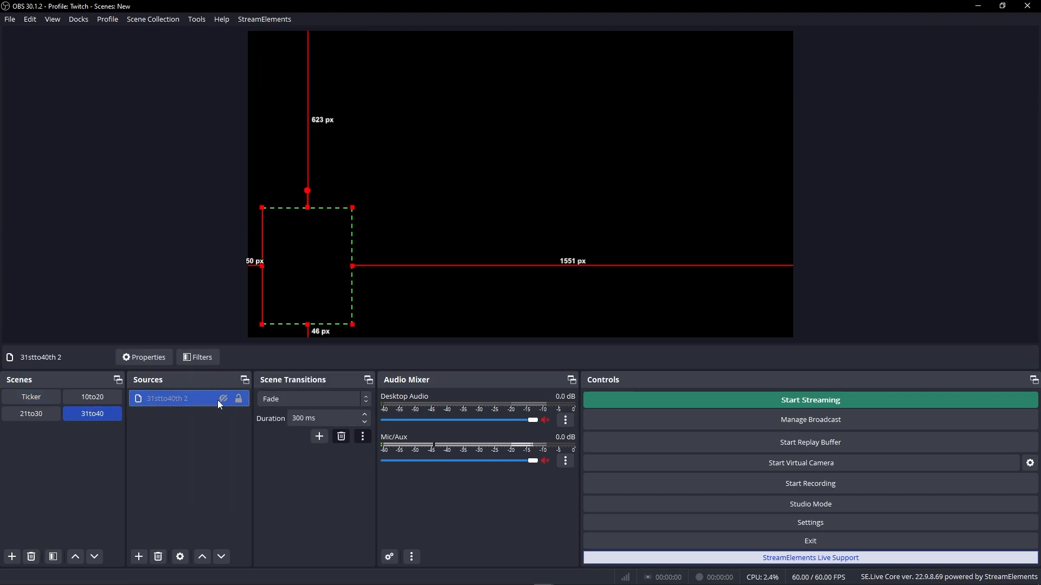
Remove the 10thto20th, 21stto30th and 31stto40th sources from the Ticker scene.
click(193, 441)
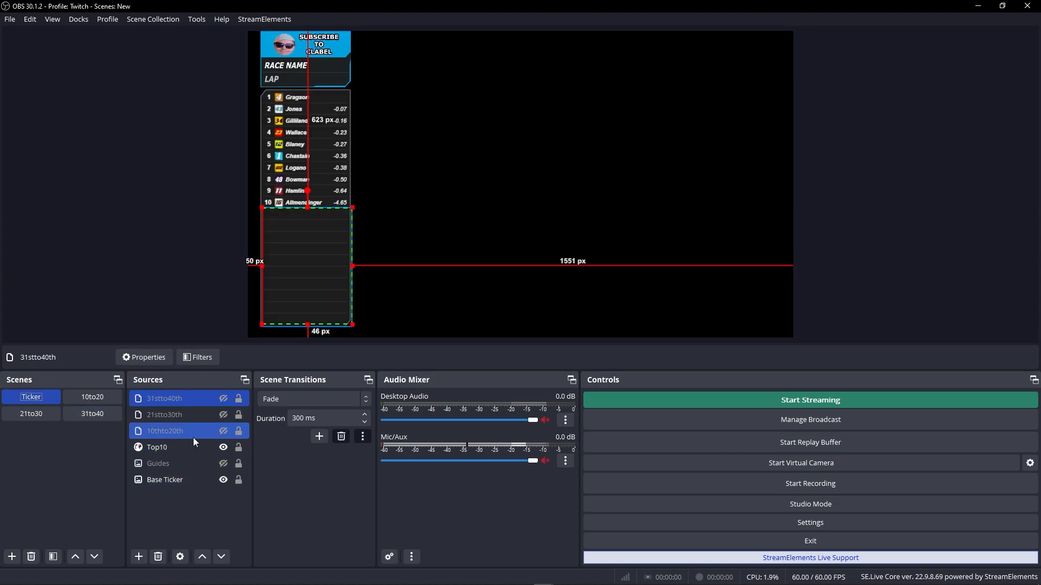
click(193, 432)
ctrl+click(175, 415)
ctrl+click(171, 402)
right_click(171, 402)
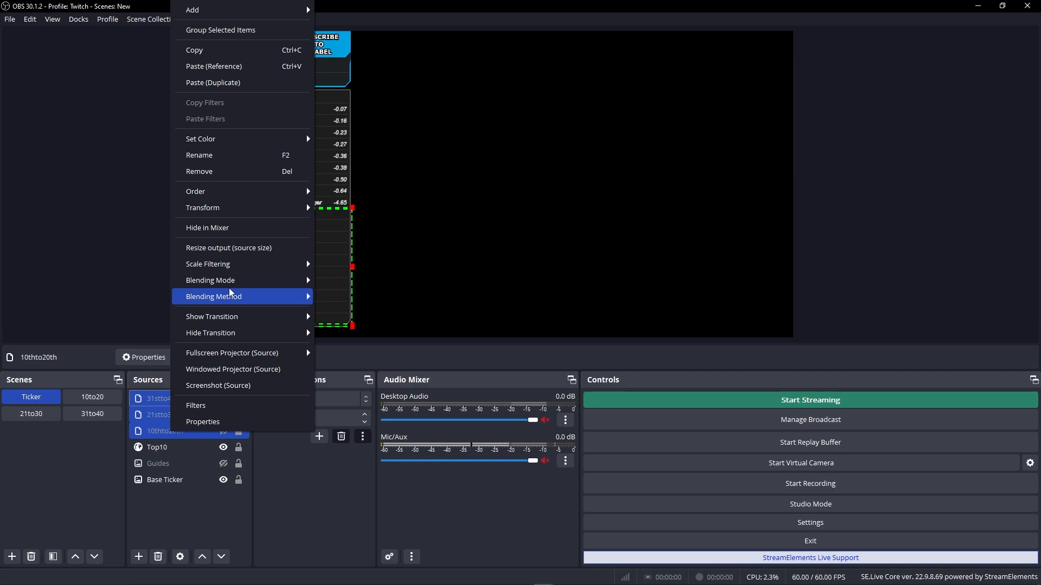
click(209, 171)
click(568, 310)
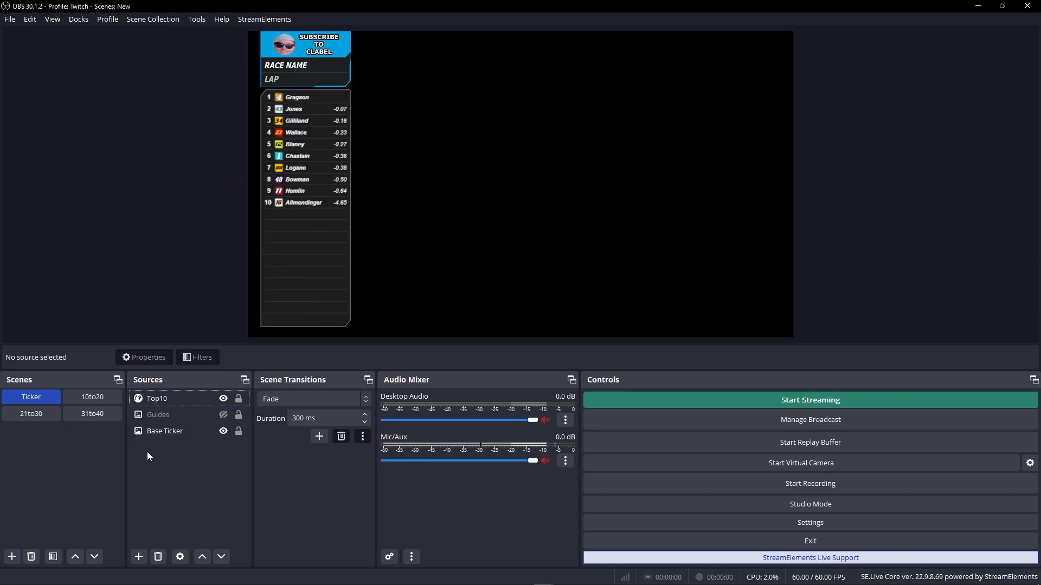
Add a new Source Switcher source named Other to the Ticker scene.
click(139, 556)
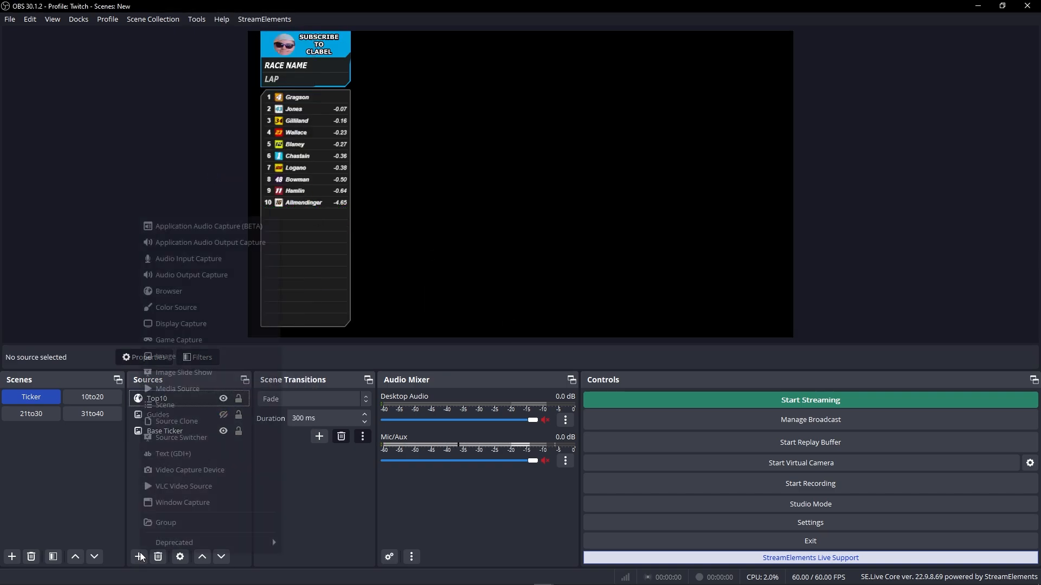
click(206, 438)
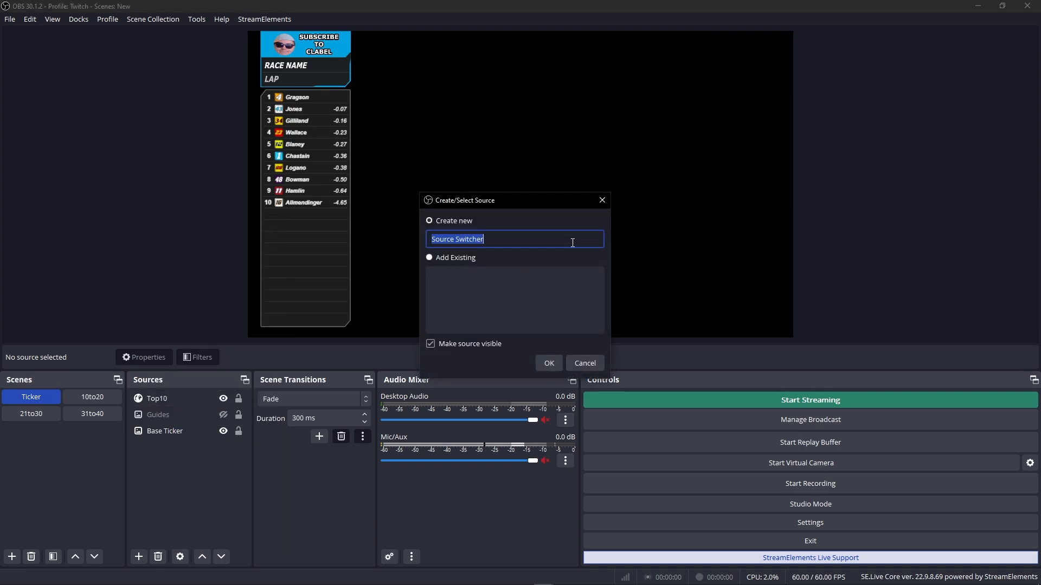
text(Other)
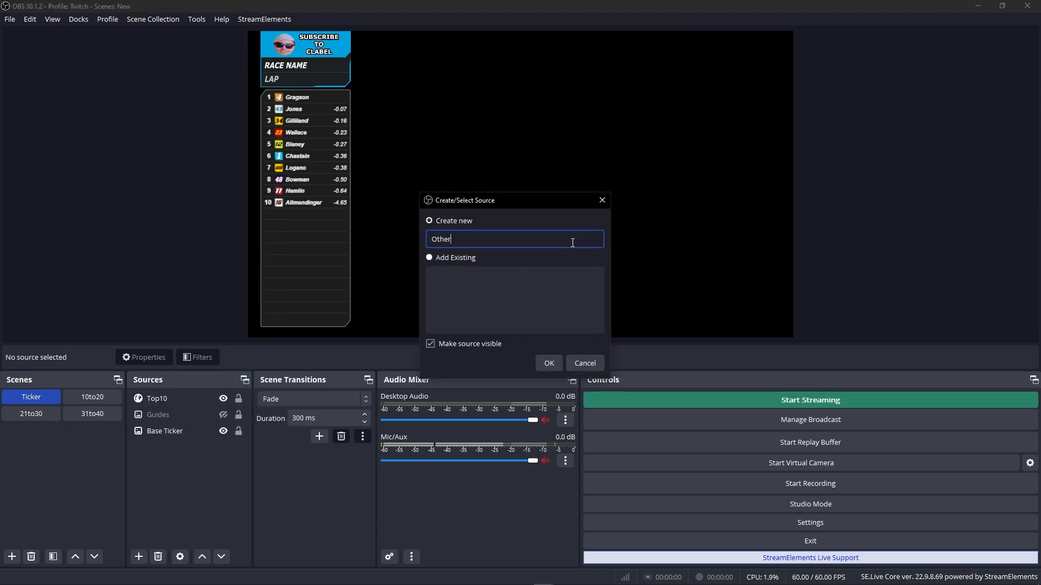
key(Return)
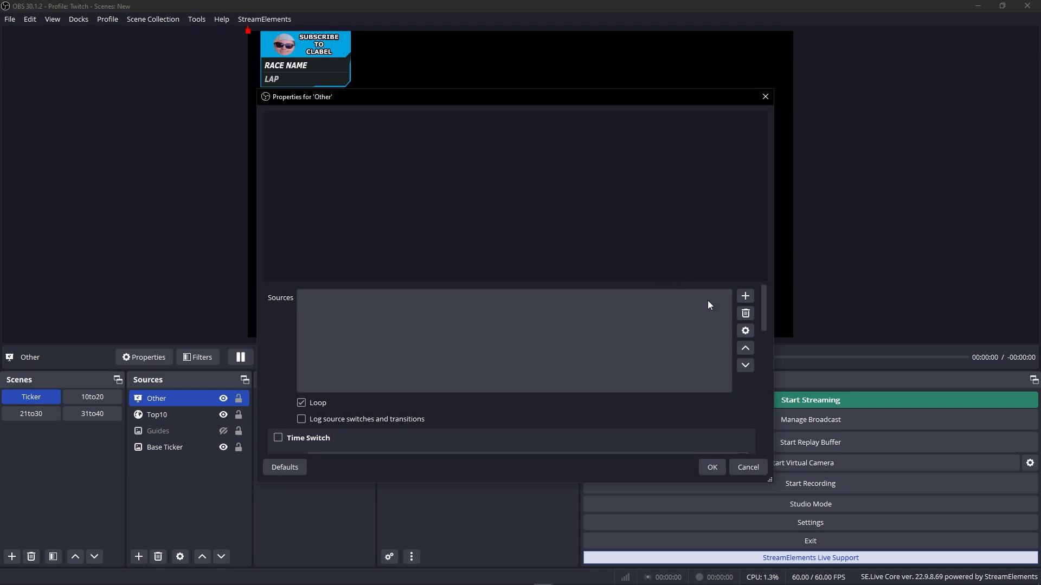
Add the scenes 10to20, 21to30 and 31to40 as entries in the Other switcher's source list and accept the properties.
click(746, 298)
drag(455, 255, 179, 388)
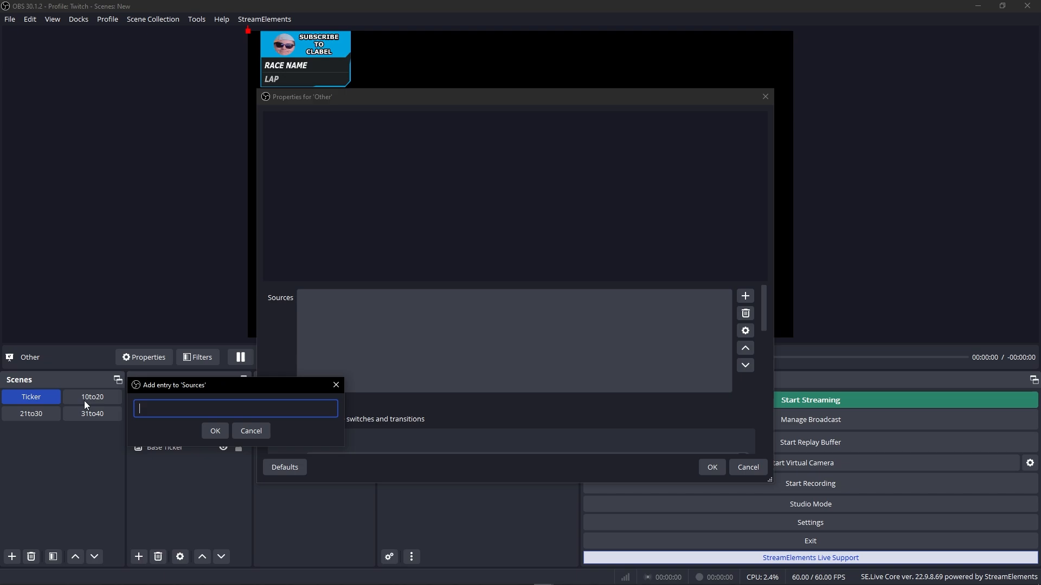
text(10to20)
key(Return)
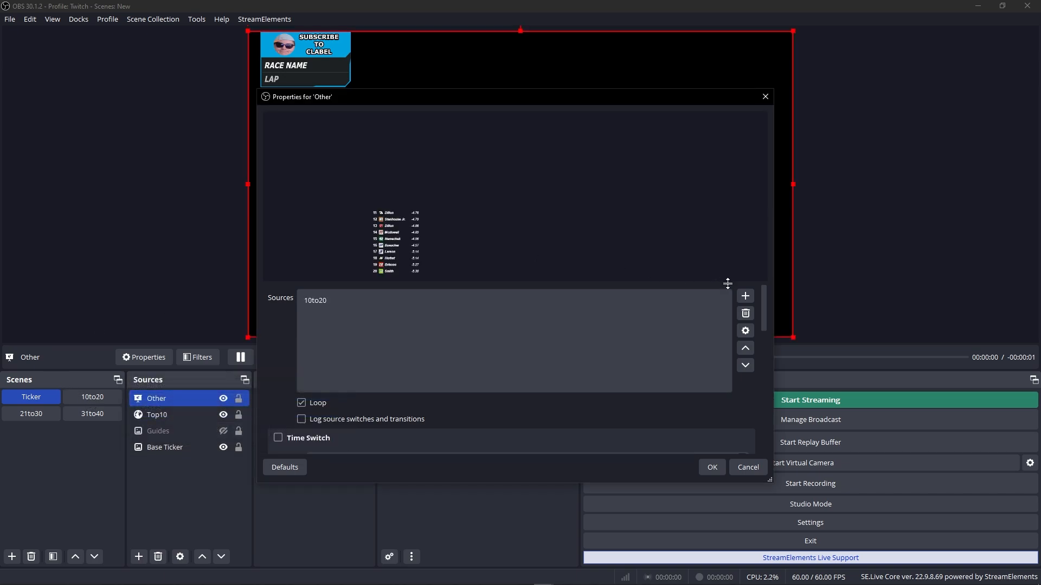
click(745, 296)
text(21to30)
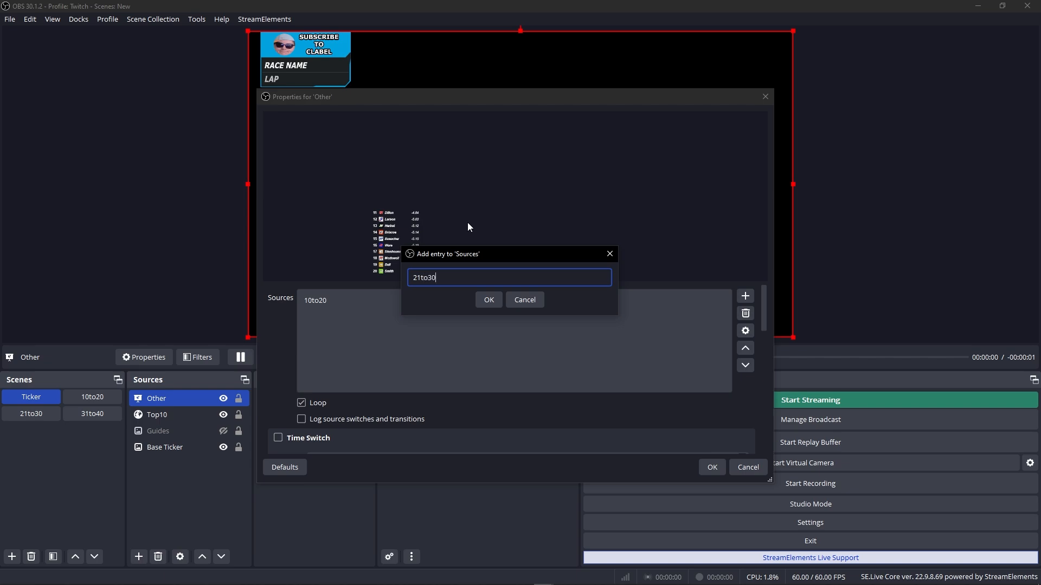
key(Return)
click(745, 296)
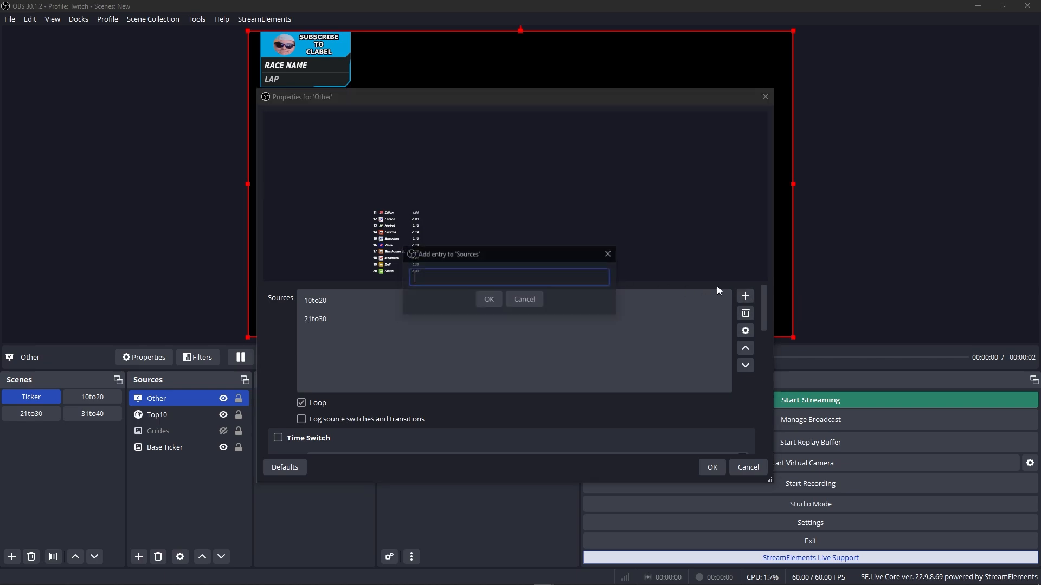
key(Return)
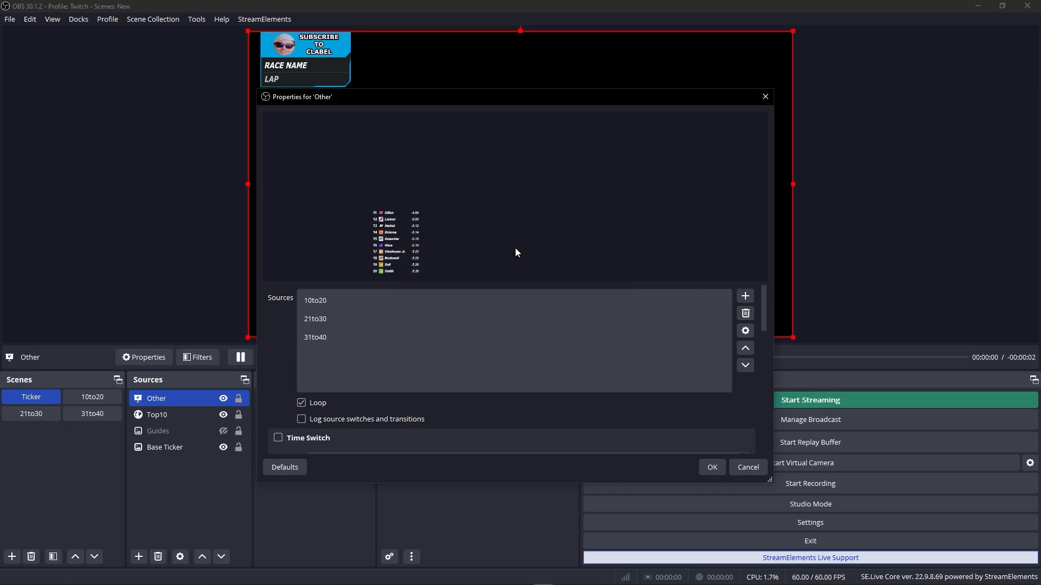
click(705, 466)
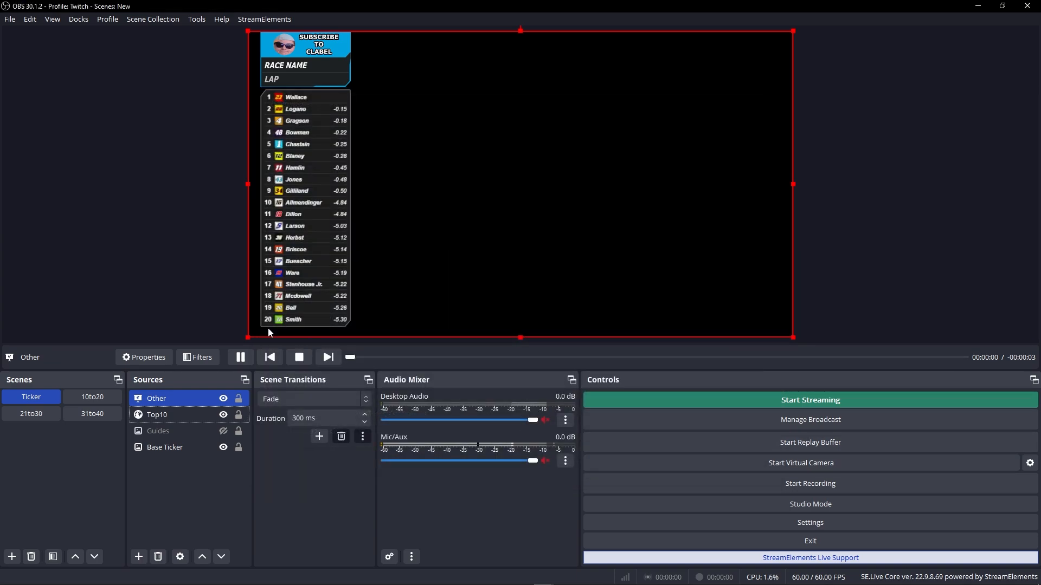
Enable Time Switch in the properties of the Other switcher source.
double_click(160, 401)
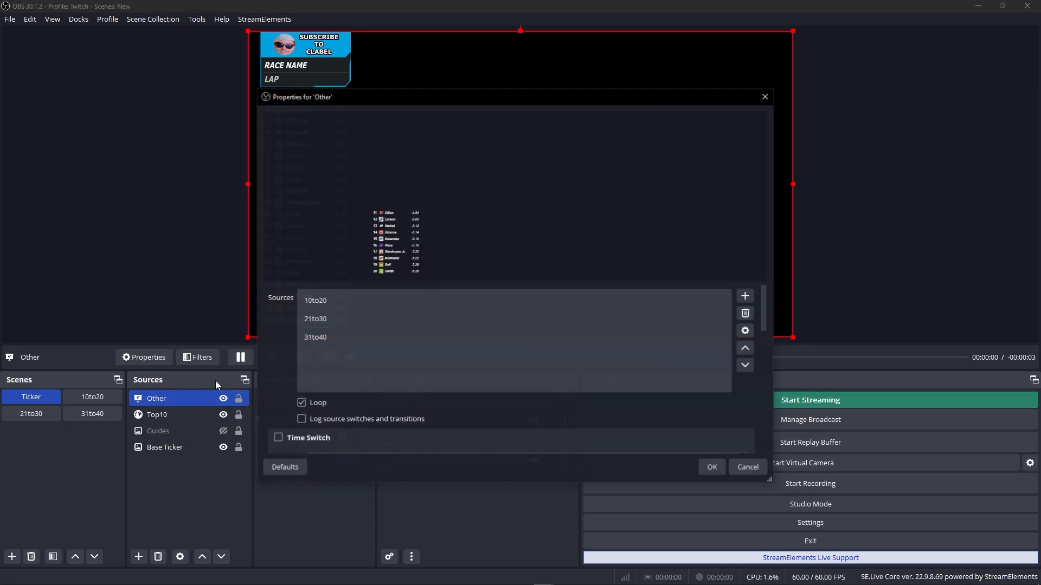
scroll(272, 339, down, 2)
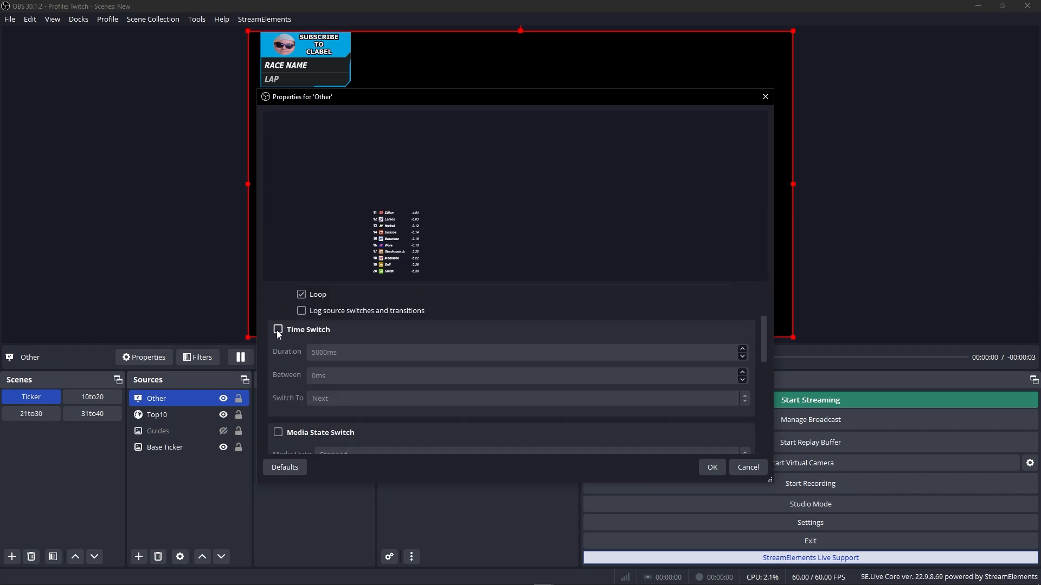
click(278, 330)
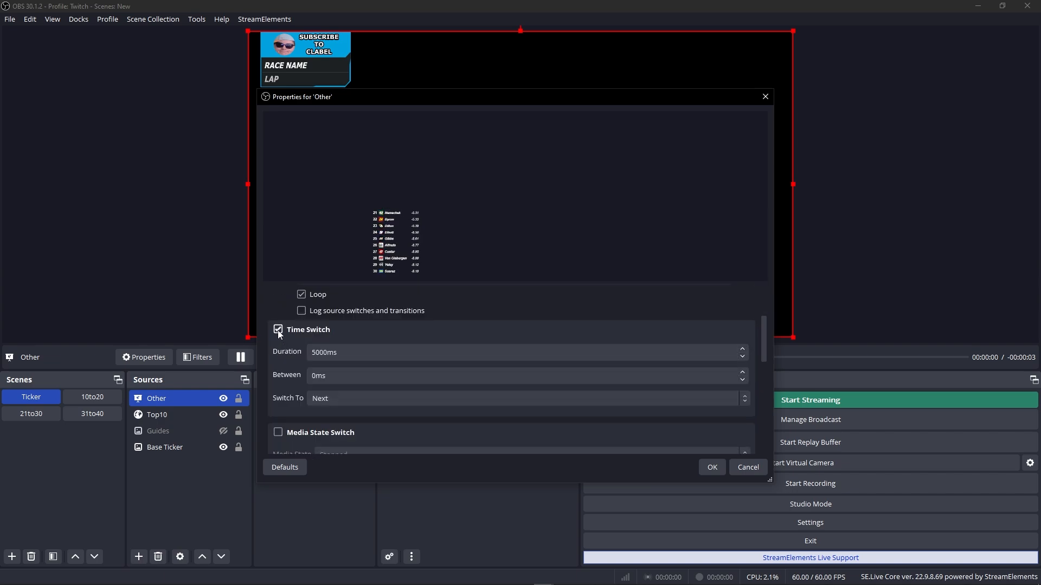
Try Time Switch durations of 20000 ms and 15000 ms, and leave the duration at 5000 ms.
click(317, 353)
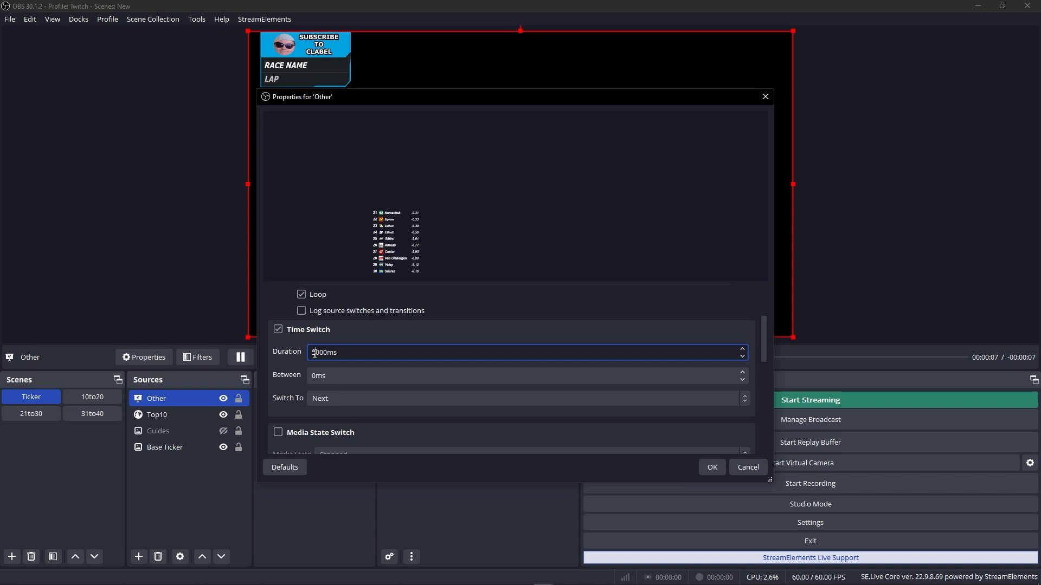
key(BackSpace)
text(20)
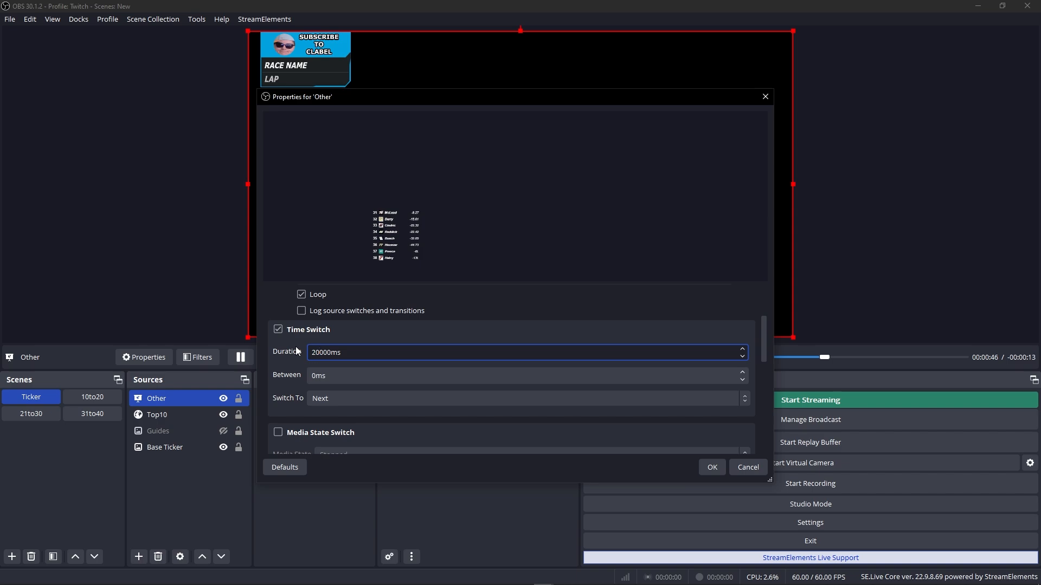
key(BackSpace)
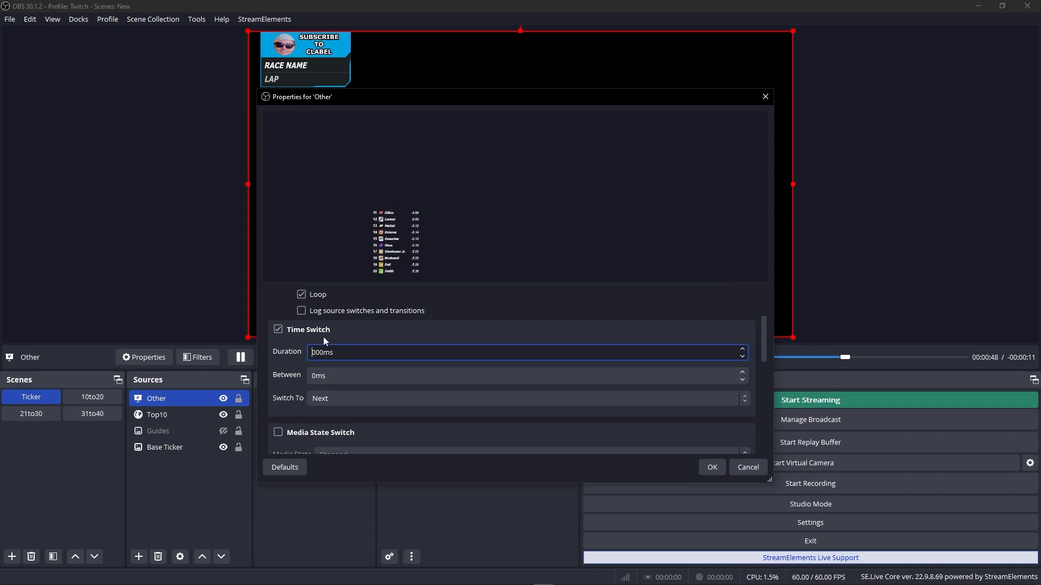
text(15)
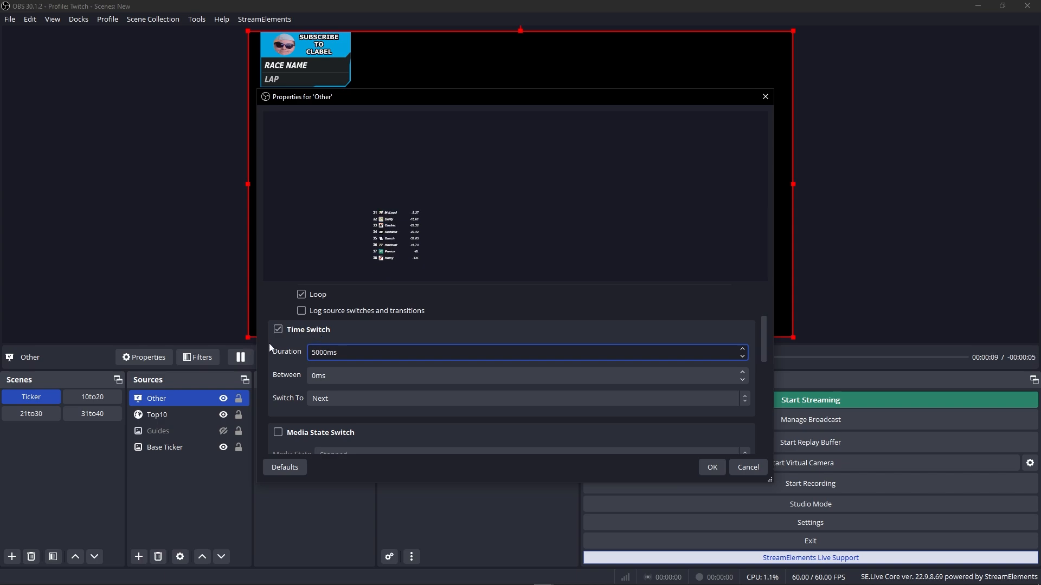
Set the Other switcher's transition type, show transition type and hide transition type to Fade.
scroll(291, 351, down, 3)
scroll(289, 348, down, 2)
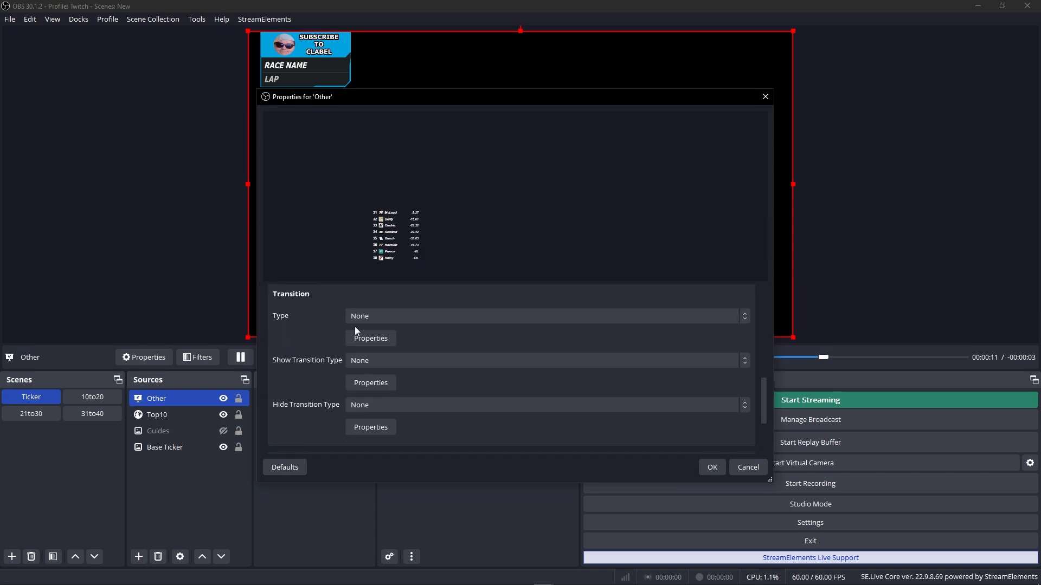
click(405, 319)
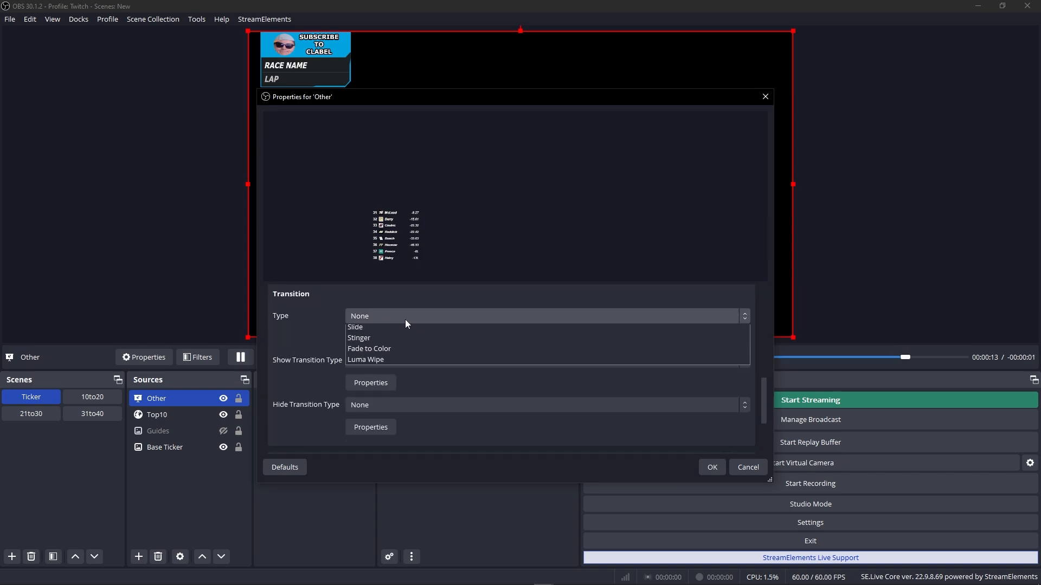
click(367, 358)
scroll(405, 357, up, 2)
click(399, 365)
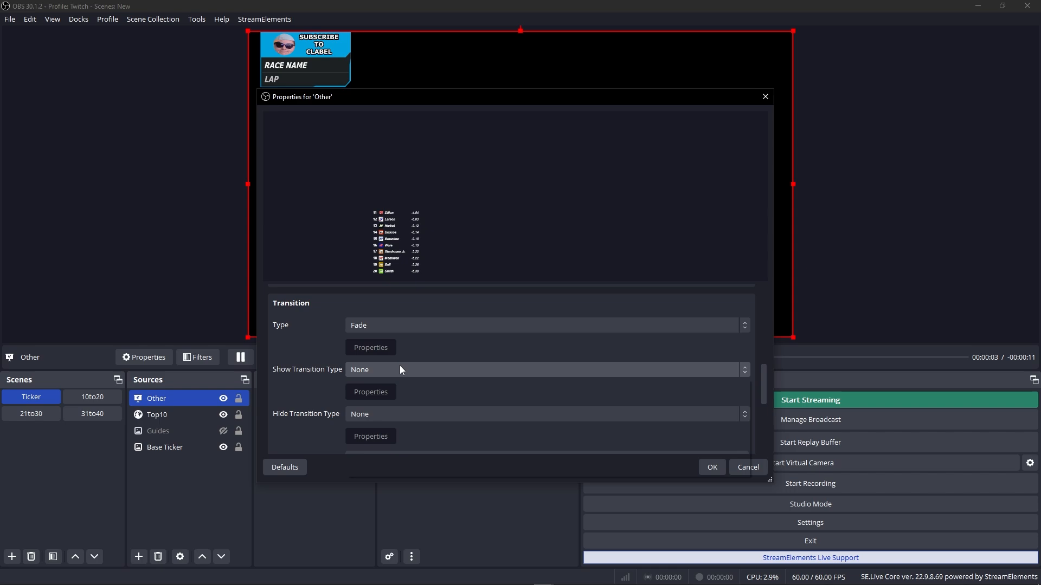
click(359, 417)
click(414, 360)
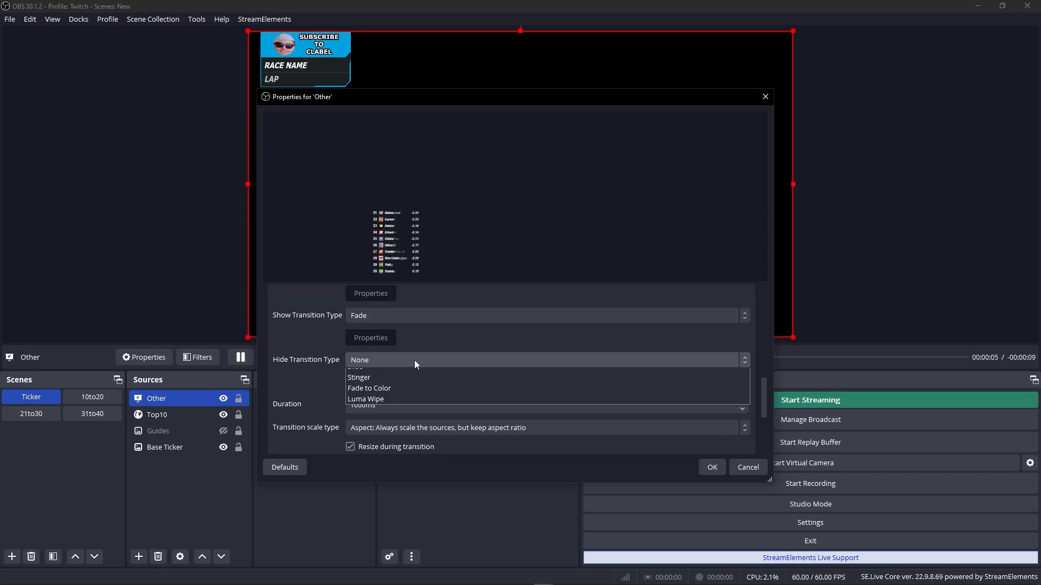
click(373, 405)
scroll(321, 349, up, 2)
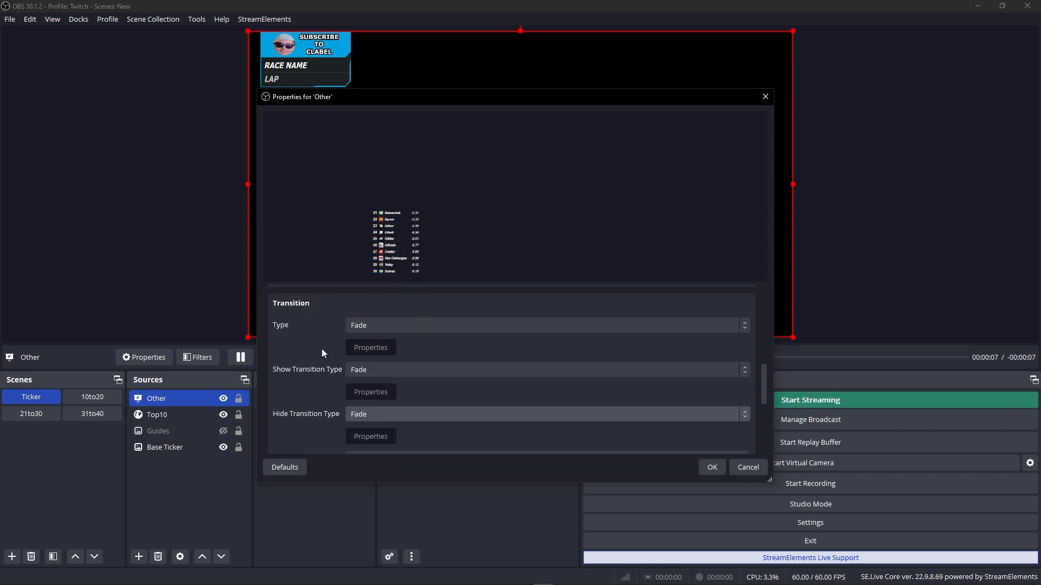
Review the available transition types and the remaining transition settings of the Other switcher source.
scroll(321, 349, down, 3)
scroll(321, 349, up, 3)
click(415, 328)
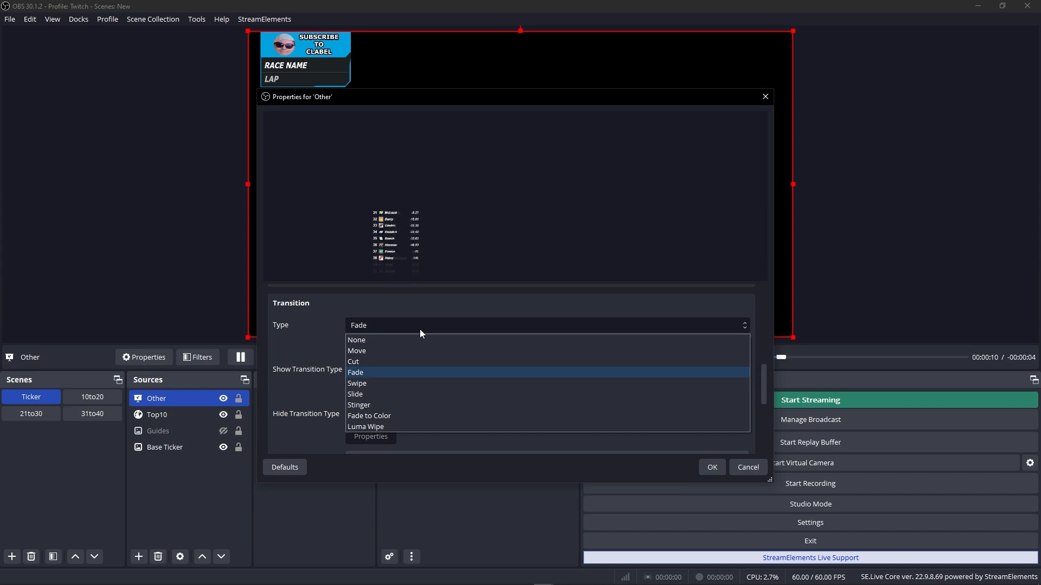
click(419, 329)
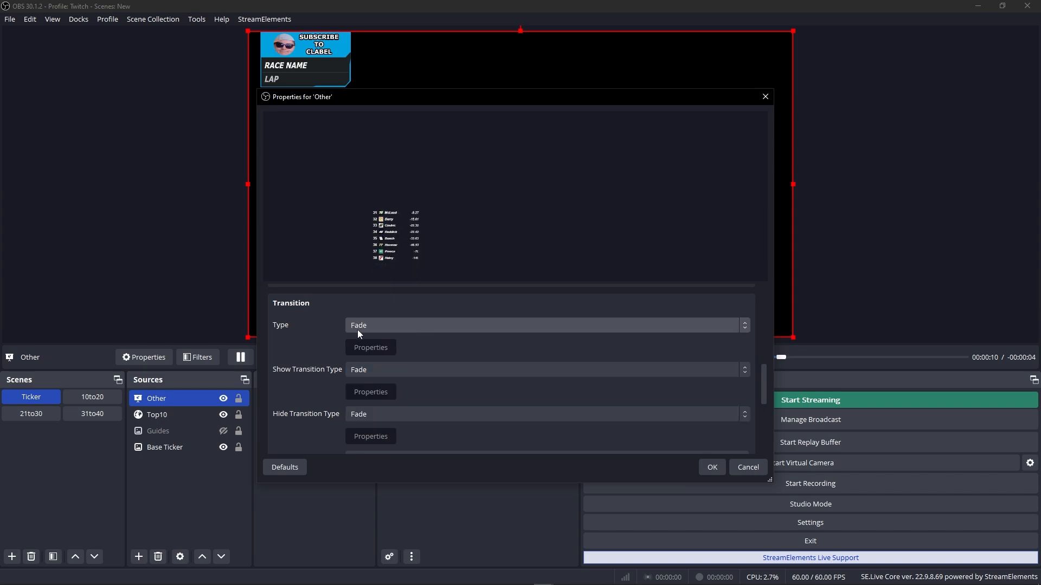
click(402, 332)
click(405, 330)
scroll(320, 347, down, 2)
scroll(321, 348, down, 2)
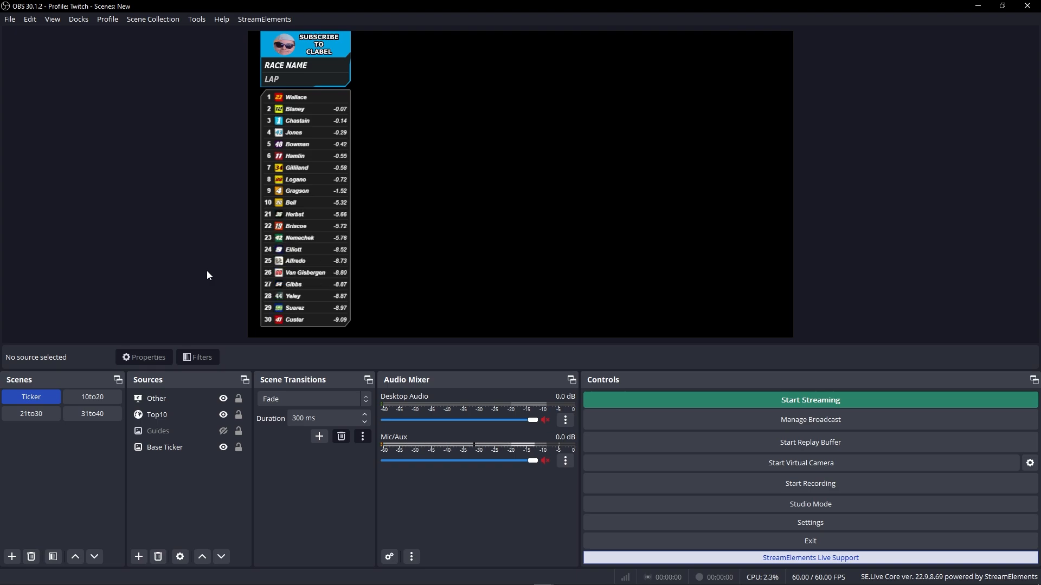
Add a new Browser source named Laps to the Ticker scene.
right_click(165, 492)
mouse_move(210, 391)
click(317, 320)
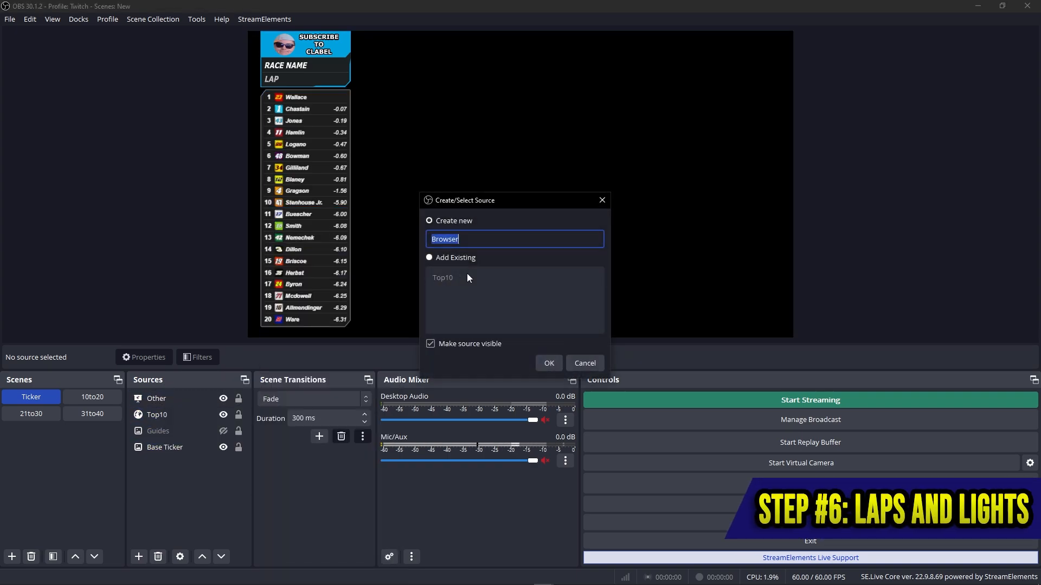
key(BackSpace)
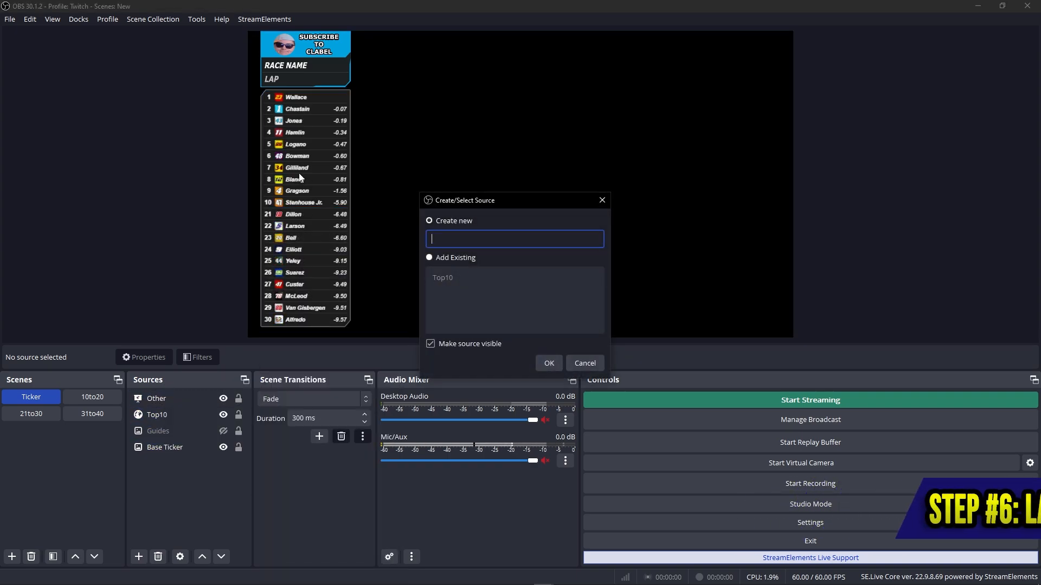
text(Laps)
key(Return)
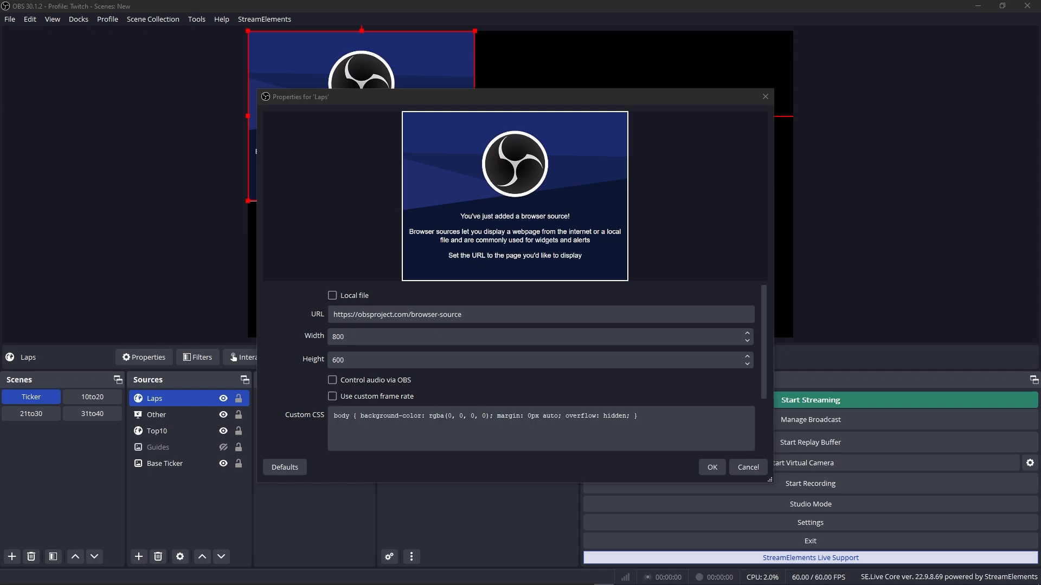
triple_click(432, 315)
text(http://127.0.0.1/web/racestats.php)
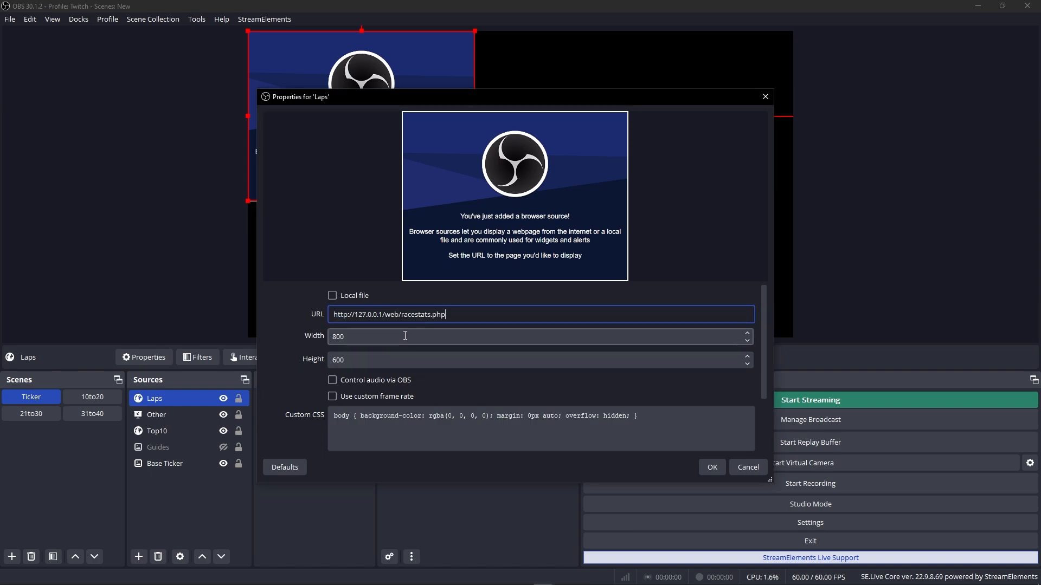
double_click(400, 337)
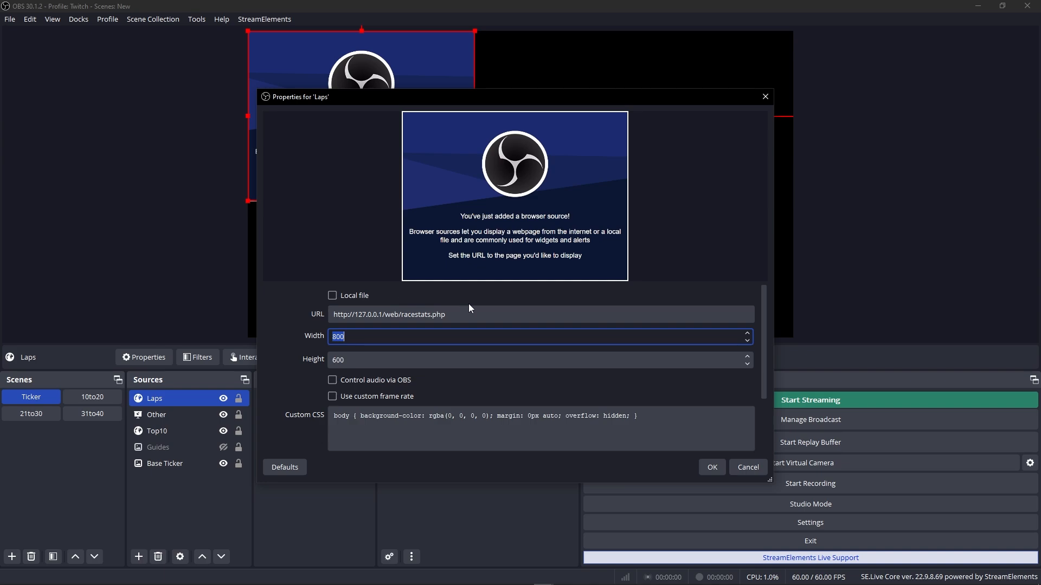
text(1920)
key(Tab)
text(1080)
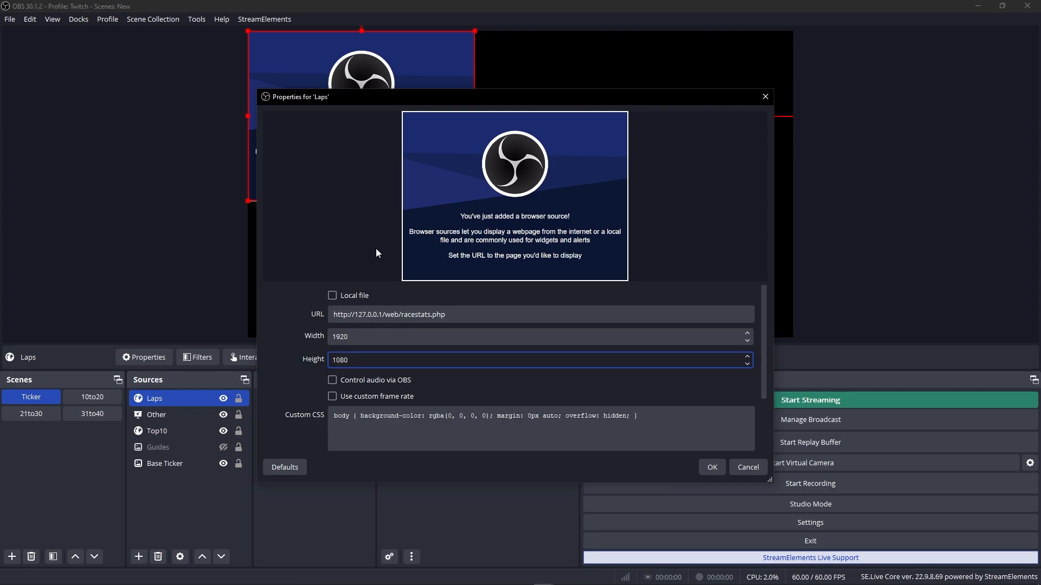
click(713, 467)
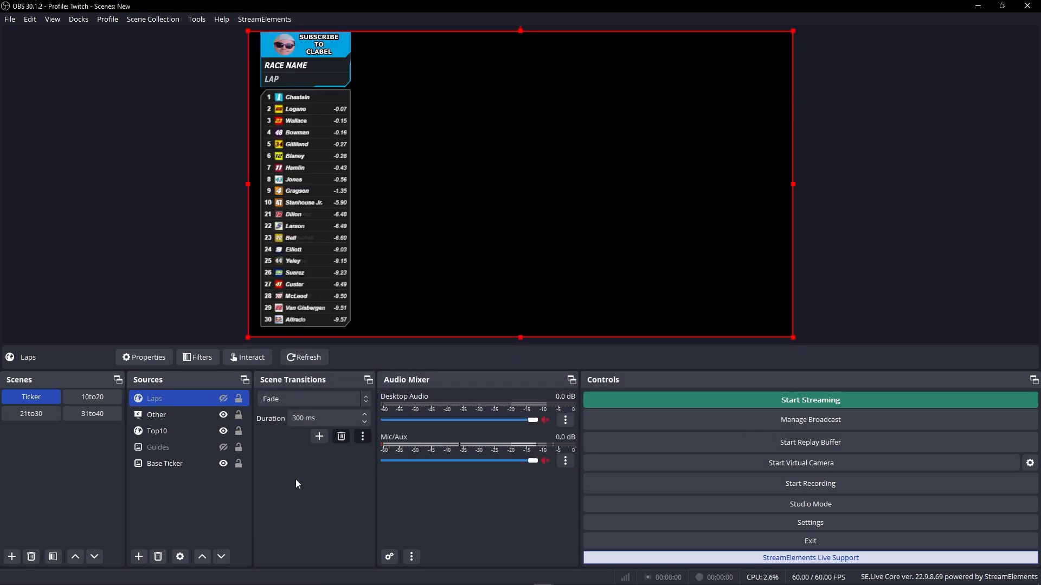
Check the image file path in the Base Ticker source's properties and close them without changes.
click(178, 469)
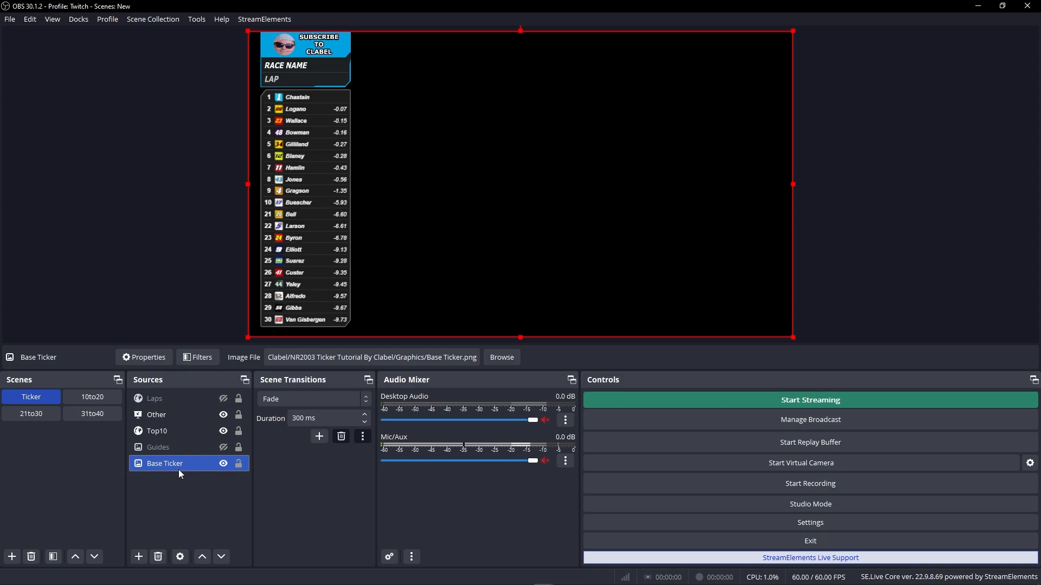
double_click(179, 470)
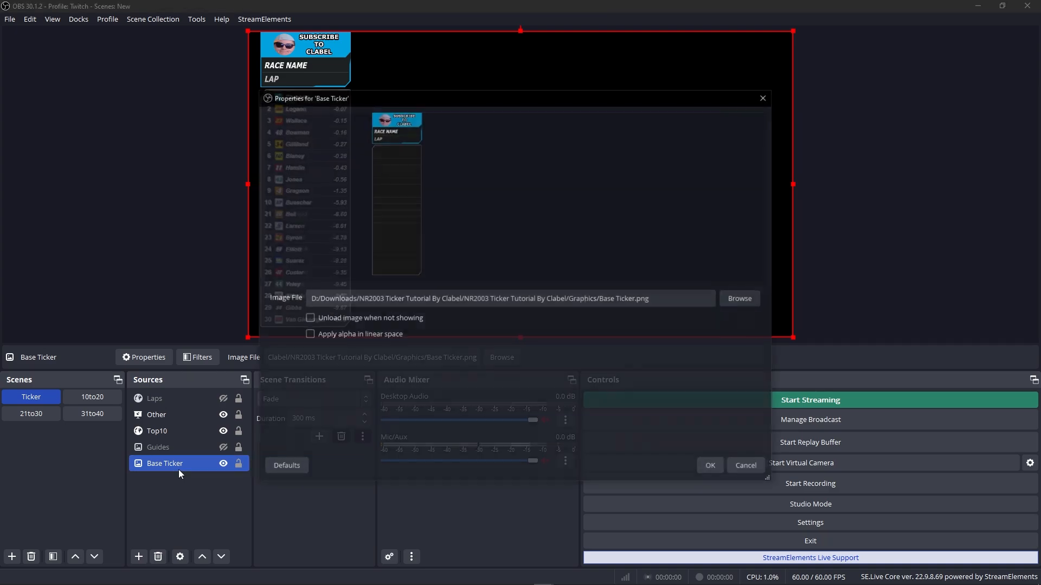
click(743, 462)
Open Ticker Graphics.psd from the extracted NR2003 ticker tutorial's Graphics folder in Photoshop.
mouse_move(463, 577)
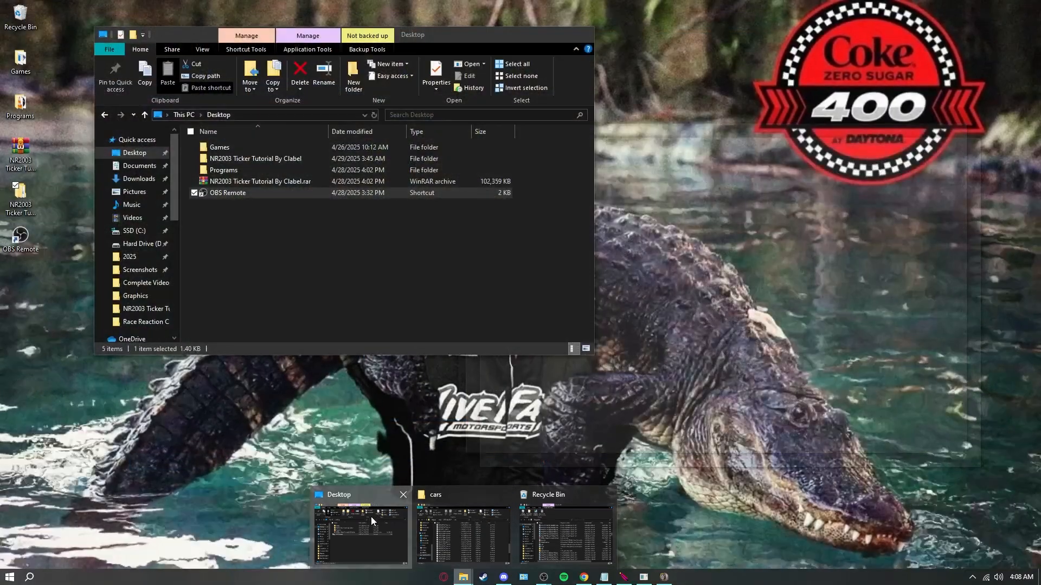
click(371, 516)
double_click(236, 160)
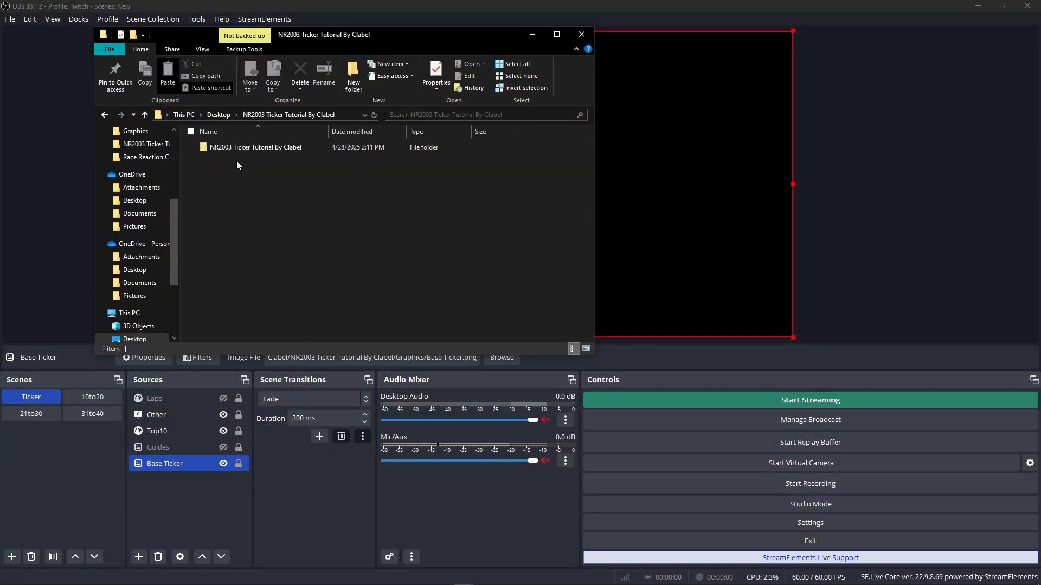
double_click(233, 151)
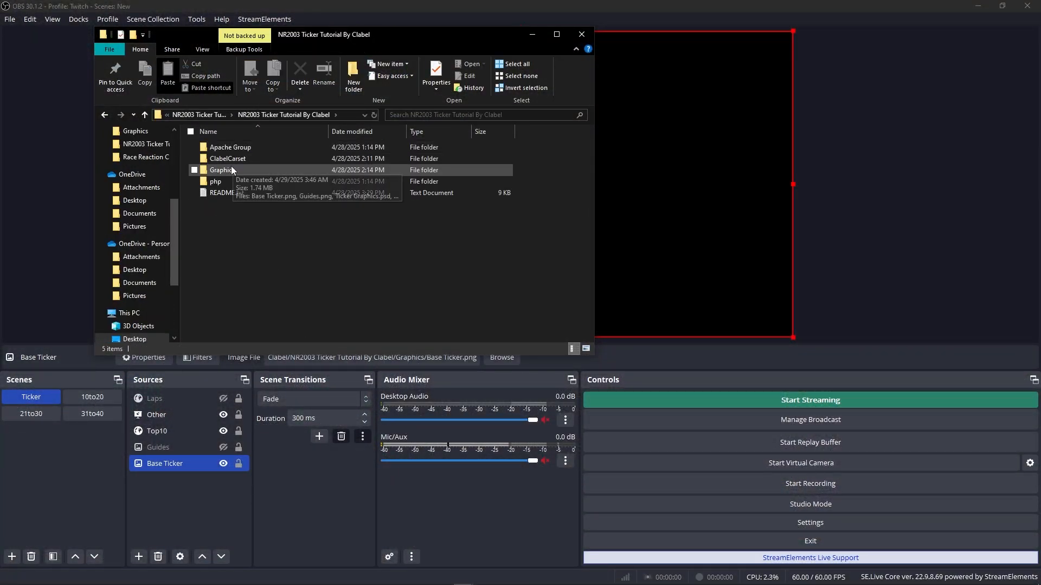
double_click(230, 167)
drag(449, 232, 323, 232)
click(341, 174)
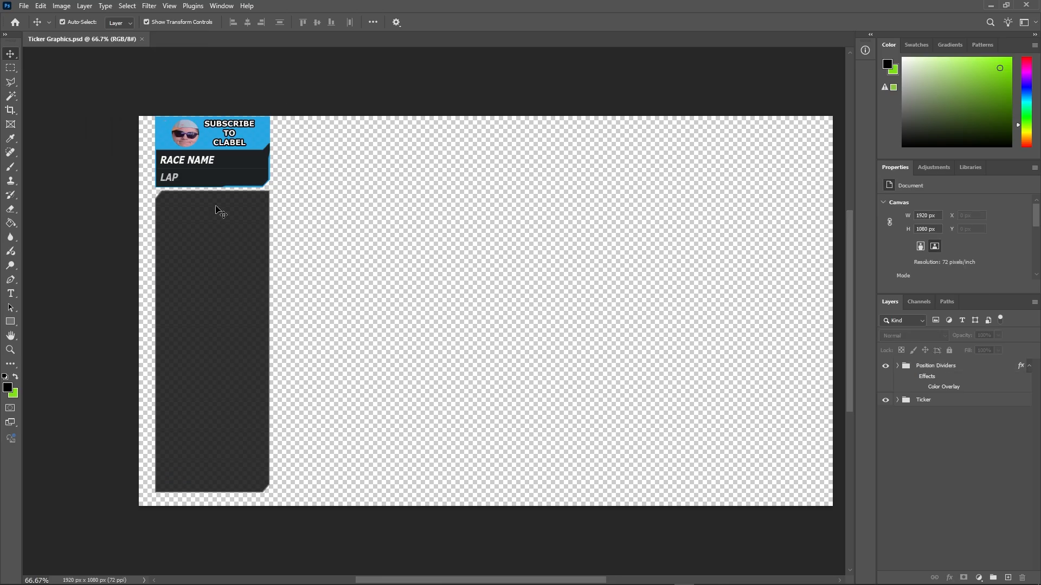
Replace the RACE NAME text in the ticker header with SHITFUCK and deselect the text layer.
scroll(188, 156, up, 6)
key(t)
scroll(248, 167, up, 3)
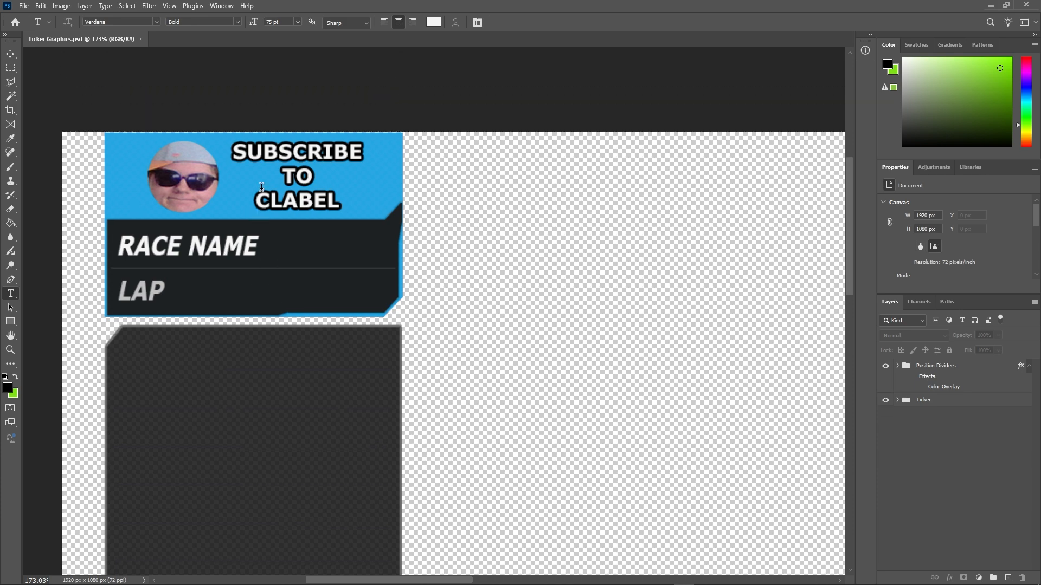
scroll(248, 168, up, 6)
scroll(249, 167, down, 5)
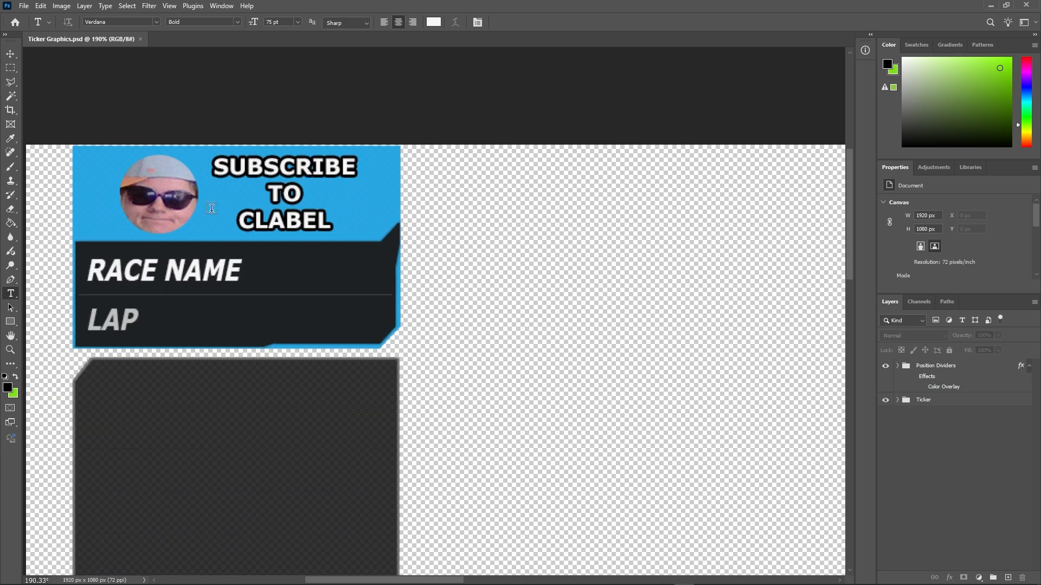
double_click(147, 270)
key(ctrl+a)
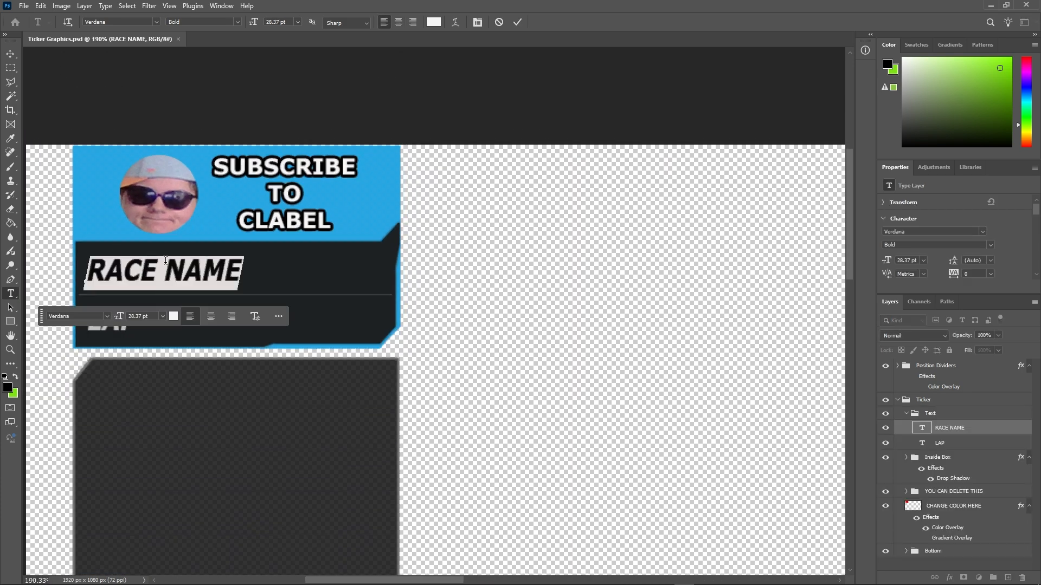
text(shitfuck)
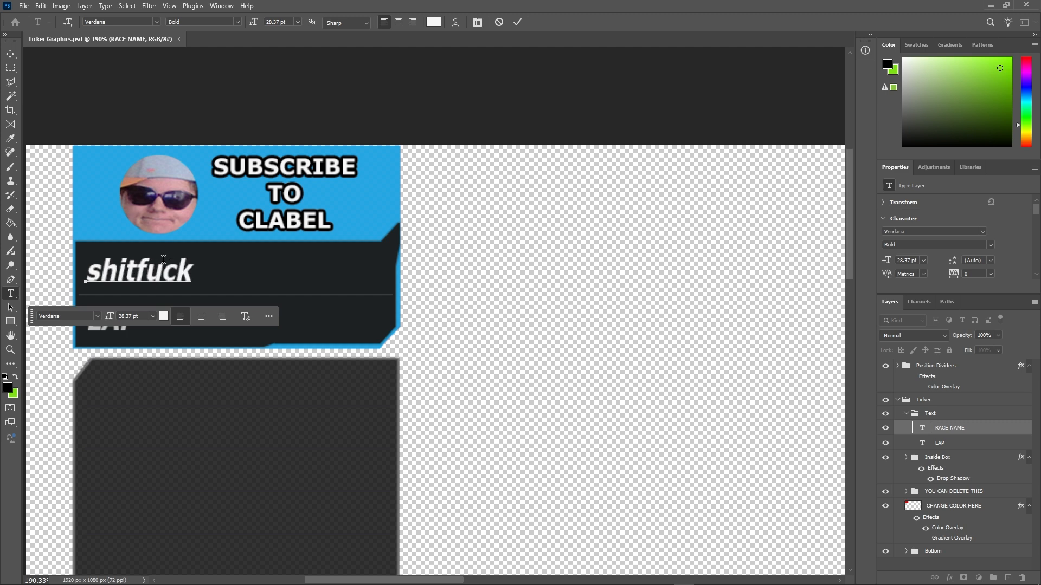
key(ctrl+a)
text(SH)
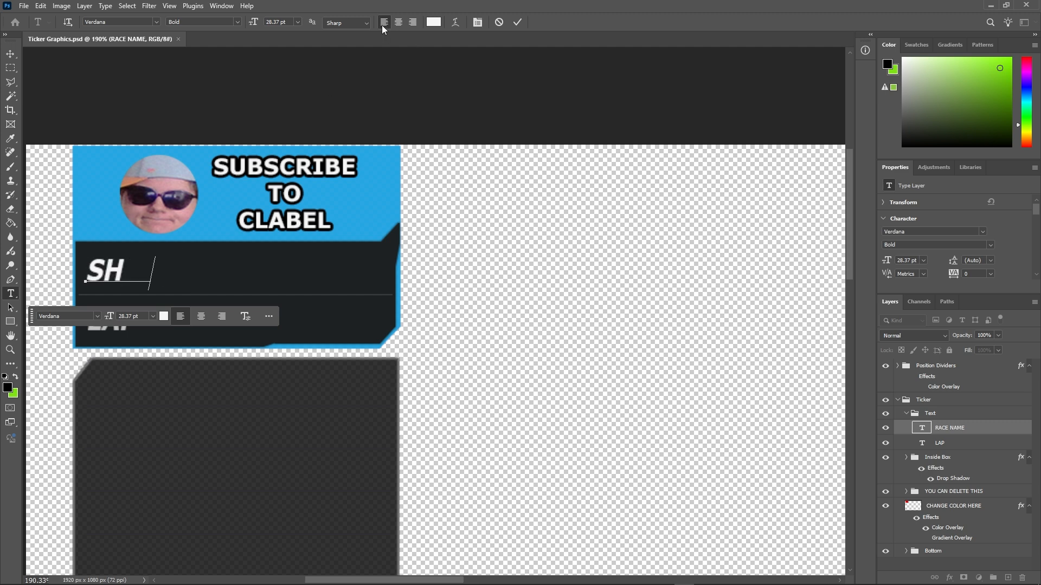
text(ITFUCK)
click(517, 22)
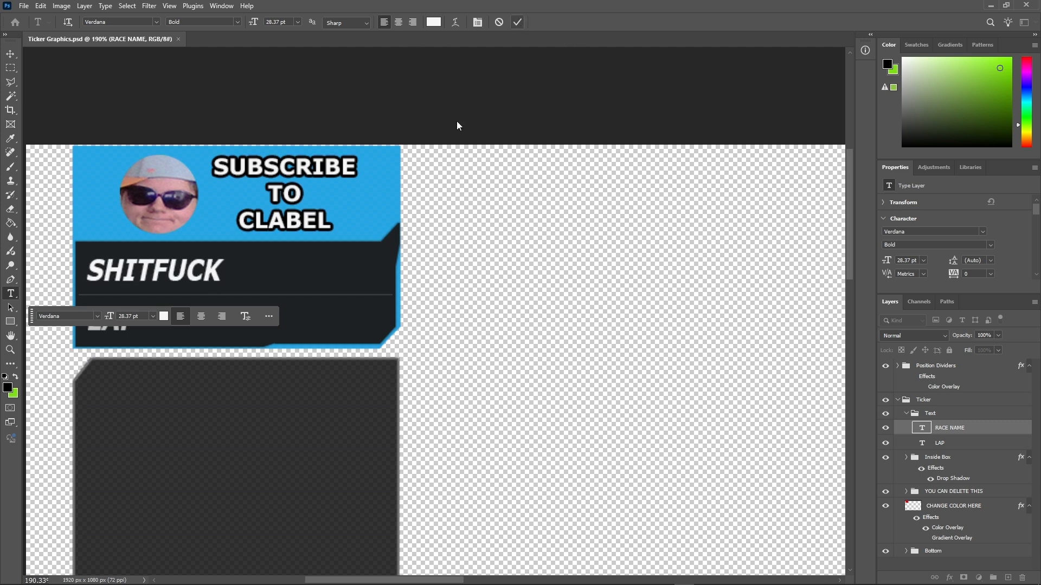
scroll(286, 226, up, 4)
scroll(242, 161, left, 3)
scroll(277, 167, down, 2)
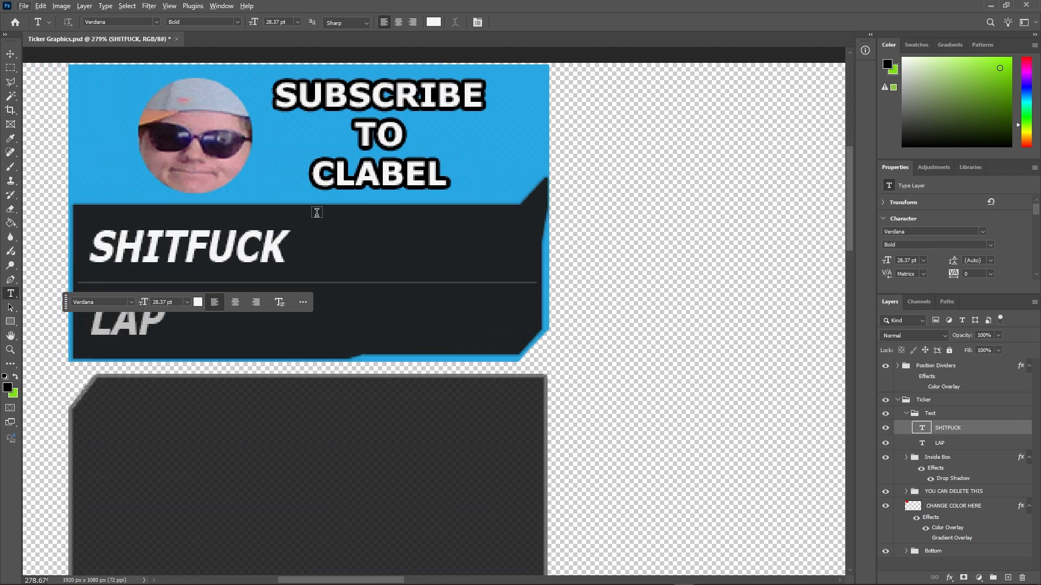
key(v)
key(alt+v)
click(704, 300)
click(657, 274)
Change the Color Overlay of the CHANGE COLOR HERE layer to red and apply the layer style.
scroll(643, 272, down, 12)
scroll(630, 269, down, 1)
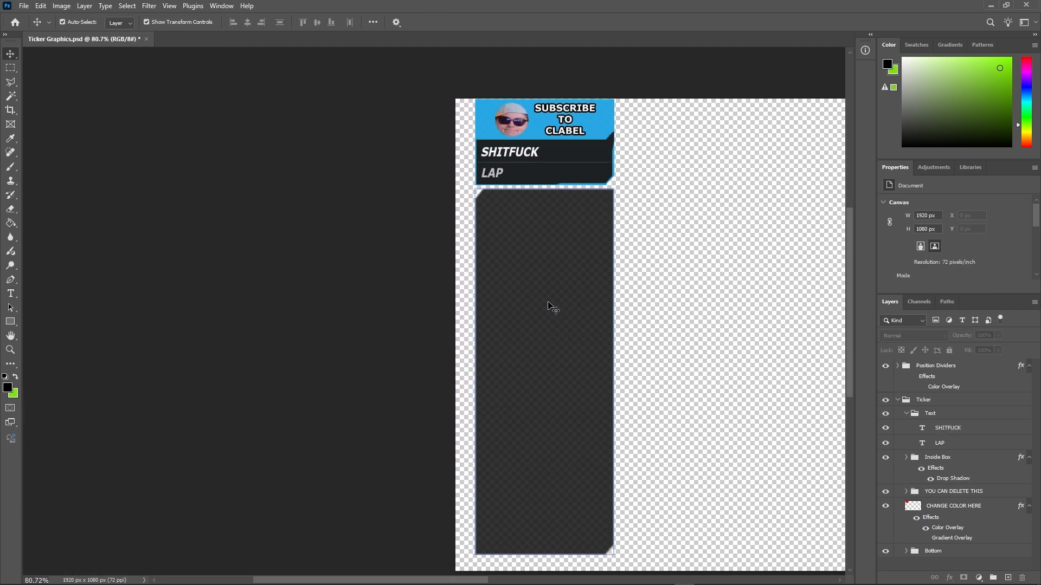
scroll(552, 307, right, 3)
click(960, 470)
click(950, 506)
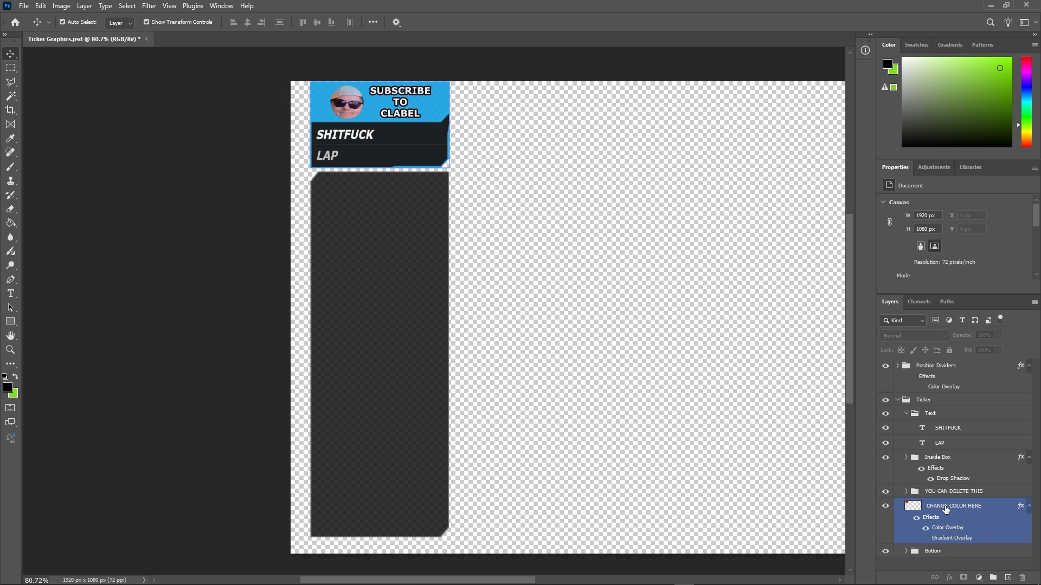
double_click(944, 529)
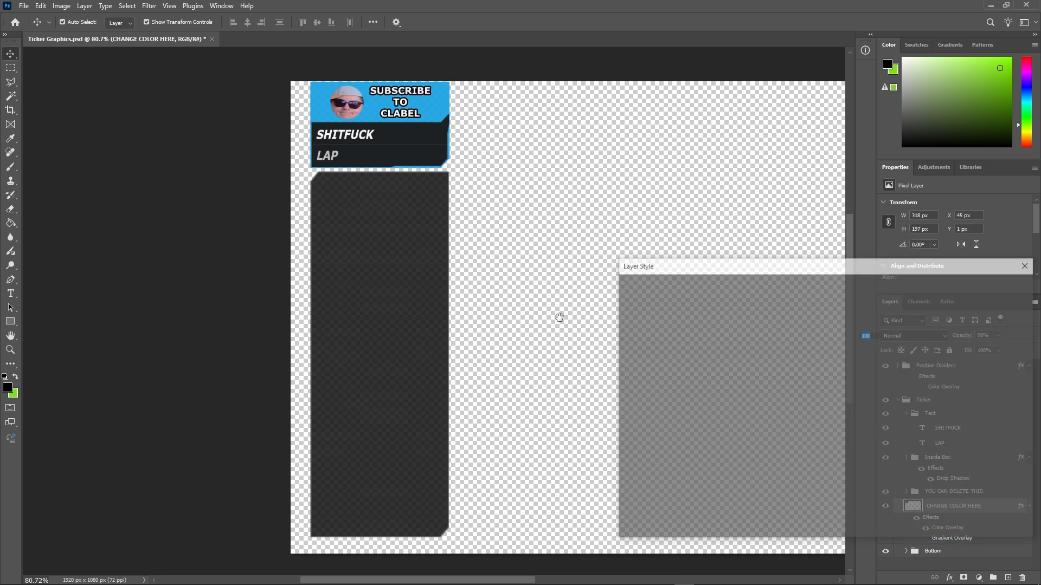
click(872, 323)
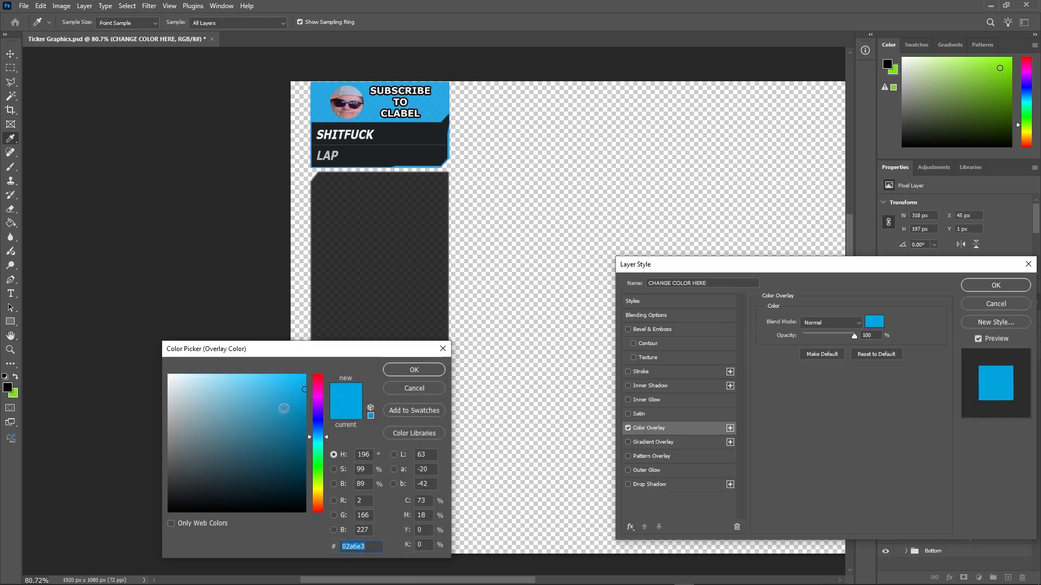
text(e30202)
key(Return)
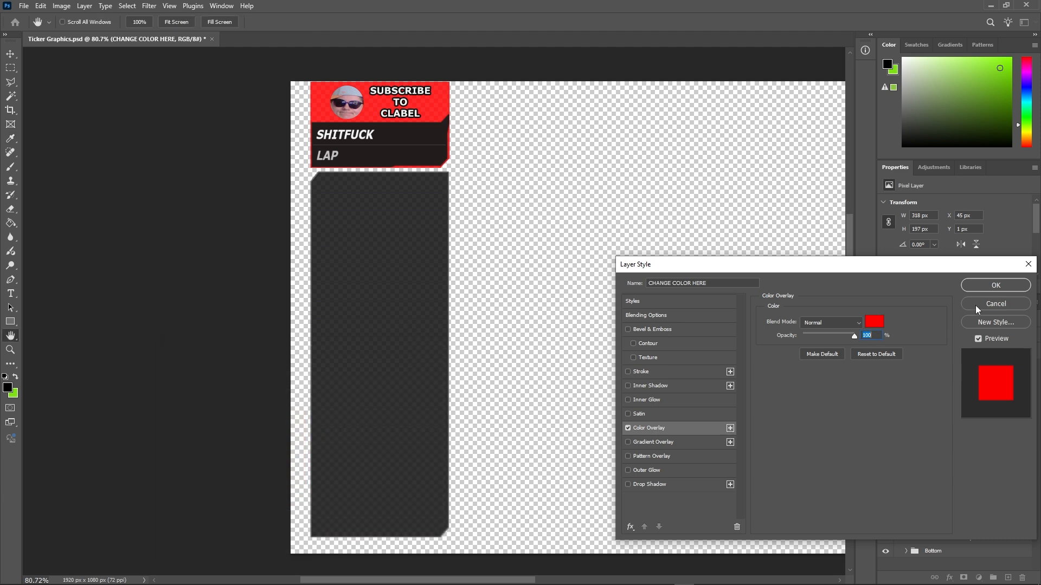
click(994, 286)
click(558, 137)
Switch the CHANGE COLOR HERE layer from its Color Overlay effect to the Gradient Overlay effect.
scroll(425, 147, up, 8)
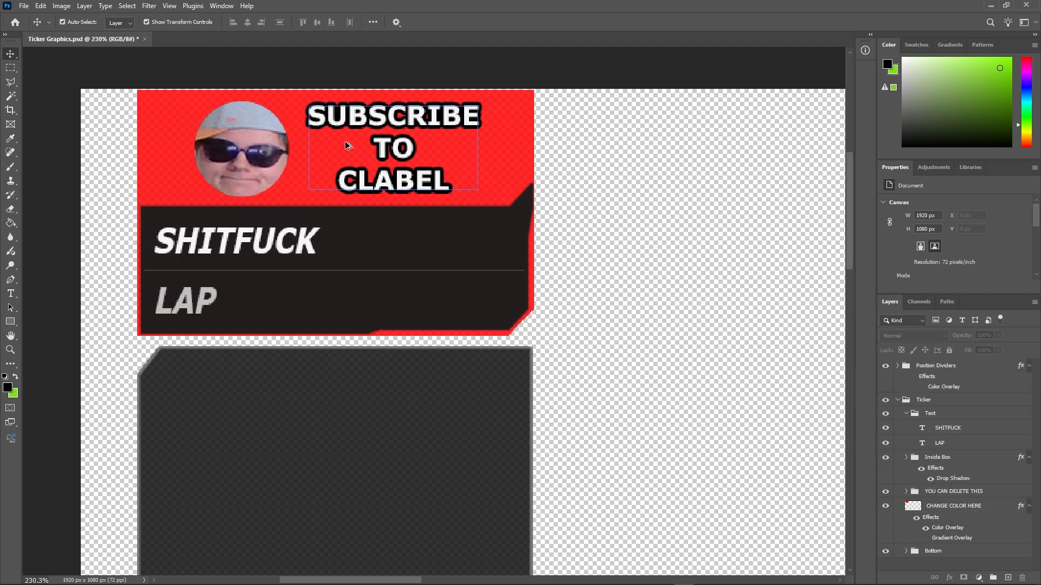
scroll(339, 141, down, 5)
click(925, 517)
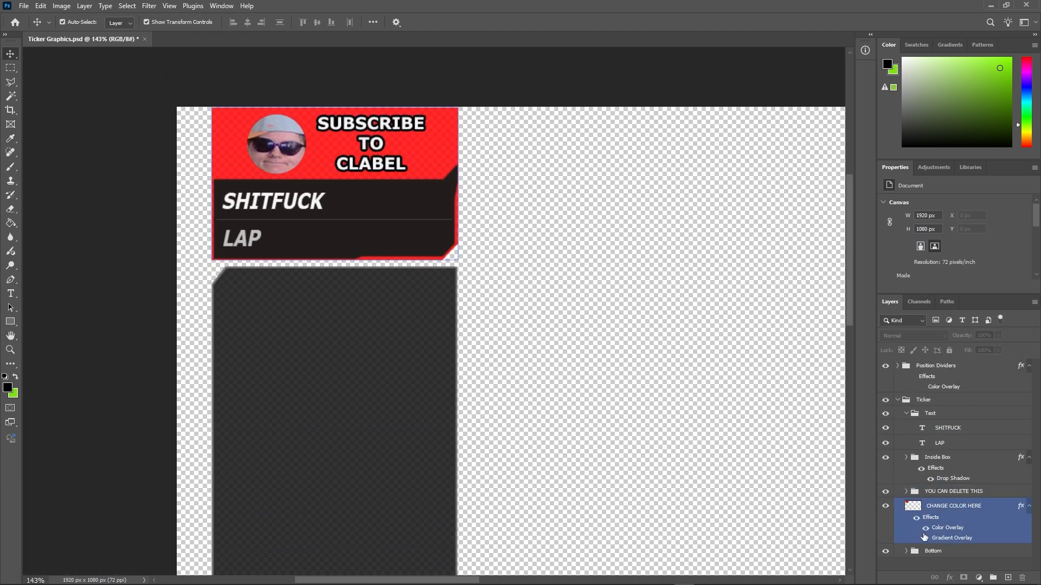
click(927, 539)
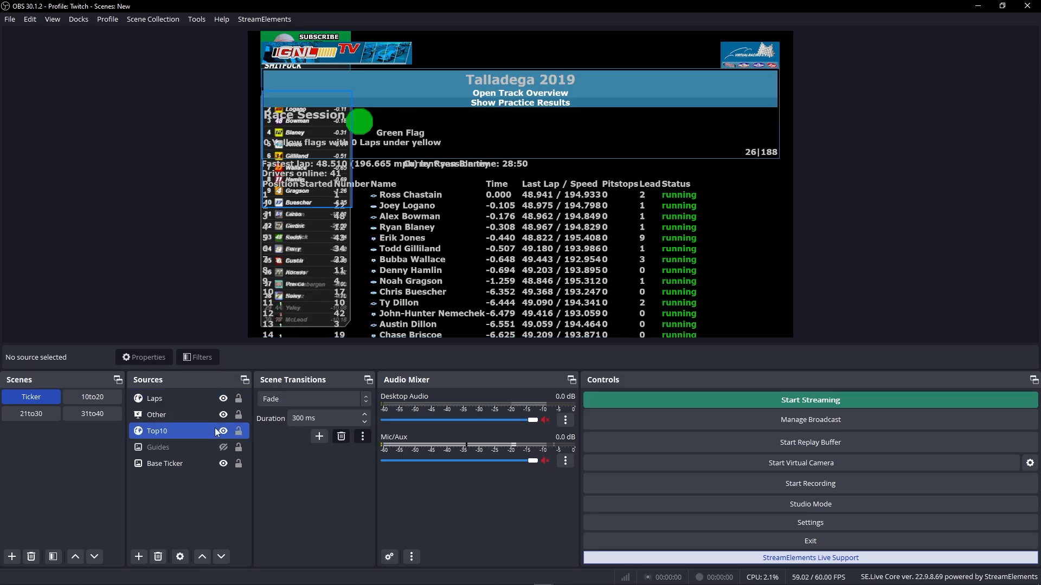
In OBS, crop the Laps source on all sides to only the lap counter, enlarging it for a tighter crop.
click(187, 399)
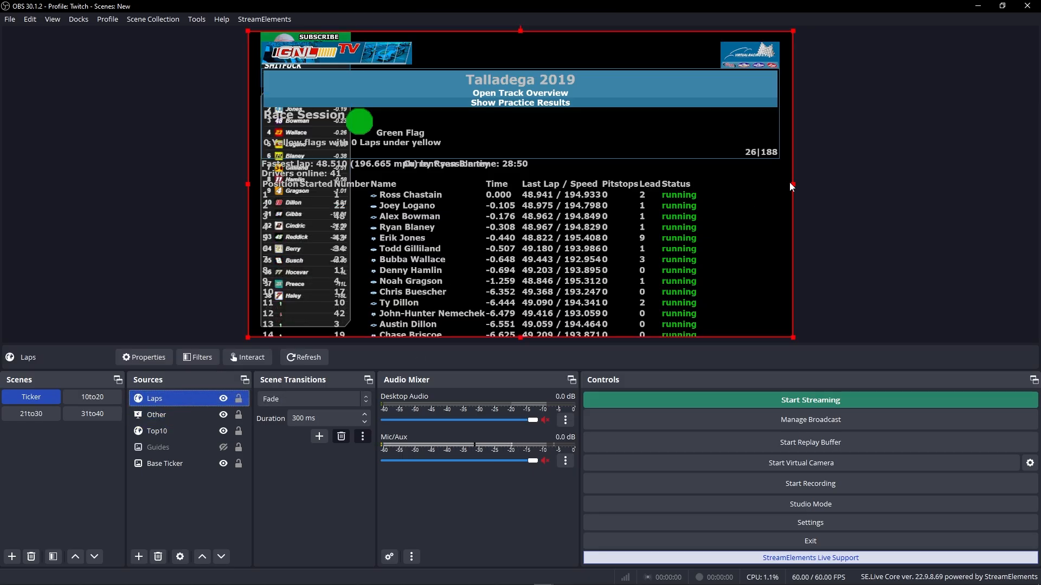
drag(248, 185, 767, 145)
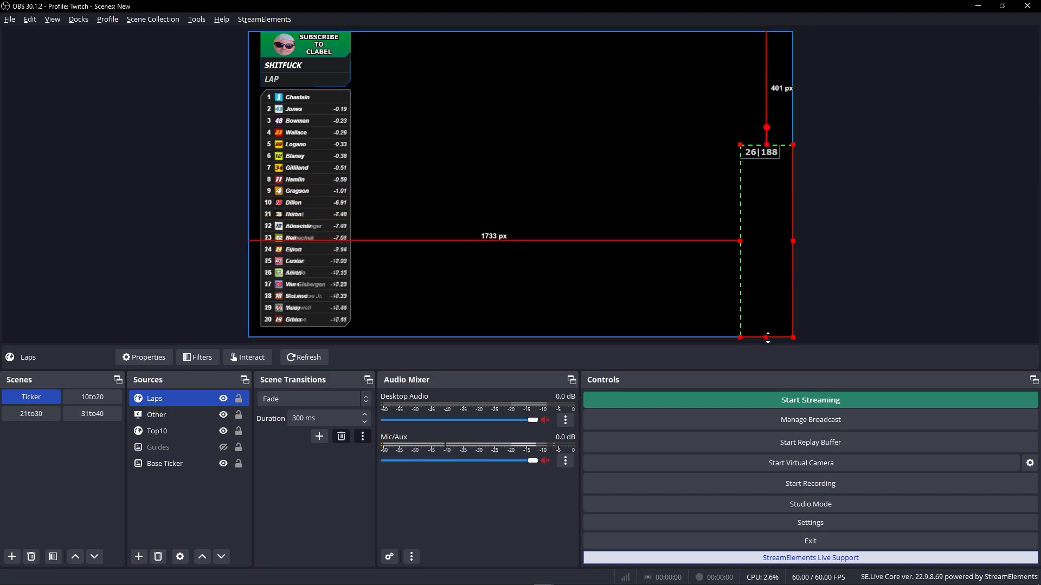
drag(767, 337, 781, 160)
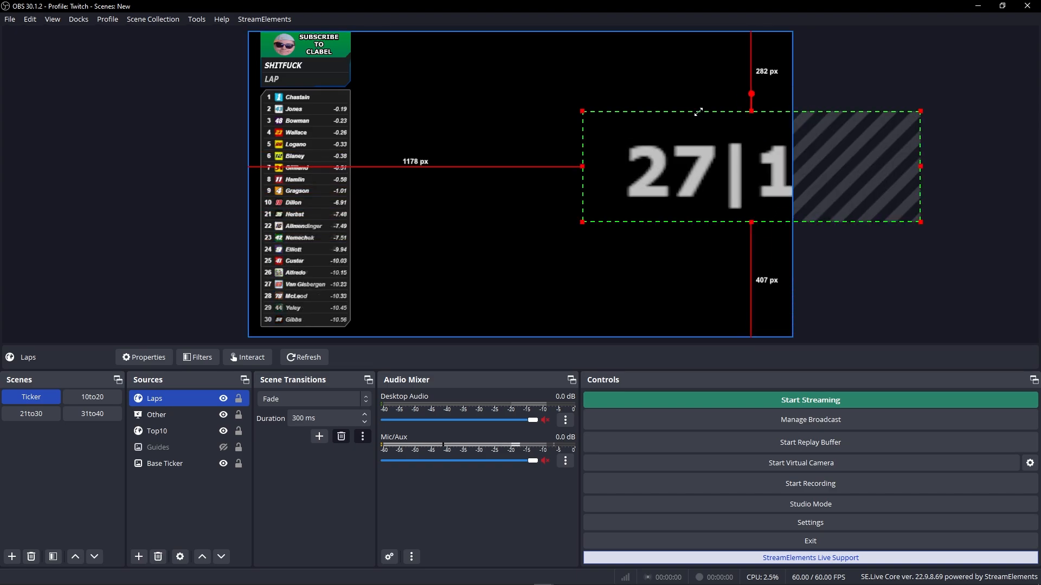
drag(697, 111, 697, 121)
drag(714, 169, 566, 200)
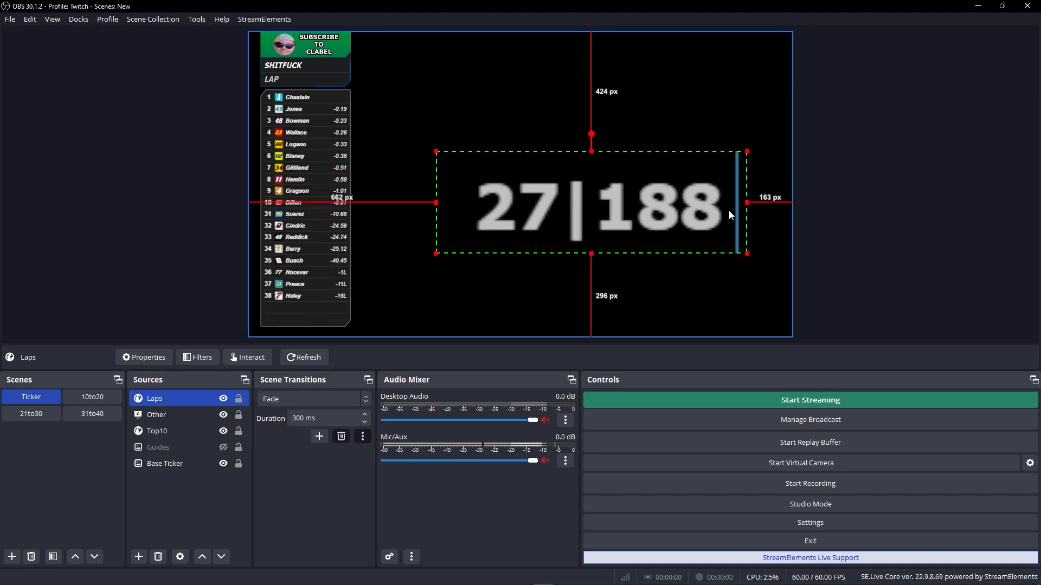
drag(748, 201, 736, 202)
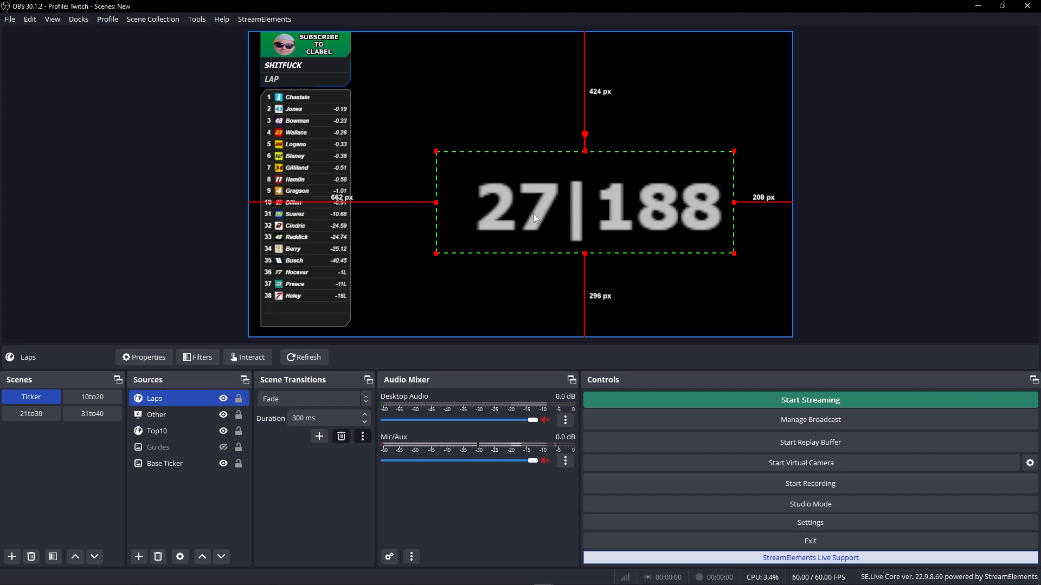
Show the Guides source, then shrink the Laps counter and place it in the ticker's LAP row.
drag(559, 226, 192, 151)
click(223, 448)
click(523, 169)
drag(331, 104, 332, 101)
drag(49, 178, 328, 85)
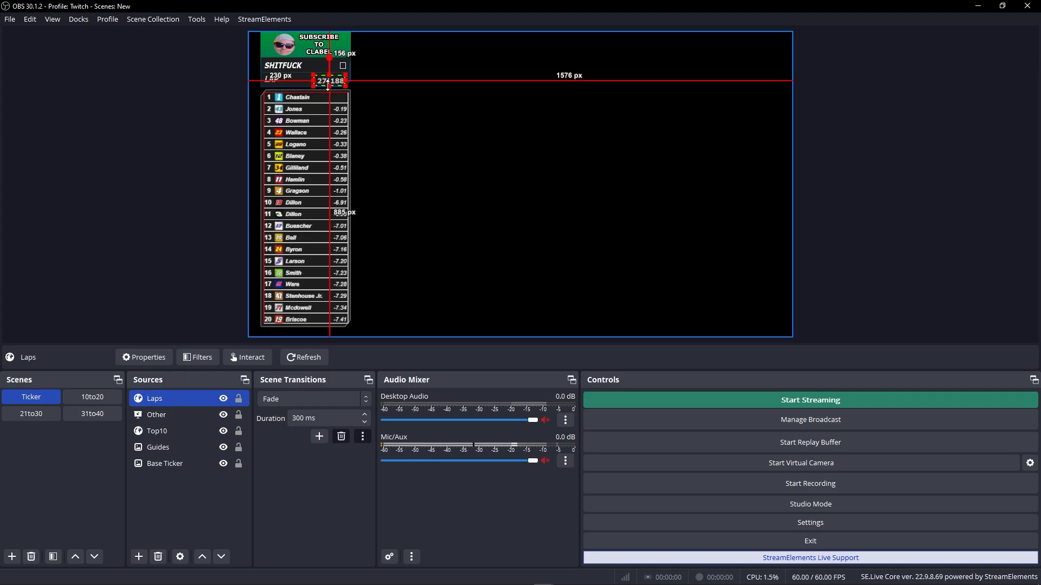
Nudge the Laps counter up 8 pixels within the LAP row and hide the Guides source.
key(Up)
key(Up)
key(Up)
key(Up)
key(Up)
key(Up)
key(Up)
key(Up)
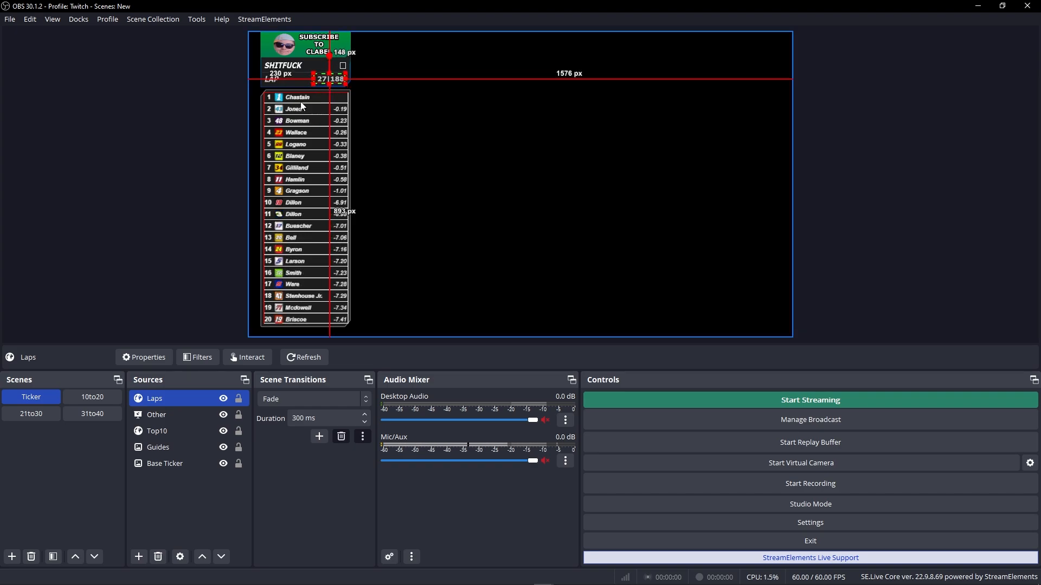
click(224, 447)
click(223, 437)
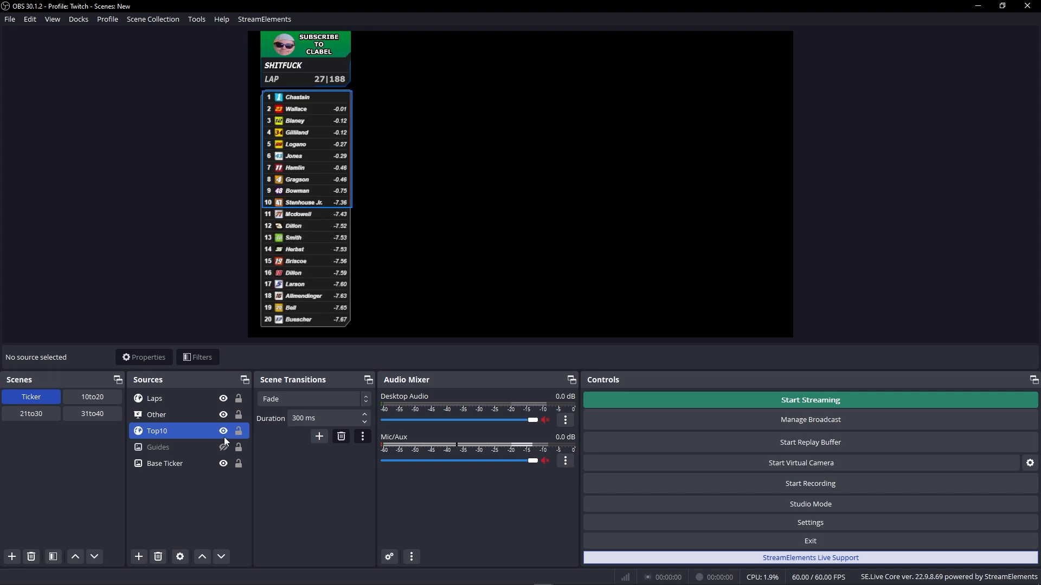
Widen the Laps source's visible area on its left side toward the LAP label, and deselect it.
click(328, 80)
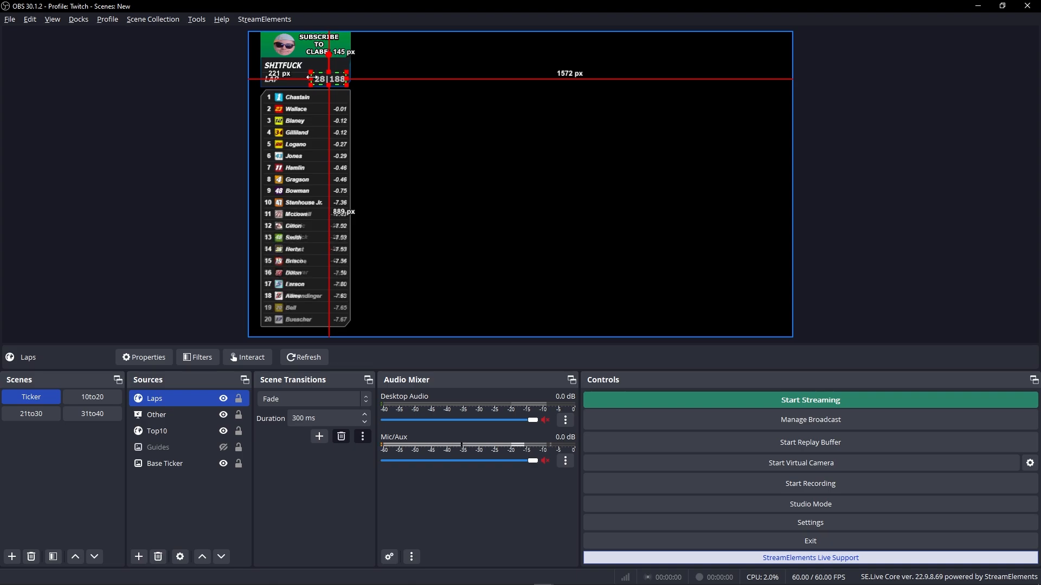
drag(311, 77, 283, 81)
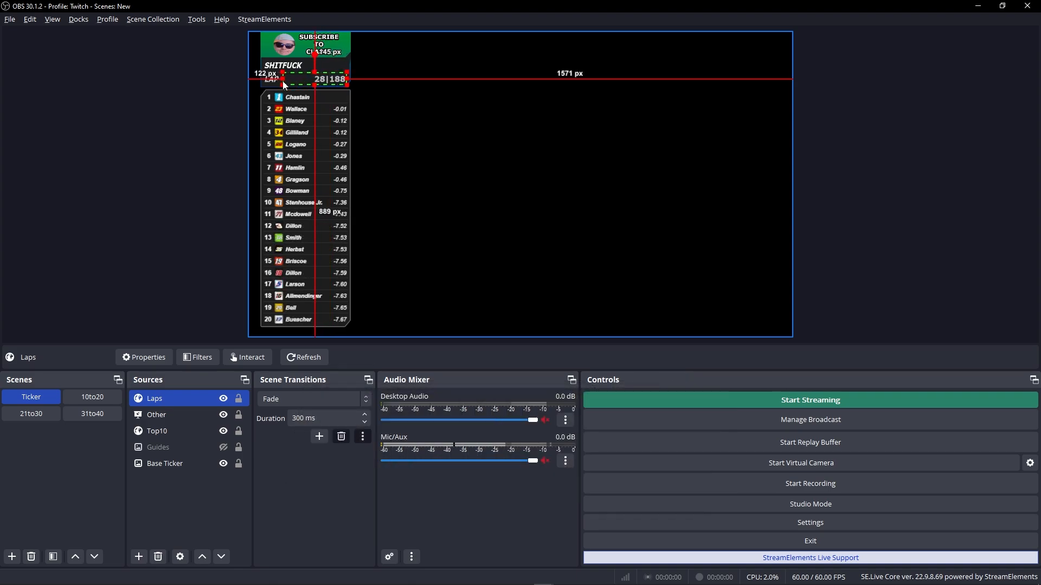
click(167, 137)
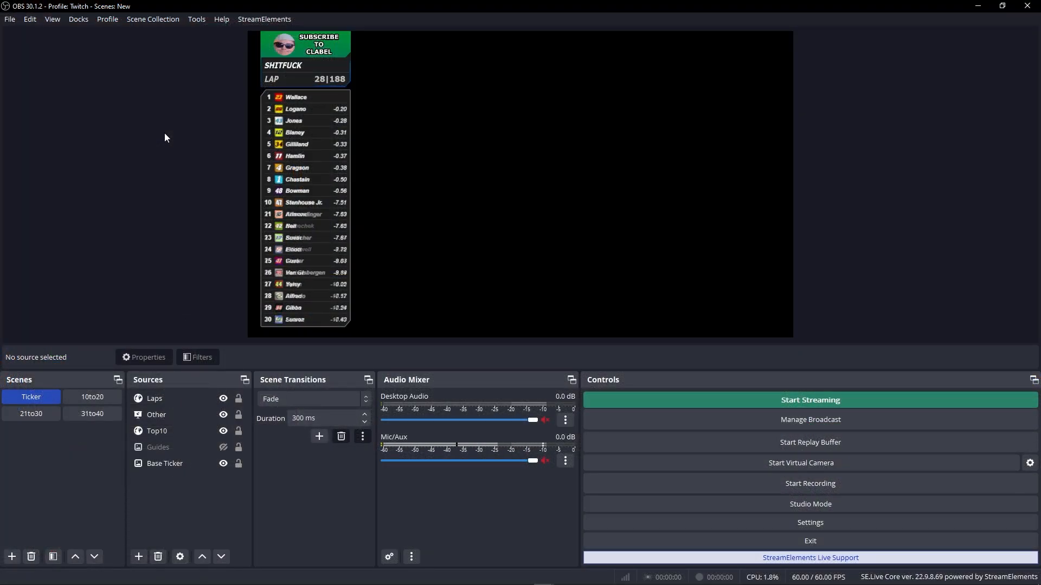
Show the Guides source and add a new Browser source named Flag to the Ticker scene.
click(223, 447)
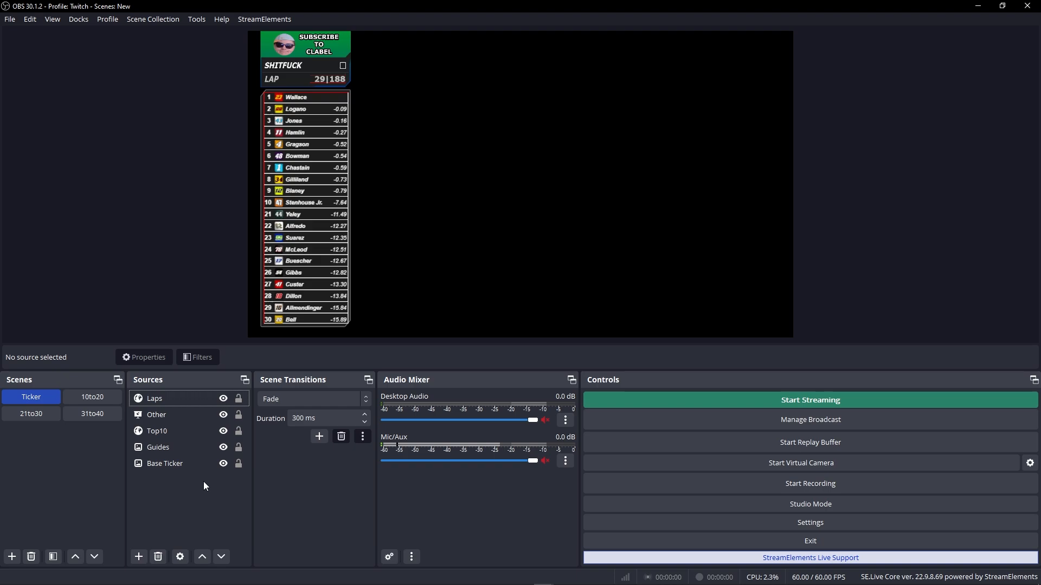
click(138, 557)
click(161, 298)
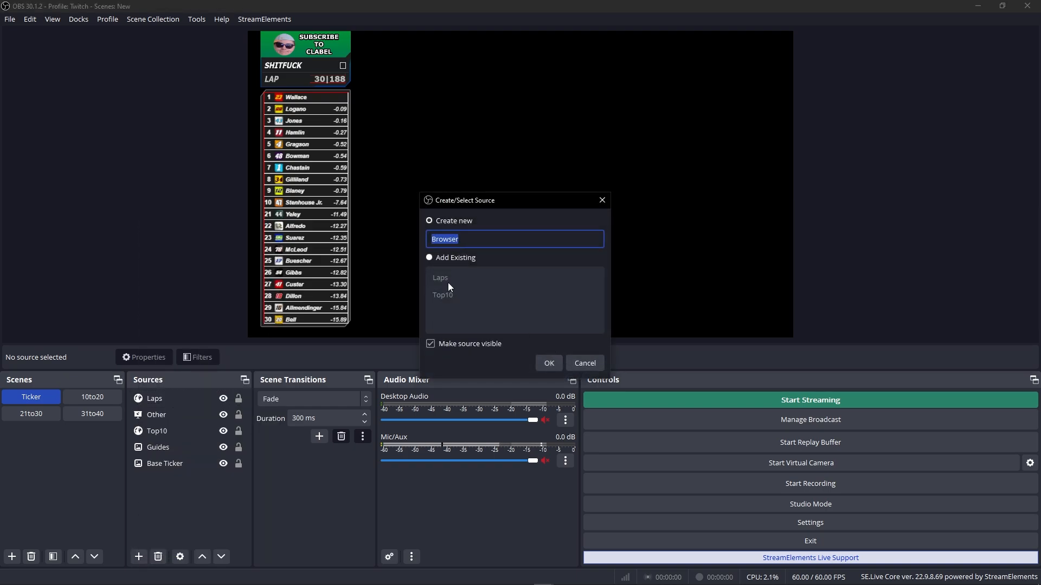
text(Flag)
key(Return)
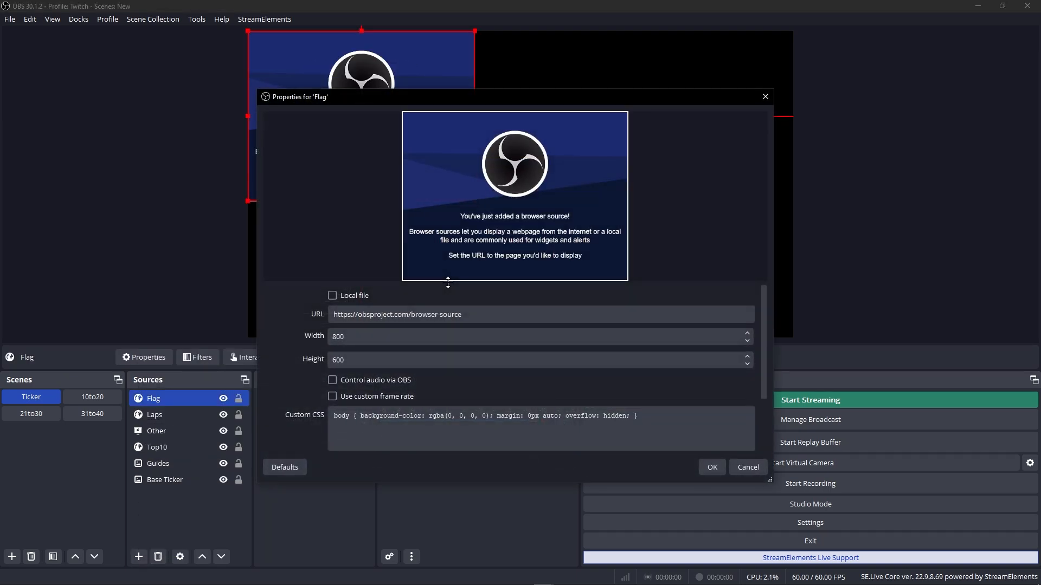
triple_click(416, 315)
text(http://127.0.0.1/web/racestats.php)
double_click(381, 339)
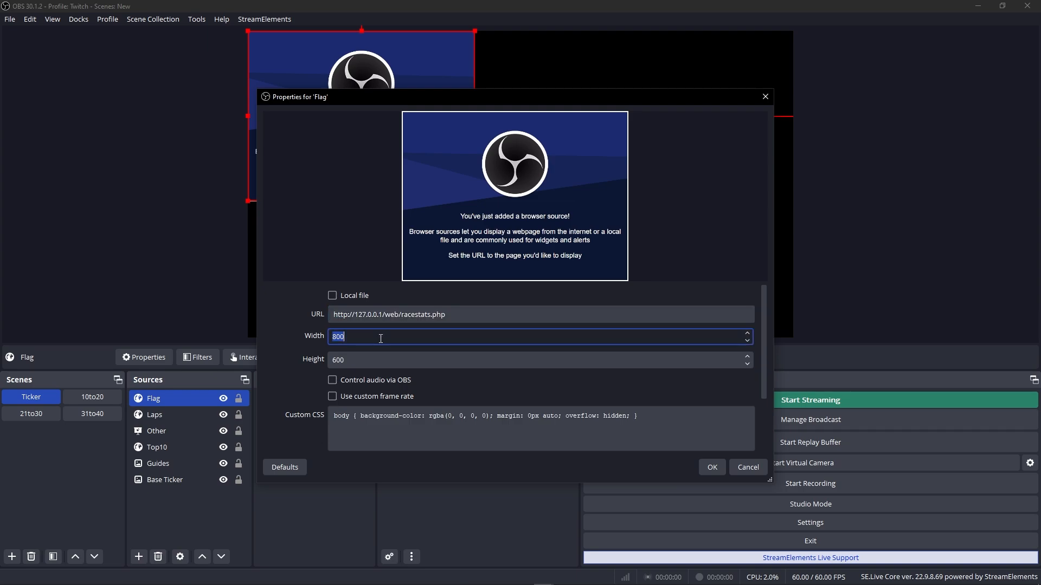
text(1920)
key(Tab)
text(1080)
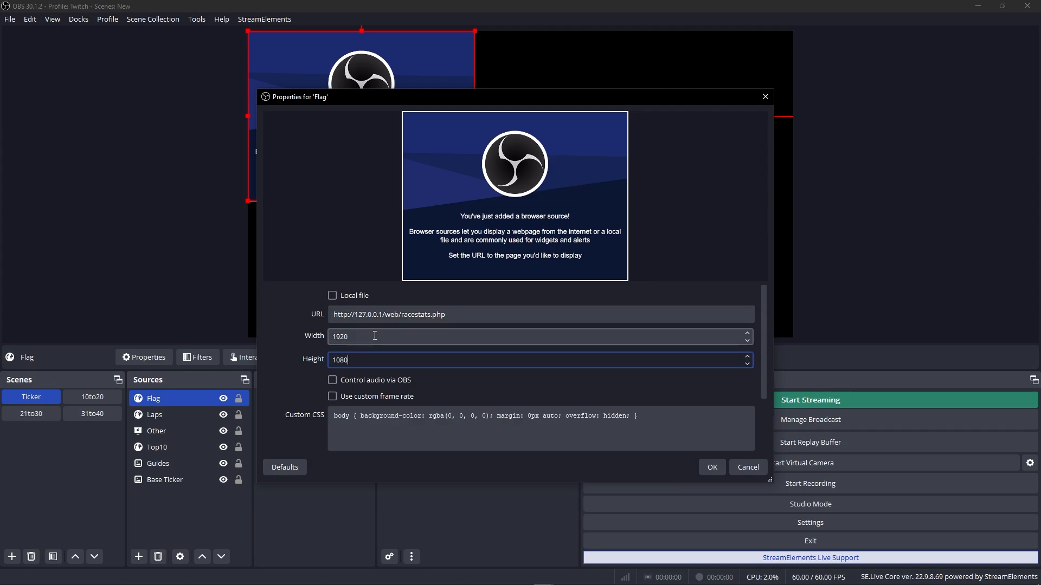
click(721, 469)
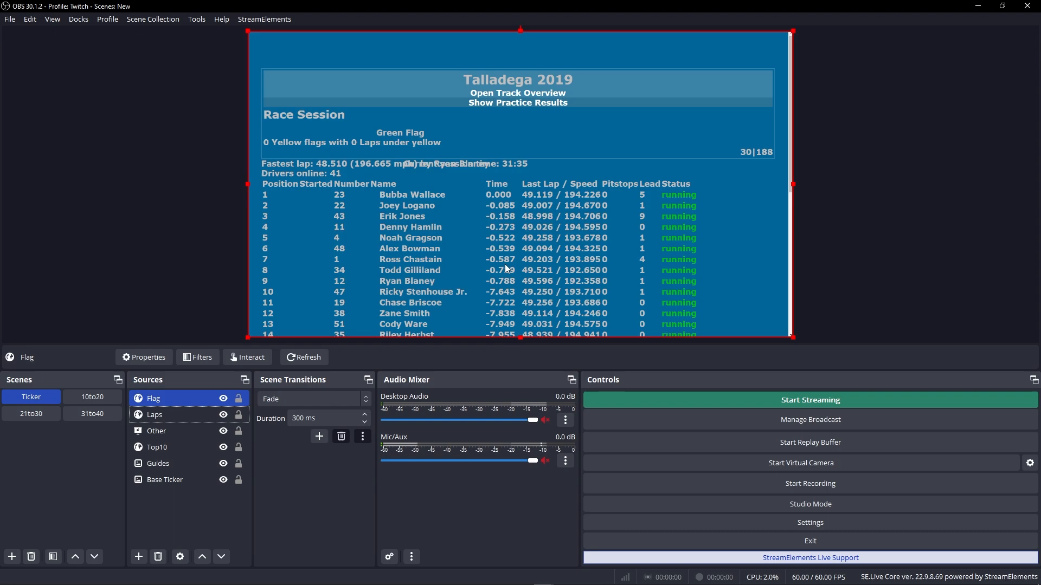
Crop the Flag source's sides and lower part around the race session header and enlarge it on the canvas.
drag(746, 223, 804, 220)
drag(851, 184, 436, 179)
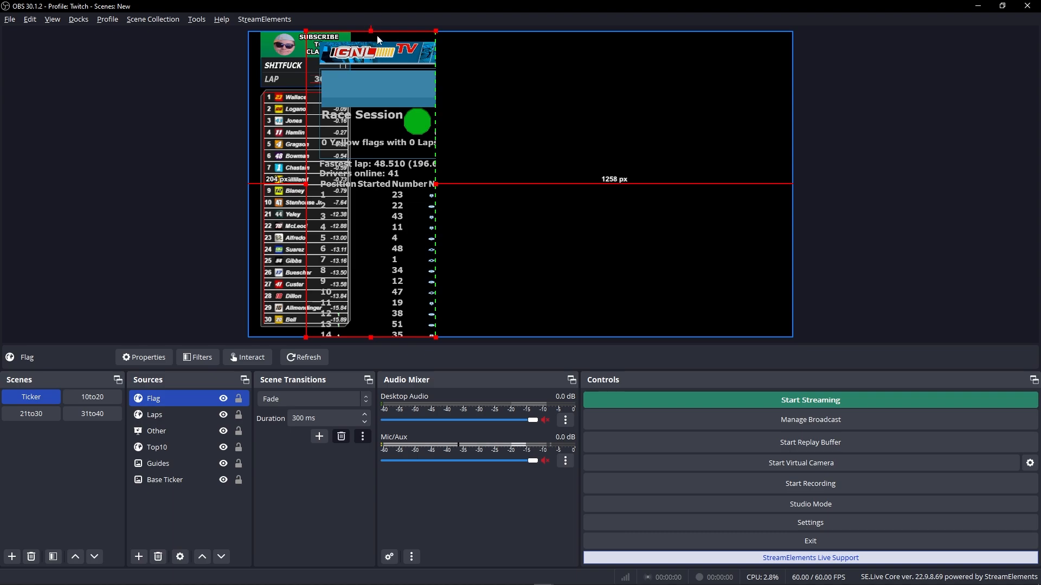
drag(370, 339, 416, 128)
drag(383, 119, 444, 161)
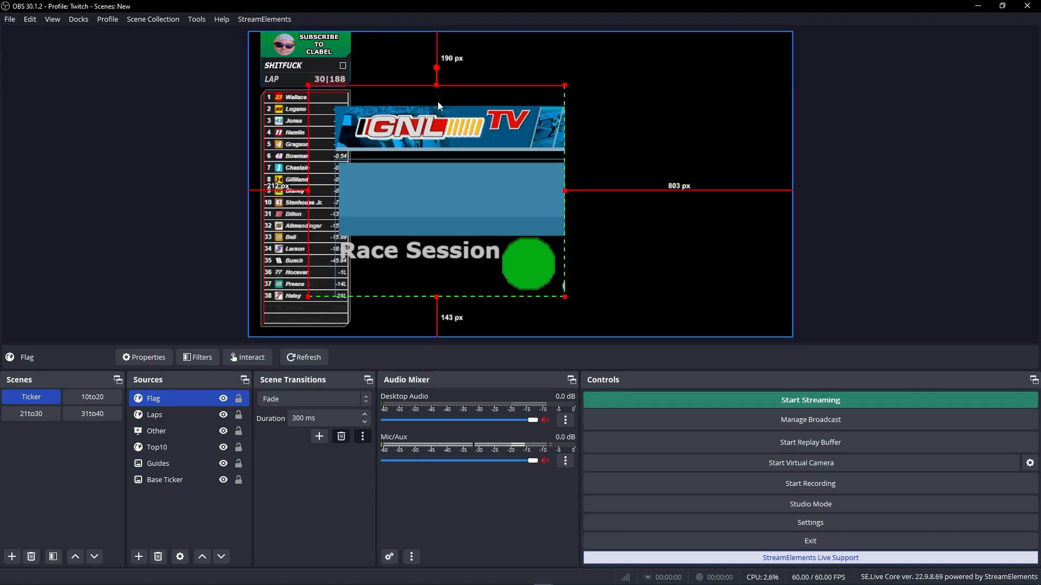
Crop the Flag source's upper and left edges and trim it tightly around the round green flag light.
drag(437, 84, 473, 236)
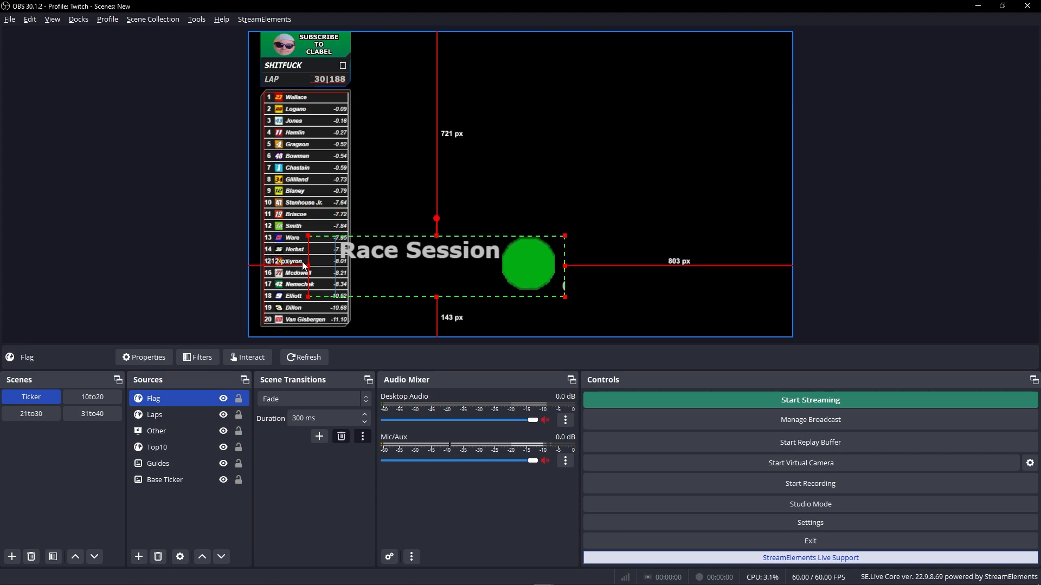
drag(308, 266, 490, 265)
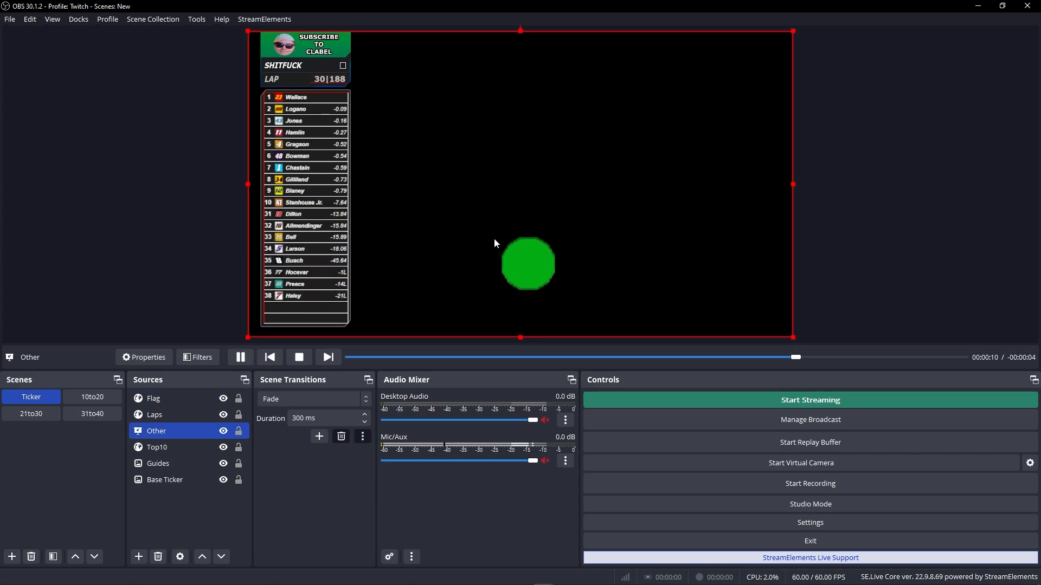
click(519, 255)
click(519, 255)
click(519, 255)
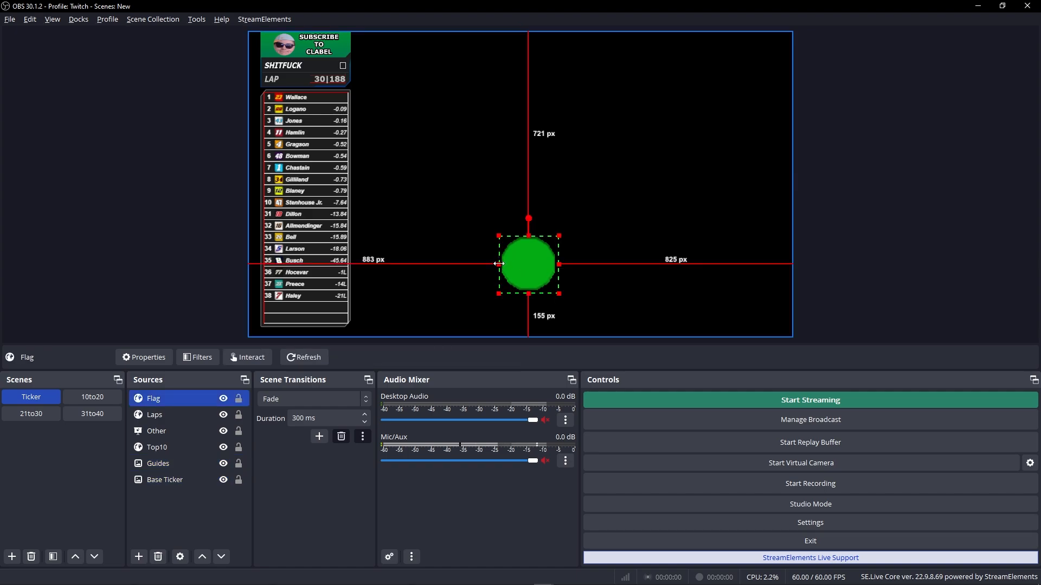
Shrink the Flag light and place it over the small square beside the ticker's title.
click(535, 276)
click(515, 274)
drag(515, 275, 341, 67)
click(403, 105)
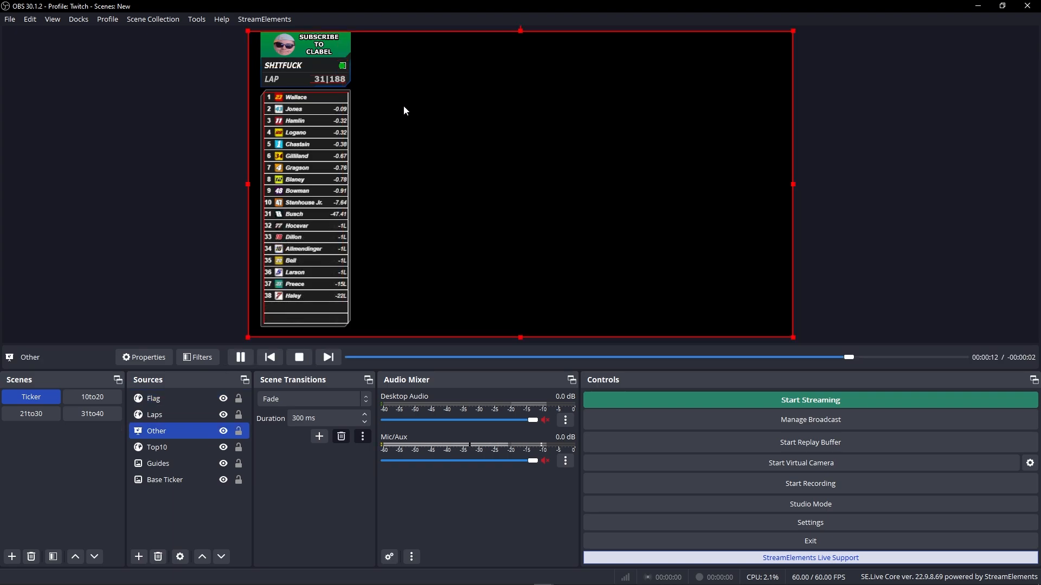
Check the Flag light's fit inside its guide square and hide the Guides source.
click(340, 66)
click(344, 67)
click(344, 67)
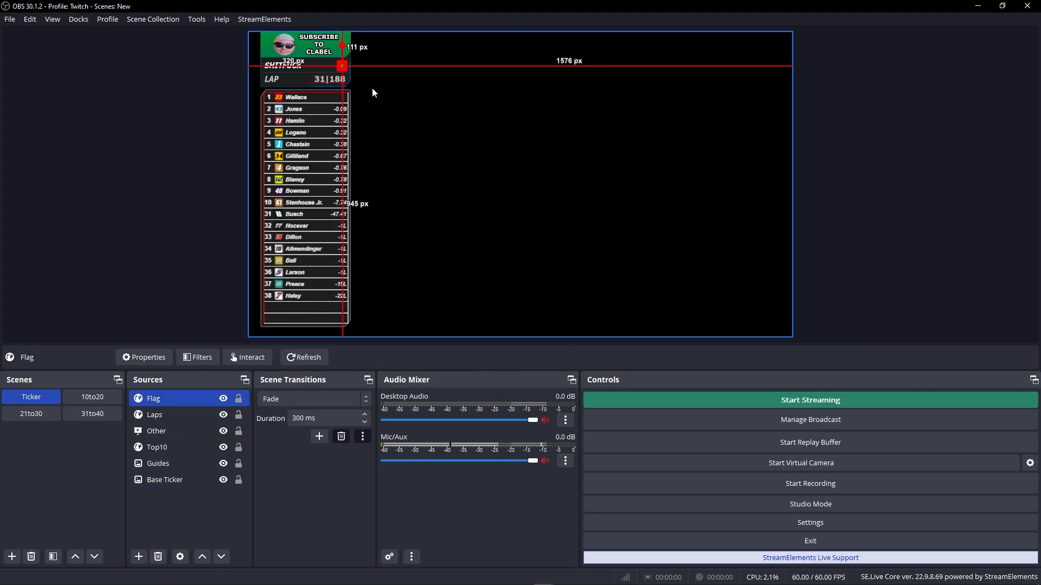
click(388, 104)
click(345, 67)
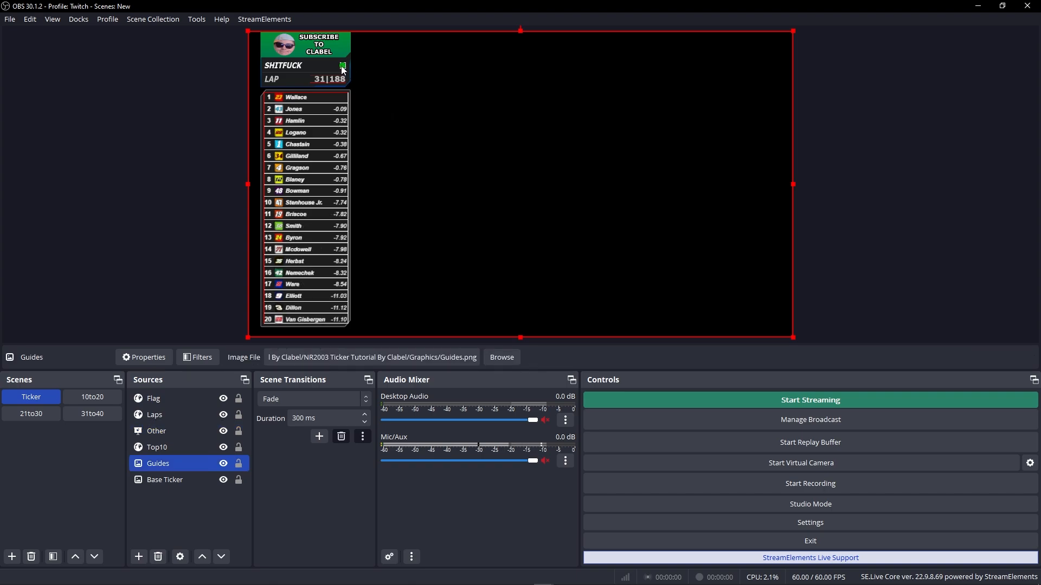
click(346, 66)
click(223, 463)
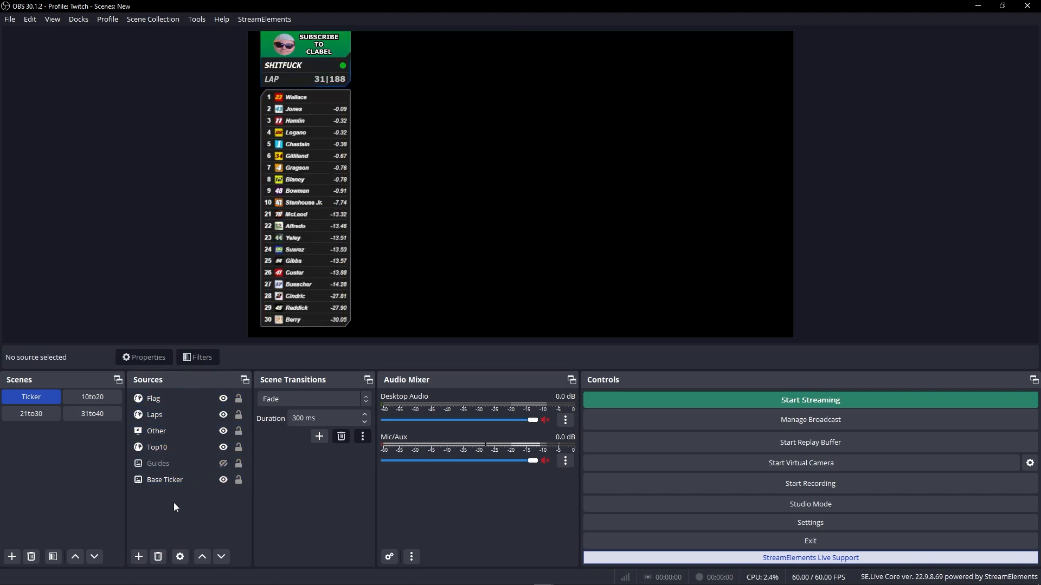
Add a Window Capture source for [NR2003.exe]: NR2003 and move it beneath Base Ticker in the source order.
right_click(218, 419)
mouse_move(242, 430)
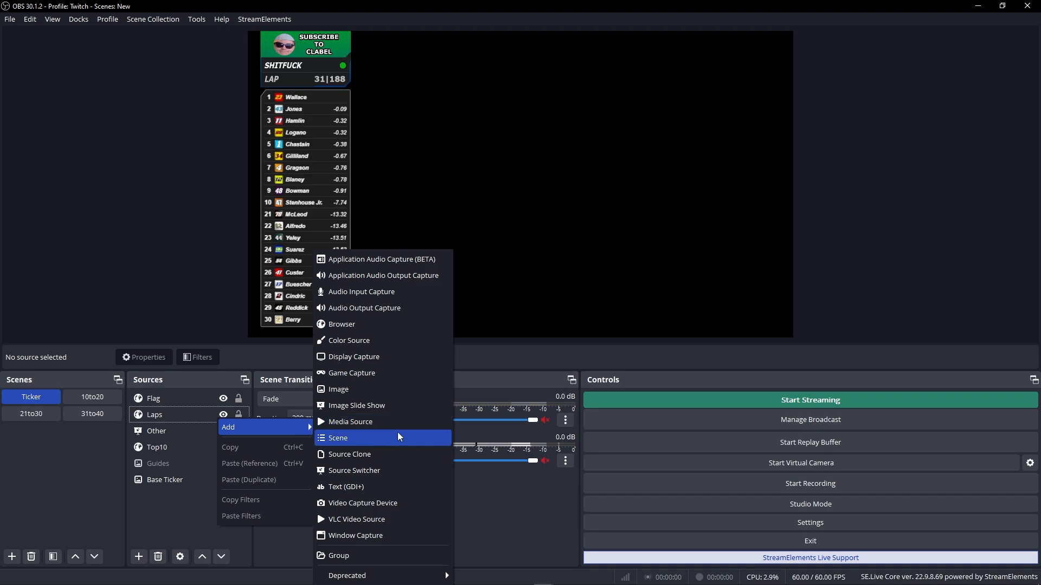
click(365, 536)
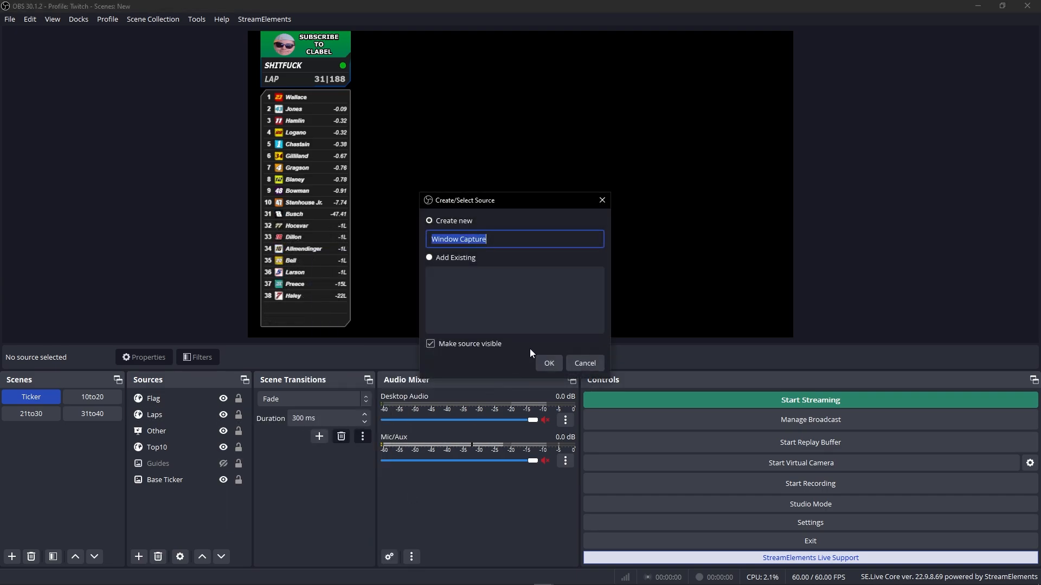
click(534, 359)
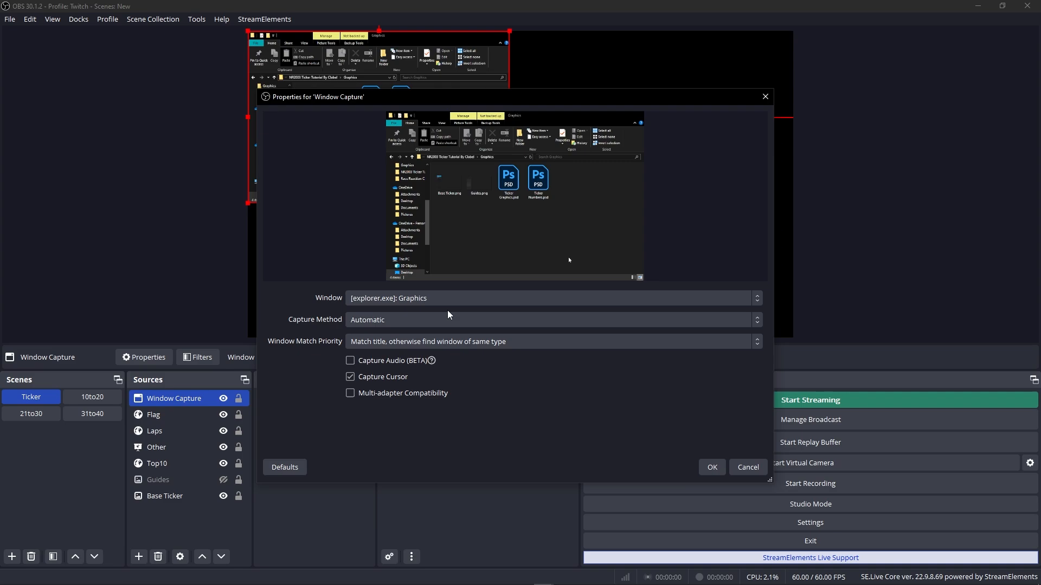
click(422, 299)
click(405, 347)
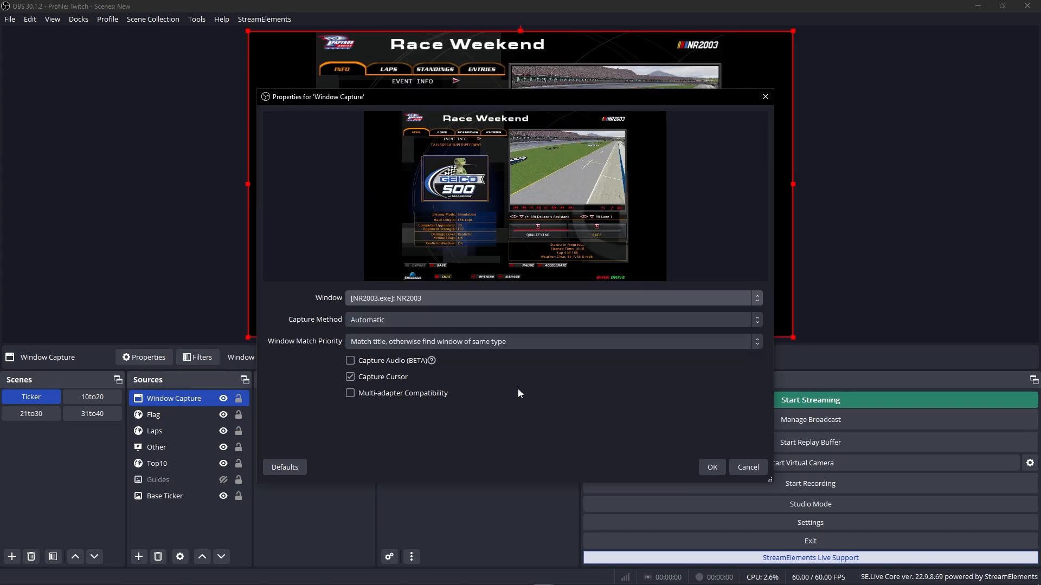
click(702, 467)
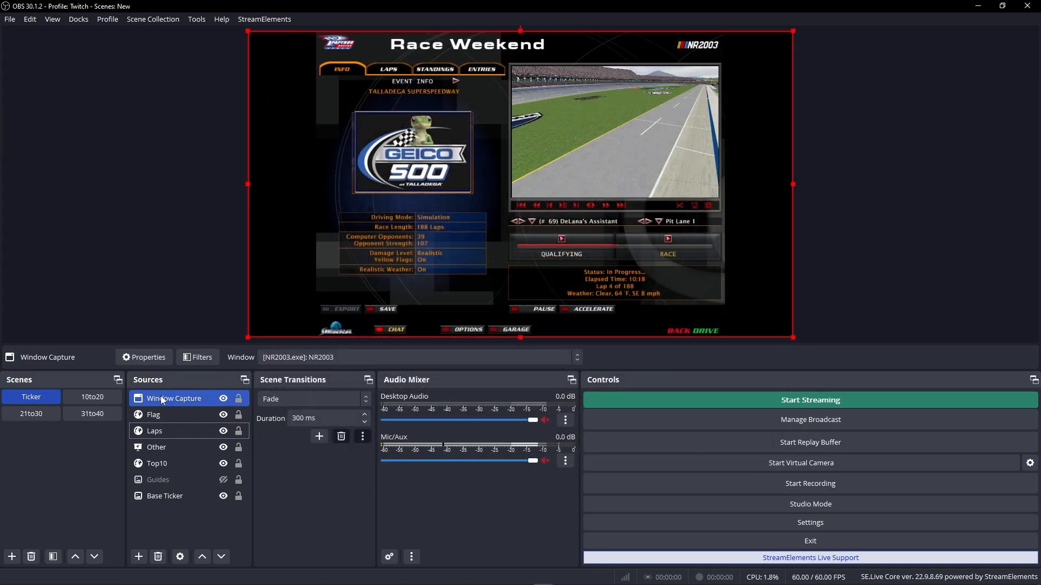
drag(162, 401, 171, 496)
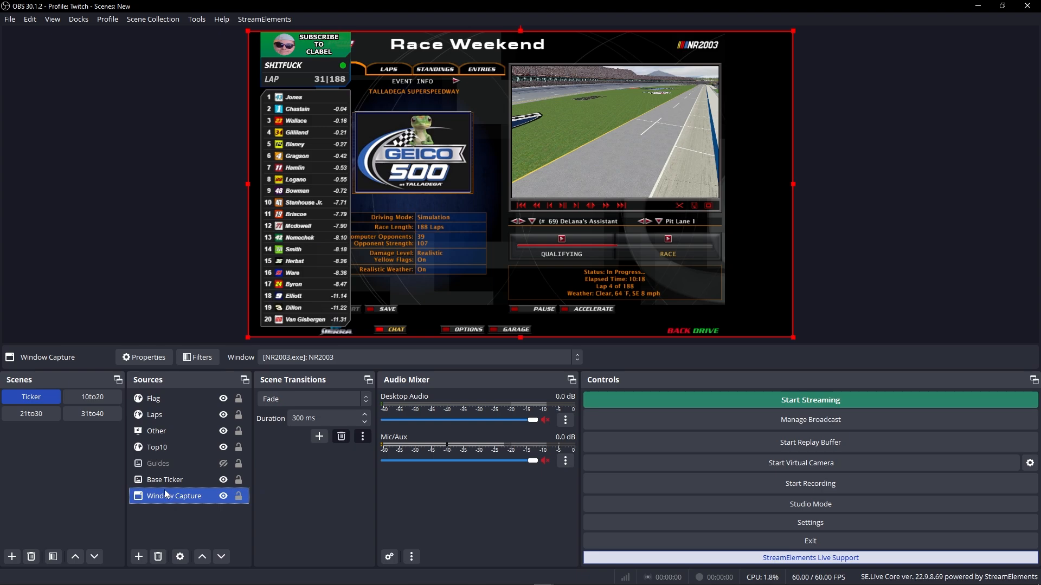
Switch to NR2003, expand the race view to full screen, cycle the cameras to the racing pack, and return to OBS.
click(666, 578)
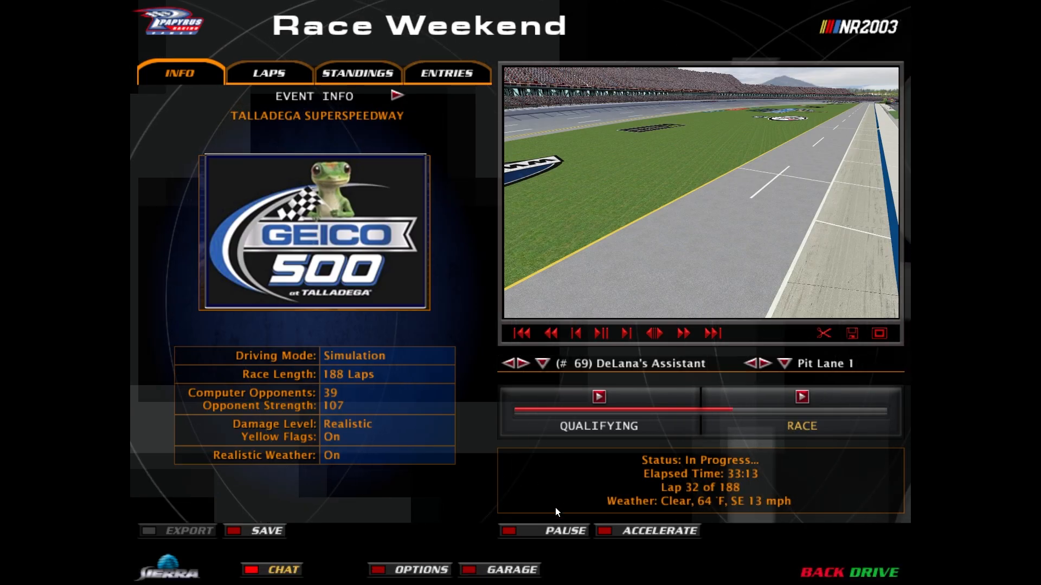
click(879, 334)
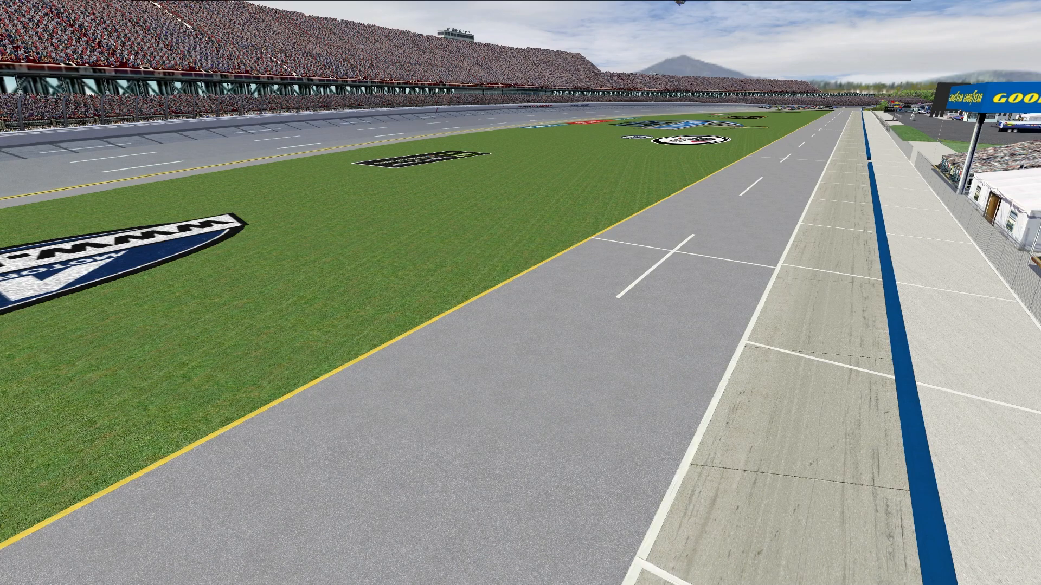
key(c)
key(c)
key(c)
key(c)
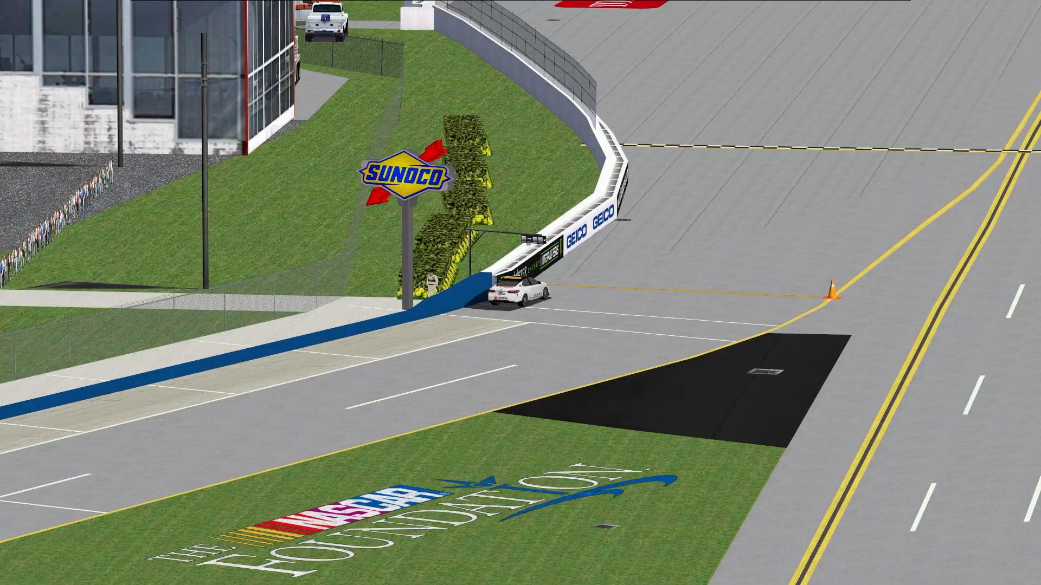
key(c)
key(c)
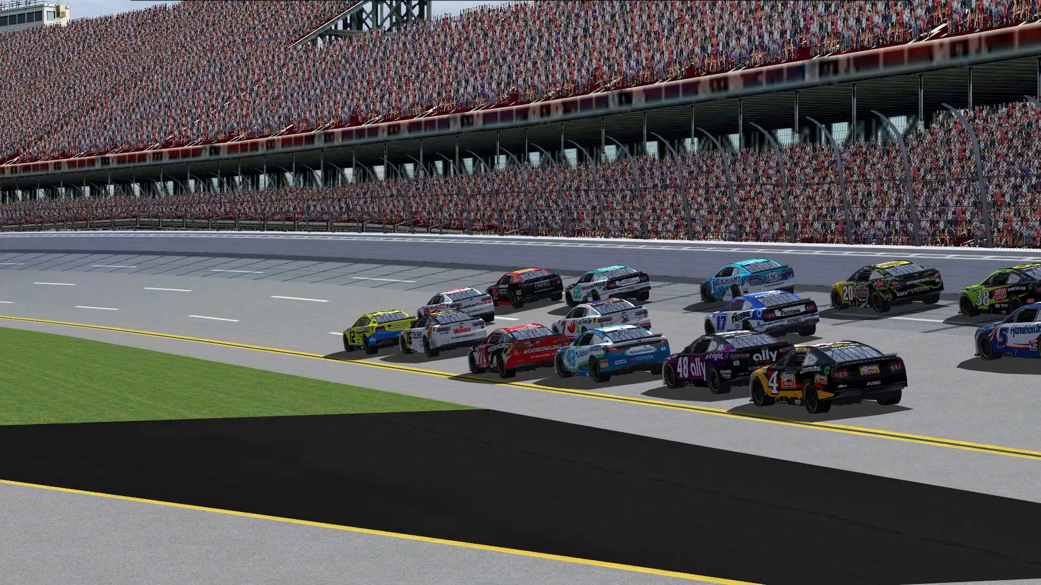
key(c)
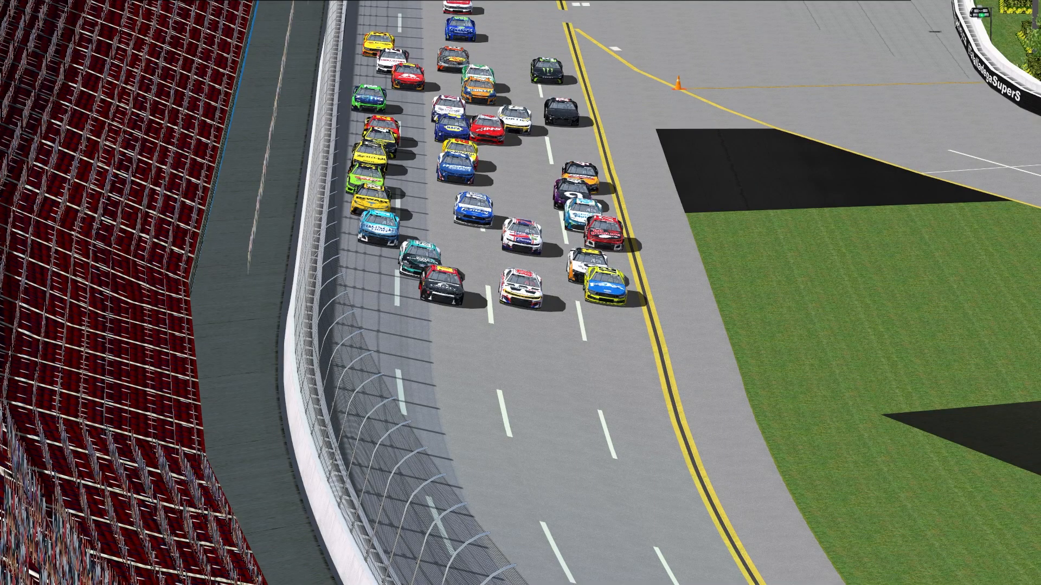
key(alt+Tab)
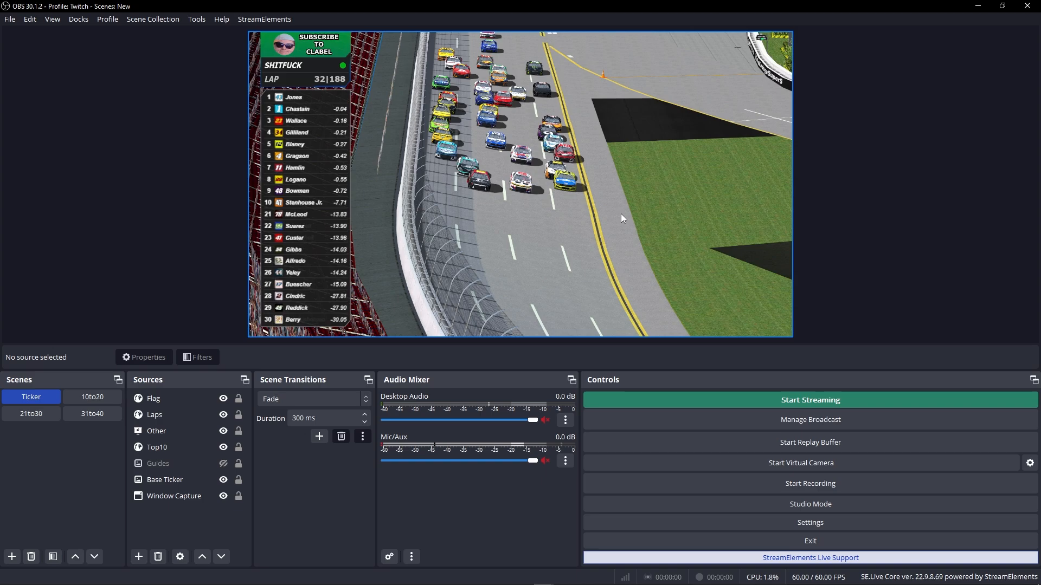
key(alt+Tab)
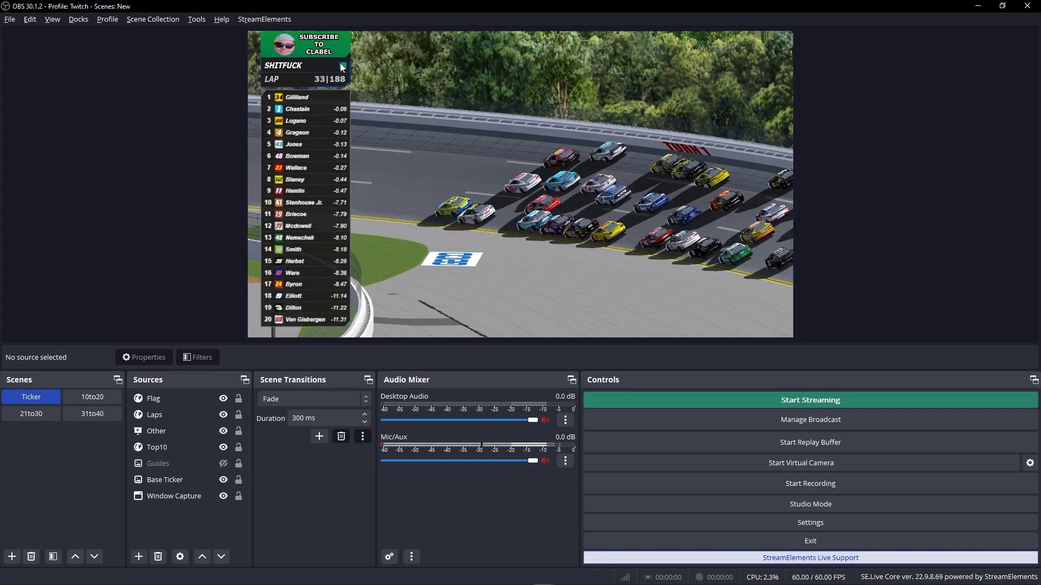
Compare the ticker with the Guides source shown and hidden, and highlight the Flag and Laps sources.
click(161, 407)
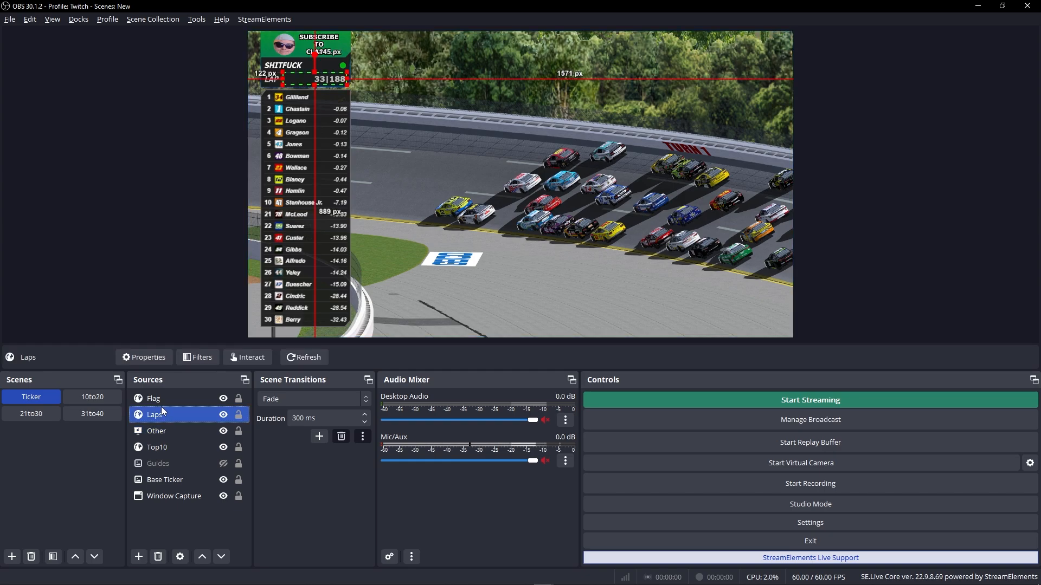
click(125, 316)
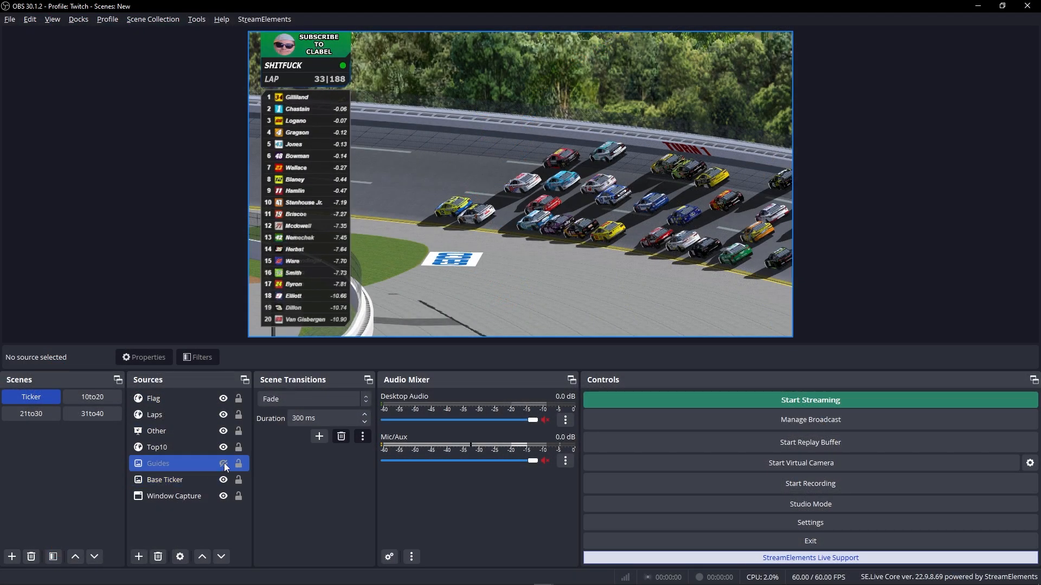
click(224, 464)
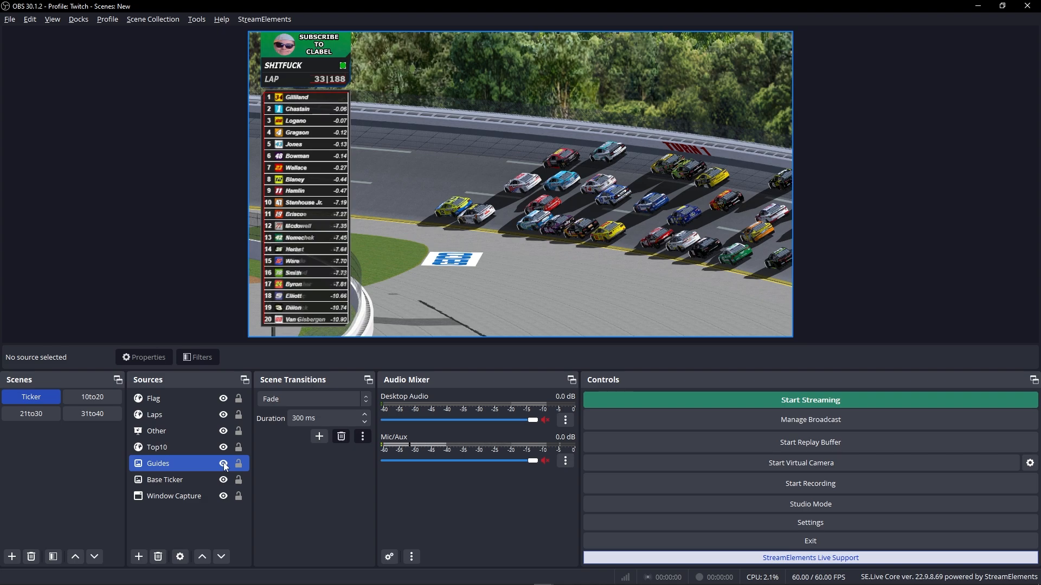
click(224, 463)
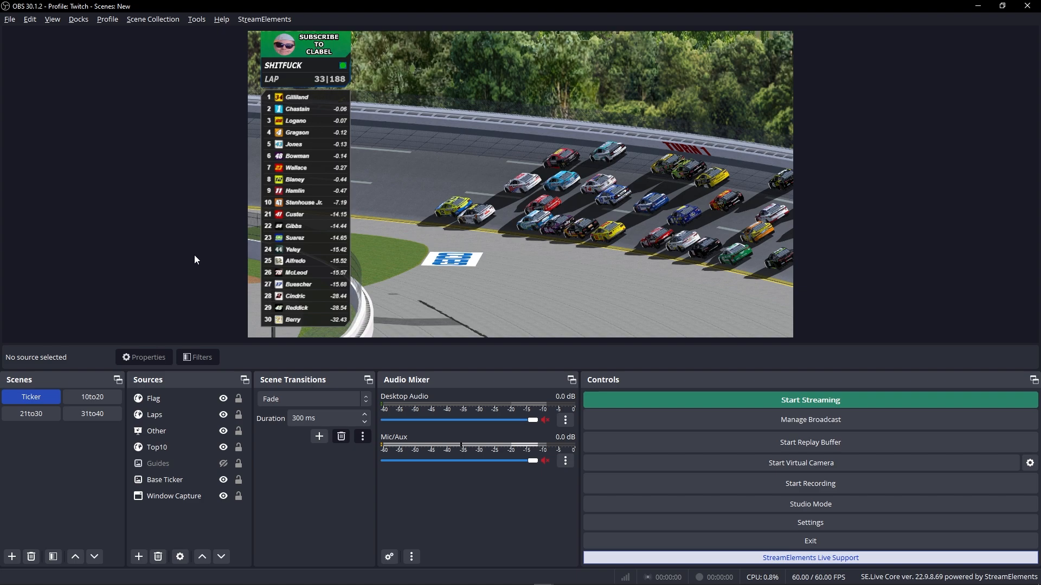
click(178, 399)
ctrl+click(176, 407)
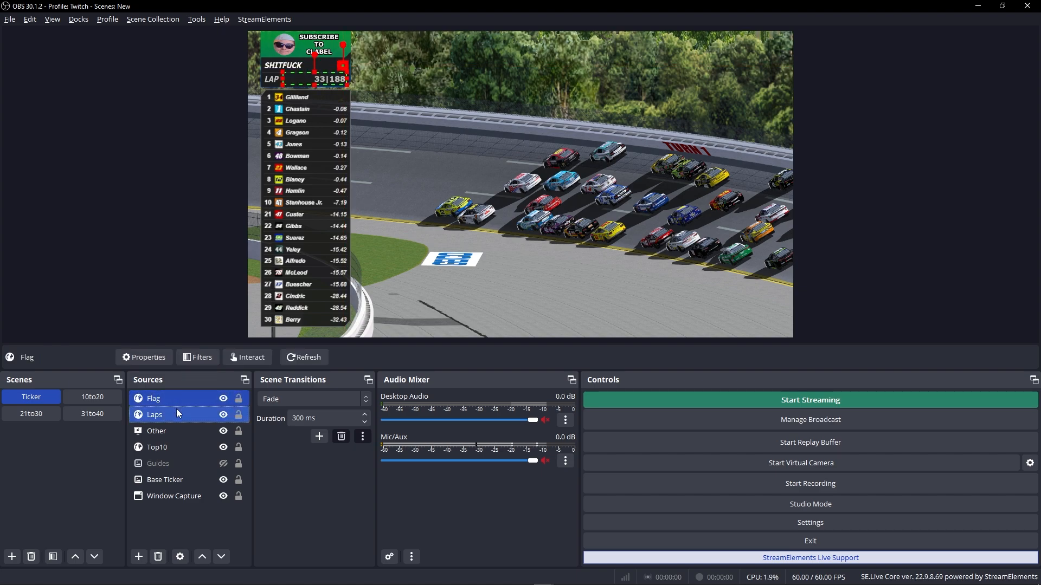
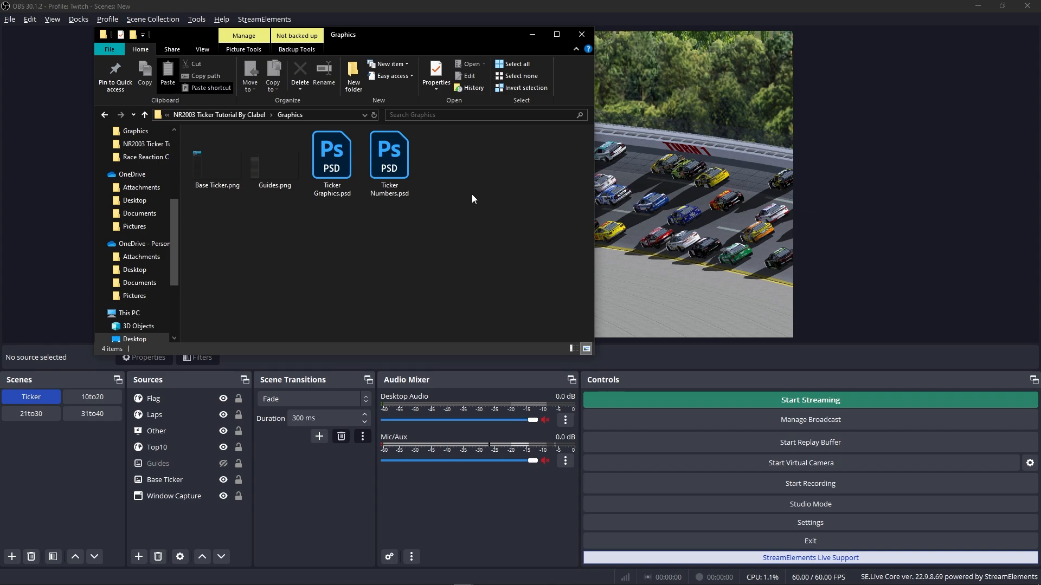
Reposition the Graphics folder window and open Ticker Numbers.psd from it in Photoshop.
drag(391, 37, 633, 288)
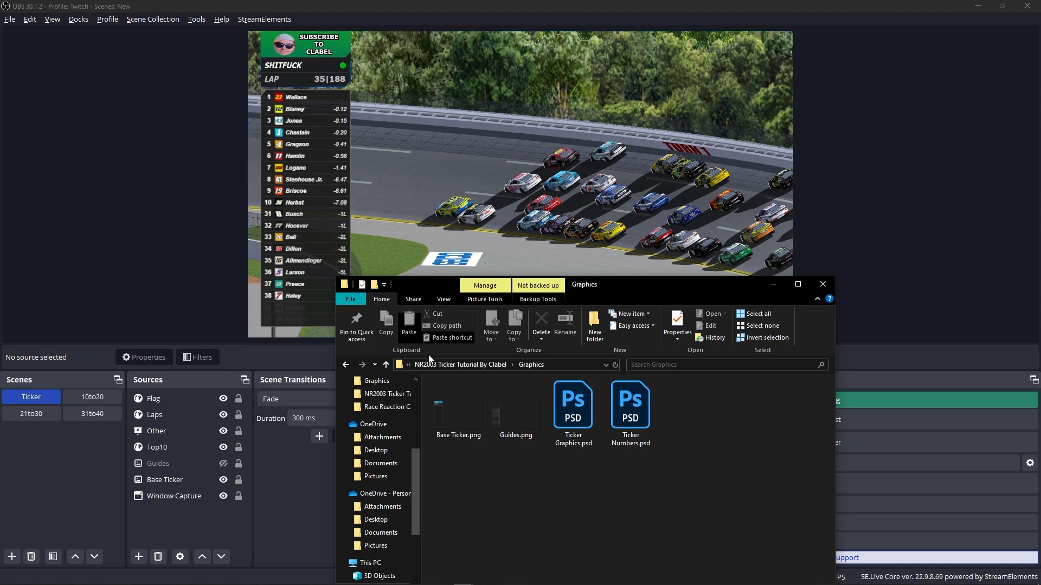
drag(599, 281, 478, 30)
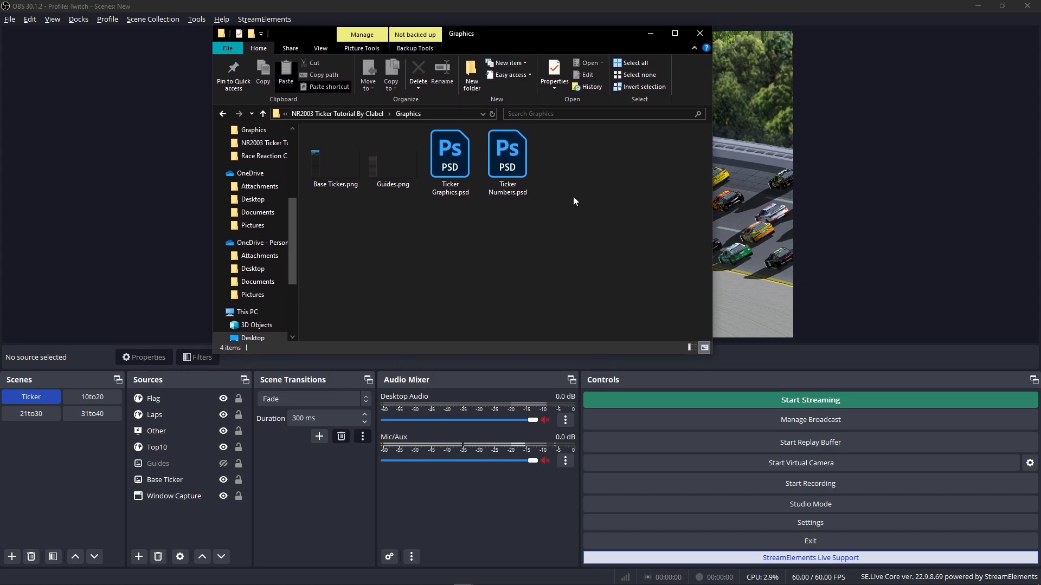
click(520, 179)
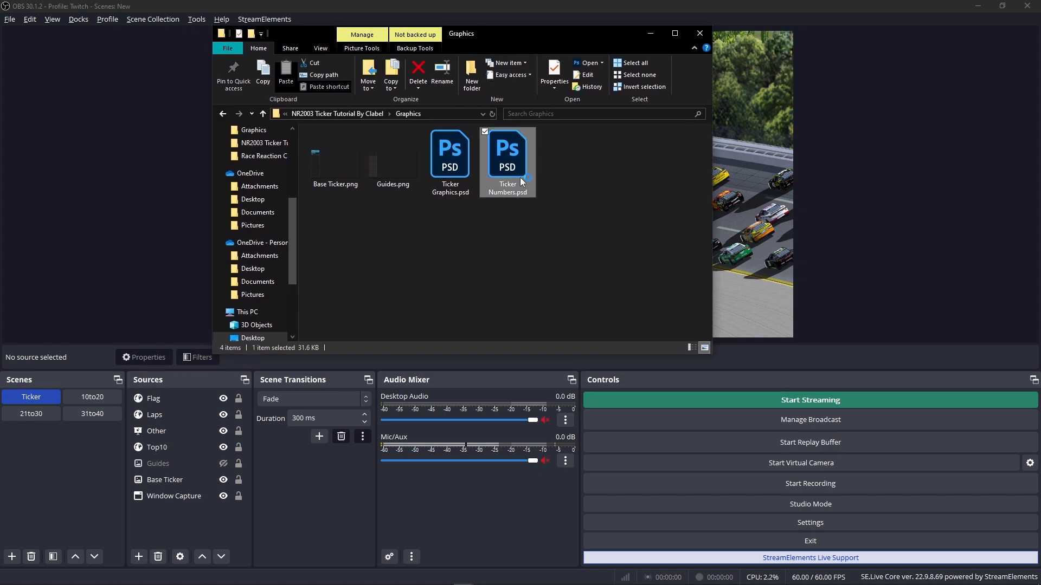
double_click(519, 178)
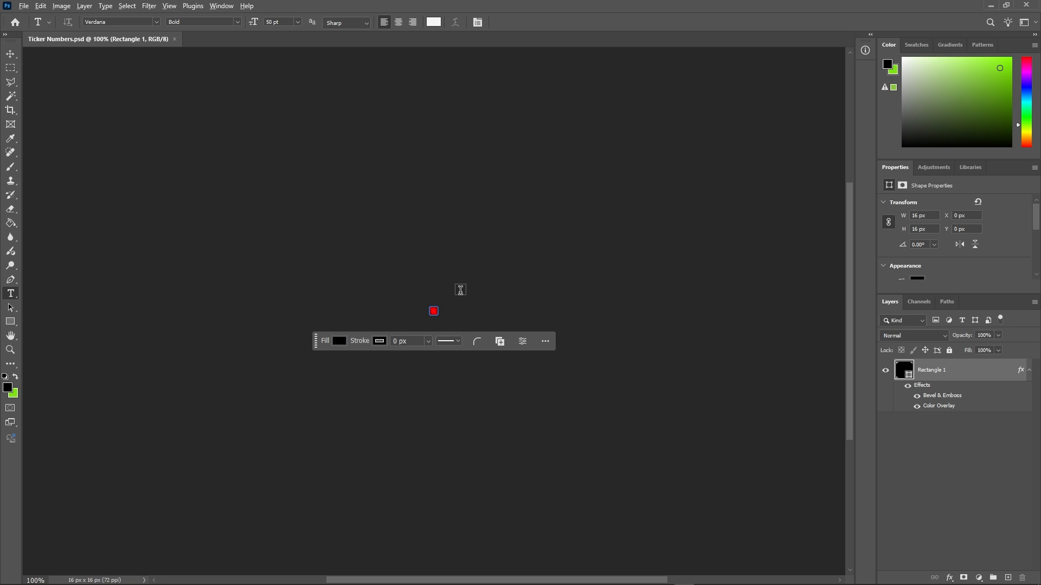
Examine the ticker number template's pixel dimensions in Image Size and its Rectangle 1 layer with its effects.
scroll(436, 312, up, 10)
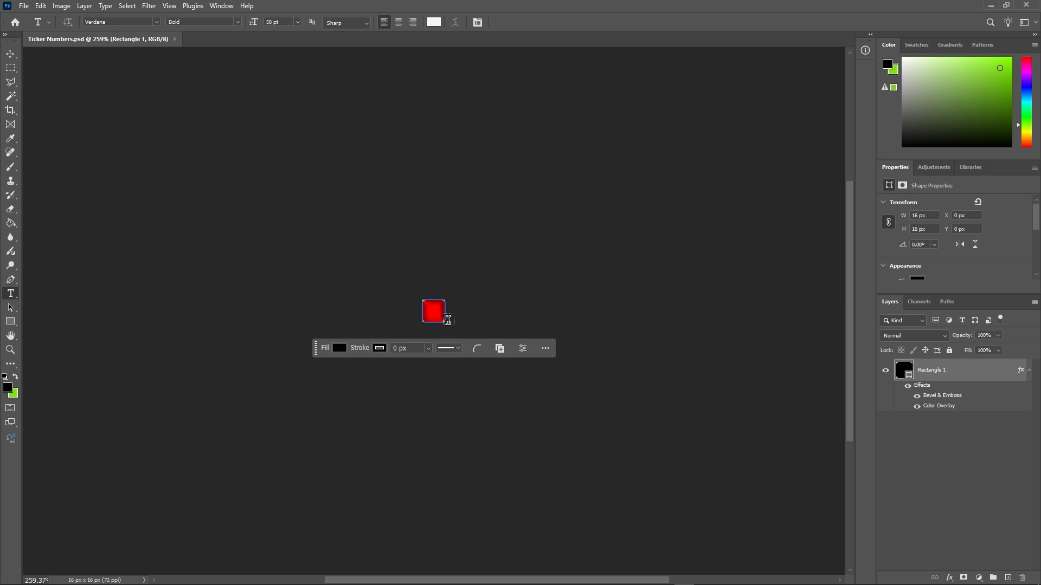
click(61, 5)
click(66, 86)
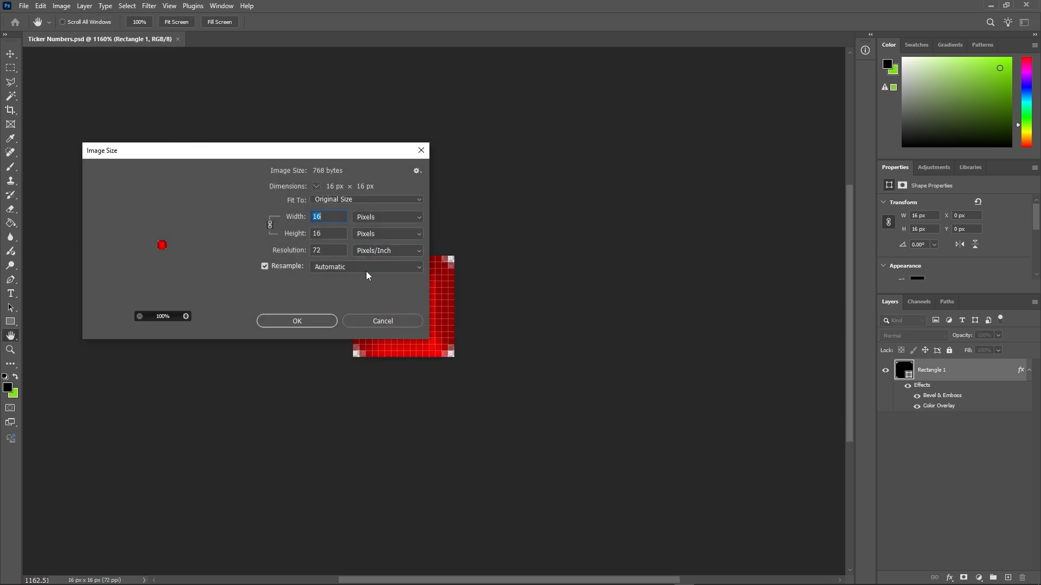
click(386, 321)
scroll(385, 260, up, 3)
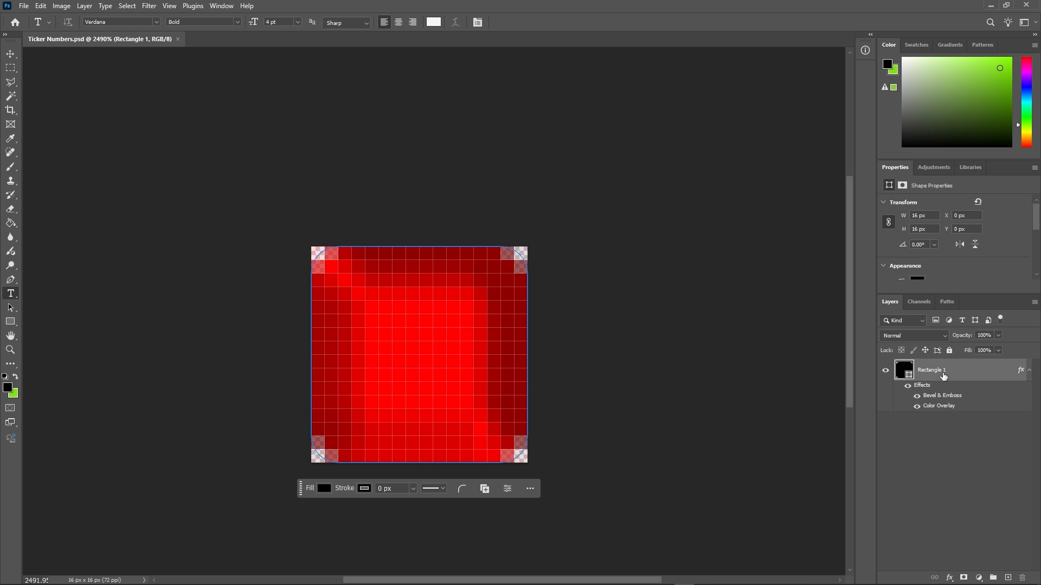
scroll(688, 328, down, 2)
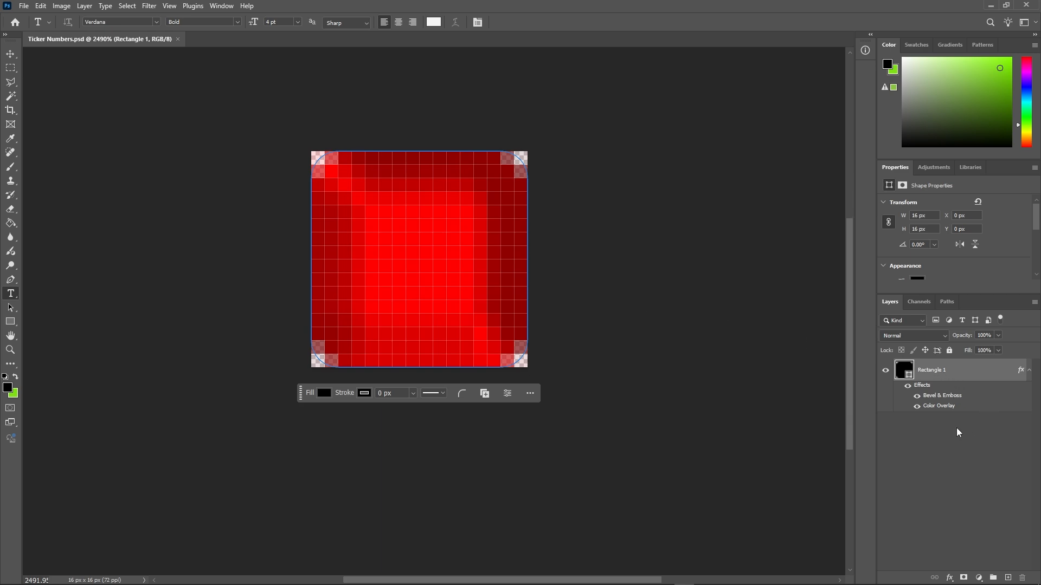
click(929, 426)
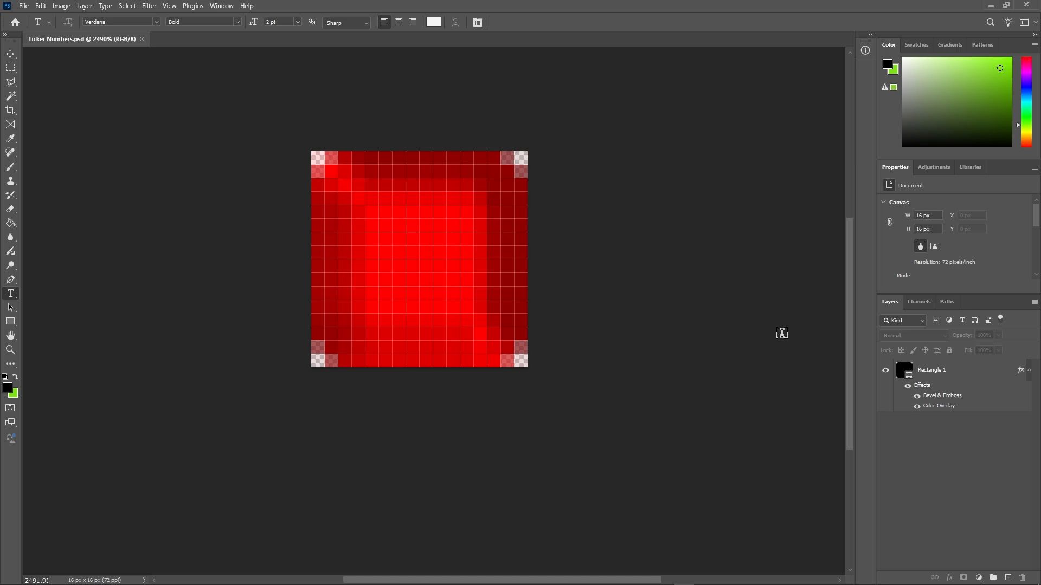
mouse_move(546, 580)
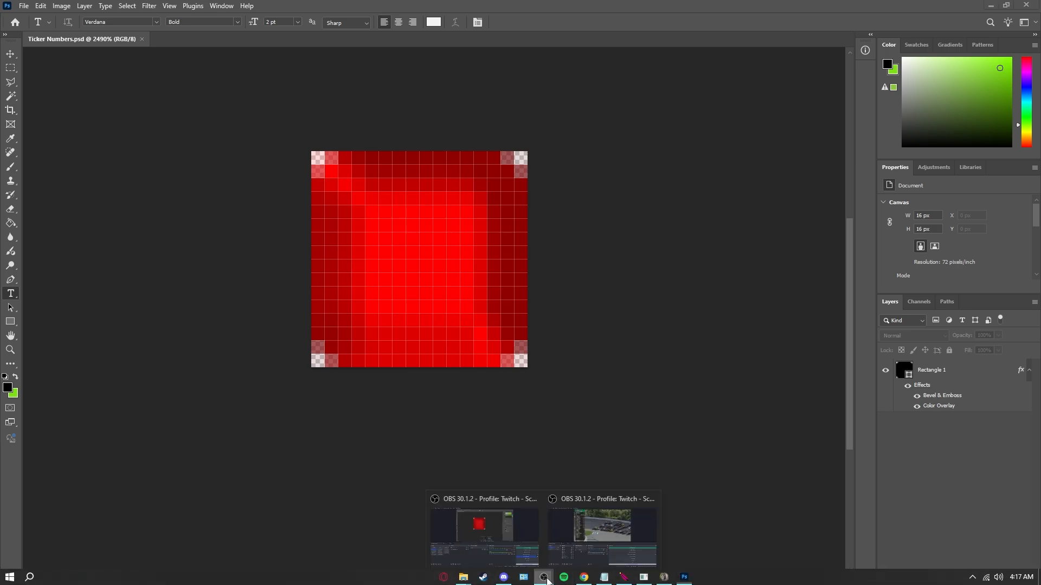
mouse_move(569, 537)
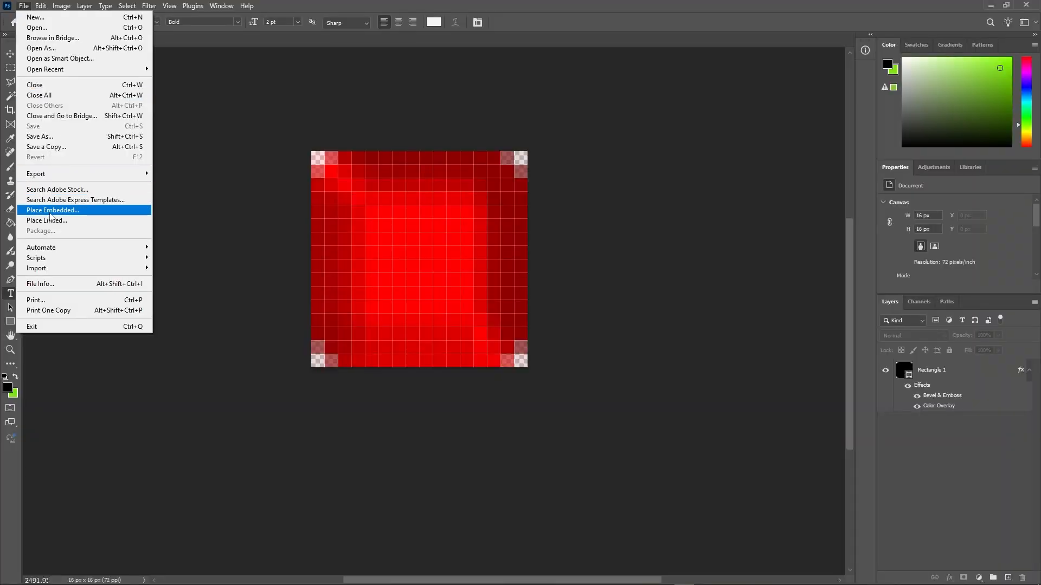
Start placing an embedded image and browse to the number emotes folder inside Documents > Fonts.
click(50, 214)
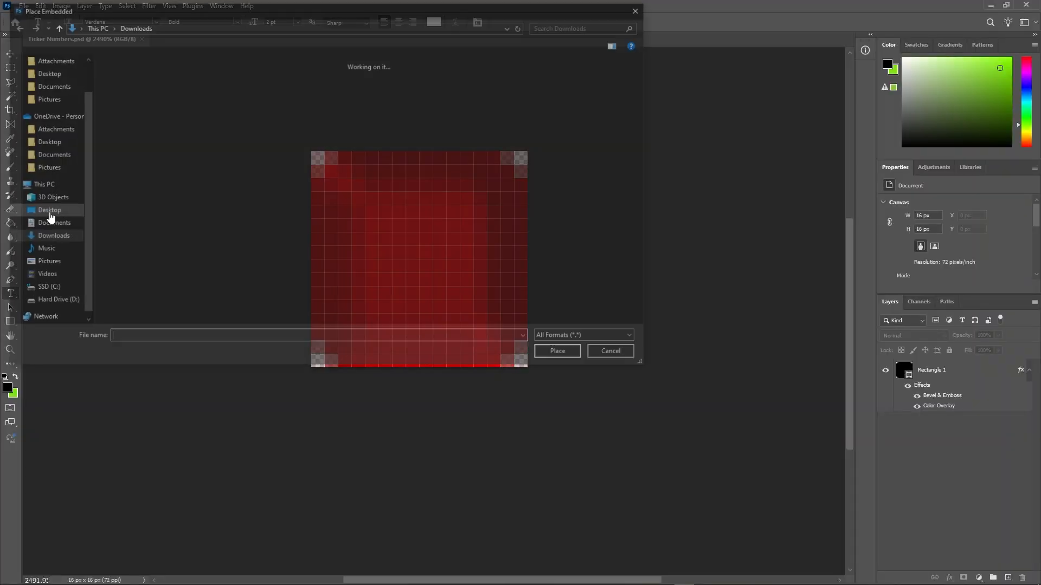
scroll(50, 265, down, 2)
click(49, 256)
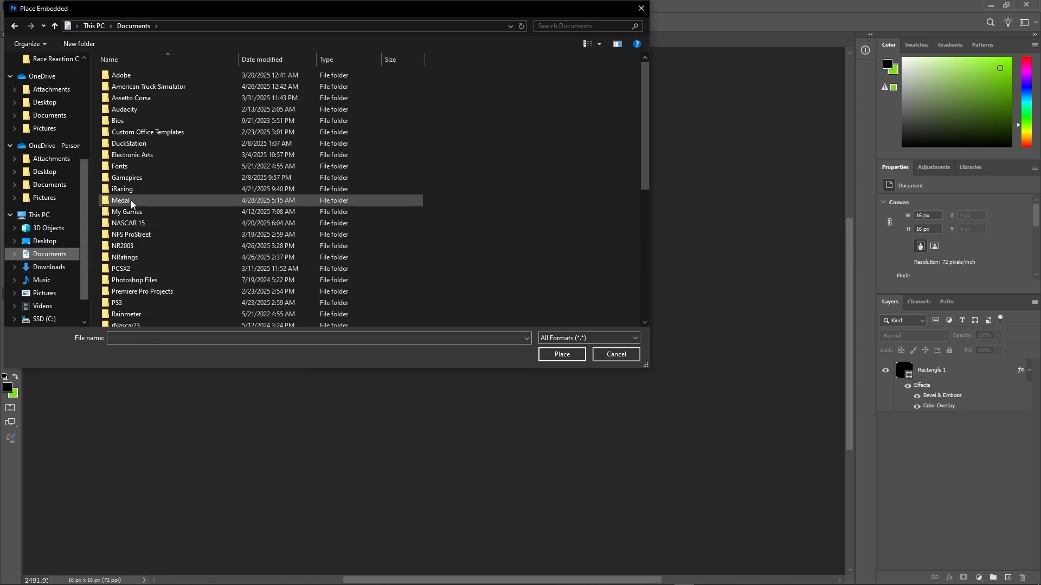
double_click(135, 165)
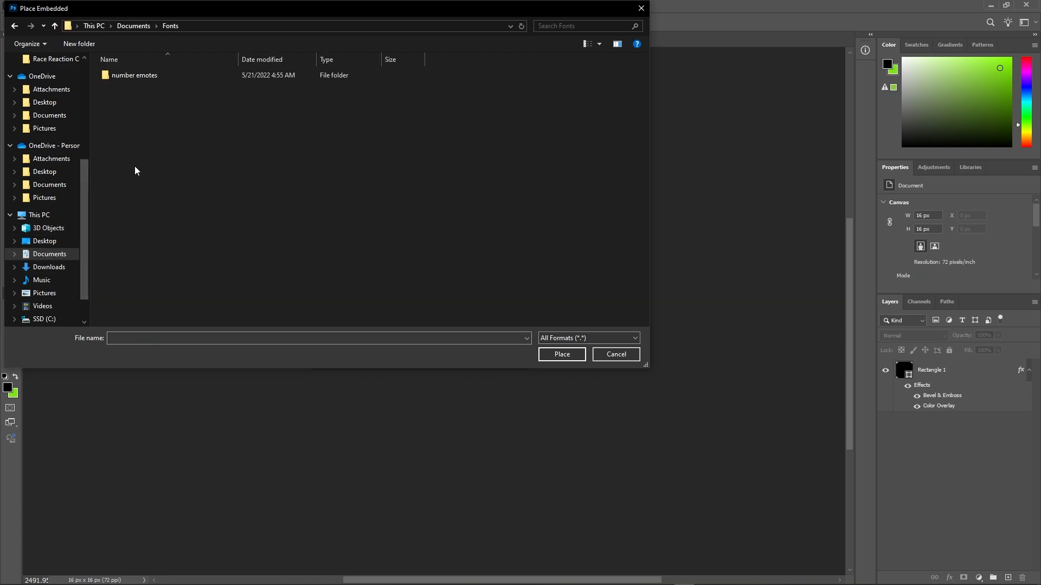
double_click(128, 74)
Place McAnally Hilgemann Racing19.png from the 19 folder and scale it down to fit inside the red square.
scroll(201, 255, down, 3)
scroll(201, 255, down, 20)
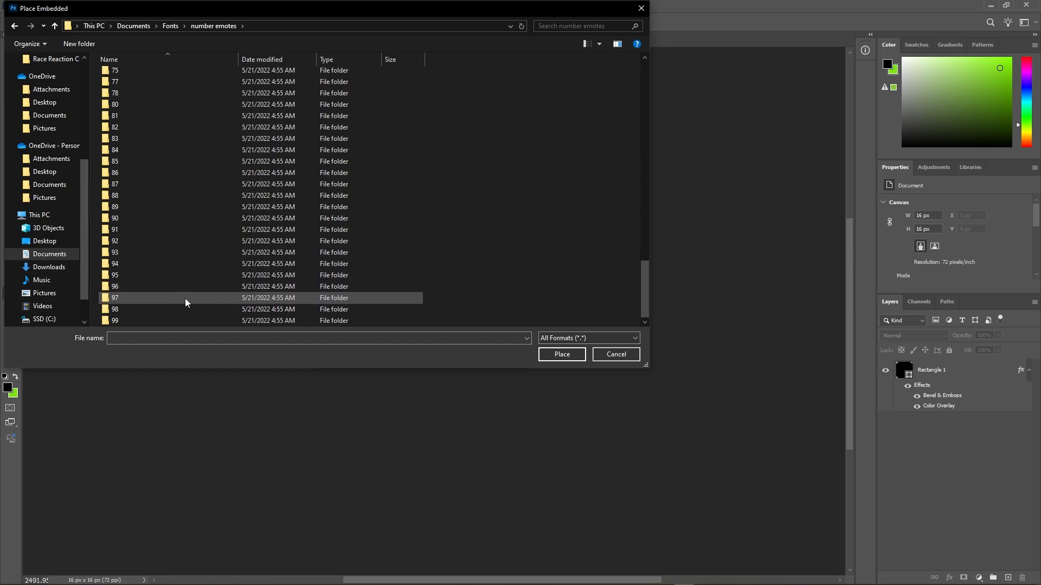
scroll(183, 298, up, 16)
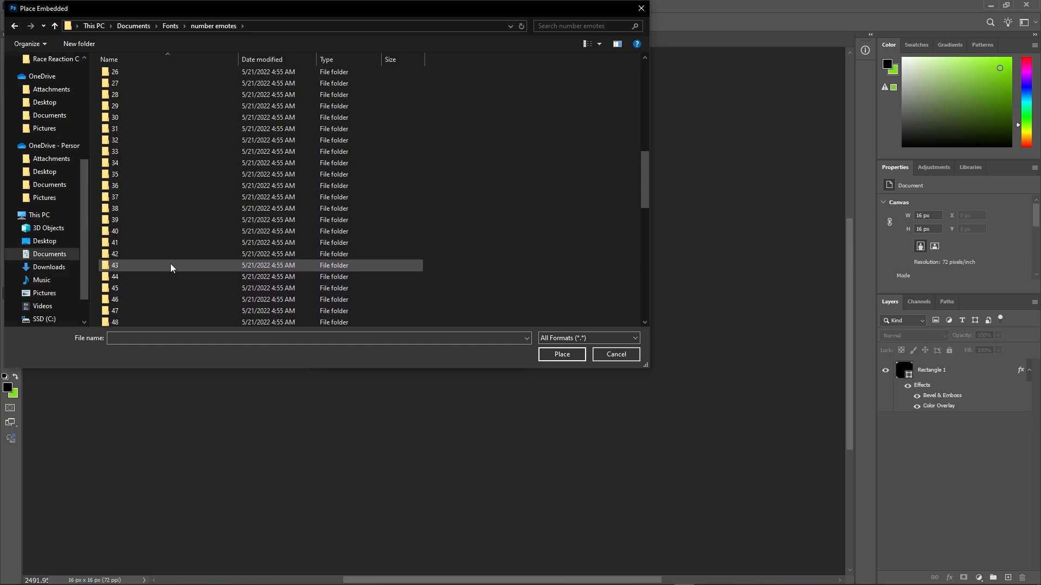
scroll(154, 229, up, 5)
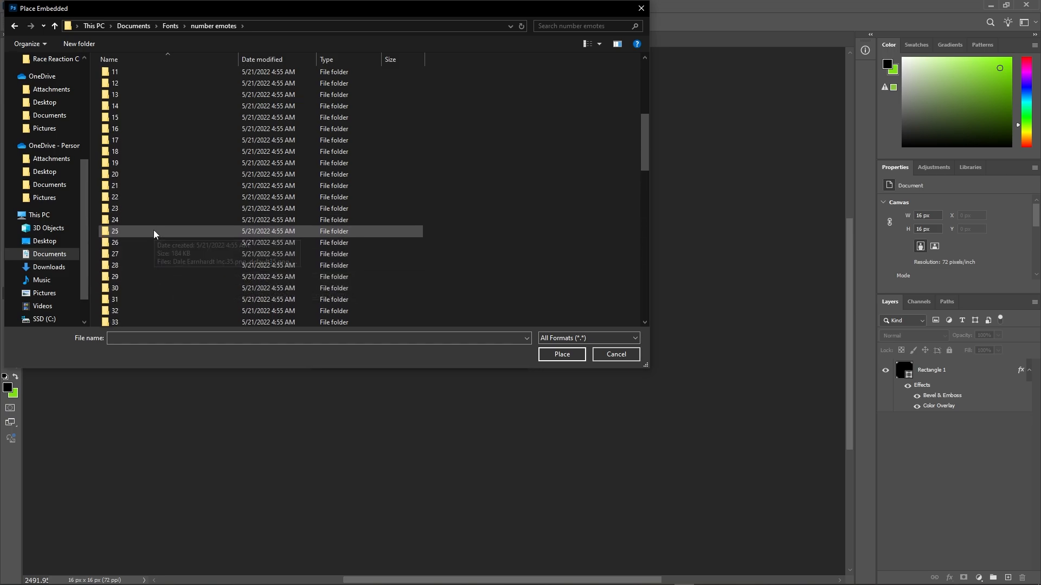
scroll(155, 187, down, 3)
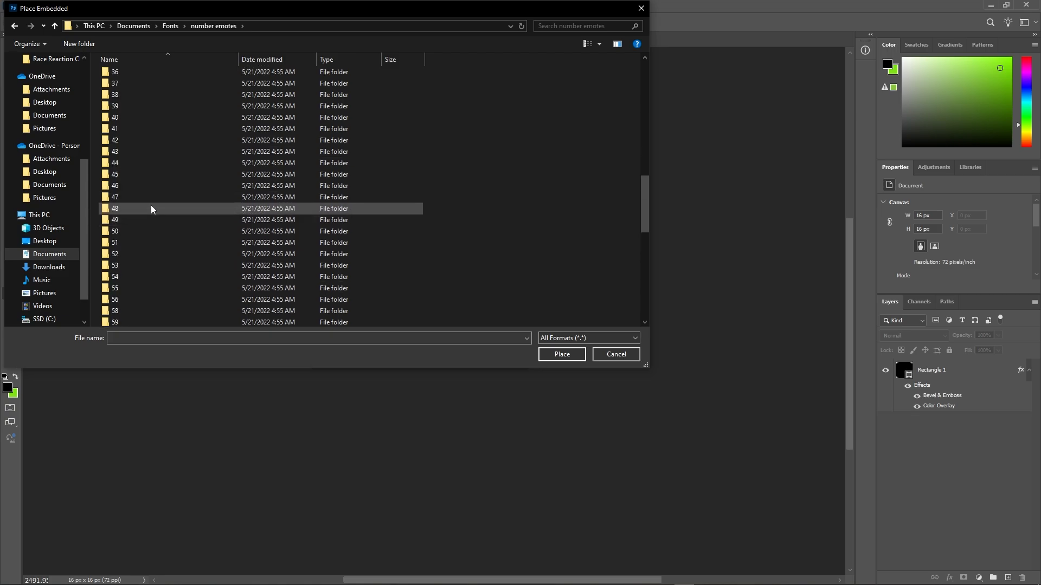
scroll(154, 215, up, 2)
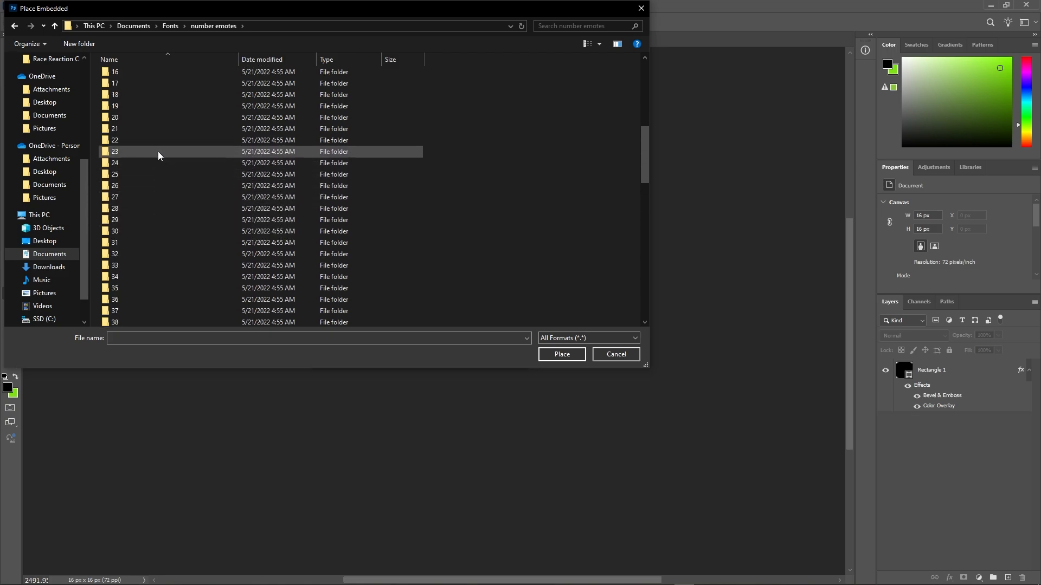
double_click(132, 106)
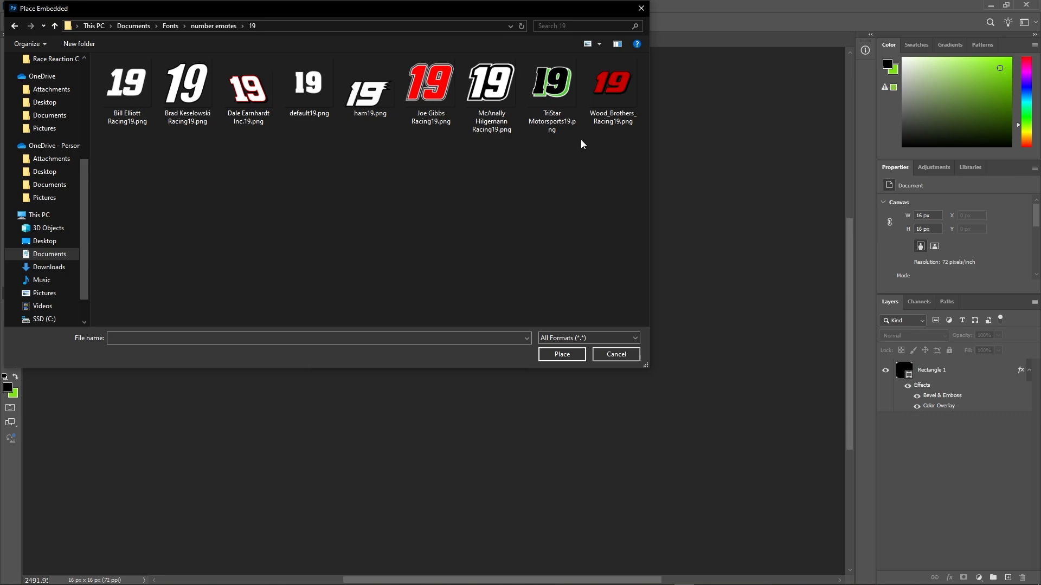
double_click(492, 98)
scroll(438, 271, up, 1)
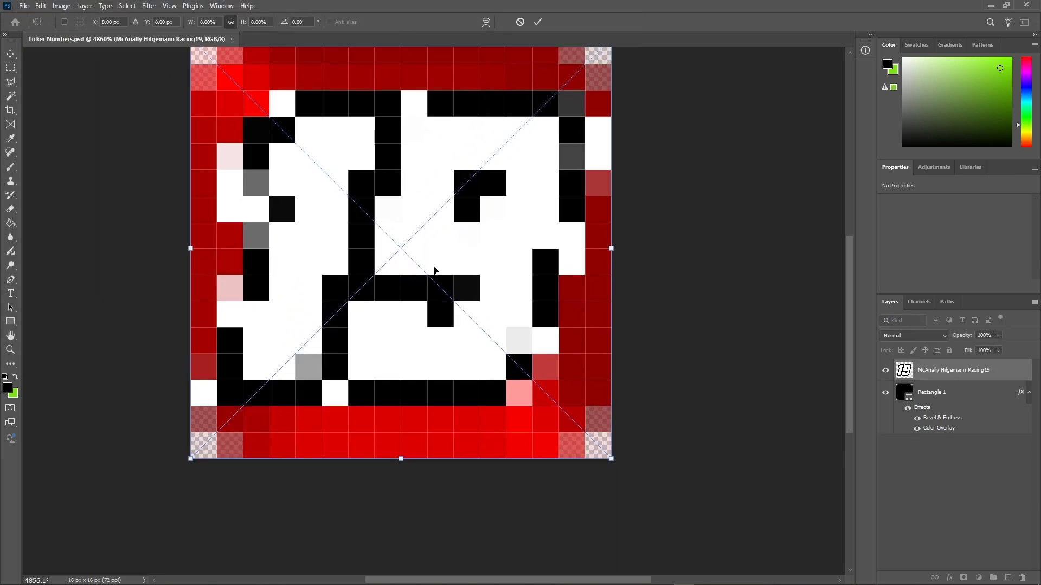
drag(612, 248, 570, 234)
drag(205, 253, 219, 247)
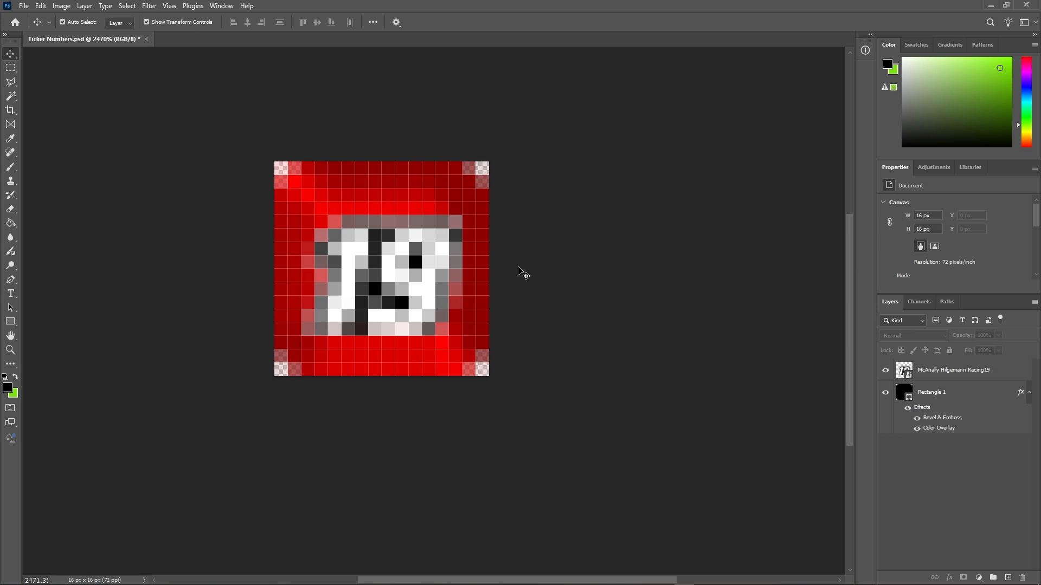
click(924, 392)
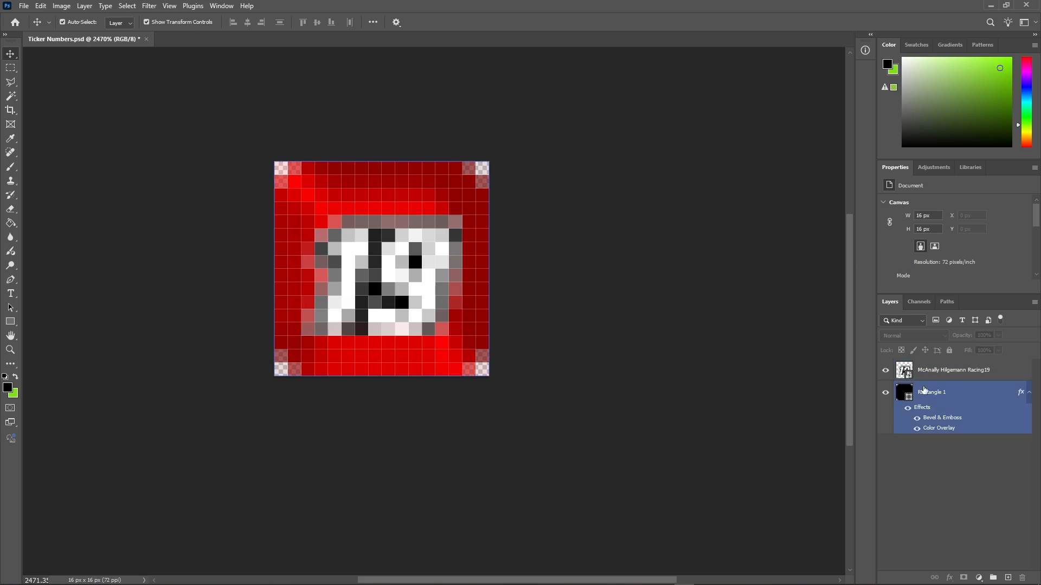
double_click(937, 428)
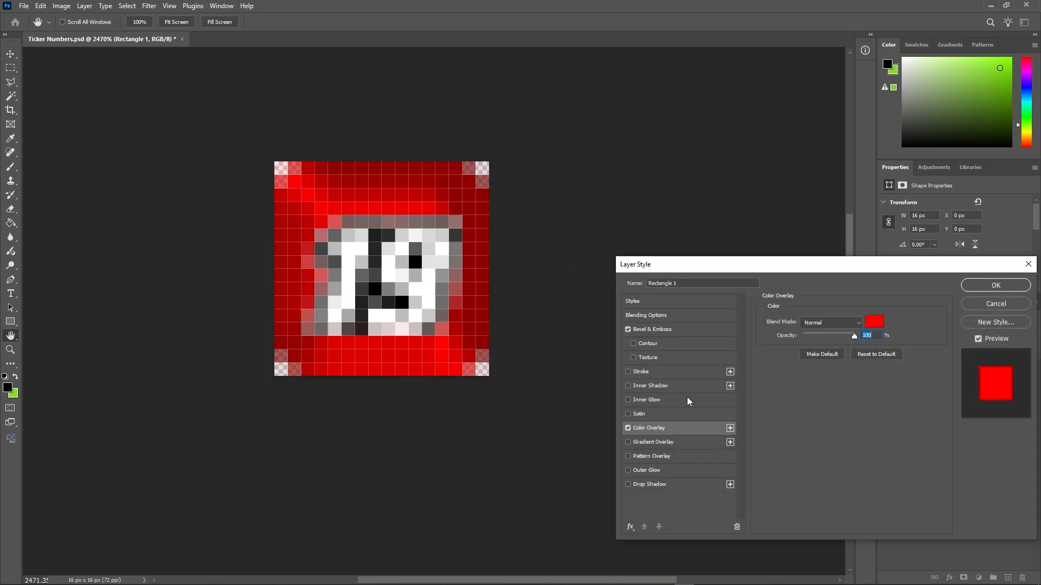
click(874, 322)
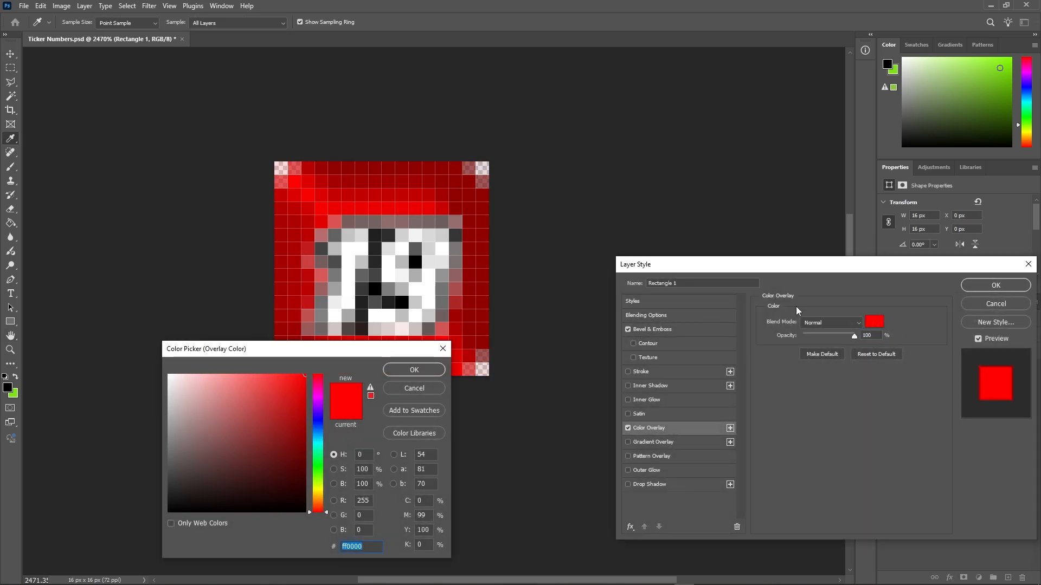
click(414, 388)
click(975, 288)
click(946, 386)
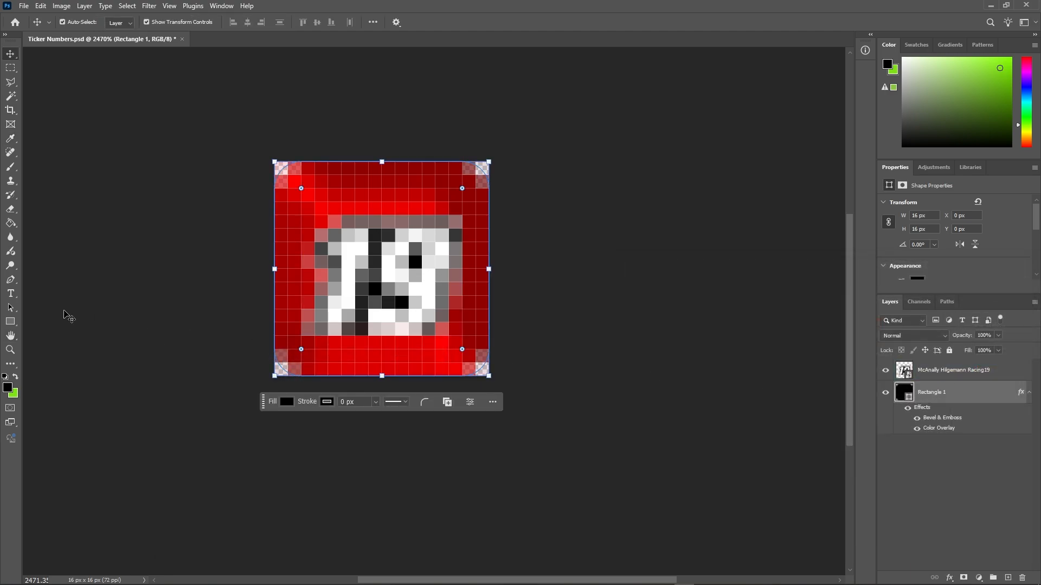
click(10, 321)
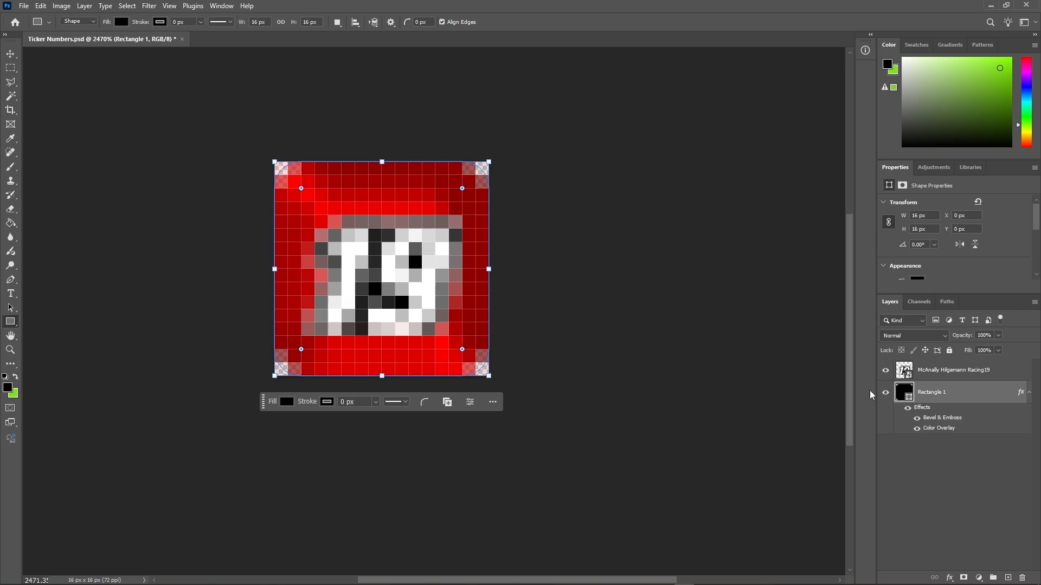
scroll(935, 262, down, 2)
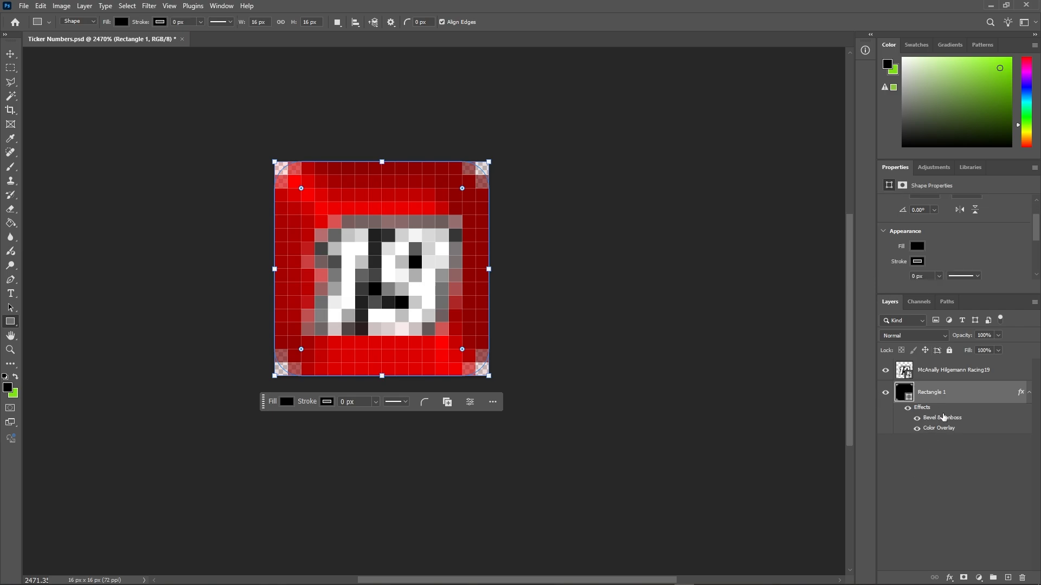
Change the Color Overlay of the Rectangle 1 layer to blue 1200ff through its Blending Options.
right_click(916, 402)
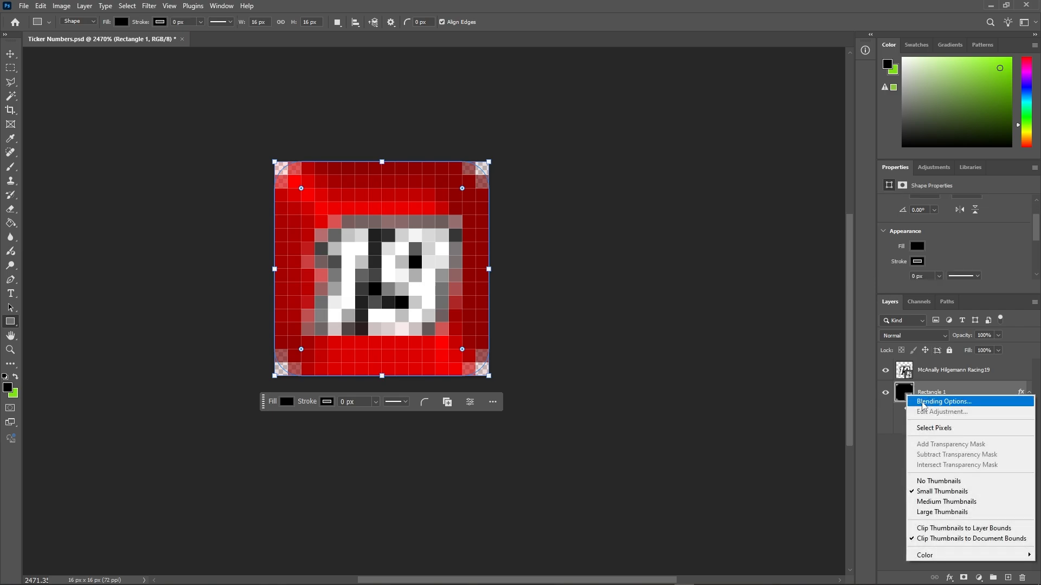
key(Escape)
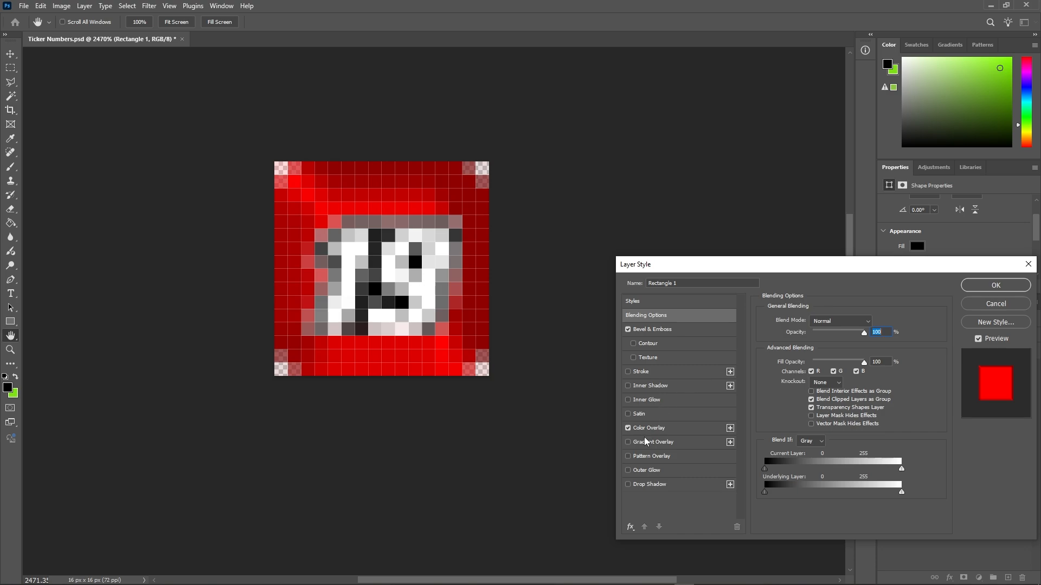
click(649, 428)
click(874, 322)
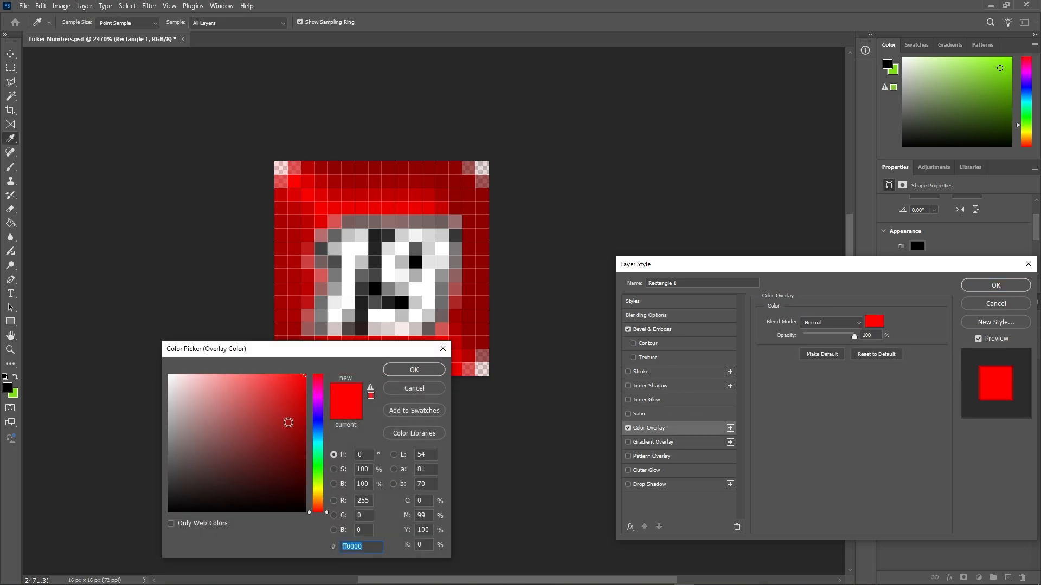
click(319, 421)
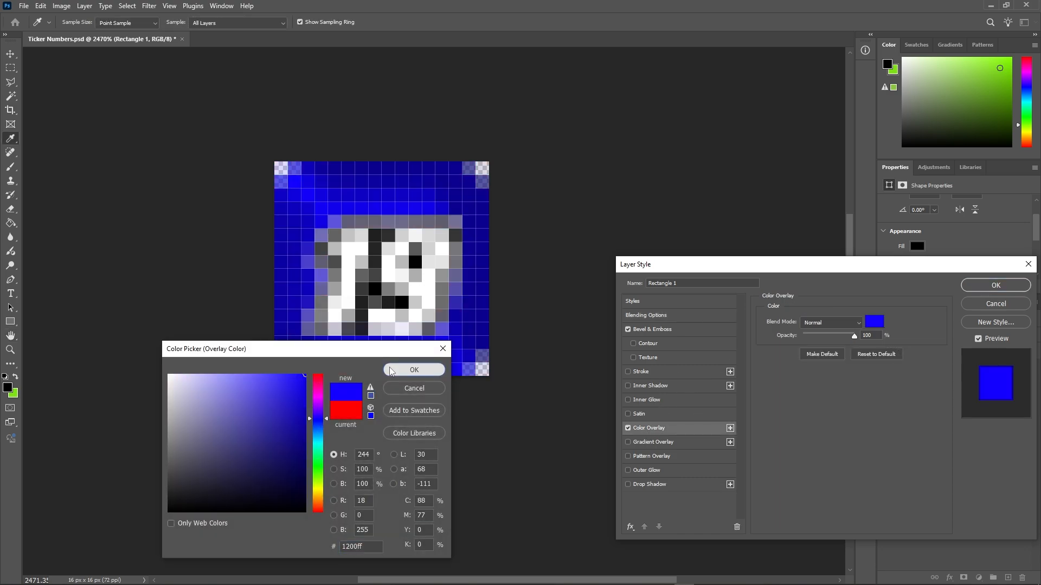
click(414, 370)
click(996, 285)
click(928, 449)
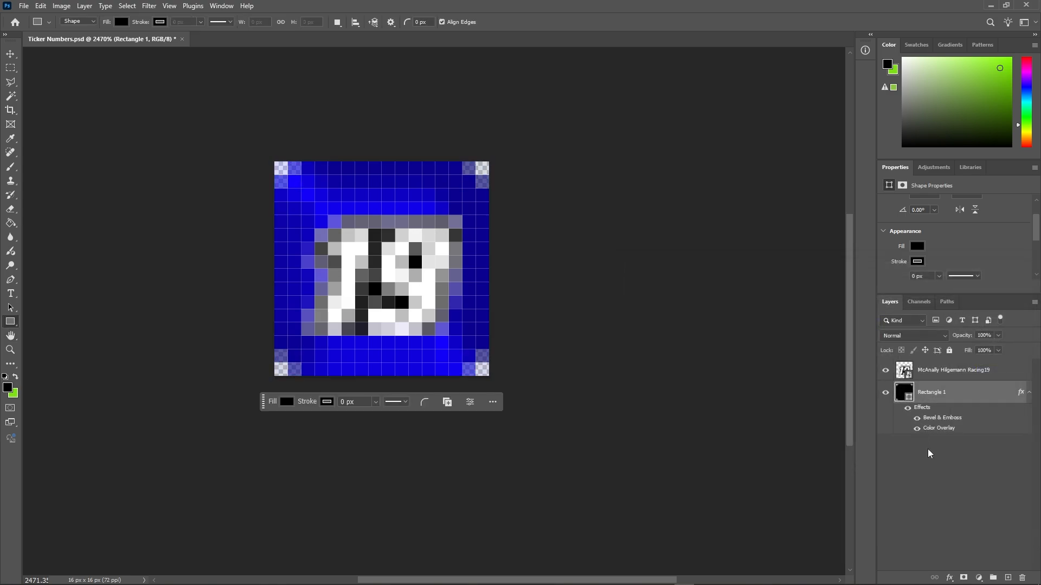
Start saving a copy of the number graphic with GIF as the file type.
click(23, 5)
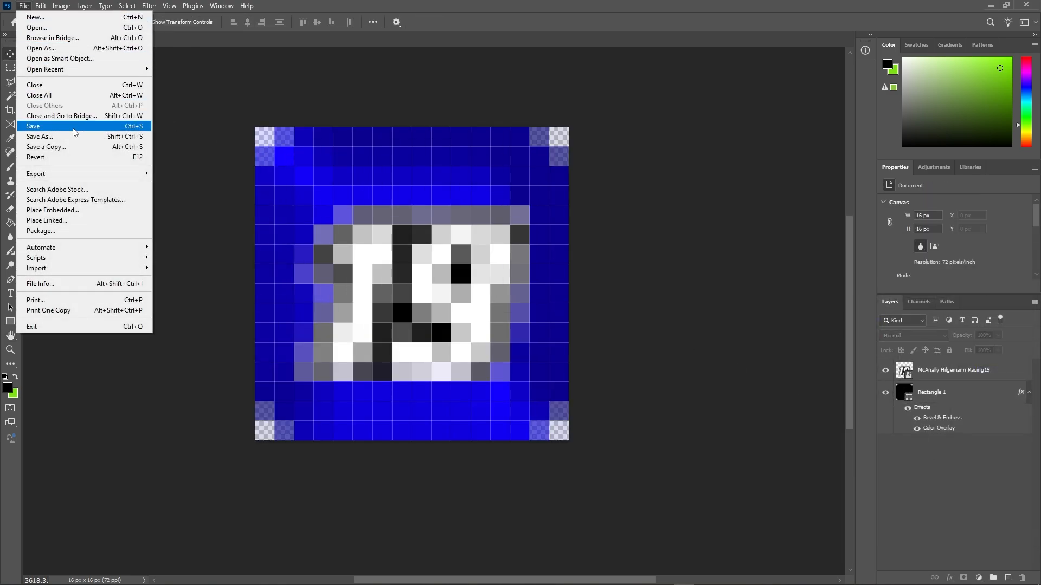
click(46, 139)
click(162, 332)
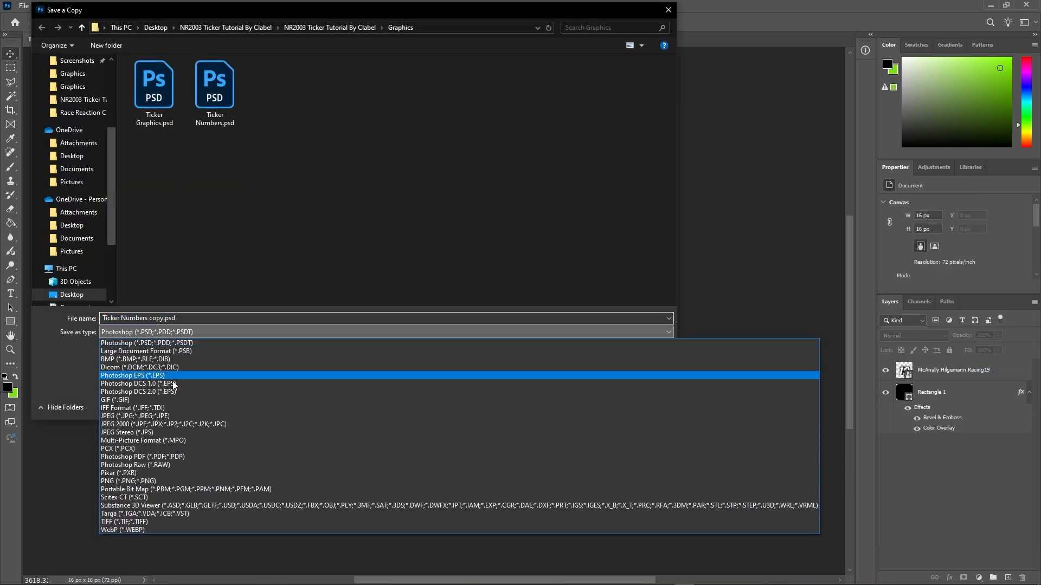
click(133, 401)
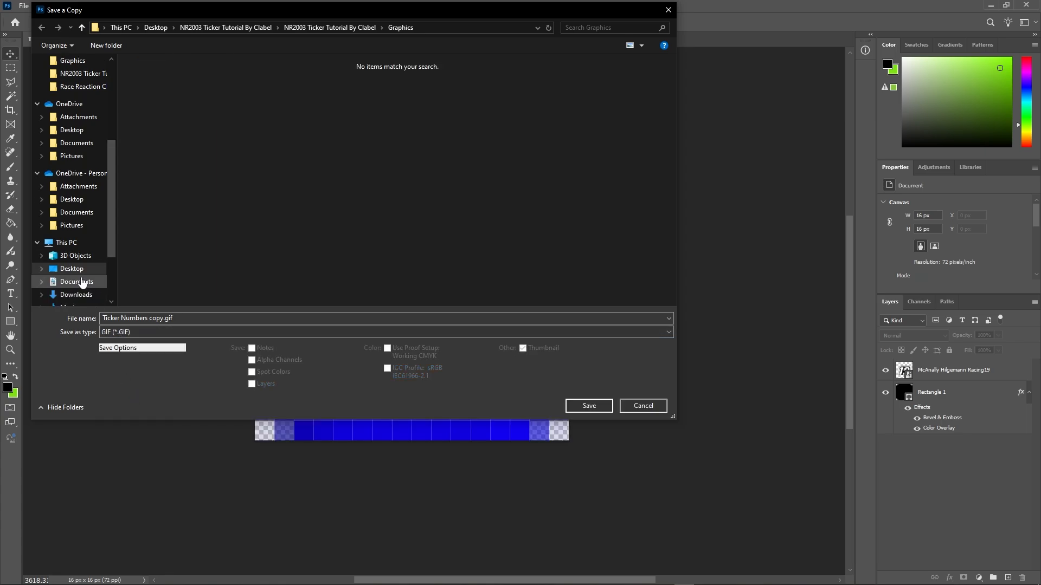
Create a folder named NR2003 Numbers in Documents and open it as the save location.
click(76, 282)
scroll(568, 236, down, 5)
right_click(523, 230)
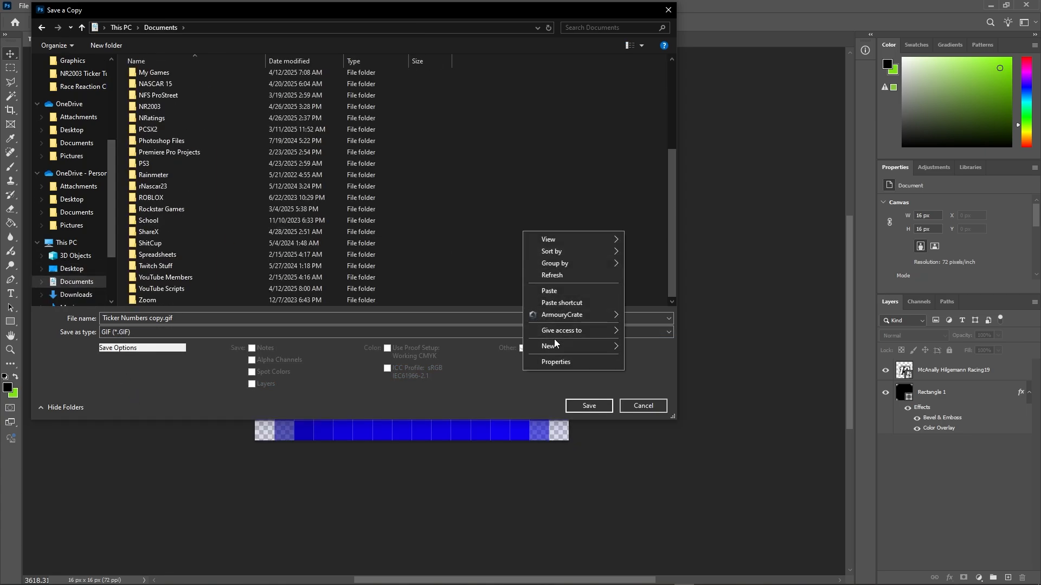
mouse_move(554, 344)
click(669, 346)
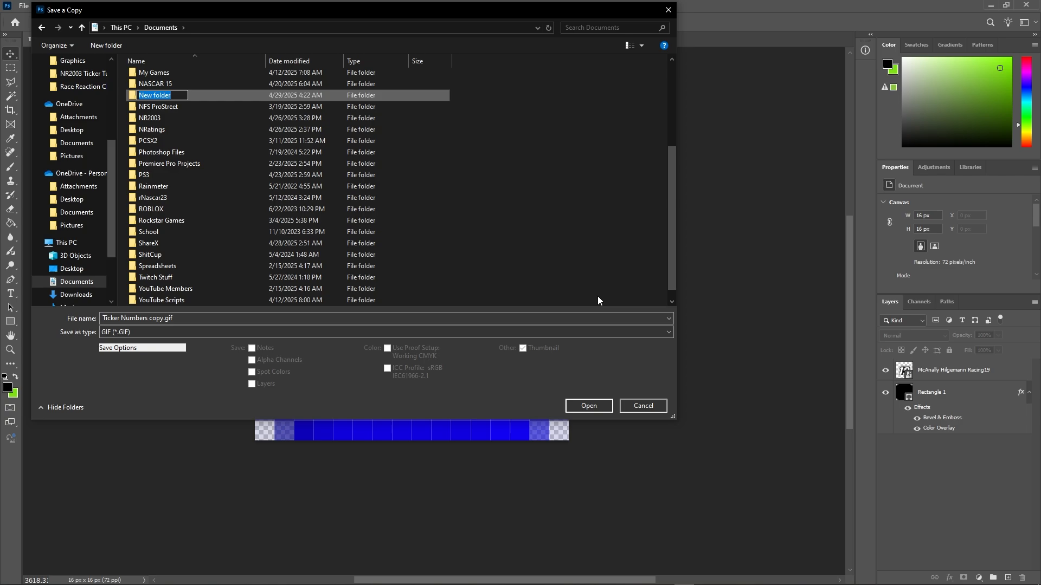
text(NR2003 Numbers)
key(Return)
double_click(203, 120)
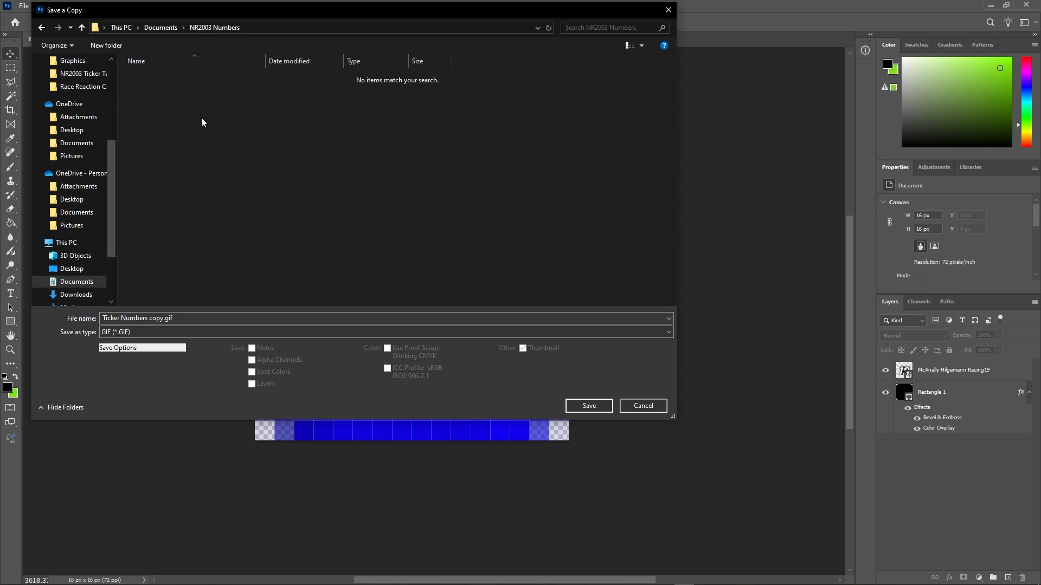
Create a folder named Test inside NR2003 Numbers and open it as the save location.
right_click(201, 119)
mouse_move(255, 246)
click(333, 247)
text(T)
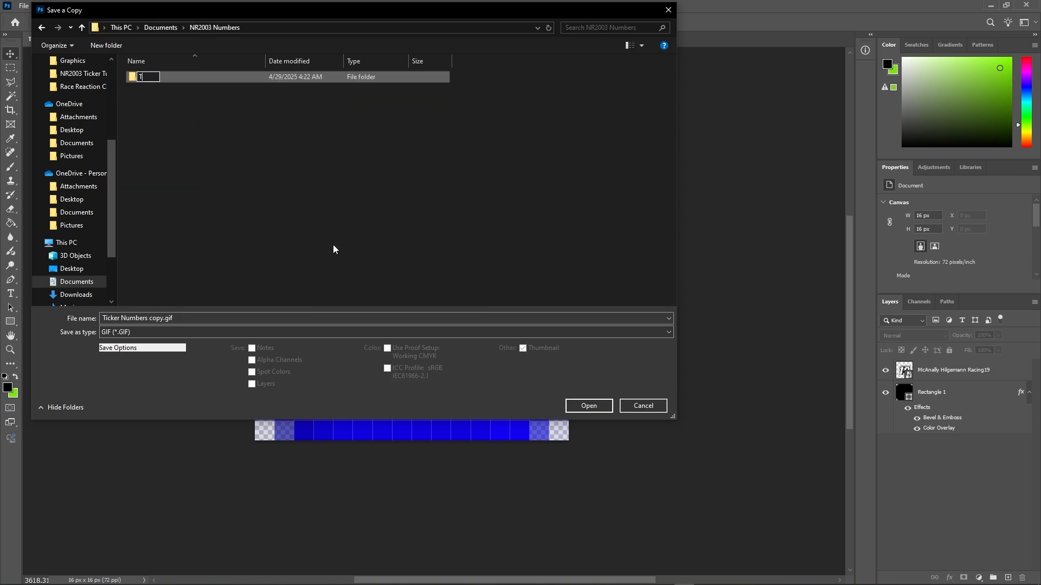
text(est)
key(Return)
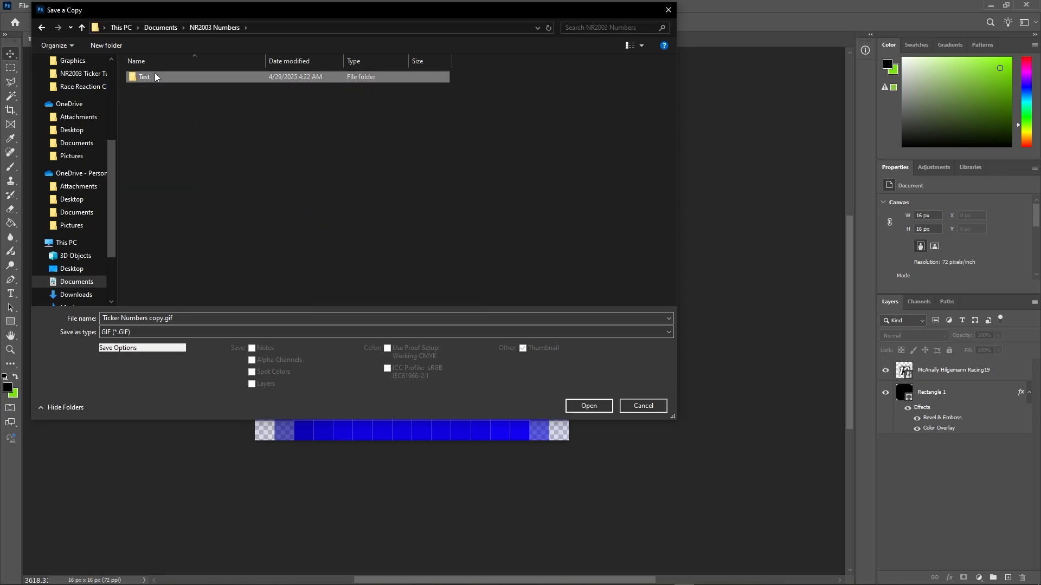
double_click(154, 76)
Save the number graphic as a GIF named 19 in the Test folder.
click(163, 318)
text(19)
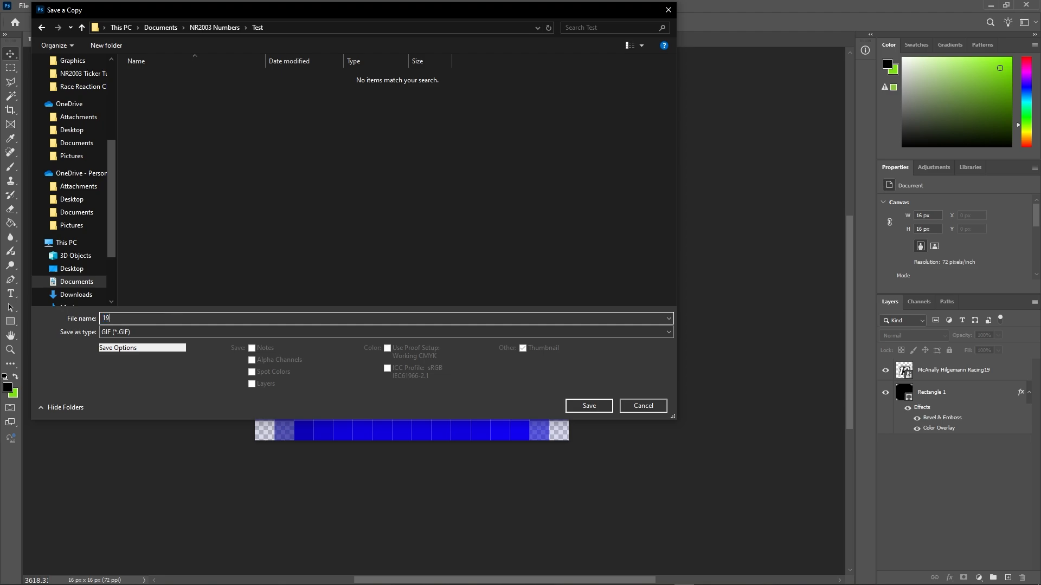
key(Return)
Switch to File Explorer and open Program Files (x86)\Apache Group\Apache\htdocs\web\images\numbers on the C: drive.
key(alt+Tab)
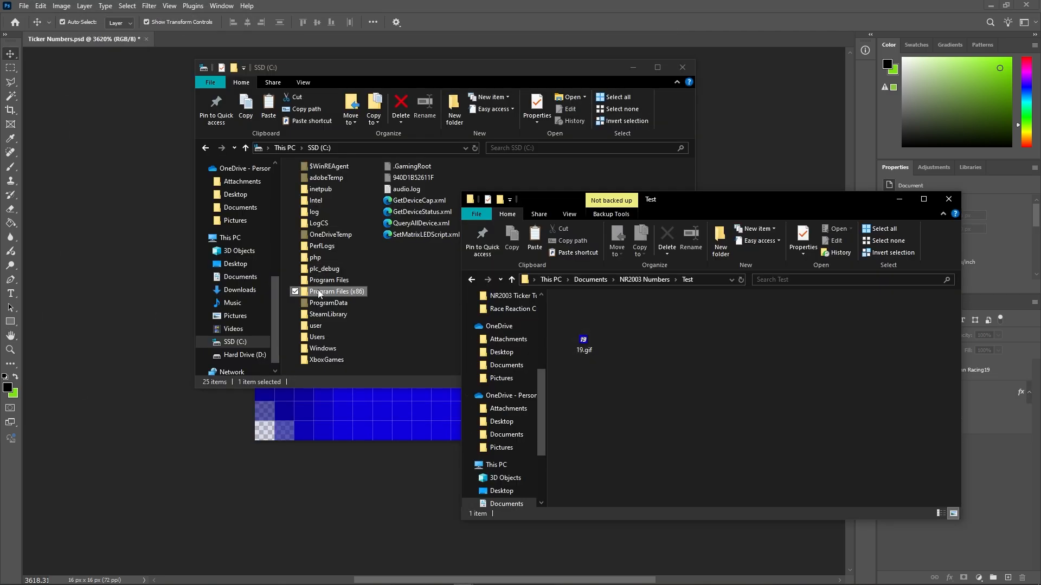
click(393, 77)
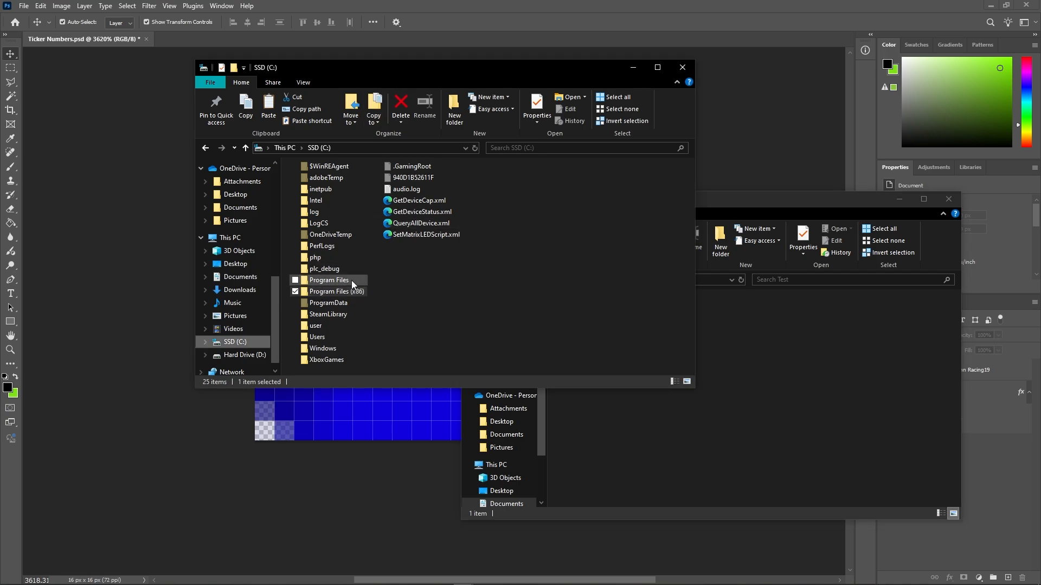
double_click(334, 291)
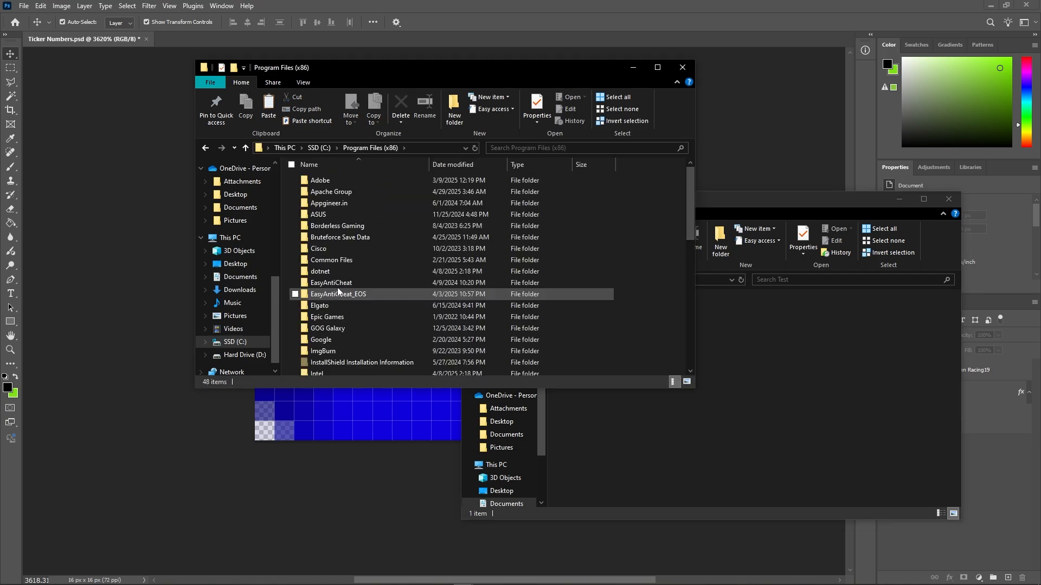
click(341, 194)
double_click(340, 193)
double_click(327, 185)
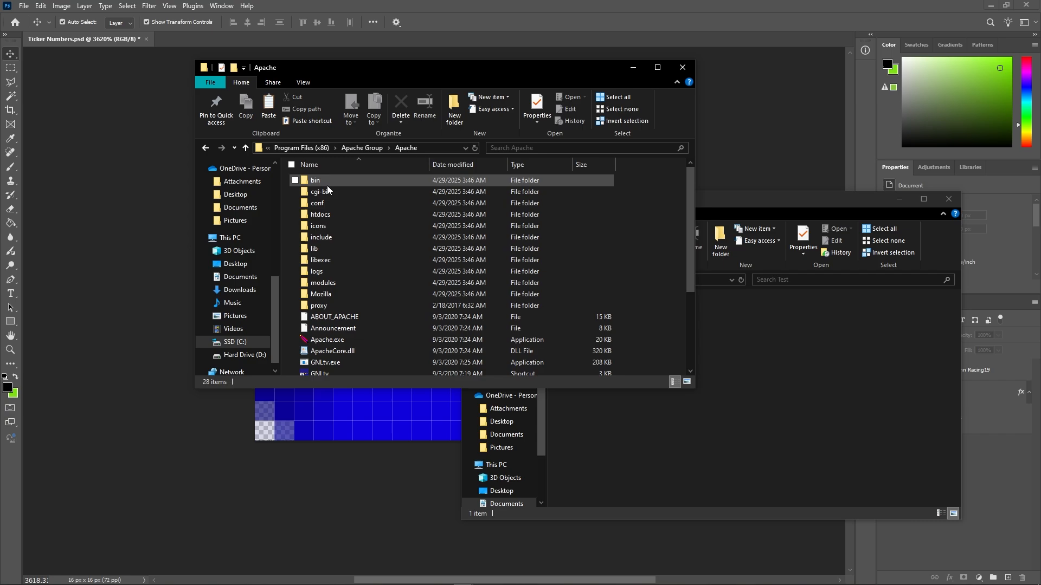
double_click(329, 216)
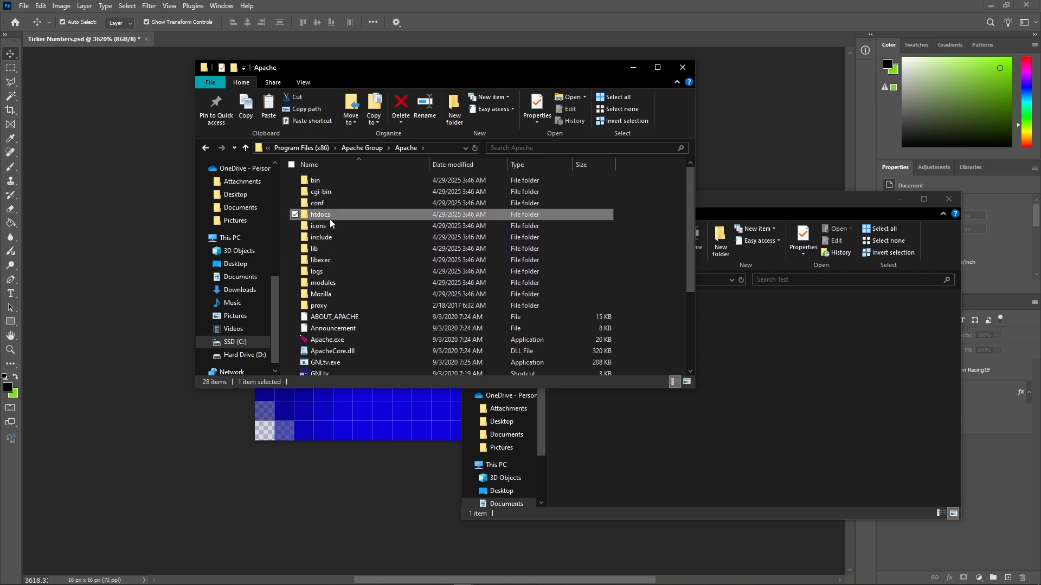
double_click(321, 194)
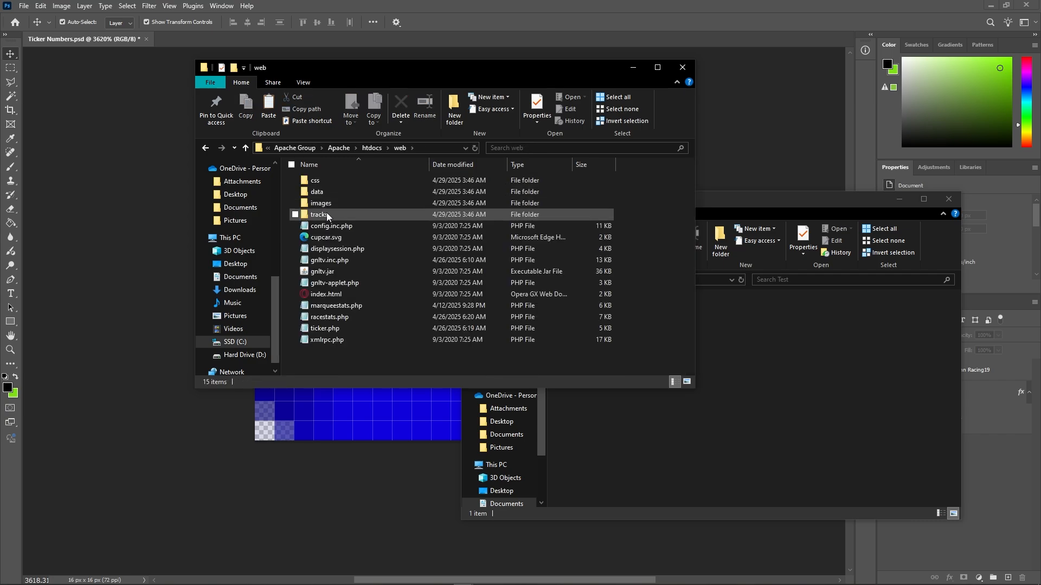
double_click(327, 211)
double_click(327, 206)
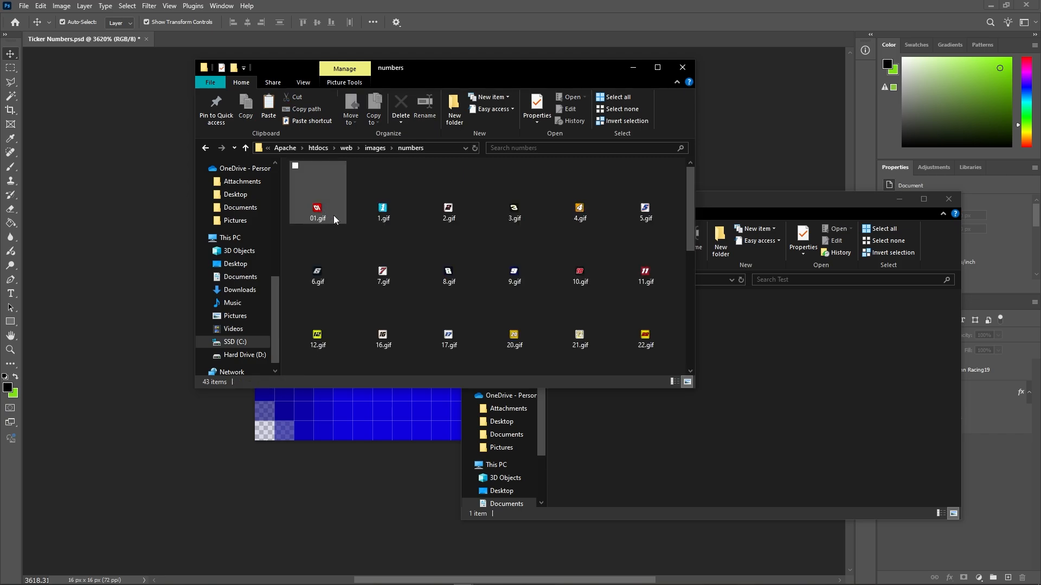
Copy 19.gif from the Test folder into the Apache numbers folder.
scroll(551, 307, down, 2)
scroll(483, 277, up, 2)
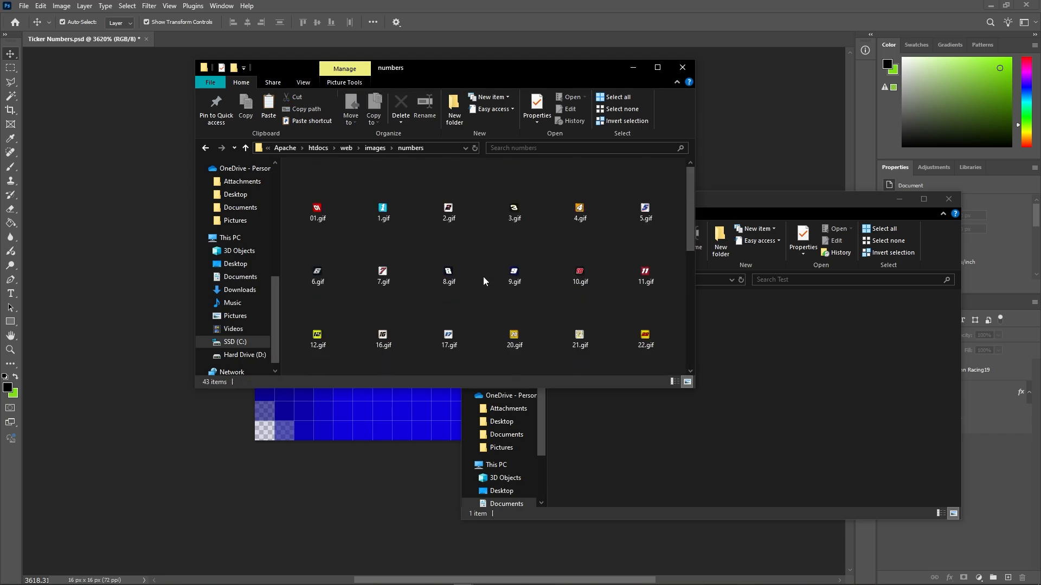
scroll(688, 350, down, 3)
click(697, 345)
drag(595, 334, 290, 264)
click(475, 226)
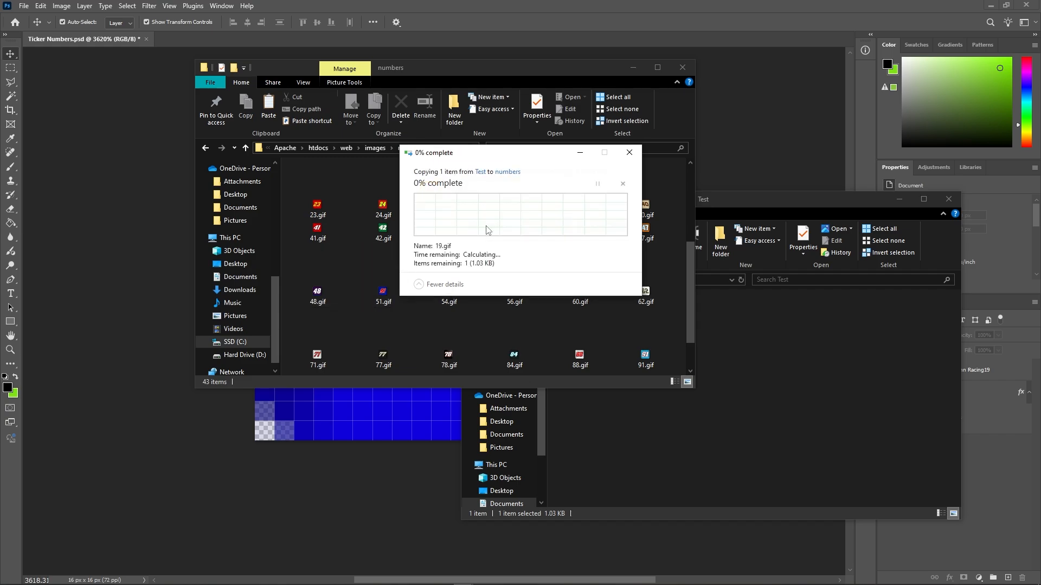
click(433, 323)
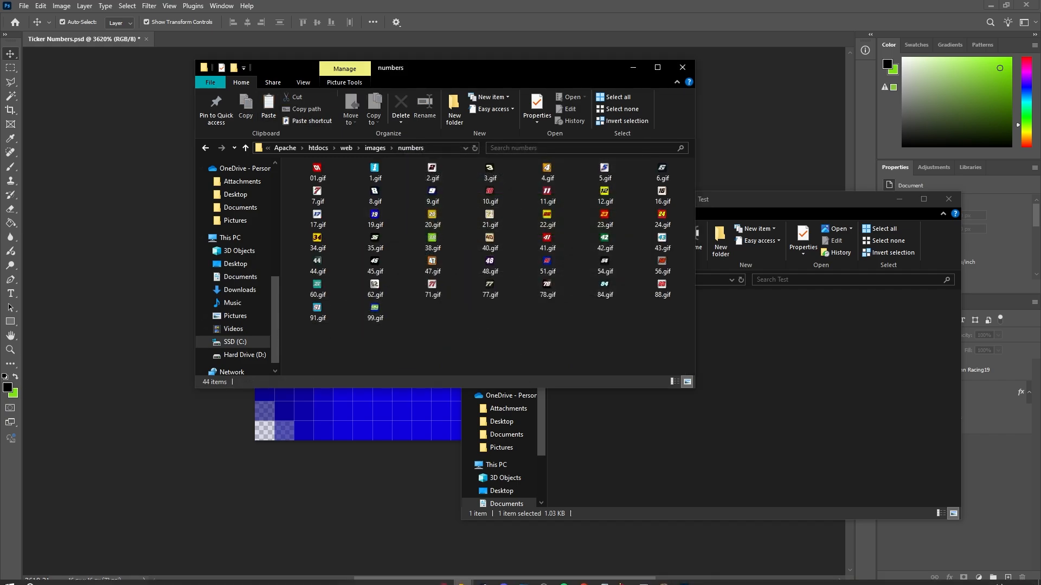
Switch to the OBS window with the ticker scene and refresh the page cache of the Top10 browser source.
mouse_move(554, 566)
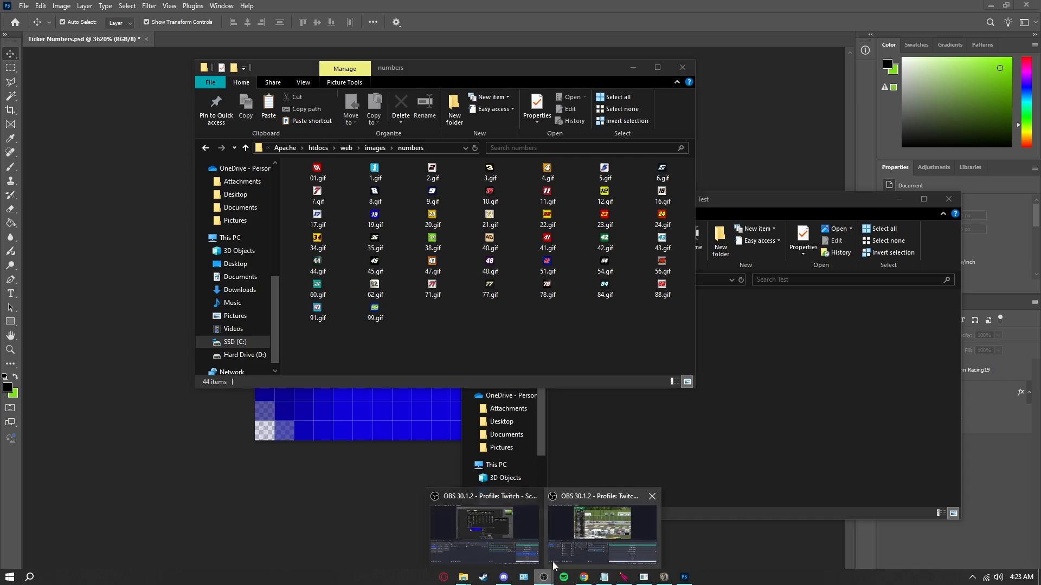
click(578, 524)
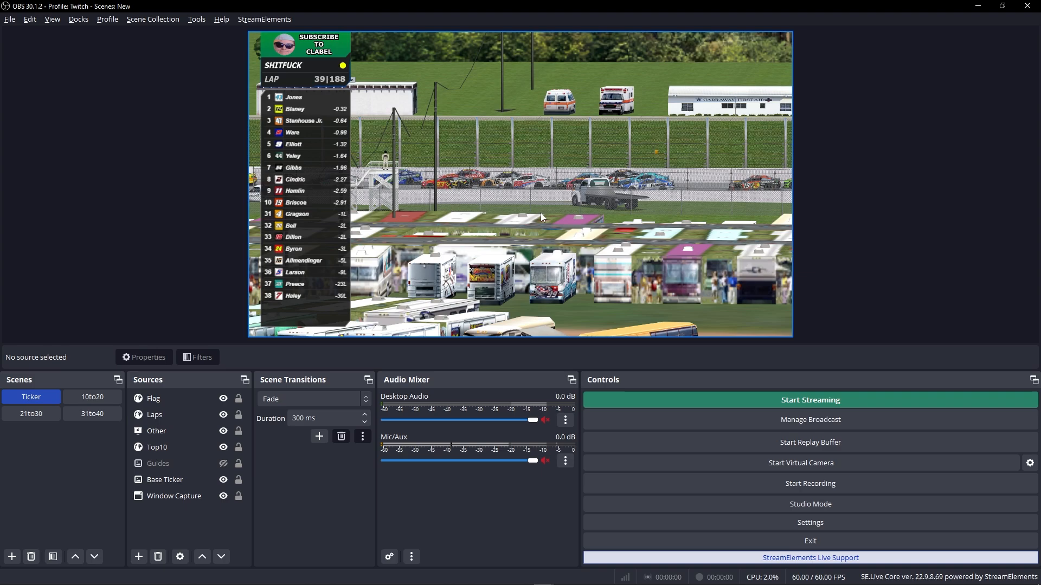
double_click(171, 451)
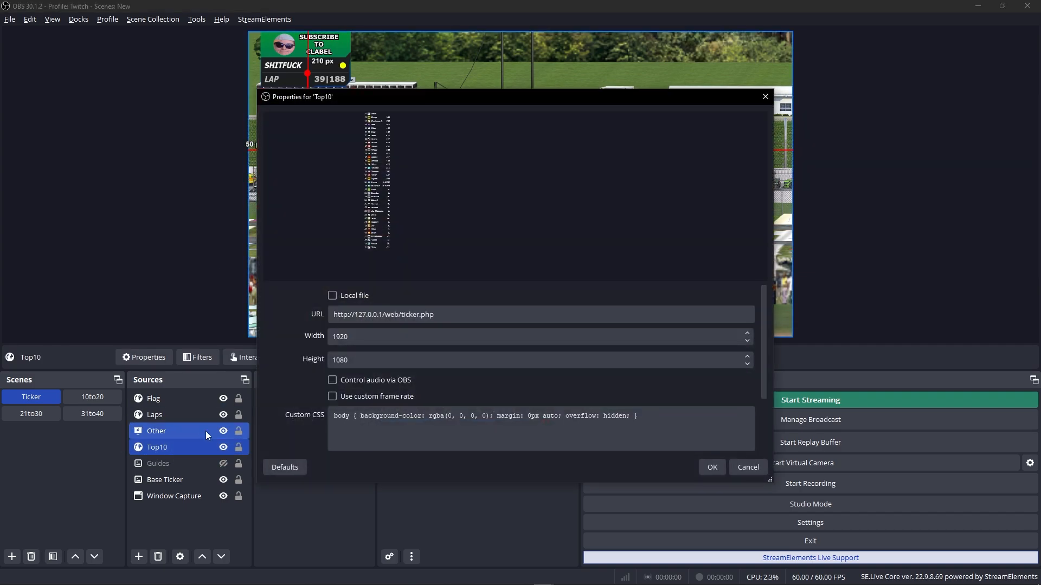
scroll(312, 326, down, 3)
click(412, 443)
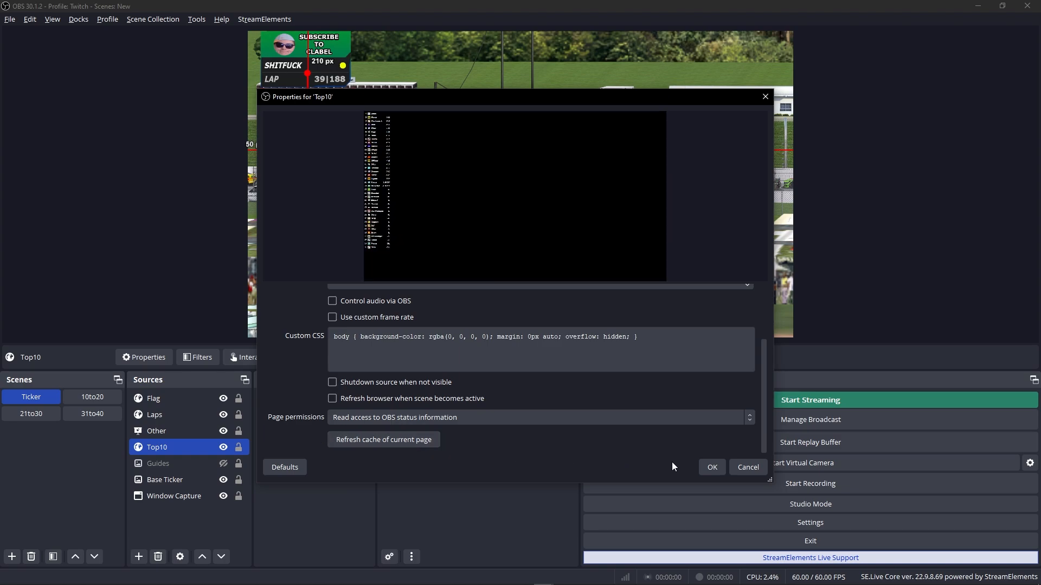
click(713, 467)
click(219, 237)
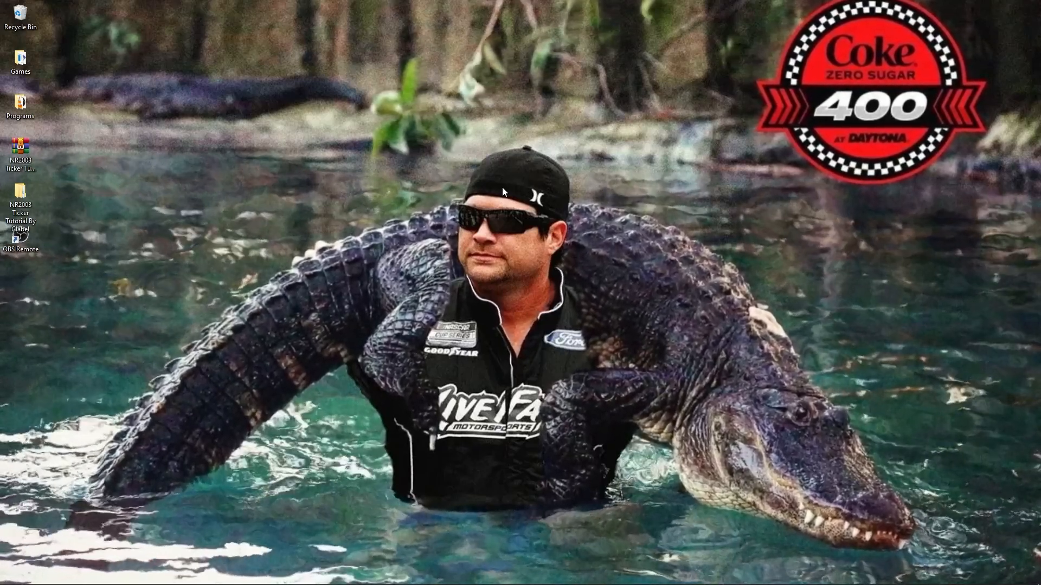
Switch to Discord and look through the ticker, screenshots and help channels under NR2003 Ticker.
mouse_move(438, 583)
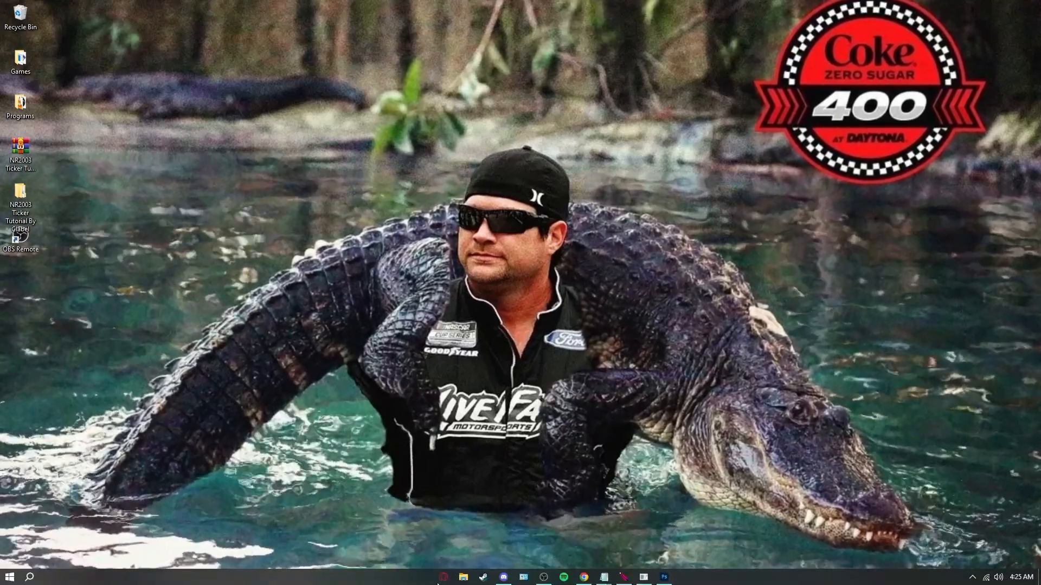
click(504, 577)
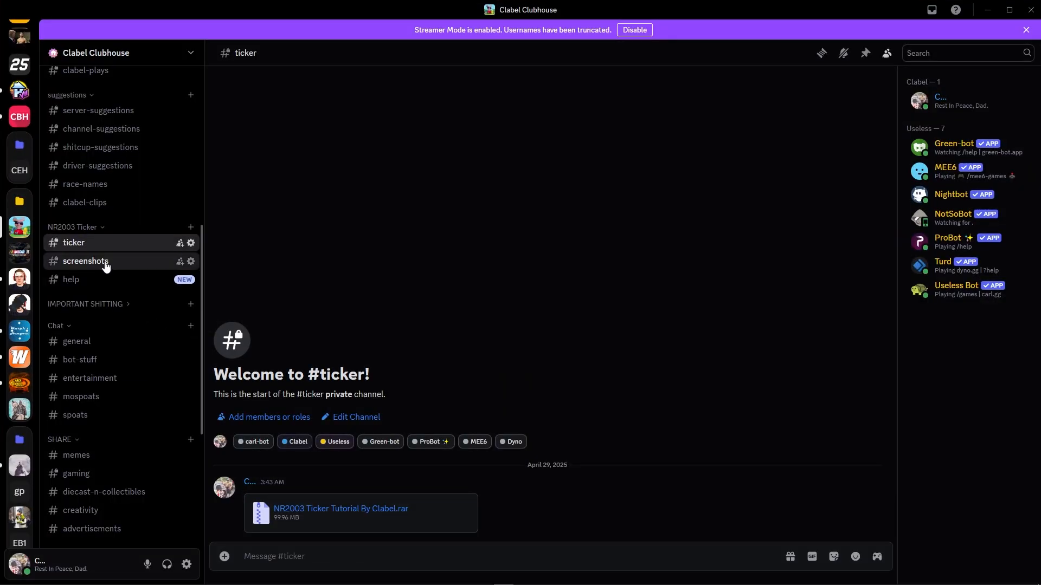
click(85, 262)
click(79, 283)
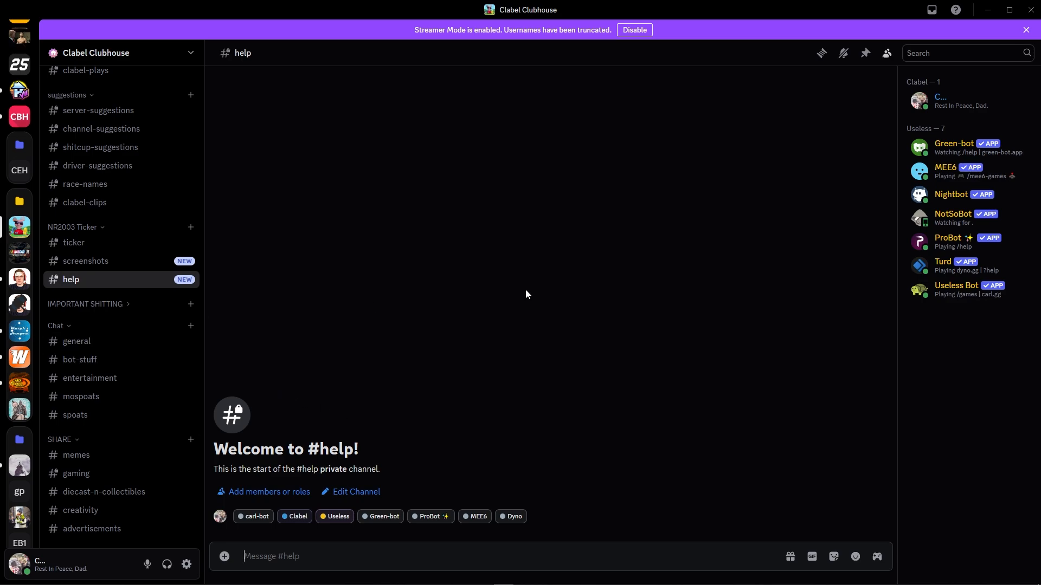
click(104, 243)
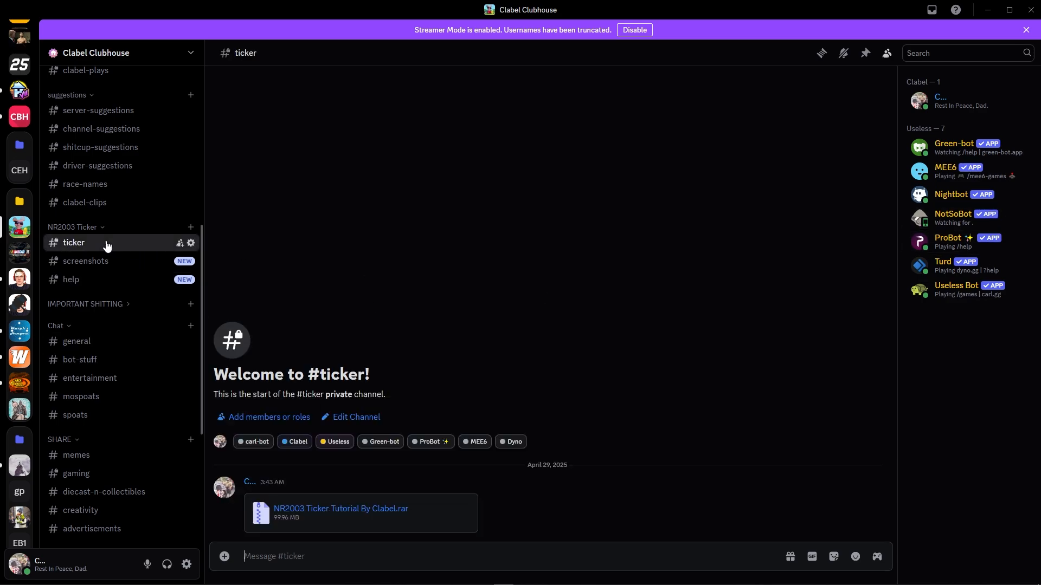
click(77, 282)
click(1000, 10)
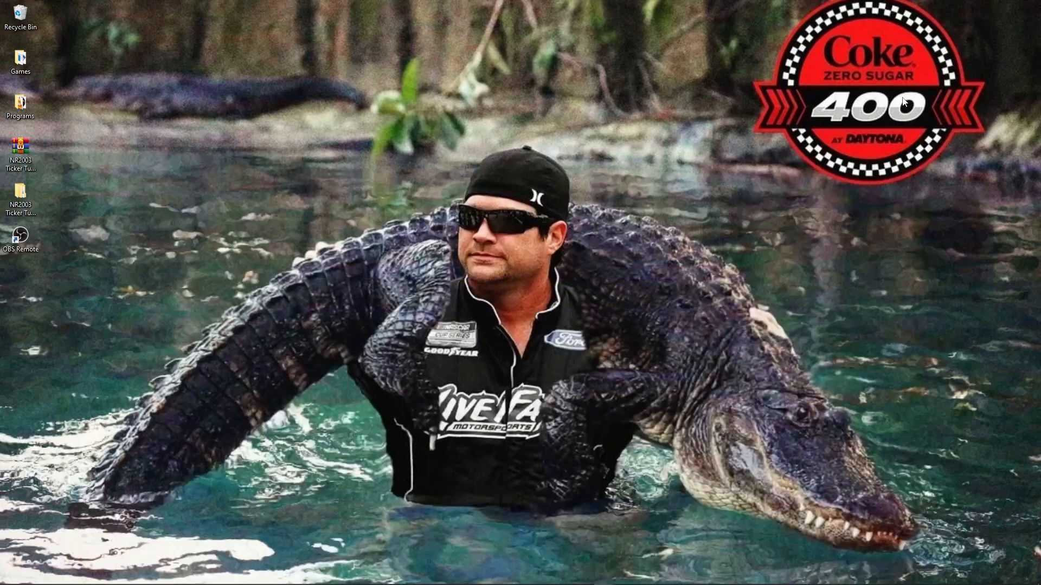